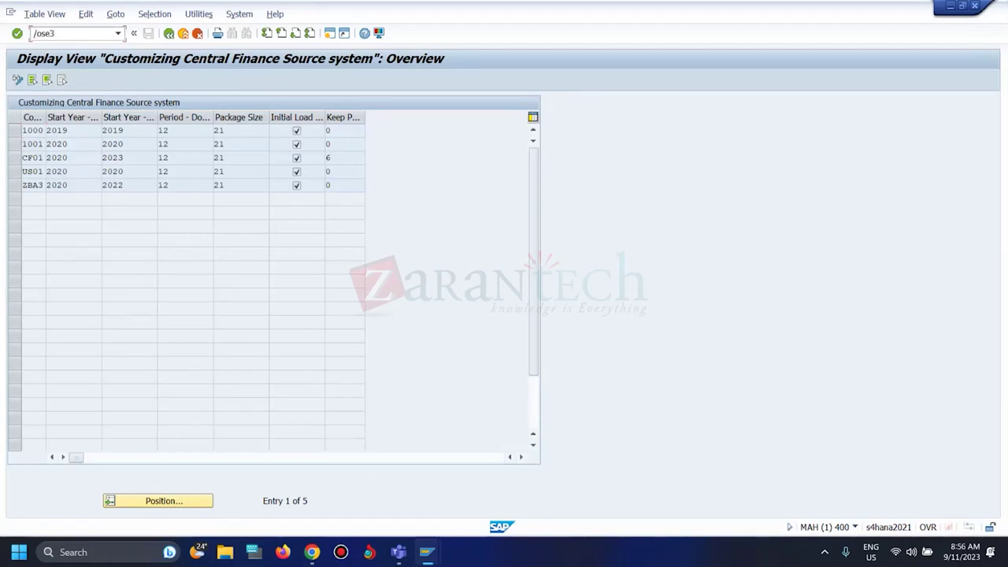
# Step: Start the Object Navigator (/ose80) in a new session and bring SAP Logon to the front
pyautogui.write('e80')
pyautogui.press('Return')
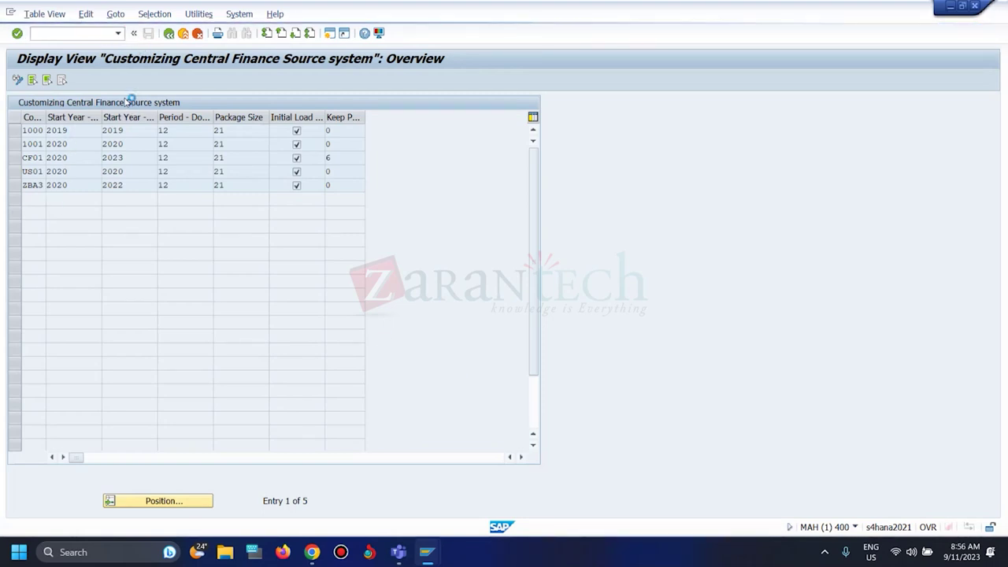
pyautogui.moveTo(429, 554)
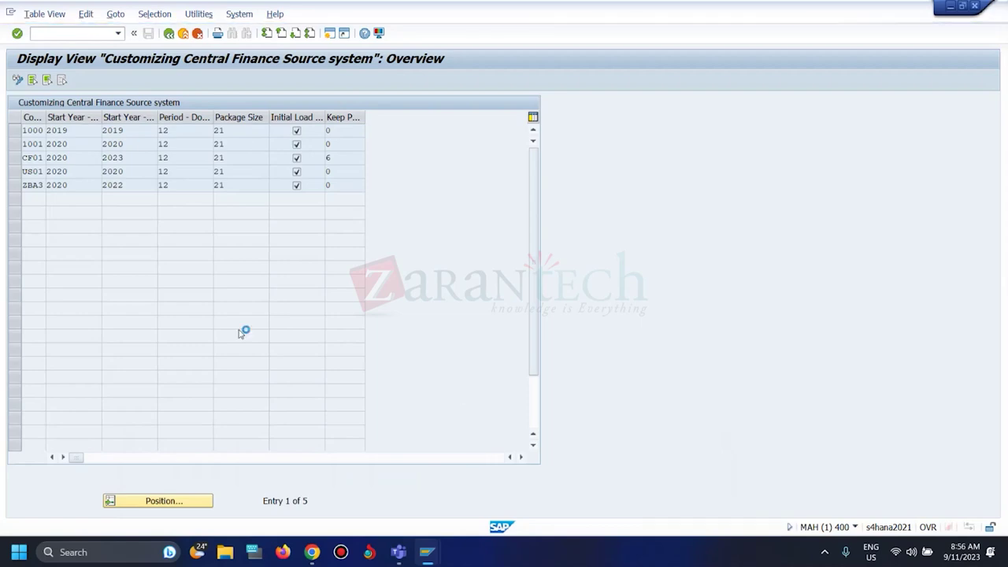
pyautogui.click(237, 487)
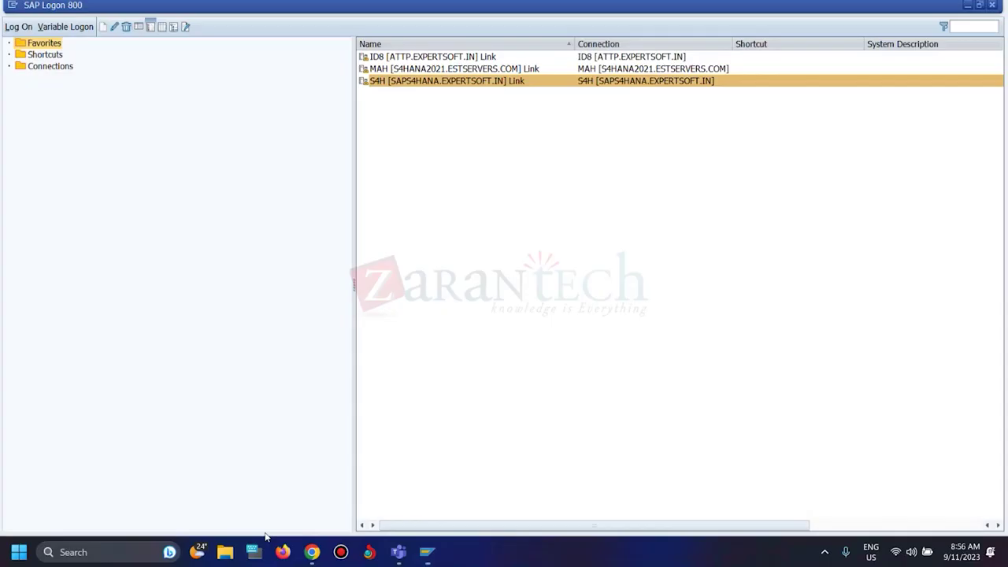
# Step: Log on to ID8 client 800 with the saved user name, ending other logons
pyautogui.click(603, 342)
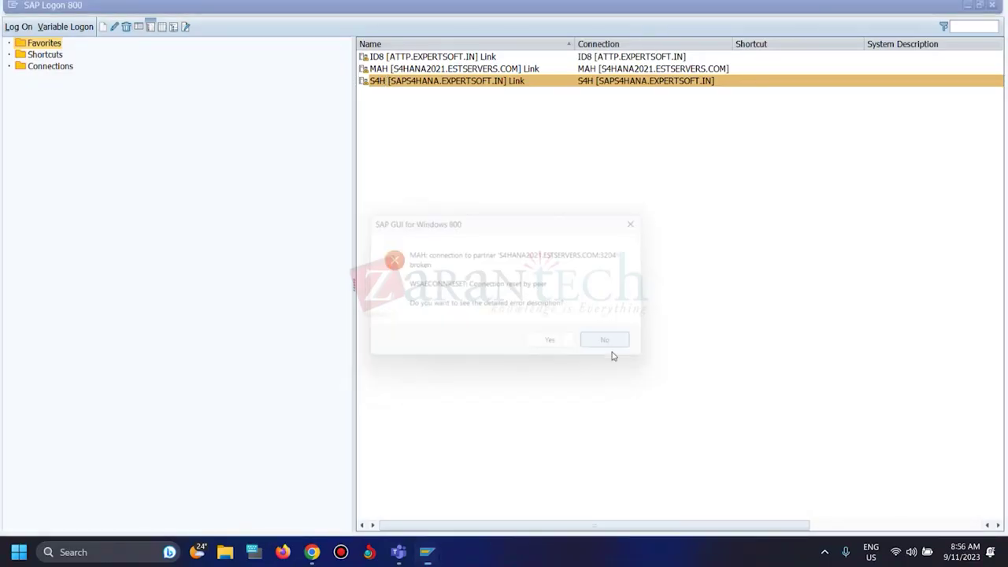
pyautogui.click(405, 71)
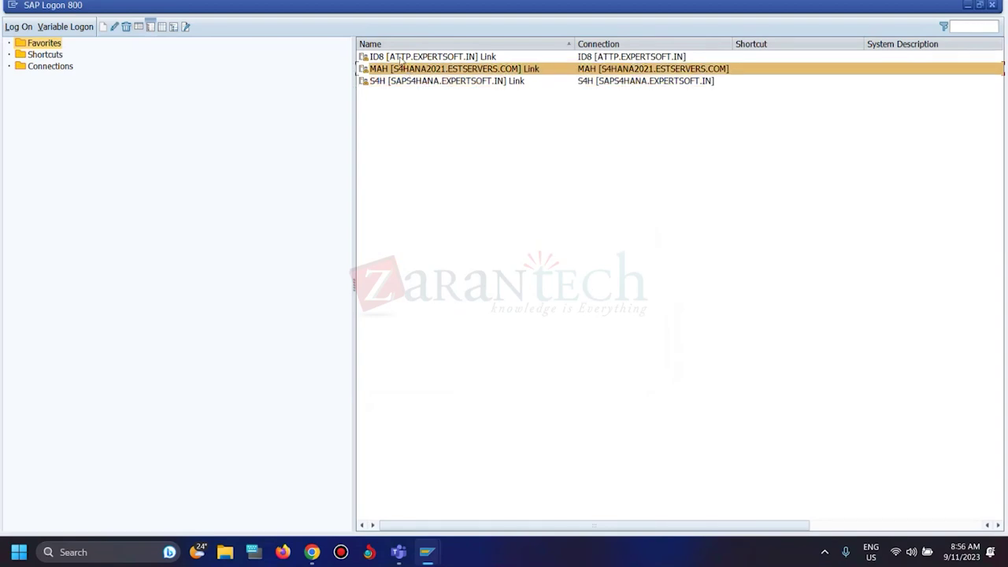
pyautogui.doubleClick(400, 60)
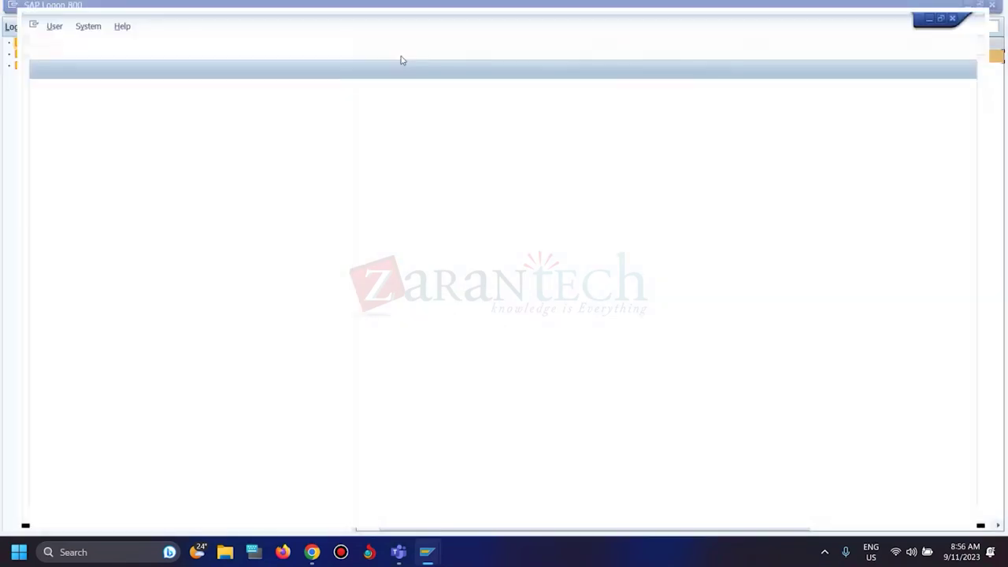
pyautogui.click(131, 131)
pyautogui.click(131, 144)
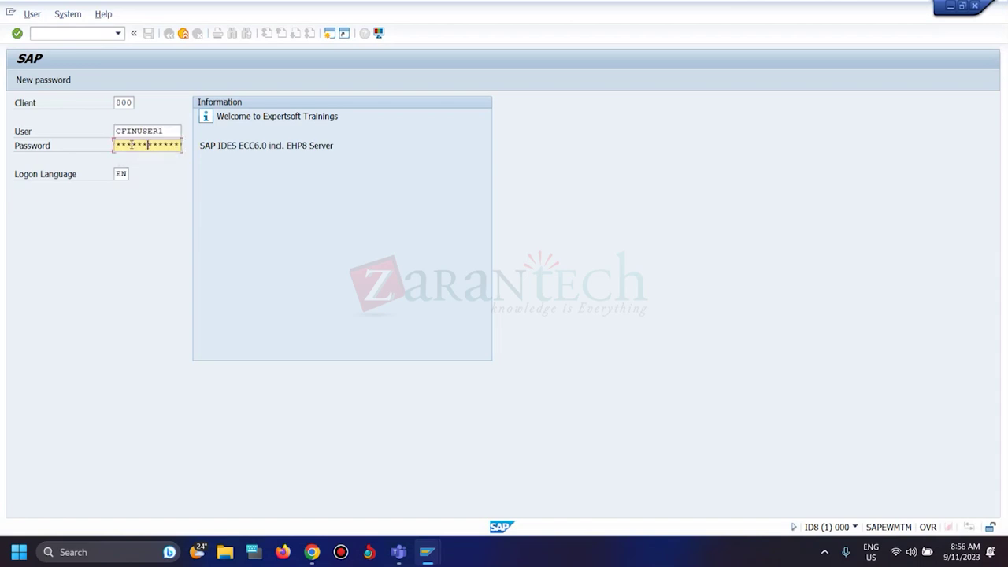
pyautogui.press('Return')
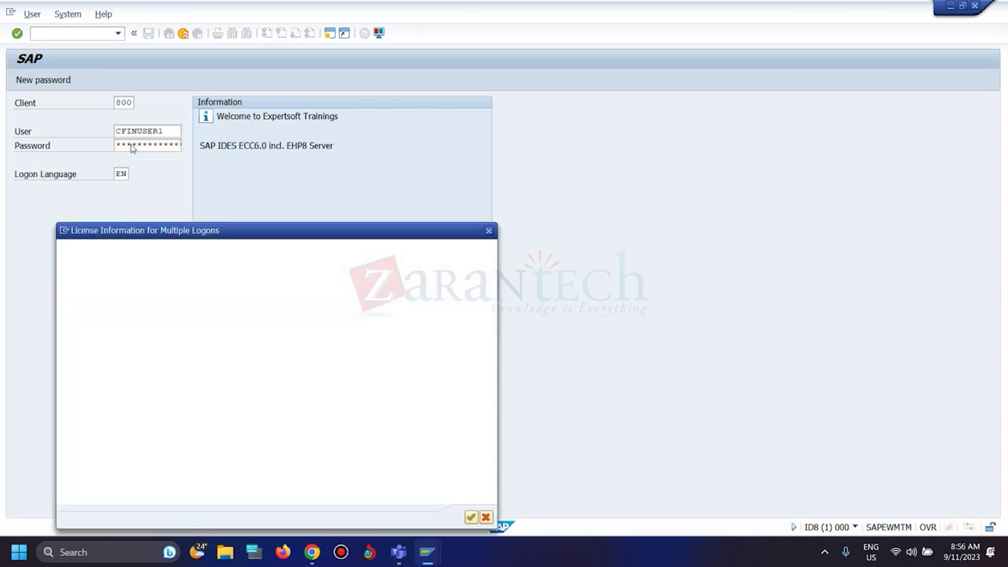
pyautogui.click(114, 367)
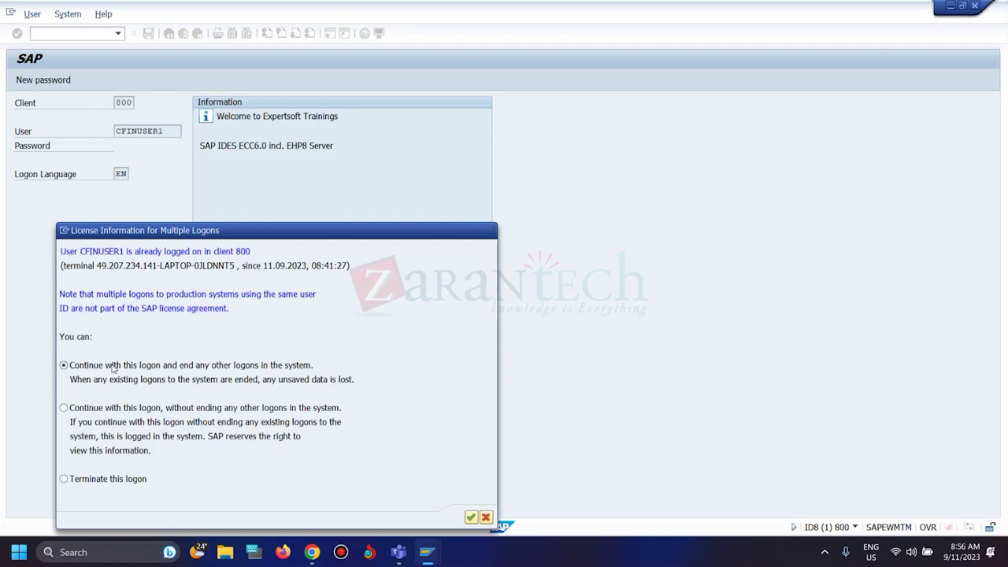
pyautogui.press('Return')
pyautogui.write('se80')
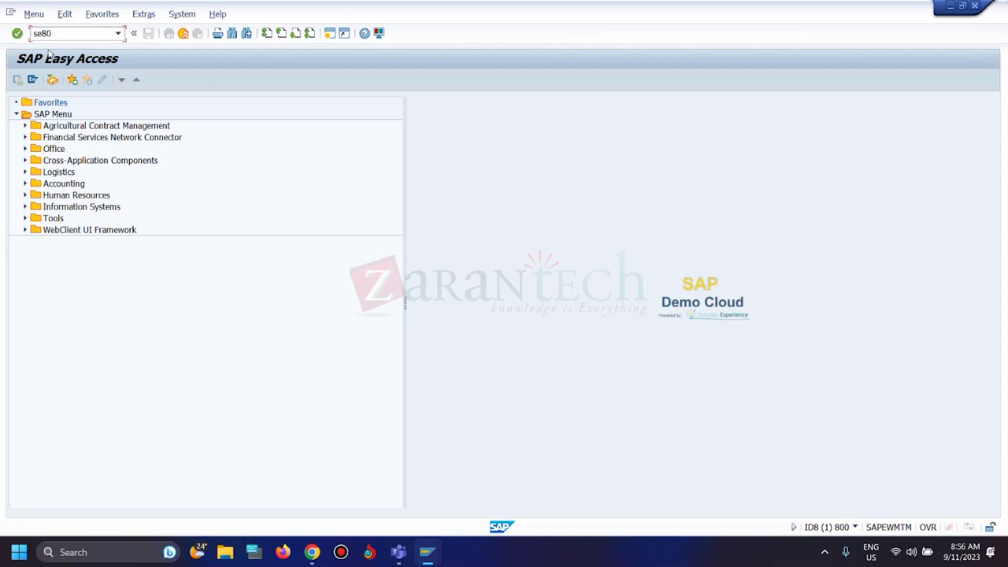
pyautogui.press('Return')
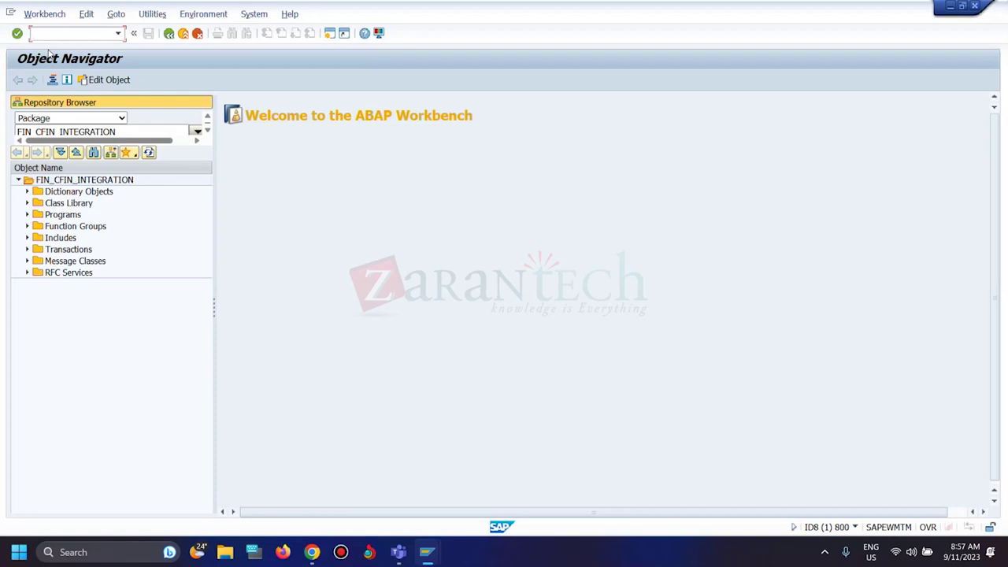
pyautogui.click(199, 134)
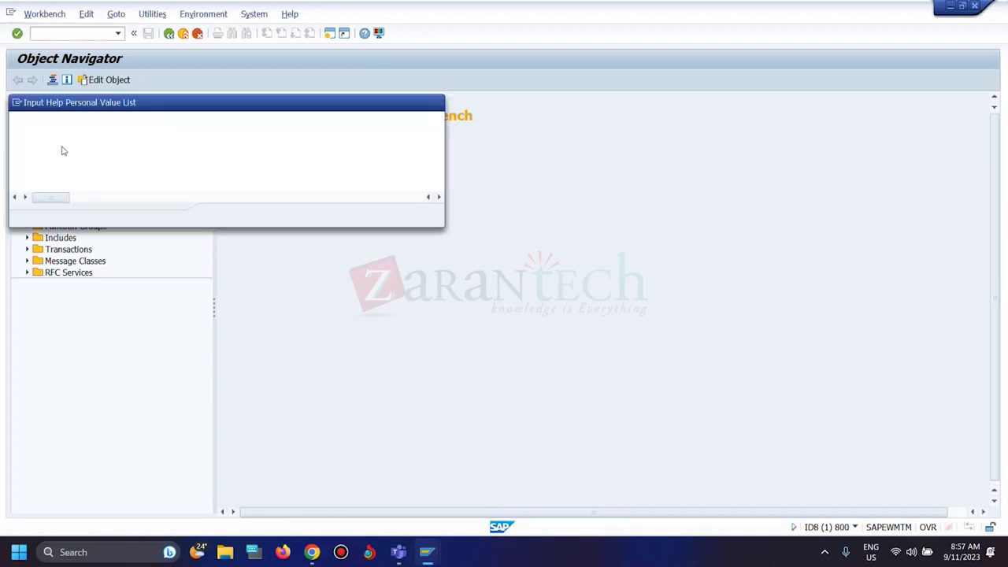
pyautogui.doubleClick(87, 162)
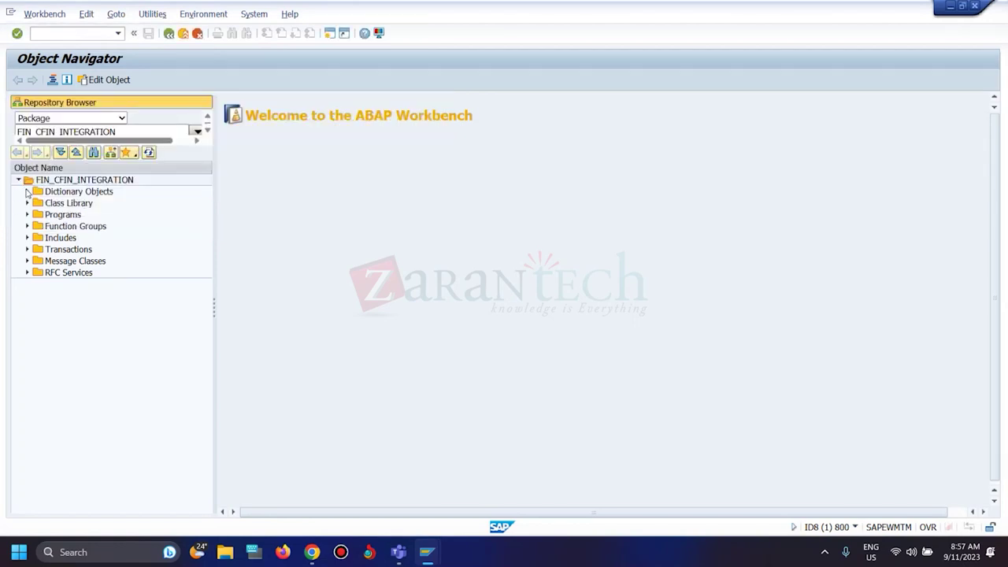
pyautogui.click(27, 191)
pyautogui.click(36, 203)
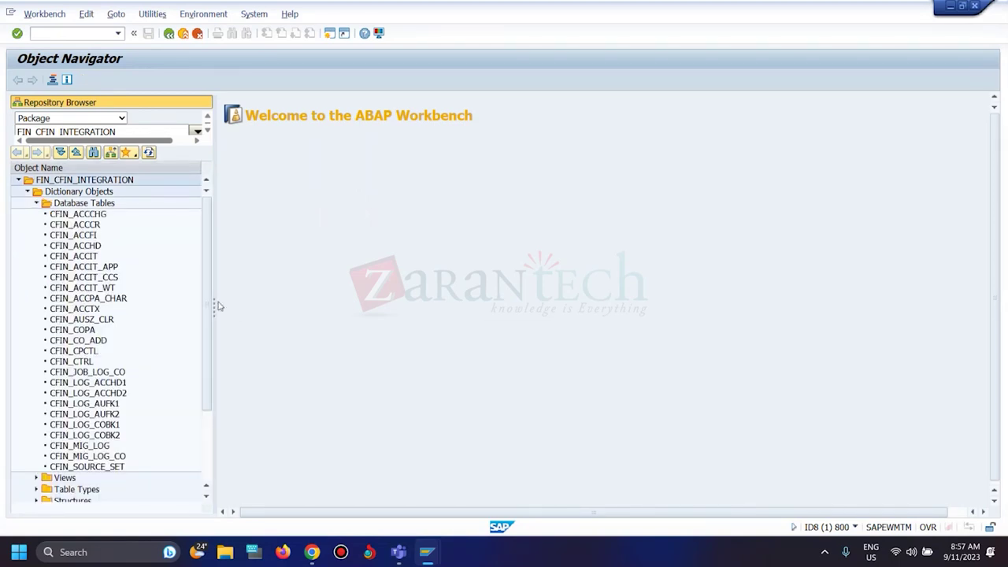
pyautogui.moveTo(213, 306); pyautogui.dragTo(216, 306)
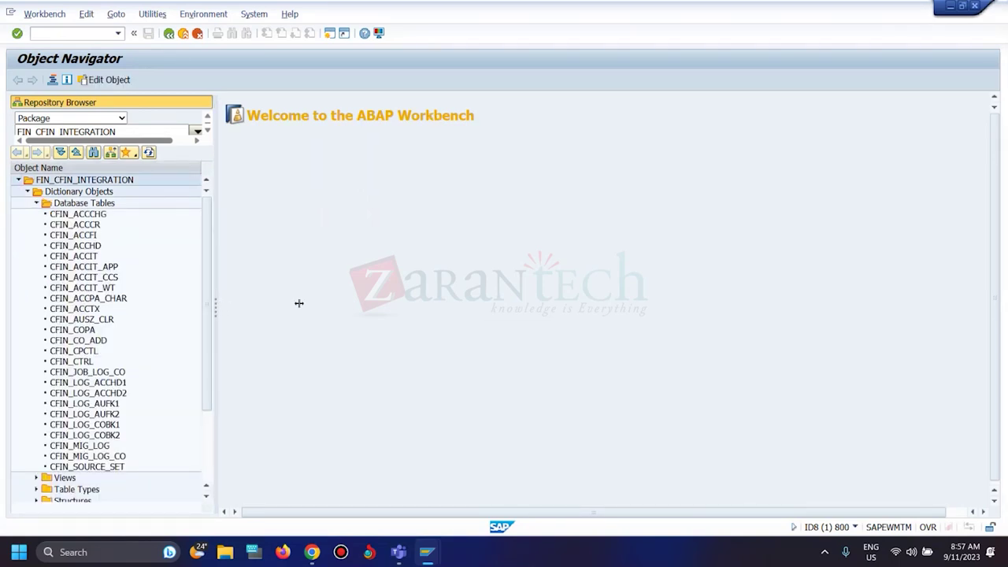
pyautogui.moveTo(218, 250); pyautogui.dragTo(299, 260)
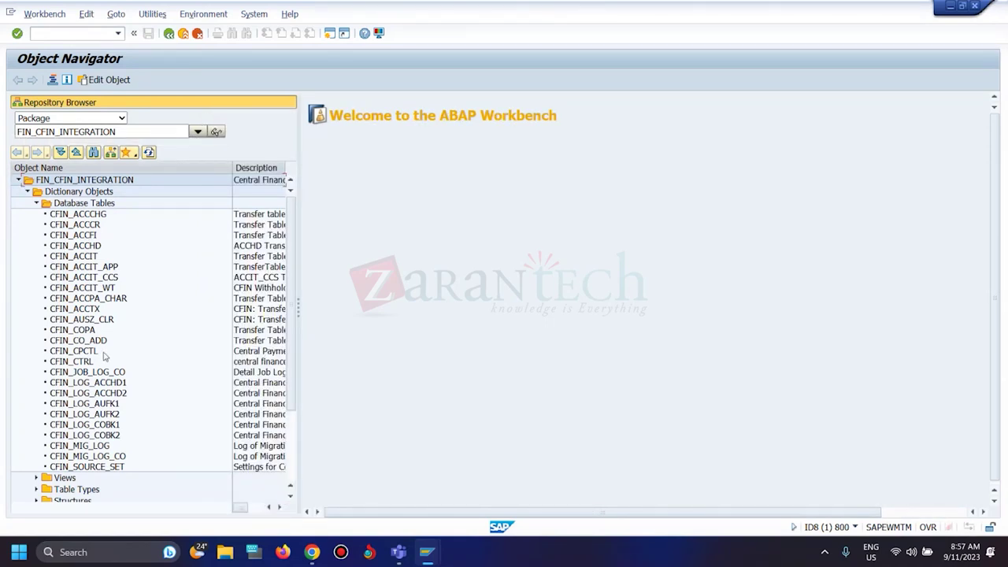
pyautogui.click(79, 235)
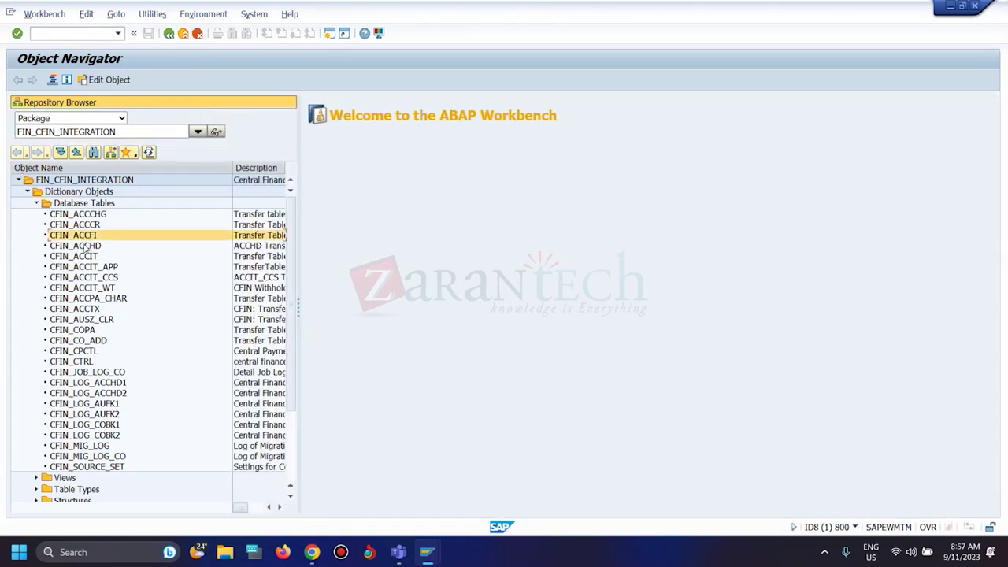
pyautogui.click(85, 247)
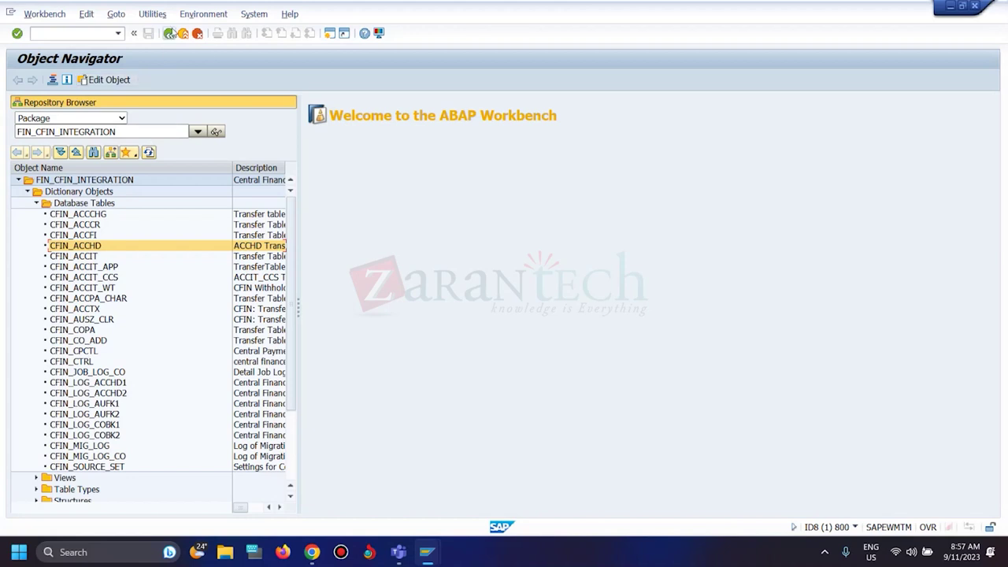
pyautogui.click(169, 34)
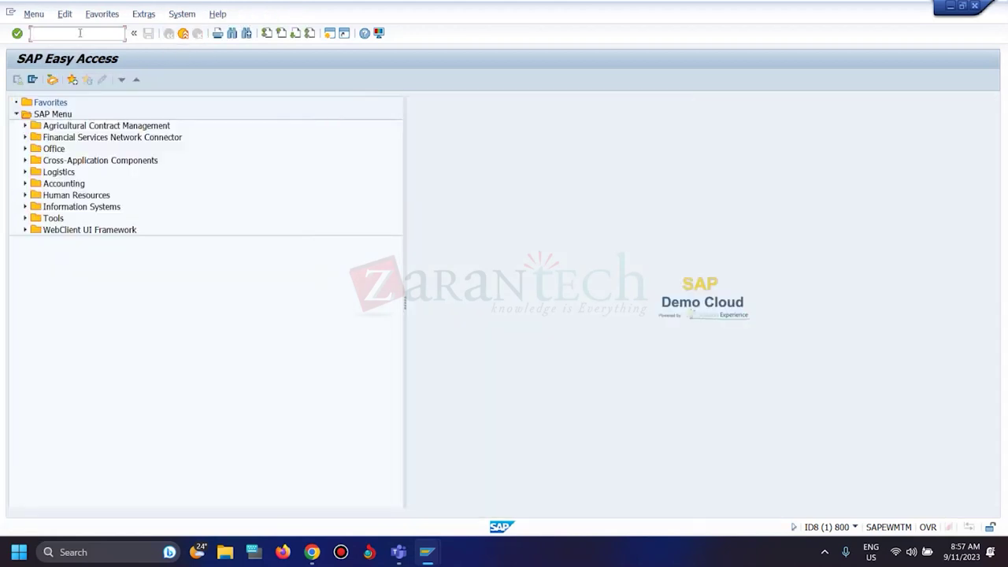
# Step: Reopen the Object Navigator and browse package FIN_CFIN_INTEGRATION
pyautogui.write('se80')
pyautogui.press('Return')
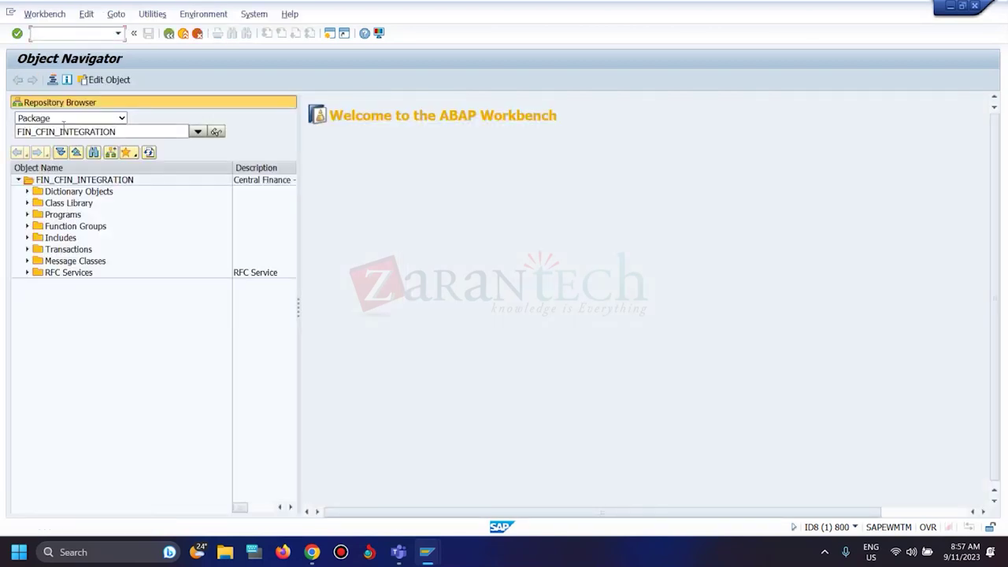
pyautogui.click(122, 119)
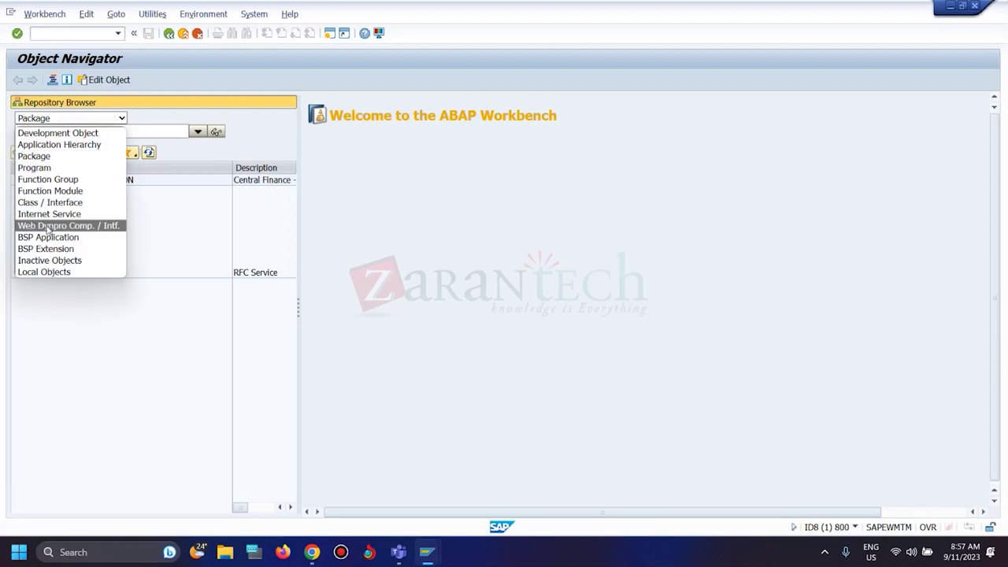
pyautogui.click(52, 160)
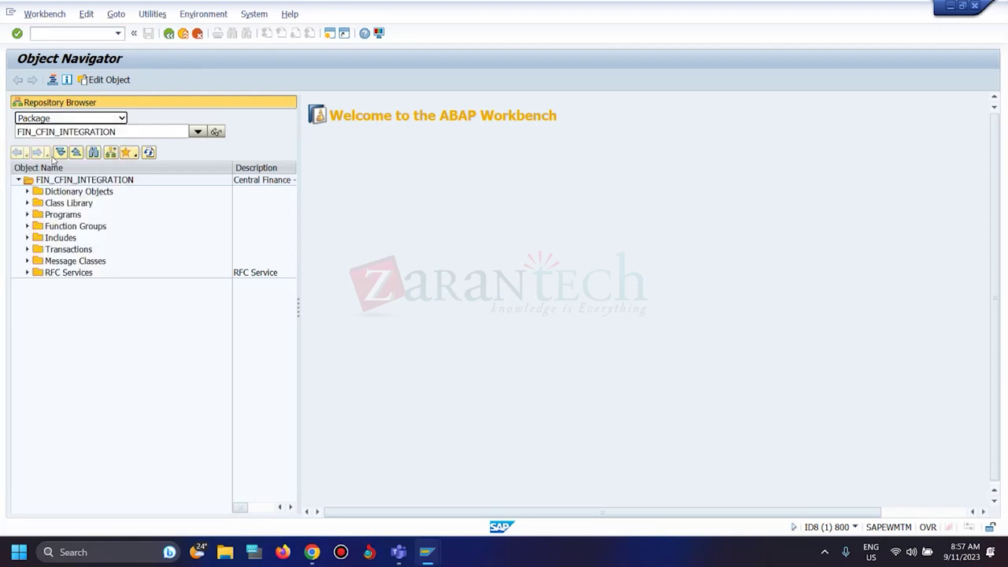
pyautogui.moveTo(125, 133); pyautogui.dragTo(17, 121)
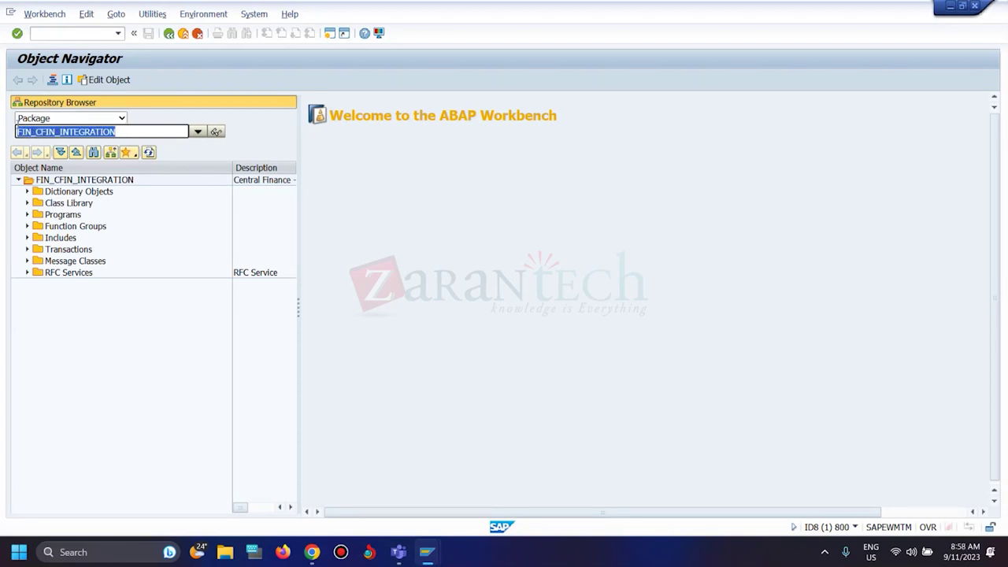
pyautogui.click(215, 131)
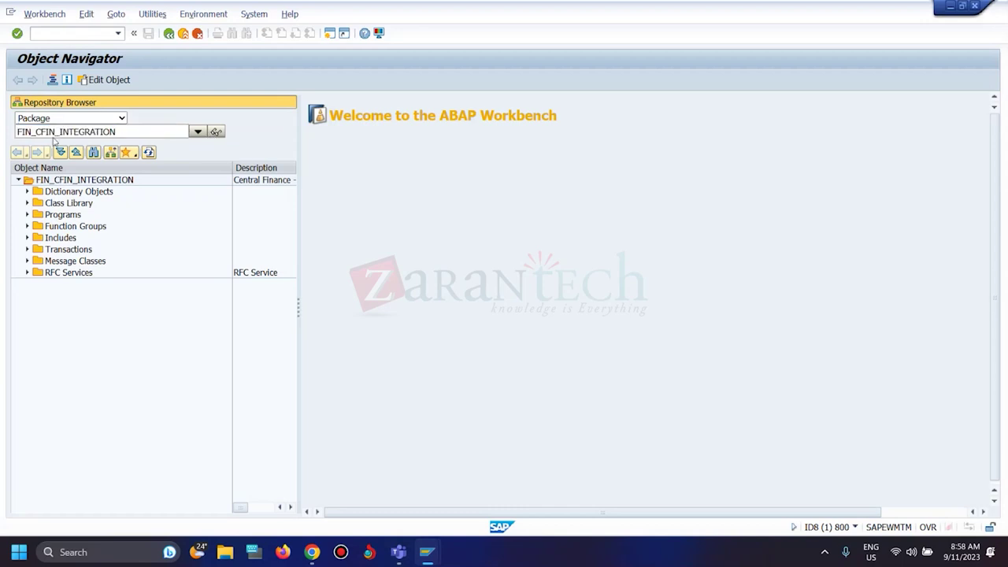
# Step: Briefly list the package's Database Tables, then expand its Transactions folder
pyautogui.click(27, 192)
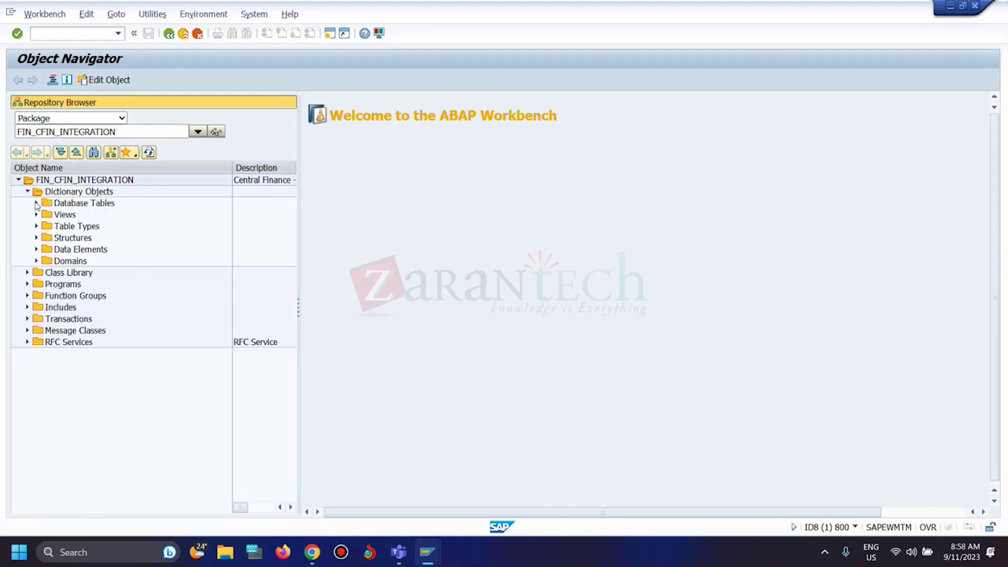
pyautogui.click(36, 203)
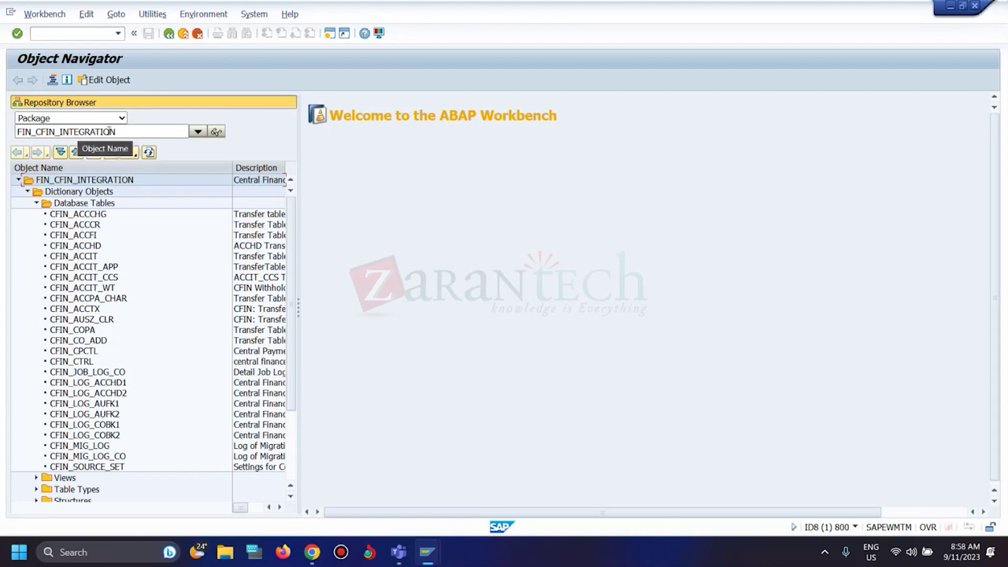
pyautogui.click(35, 203)
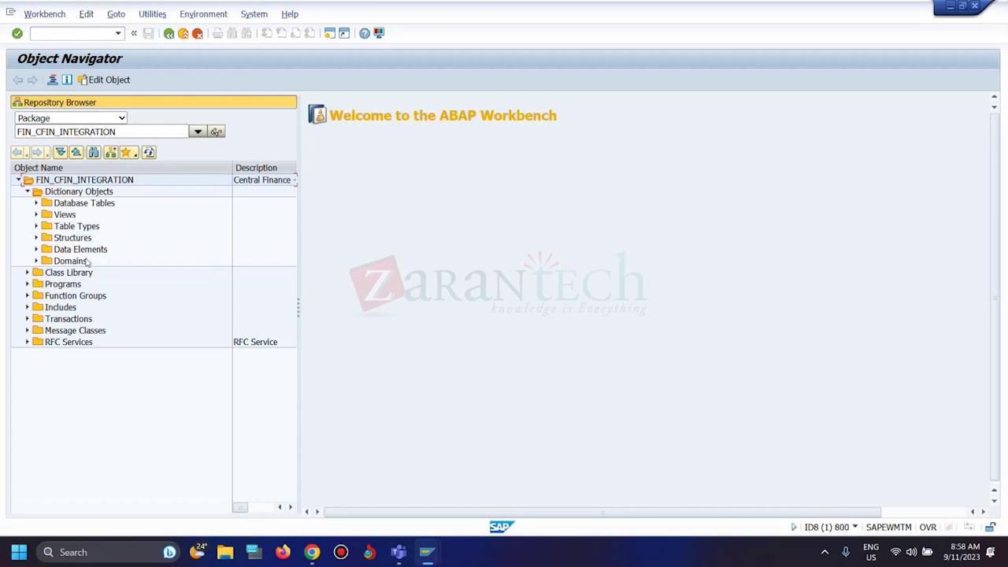
pyautogui.click(27, 319)
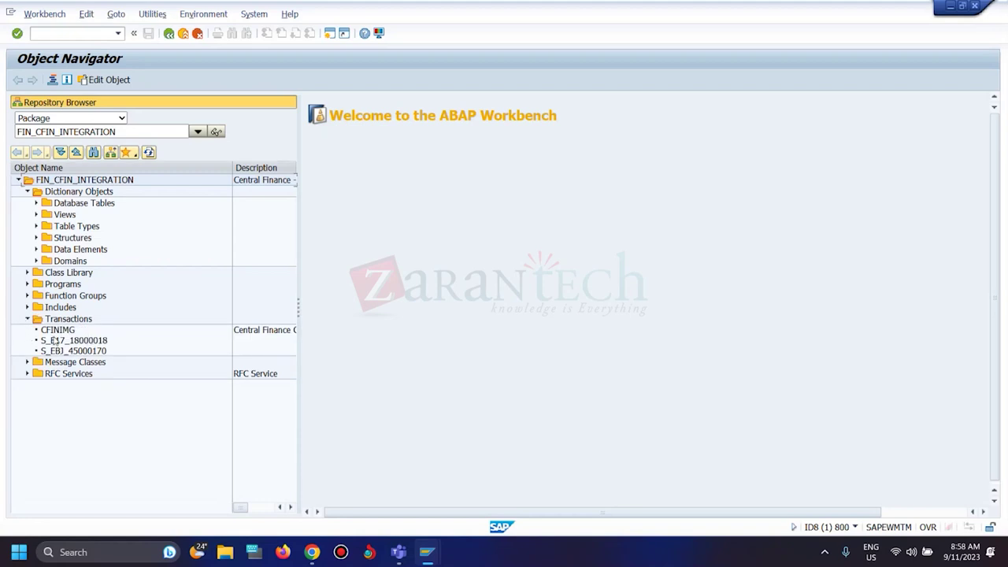
# Step: Widen the repository tree, collapse Transactions and expand the Database Tables folder
pyautogui.click(53, 332)
pyautogui.moveTo(298, 306); pyautogui.dragTo(474, 306)
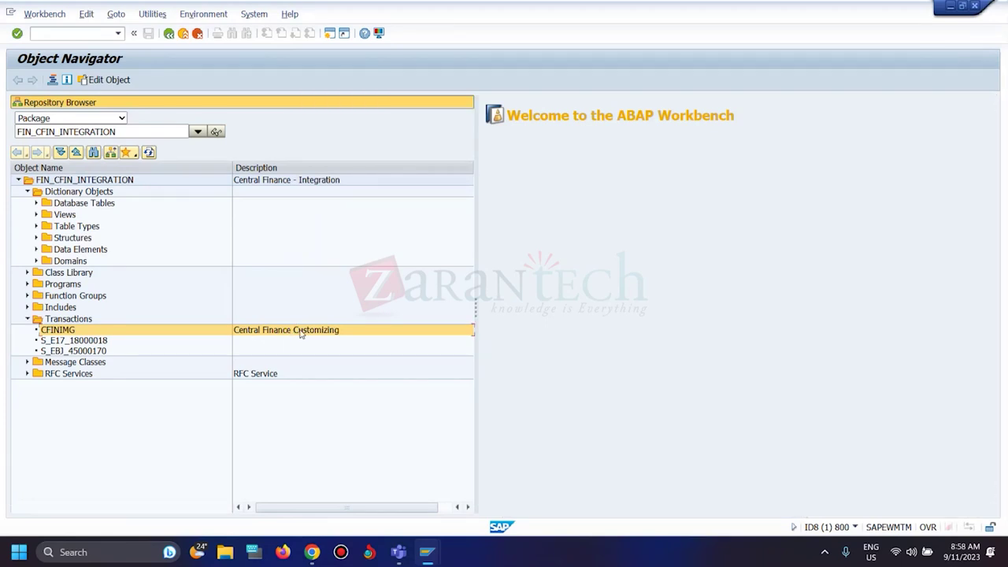
pyautogui.click(27, 319)
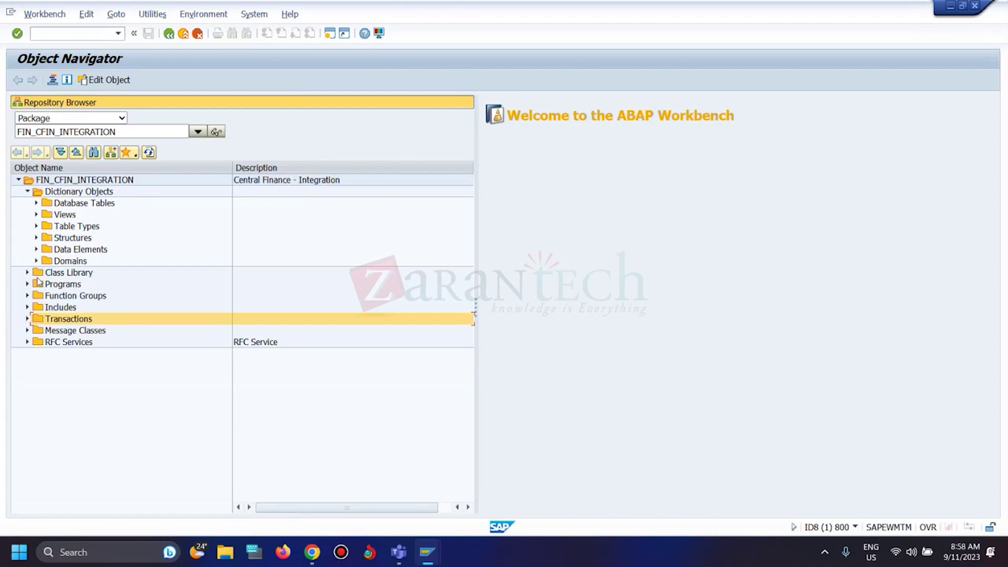
pyautogui.click(35, 204)
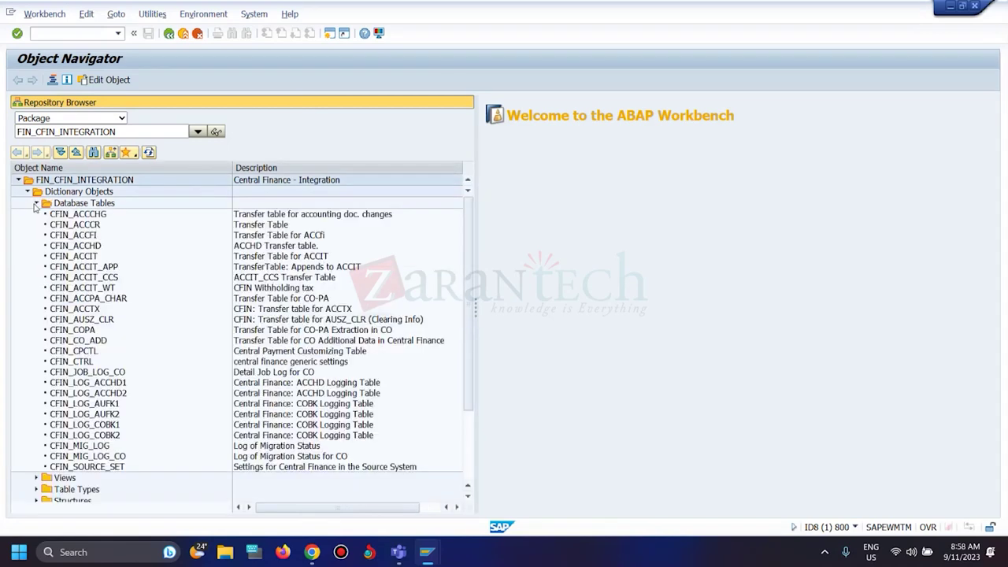
# Step: Select CFIN_ACCHD, CFIN_ACCIT, CFIN_ACCIT_APP, CFIN_ACCCR and CFIN_SOURCE_SET, then return to the LT cockpit
pyautogui.click(94, 249)
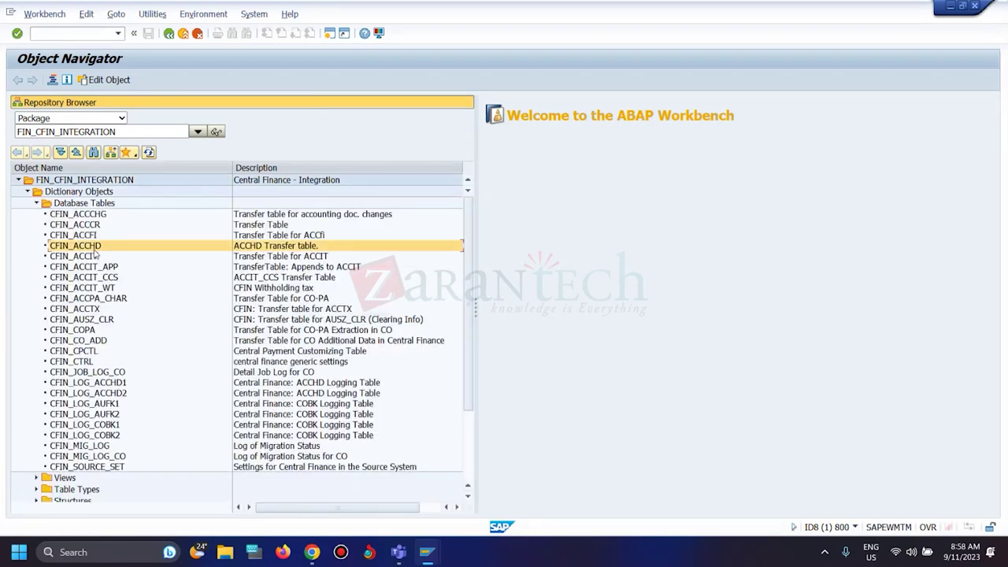
pyautogui.click(85, 256)
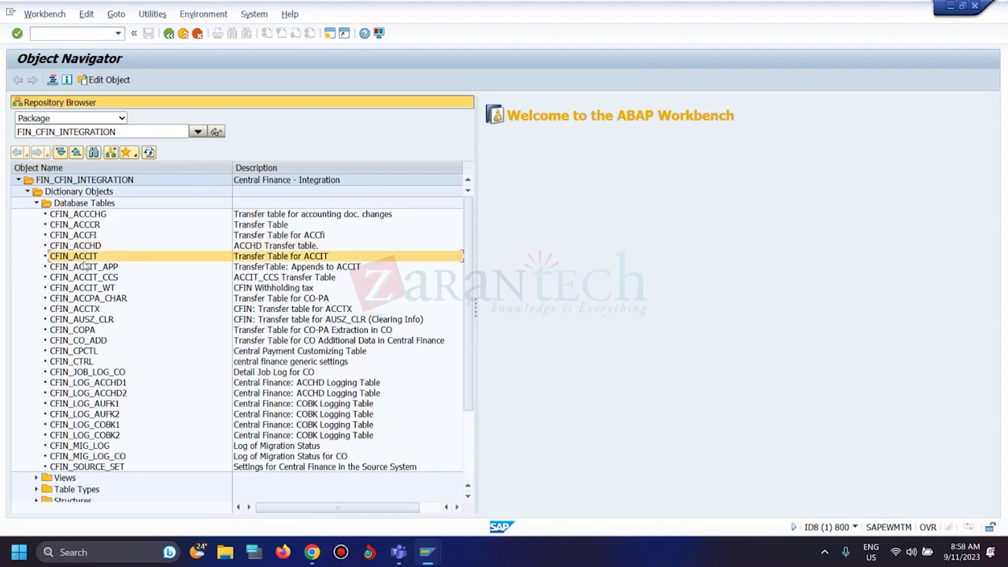
pyautogui.click(87, 267)
pyautogui.click(87, 247)
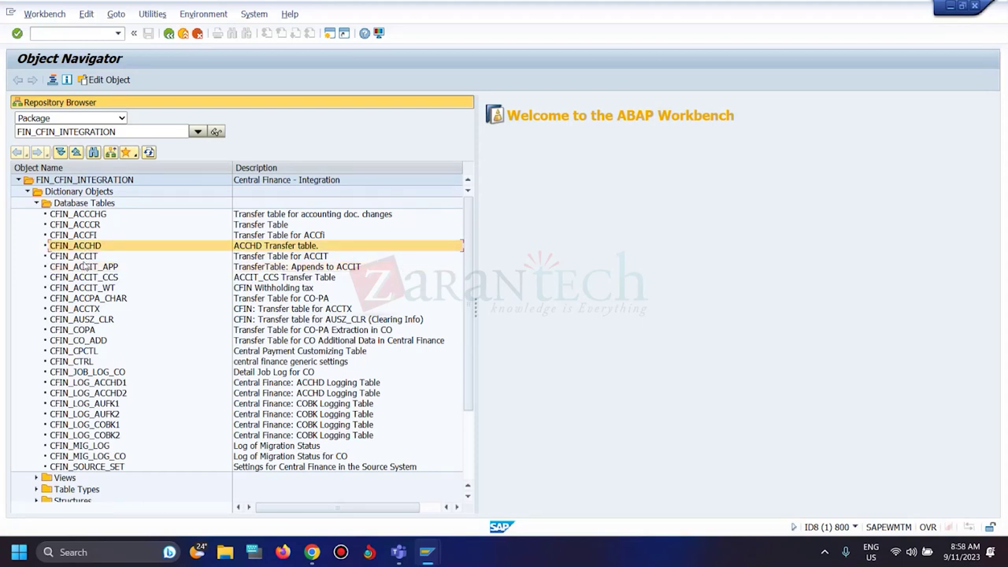
pyautogui.keyDown('ctrl'); pyautogui.click(85, 257); pyautogui.keyUp('ctrl')
pyautogui.keyDown('ctrl'); pyautogui.click(83, 267); pyautogui.keyUp('ctrl')
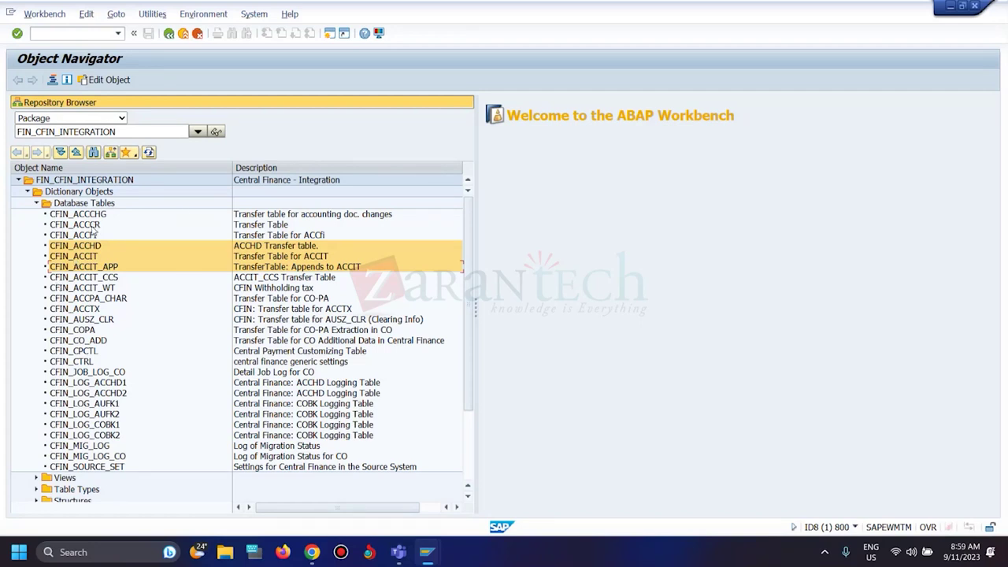
pyautogui.click(90, 225)
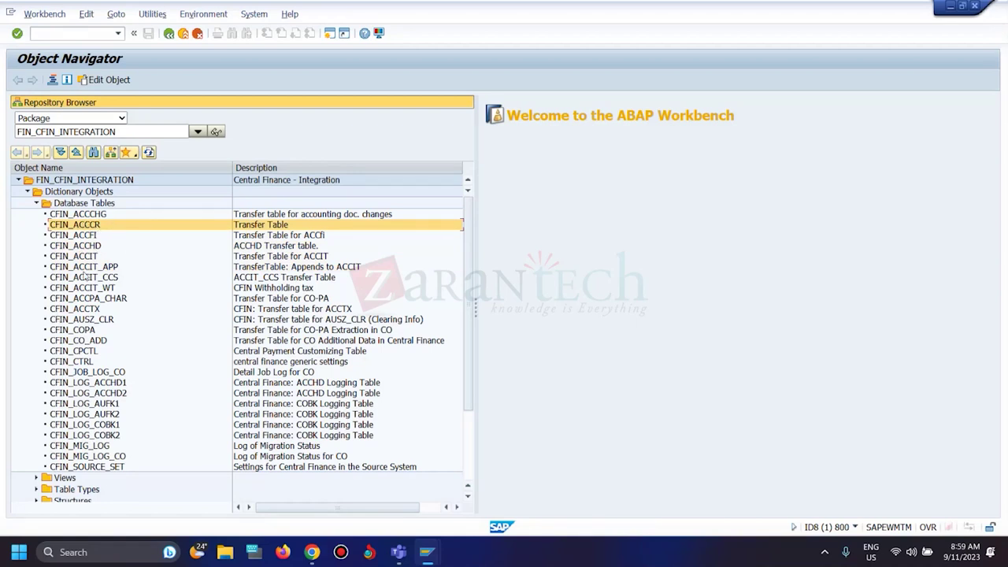
pyautogui.click(90, 467)
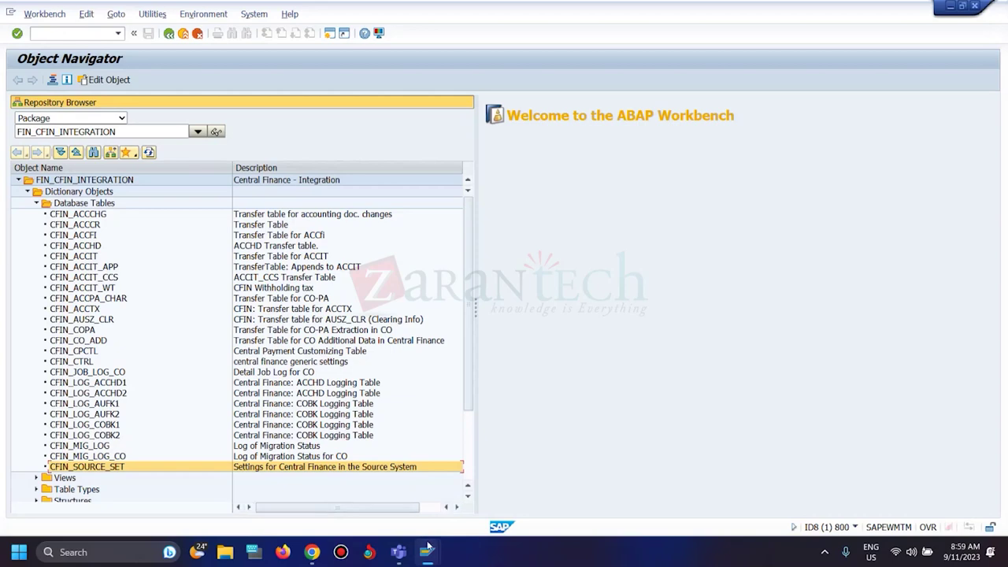
pyautogui.moveTo(427, 550)
pyautogui.click(496, 480)
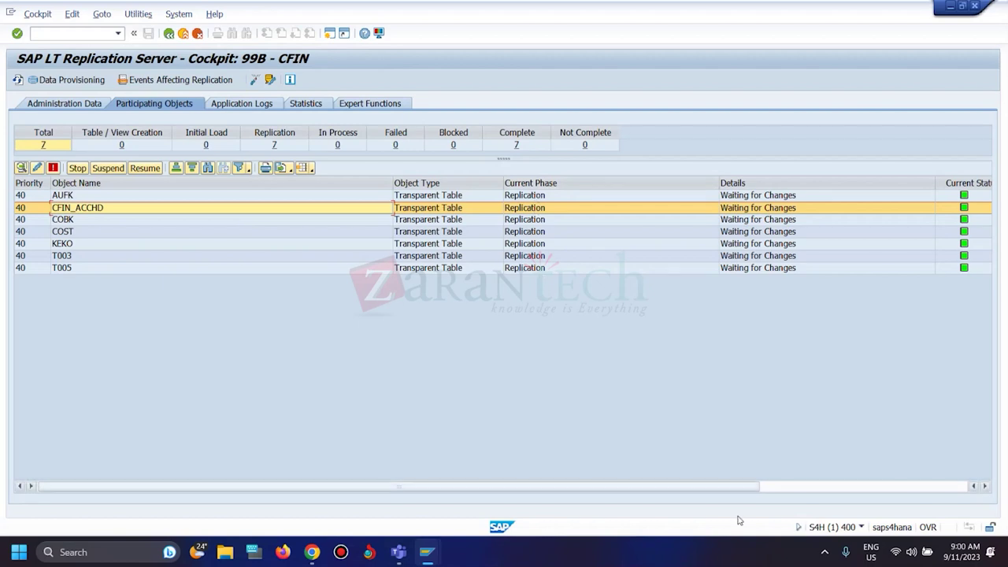
# Step: Scroll Participating Objects to check status and write behavior, then request Administration Data
pyautogui.click(859, 488)
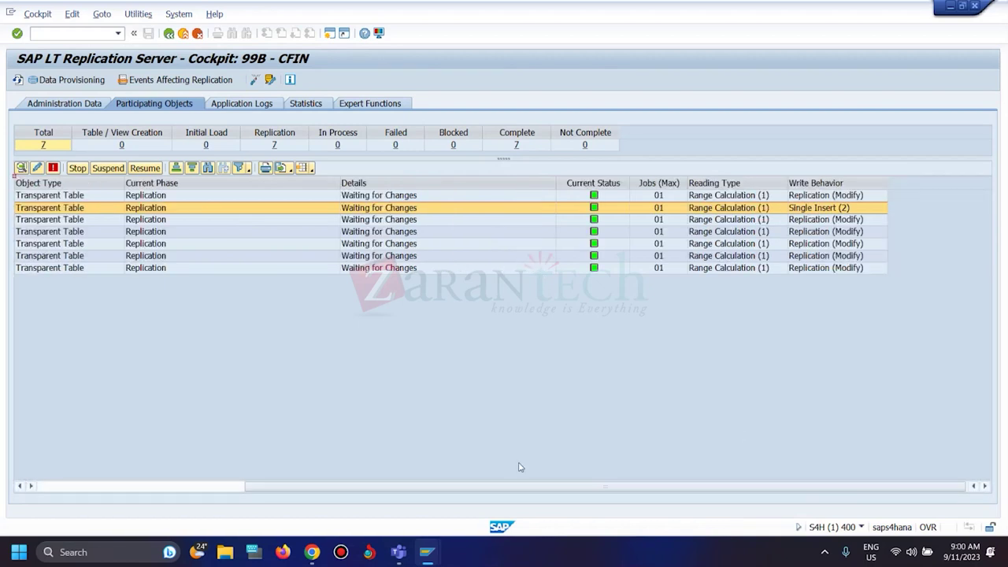
pyautogui.click(79, 486)
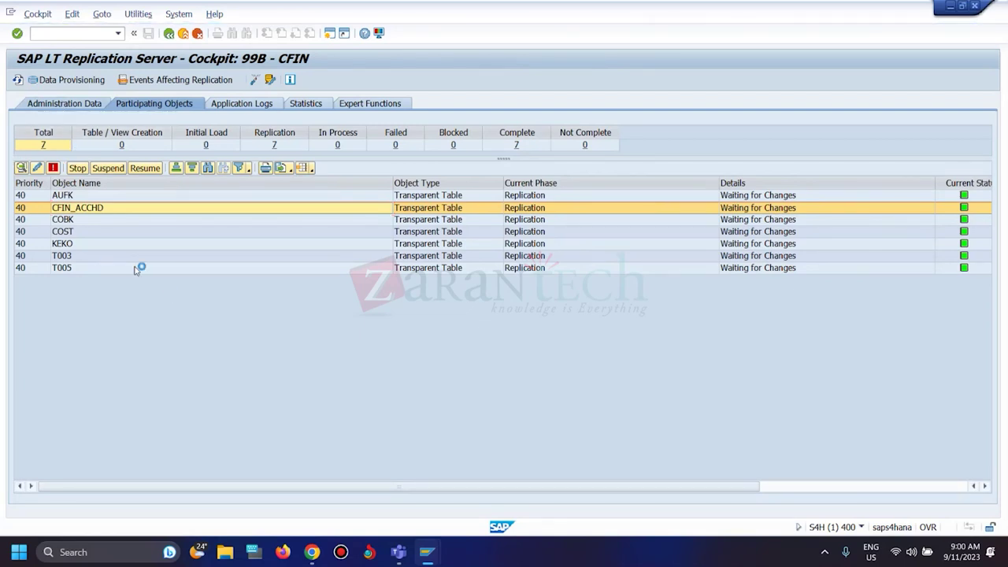
pyautogui.click(67, 106)
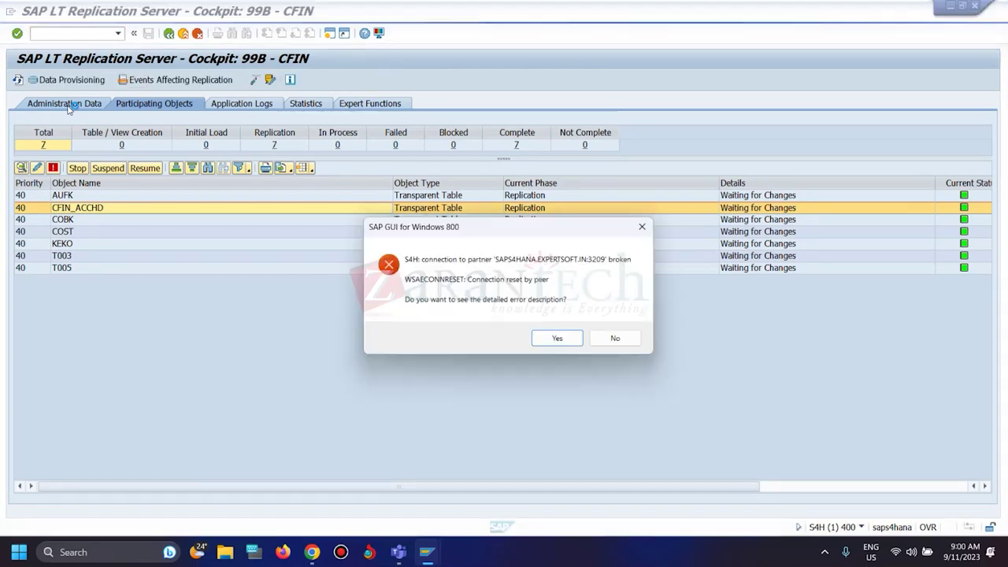
# Step: Dismiss the connection error and start an S4H logon with the saved user name
pyautogui.click(614, 338)
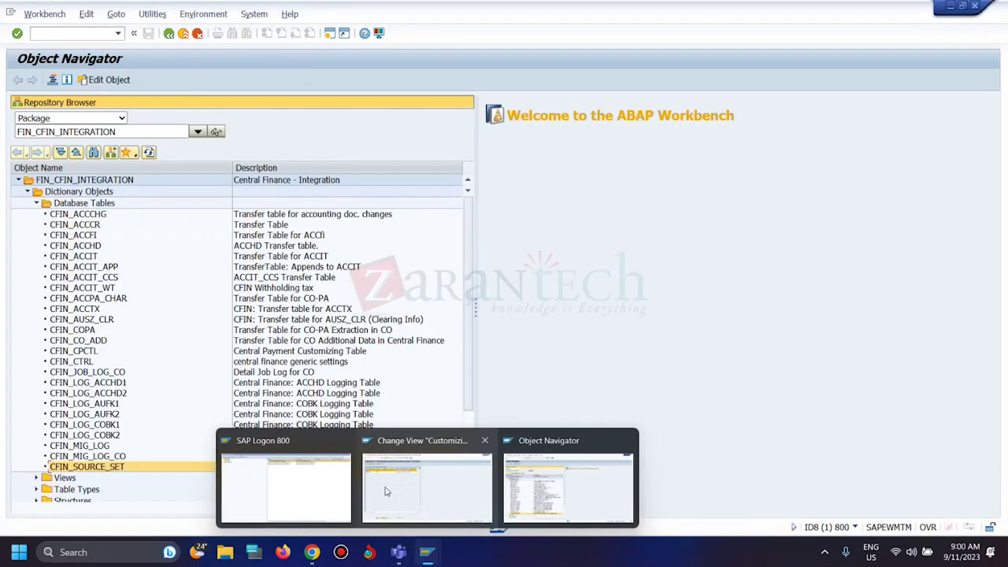
pyautogui.click(285, 480)
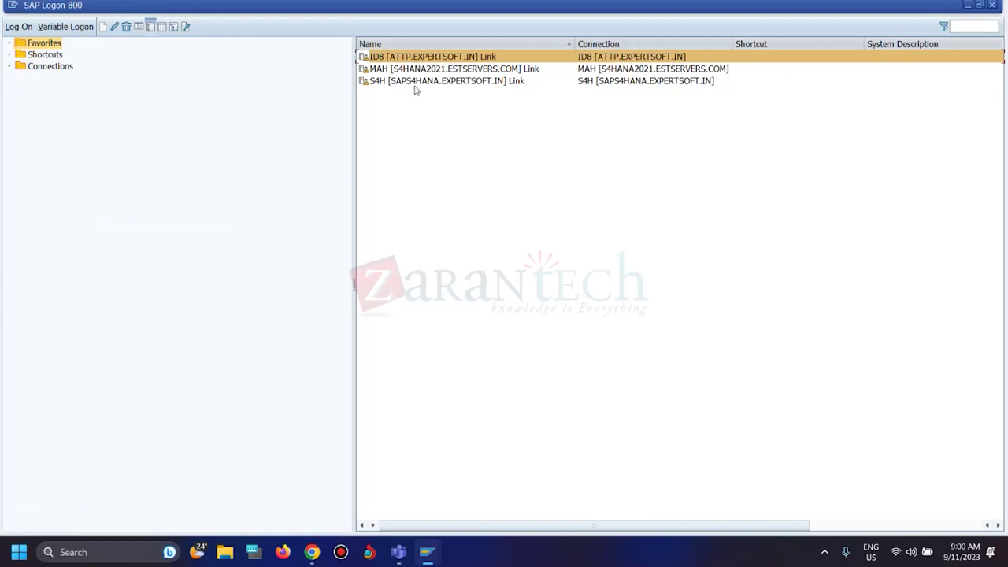
pyautogui.doubleClick(418, 81)
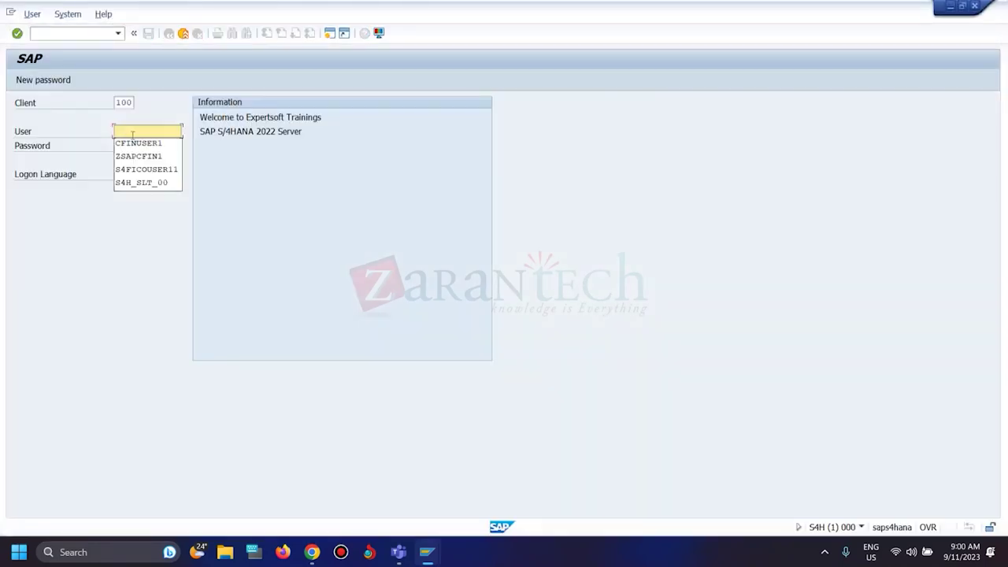
pyautogui.click(134, 139)
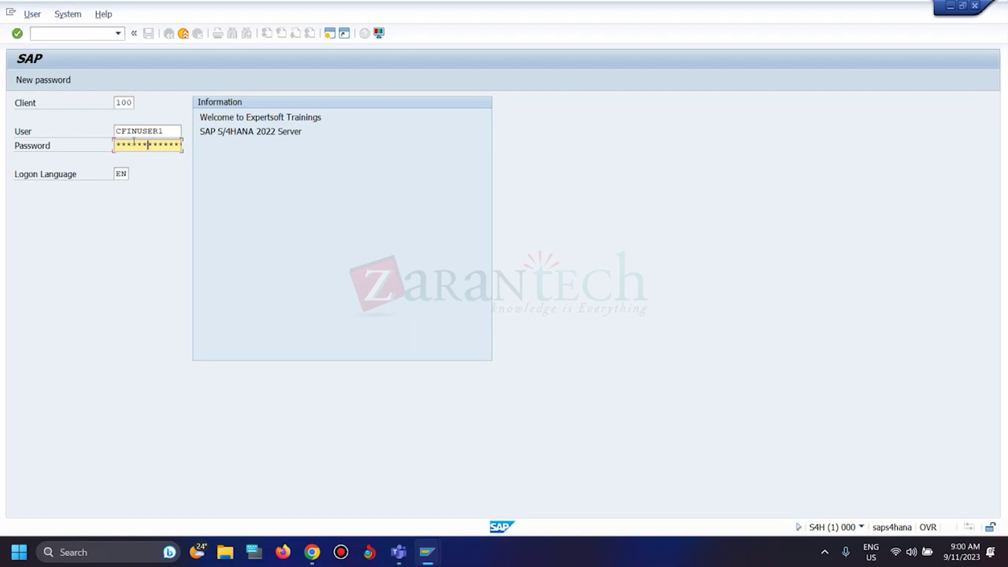
pyautogui.press('Return')
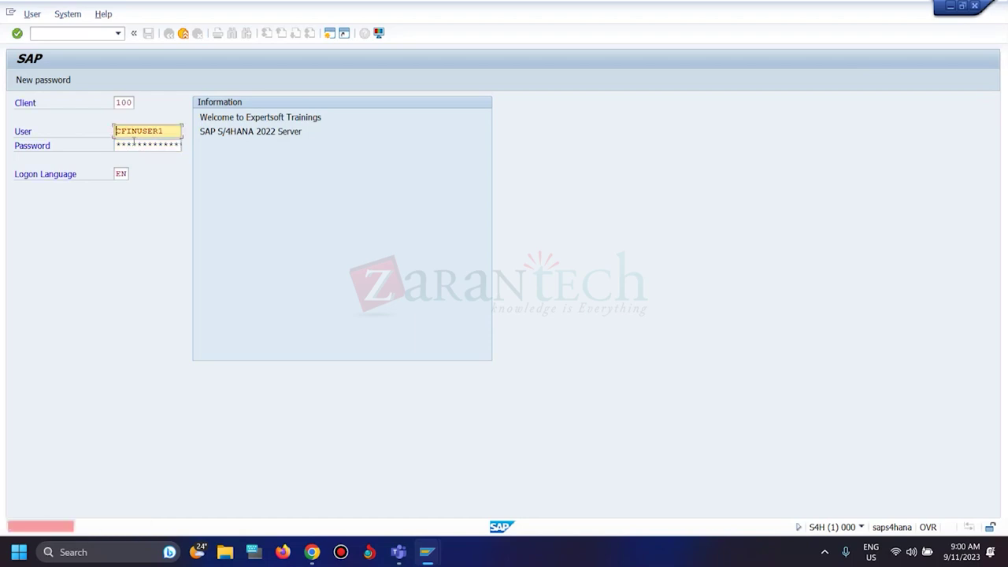
# Step: Set client 400, submit the logon and continue it while ending the other session
pyautogui.click(122, 103)
pyautogui.write('4')
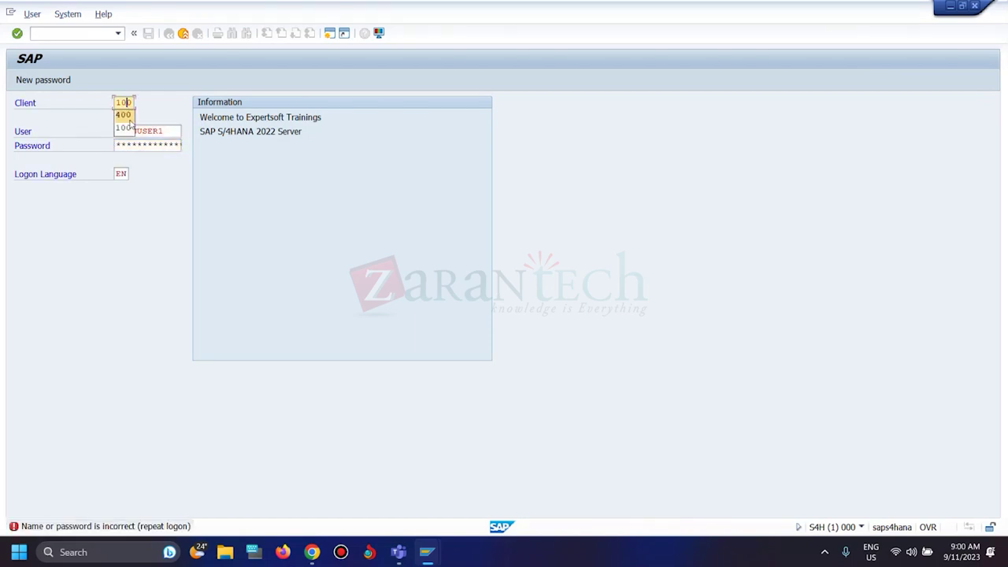
pyautogui.click(124, 118)
pyautogui.click(127, 145)
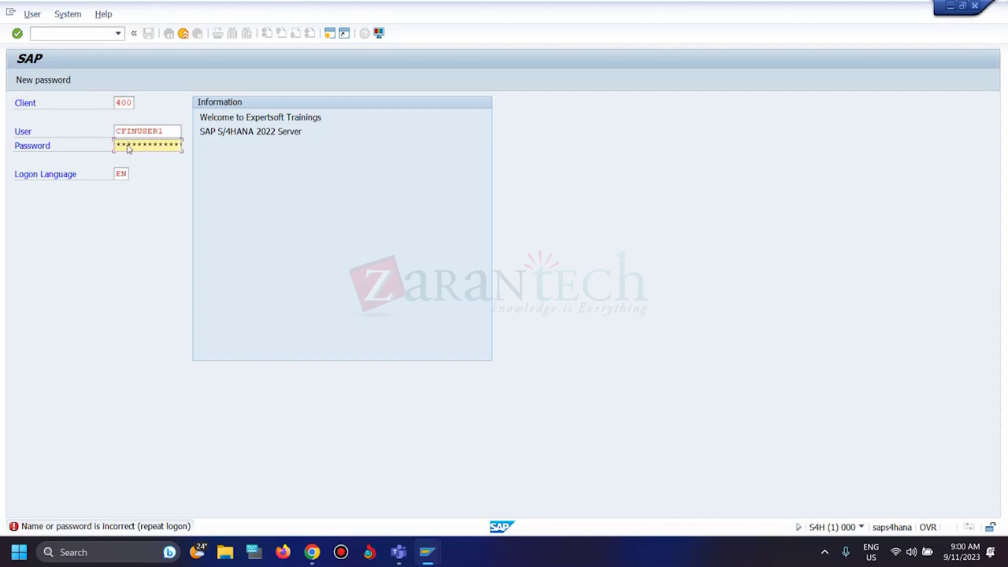
pyautogui.press('Return')
pyautogui.click(188, 367)
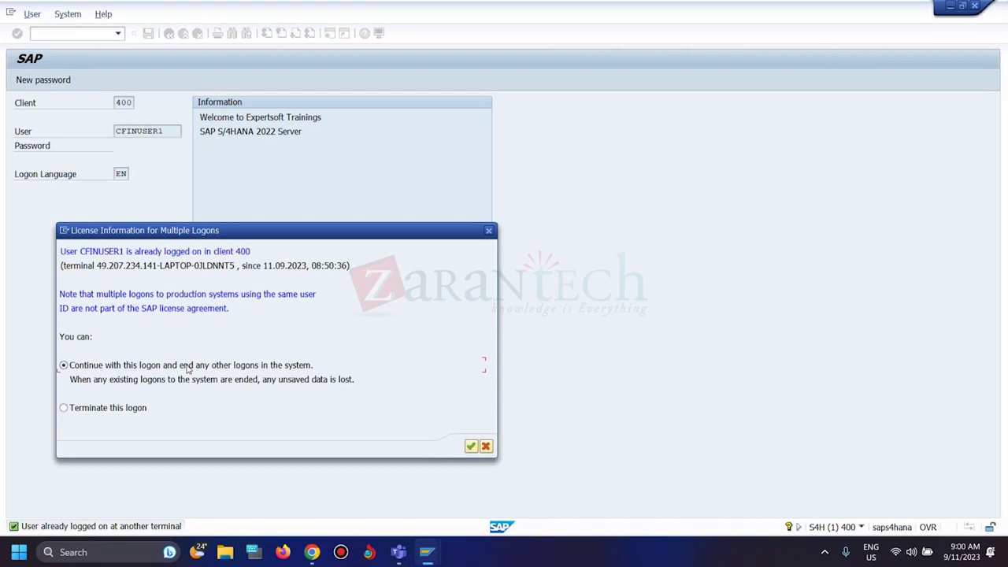
pyautogui.press('Return')
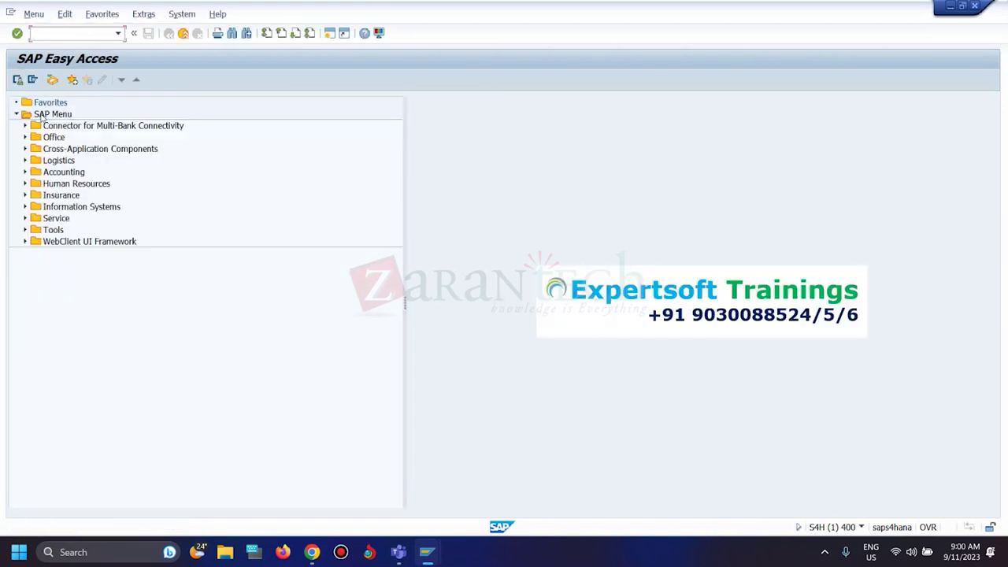
# Step: Run LTRC, open mass transfer 99B, select CFIN_ACCHD and show the Administration Data
pyautogui.write('ltrc')
pyautogui.press('Return')
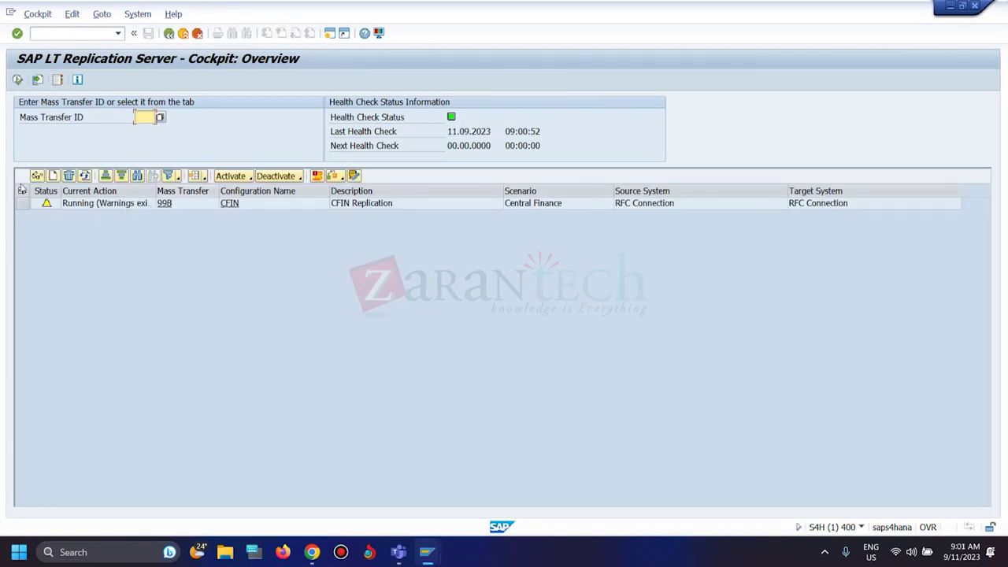
pyautogui.click(164, 206)
pyautogui.click(164, 207)
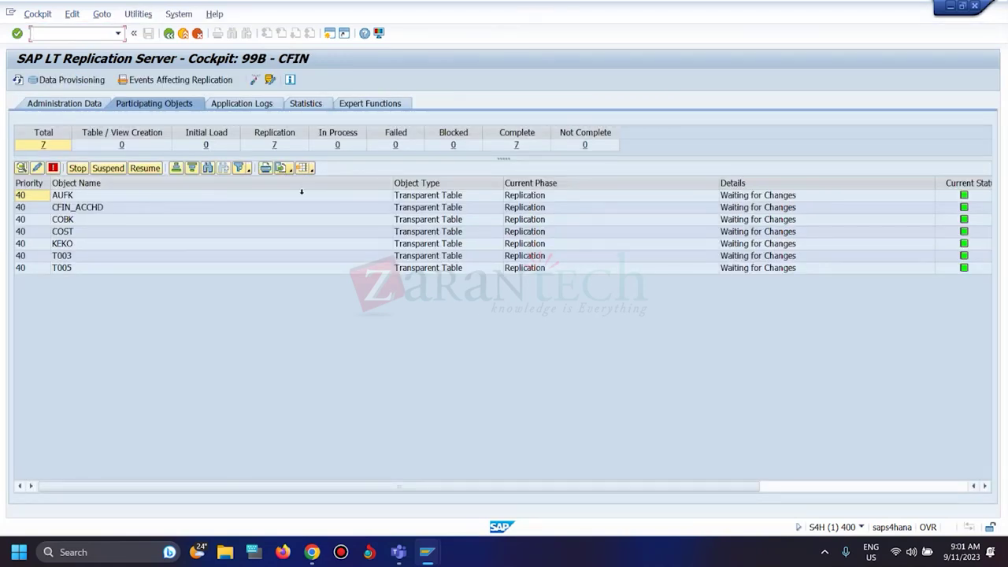
pyautogui.click(113, 209)
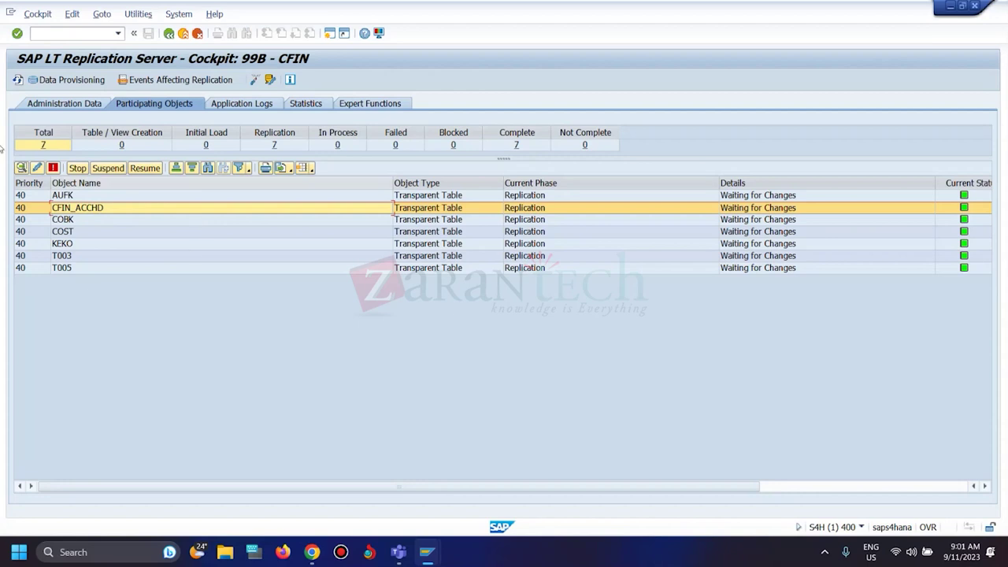
pyautogui.click(54, 107)
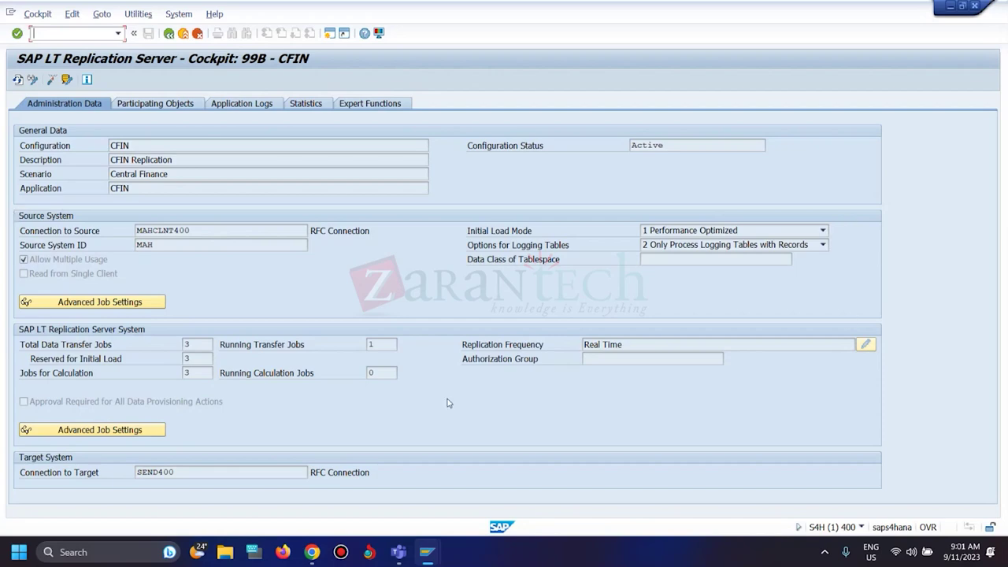
# Step: Inspect source connection MAHCLNT400 and show the Initial Load Mode options
pyautogui.moveTo(427, 551)
pyautogui.moveTo(193, 231); pyautogui.dragTo(97, 232)
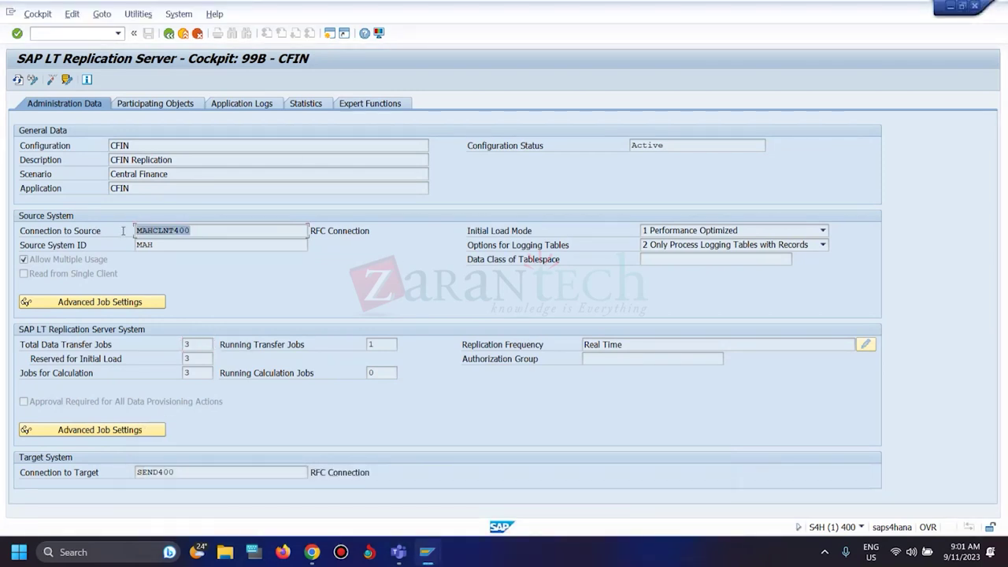
pyautogui.click(111, 234)
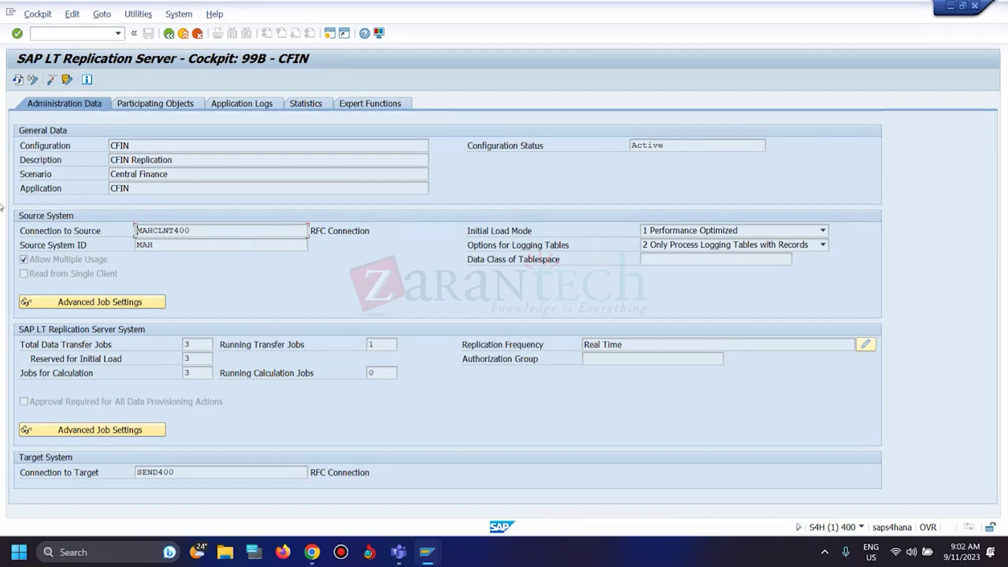
pyautogui.click(700, 234)
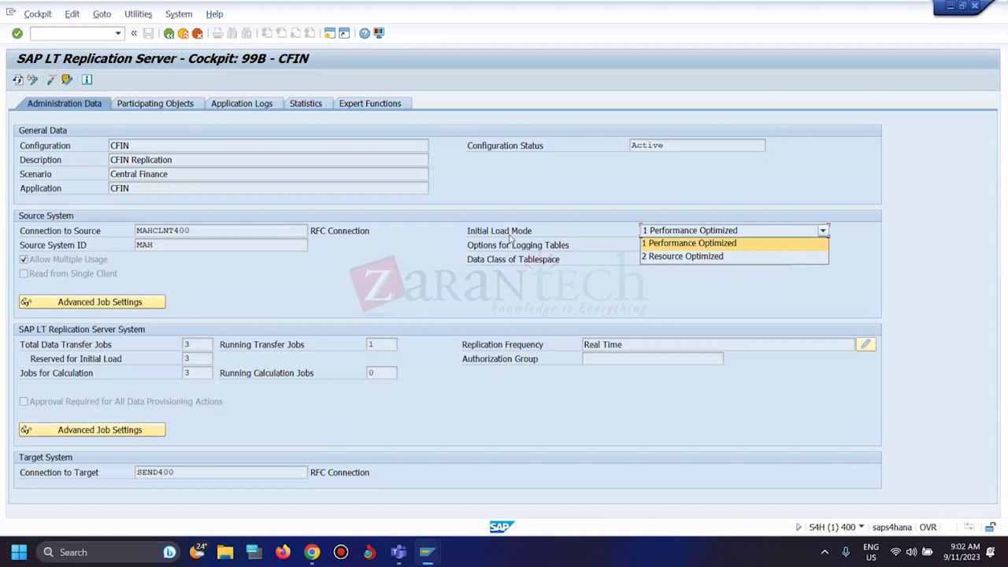
# Step: Leave load mode at 1 Performance Optimized; review the 3 reserved and 3 calculation jobs
pyautogui.click(653, 232)
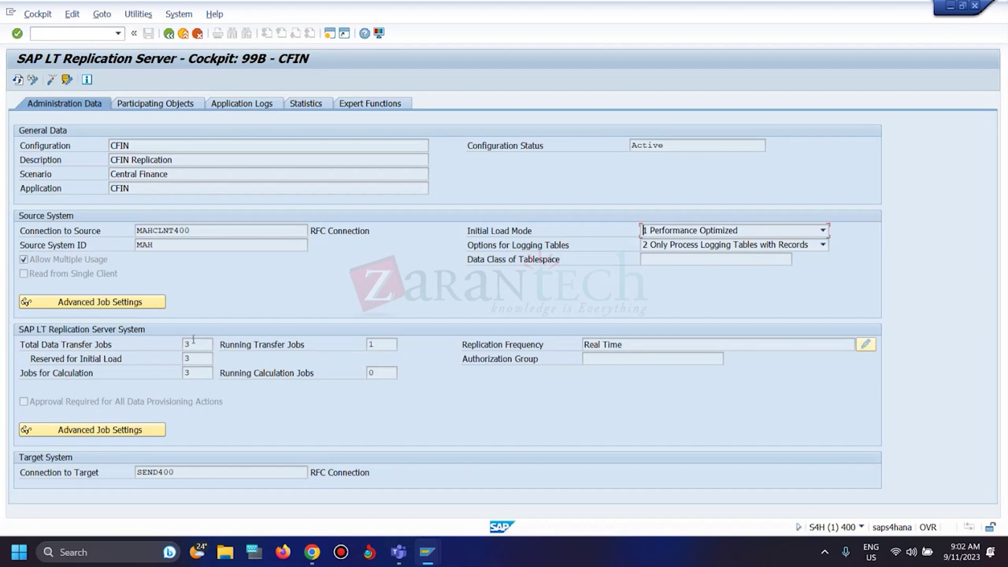
pyautogui.click(192, 345)
pyautogui.click(195, 357)
pyautogui.doubleClick(187, 358)
pyautogui.moveTo(22, 375); pyautogui.dragTo(124, 380)
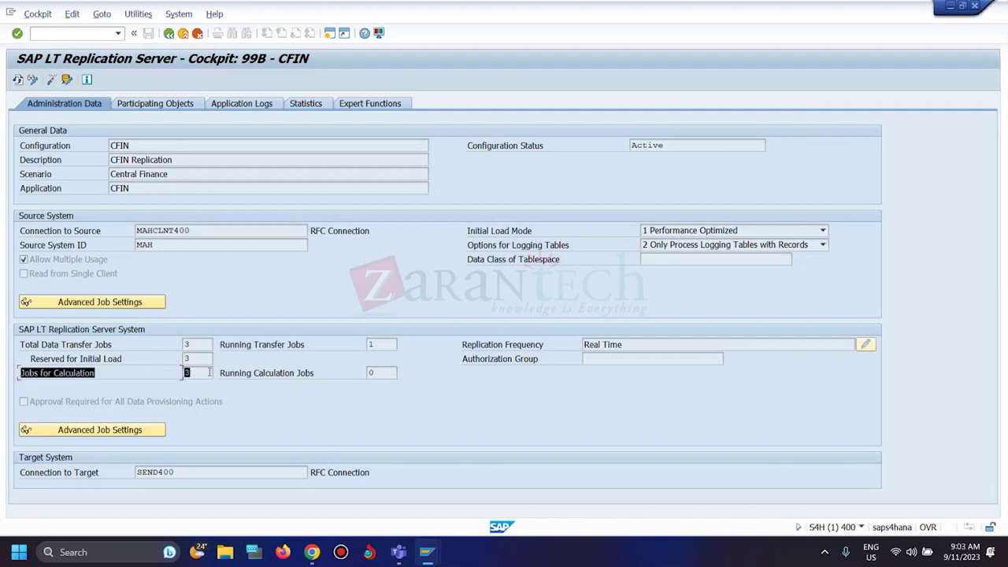
pyautogui.press('Right')
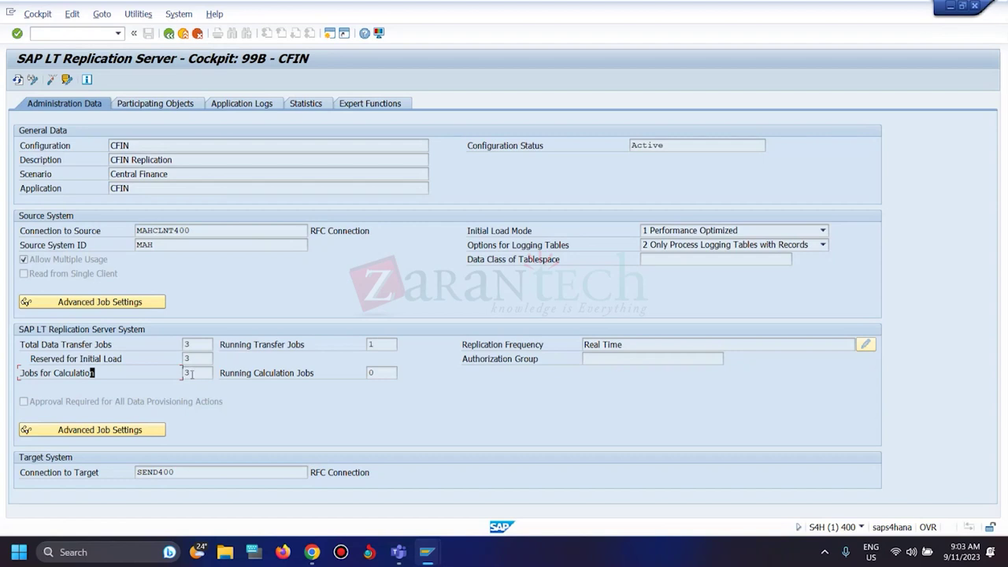
pyautogui.moveTo(16, 375); pyautogui.dragTo(68, 377)
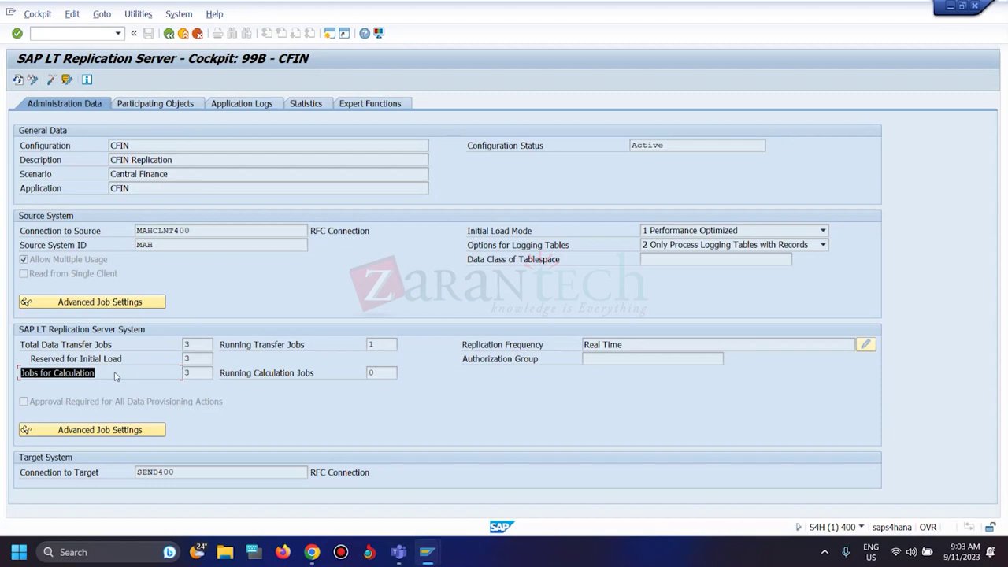
pyautogui.click(200, 372)
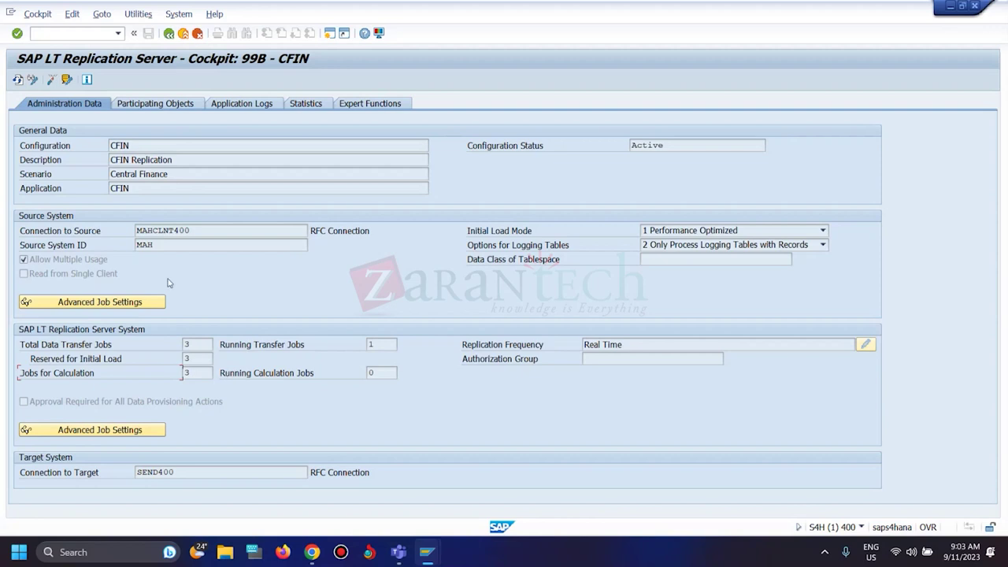
# Step: Enter /osm598, then /nsm58 and /nsm59, to reach RFC connection configuration
pyautogui.click(95, 35)
pyautogui.write('/osm59')
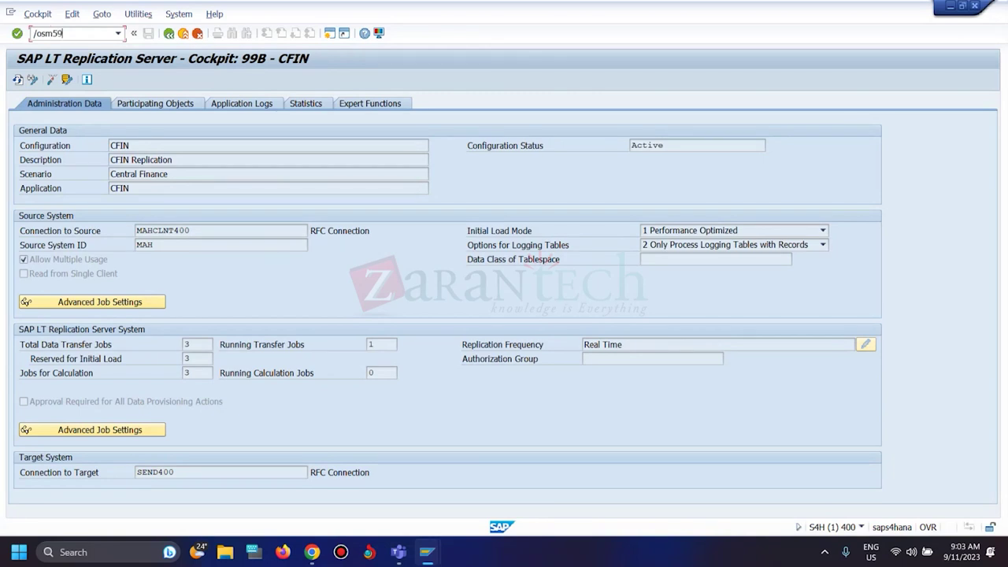
pyautogui.write('8')
pyautogui.press('Return')
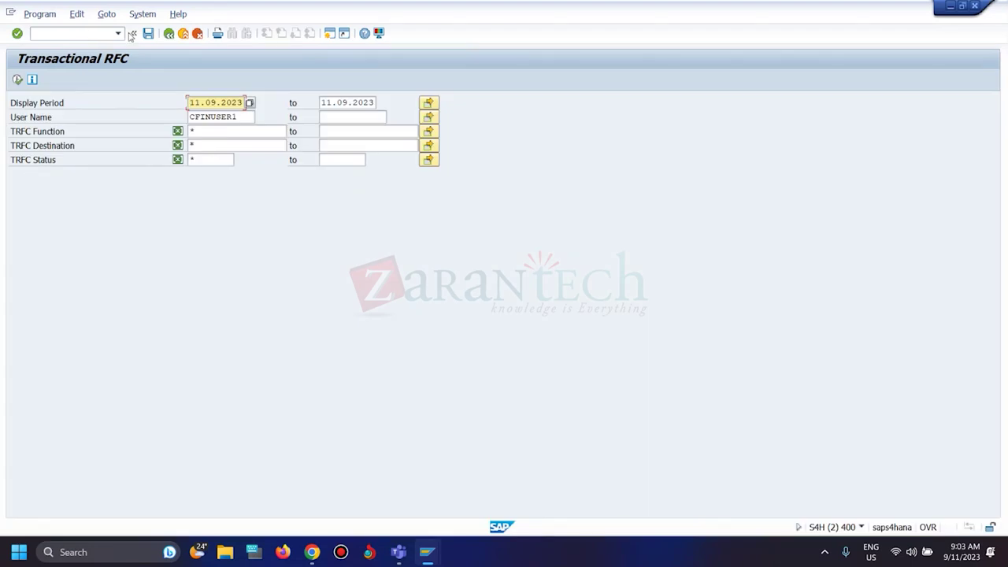
pyautogui.click(97, 35)
pyautogui.write('/nsm')
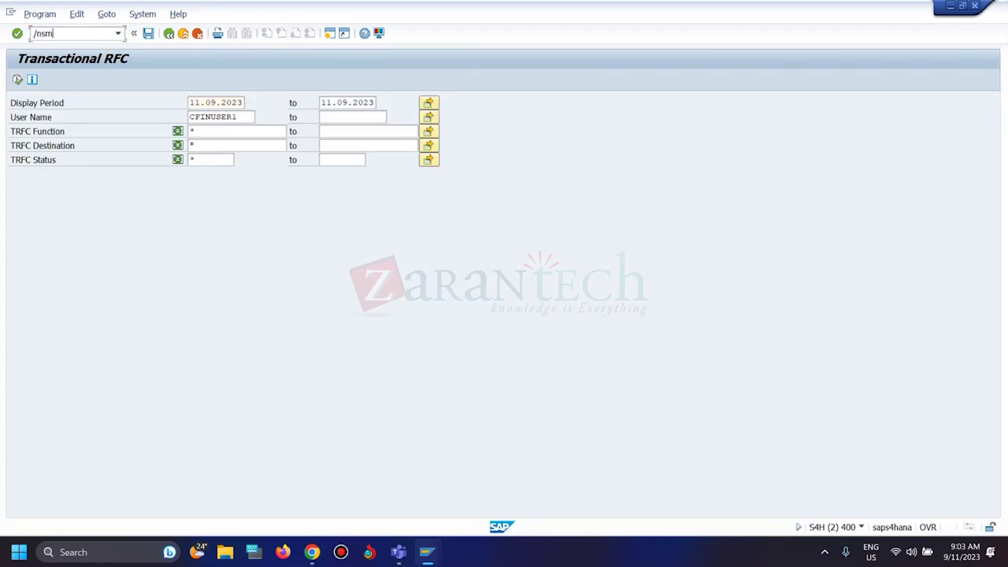
pyautogui.write('58')
pyautogui.press('Return')
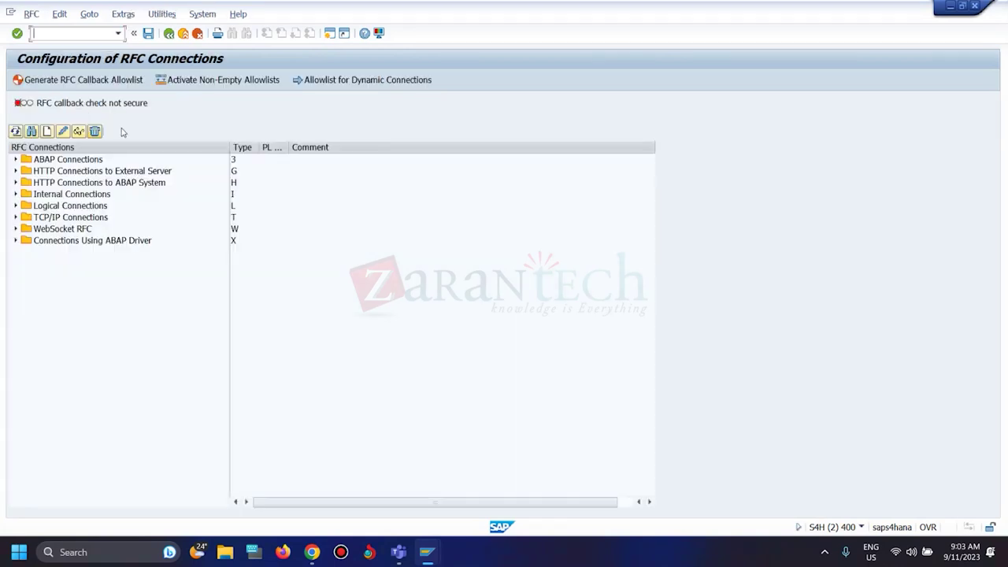
pyautogui.write('/nsm')
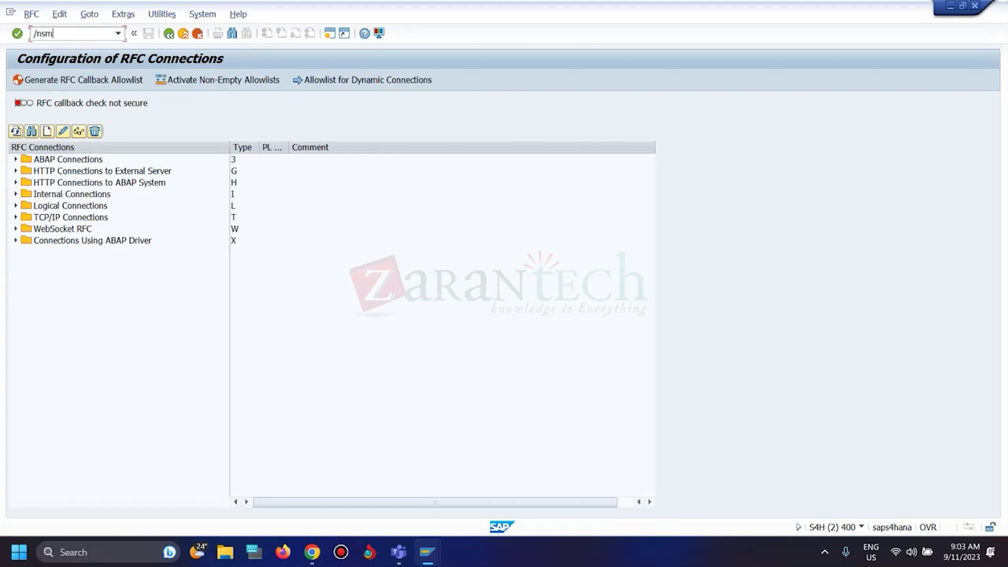
pyautogui.write('59')
pyautogui.press('Return')
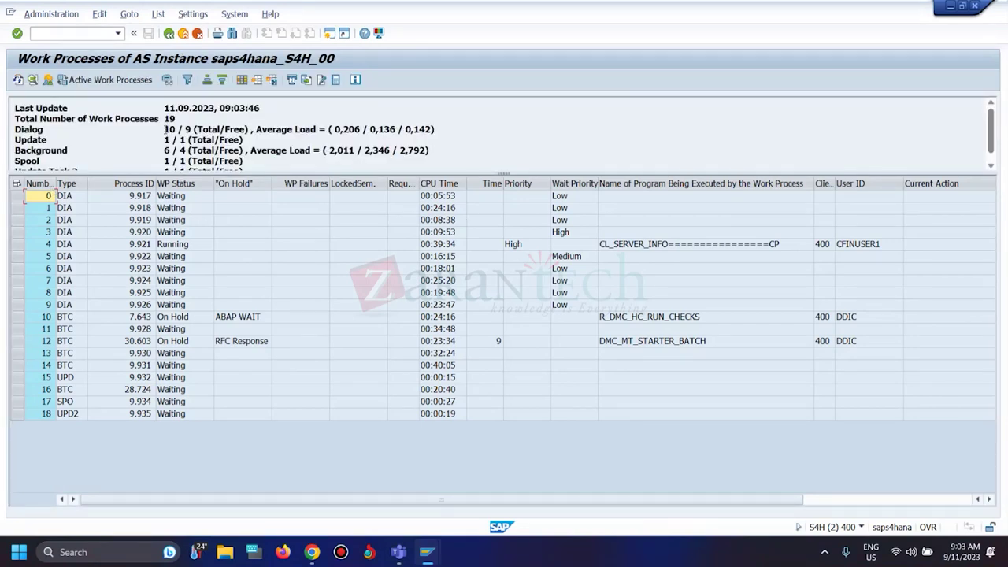
# Step: Read the work process counts: 10 dialog with 9 free, 6 background with 4 free
pyautogui.moveTo(165, 129); pyautogui.dragTo(191, 129)
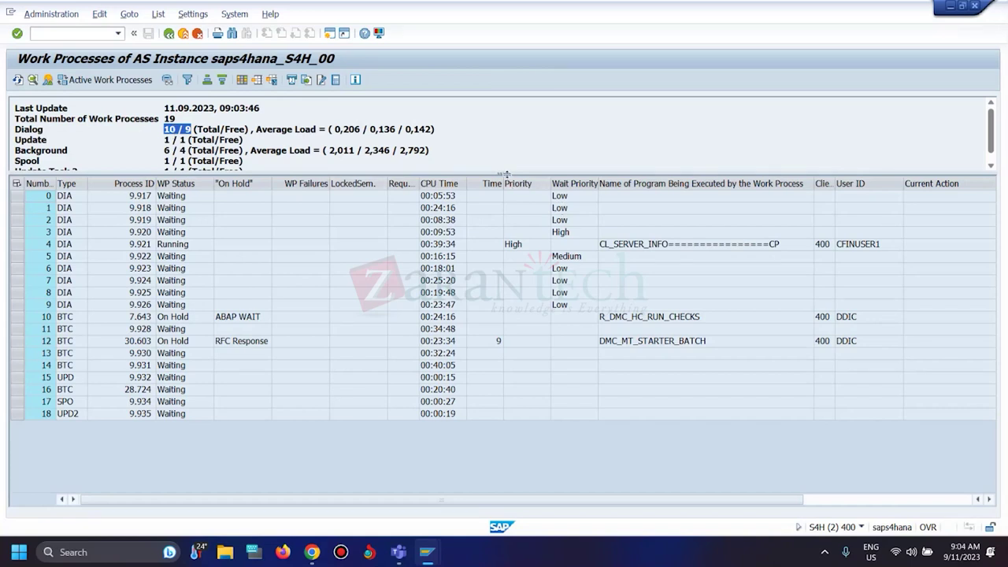
pyautogui.moveTo(507, 174); pyautogui.dragTo(507, 194)
pyautogui.click(165, 154)
pyautogui.click(166, 152)
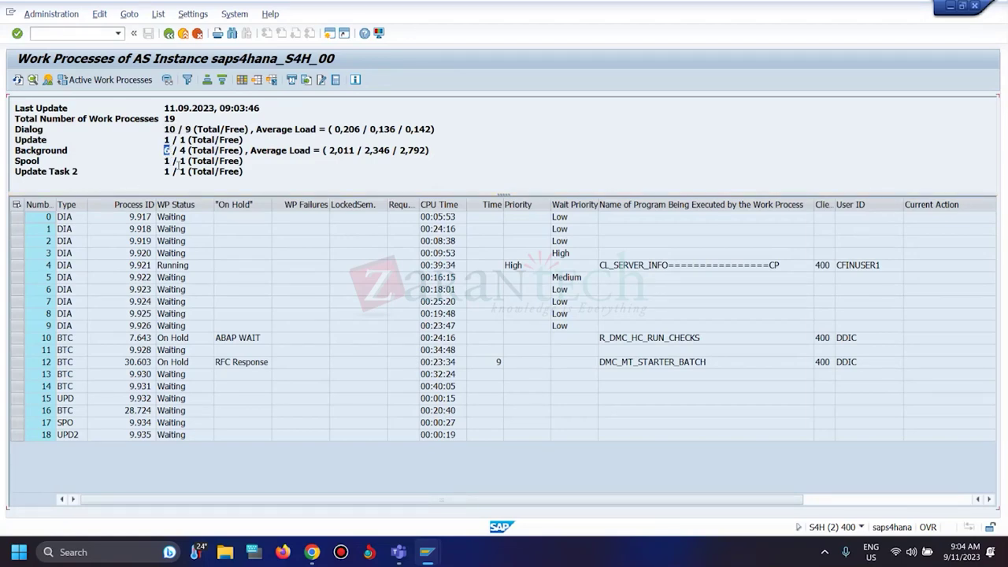
# Step: Return to the LT Replication Server cockpit window
pyautogui.hotkey('alt', 'Tab')
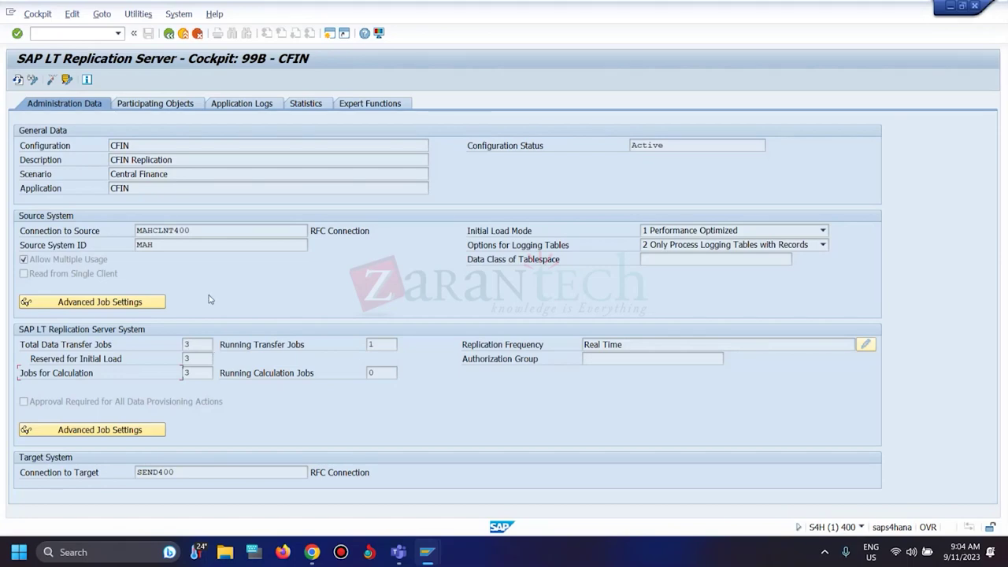
pyautogui.hotkey('alt', 'Tab')
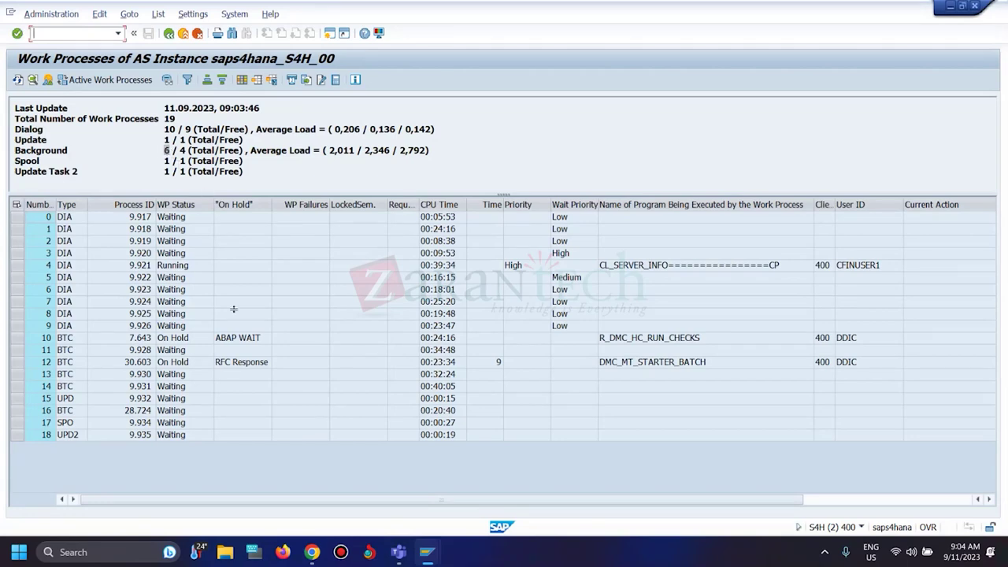
pyautogui.hotkey('alt', 'Tab')
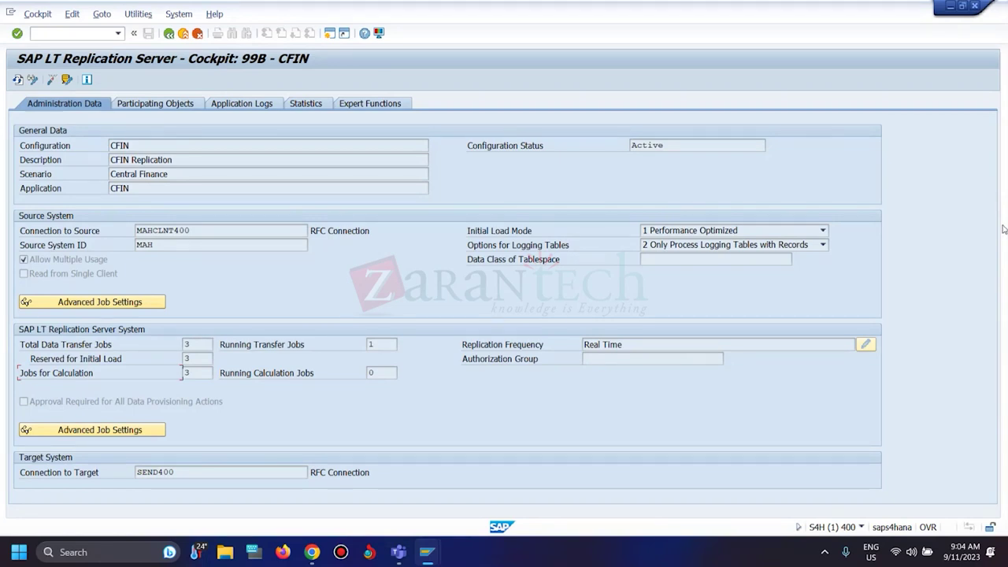
# Step: Point out target connection SEND400, review the 7 participating tables, then view the application logs
pyautogui.click(179, 472)
pyautogui.moveTo(180, 472); pyautogui.dragTo(135, 472)
pyautogui.click(138, 472)
pyautogui.doubleClick(146, 475)
pyautogui.click(135, 471)
pyautogui.moveTo(177, 470); pyautogui.dragTo(135, 471)
pyautogui.click(155, 104)
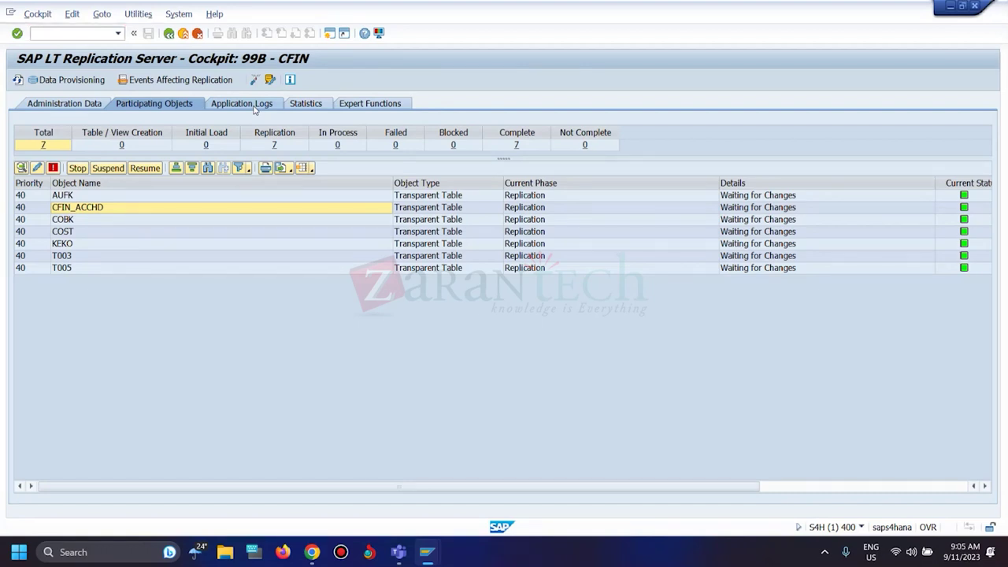
pyautogui.click(254, 109)
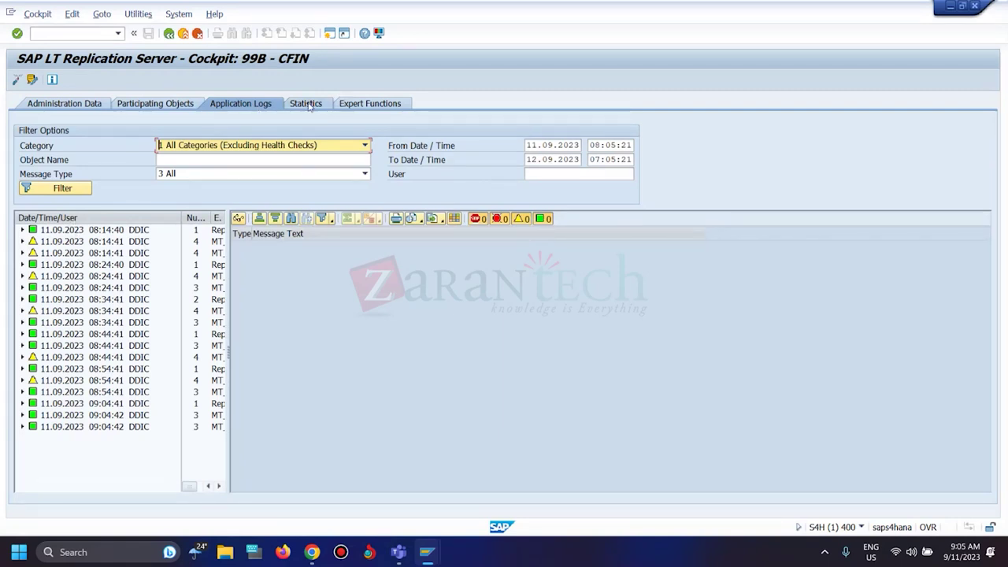
# Step: Move from the application logs to the cockpit's Statistics filter options
pyautogui.click(309, 106)
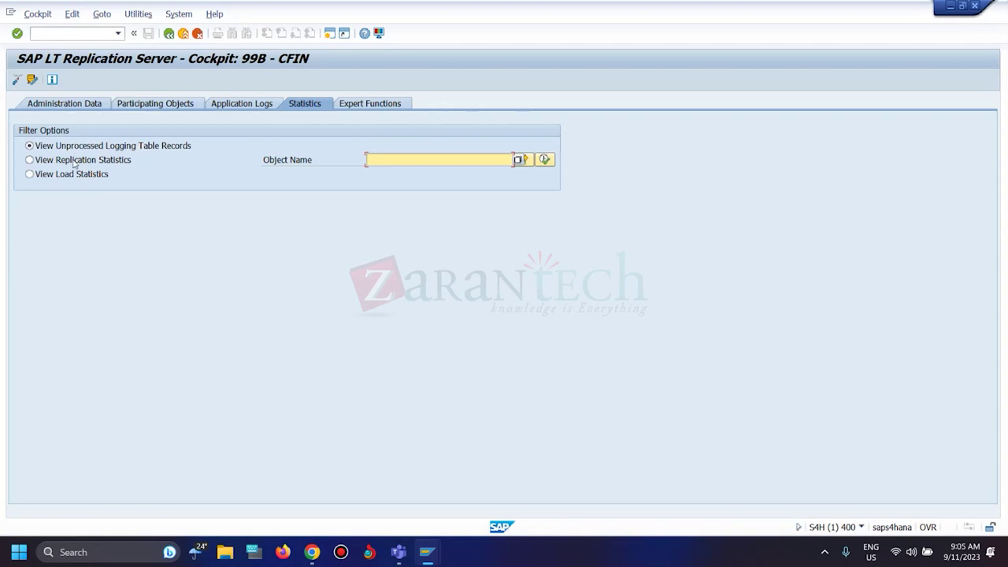
# Step: Run day-aggregated replication statistics for CFIN_ACCHD, showing 3 inserts and 5,57–9,20 s latency
pyautogui.click(75, 160)
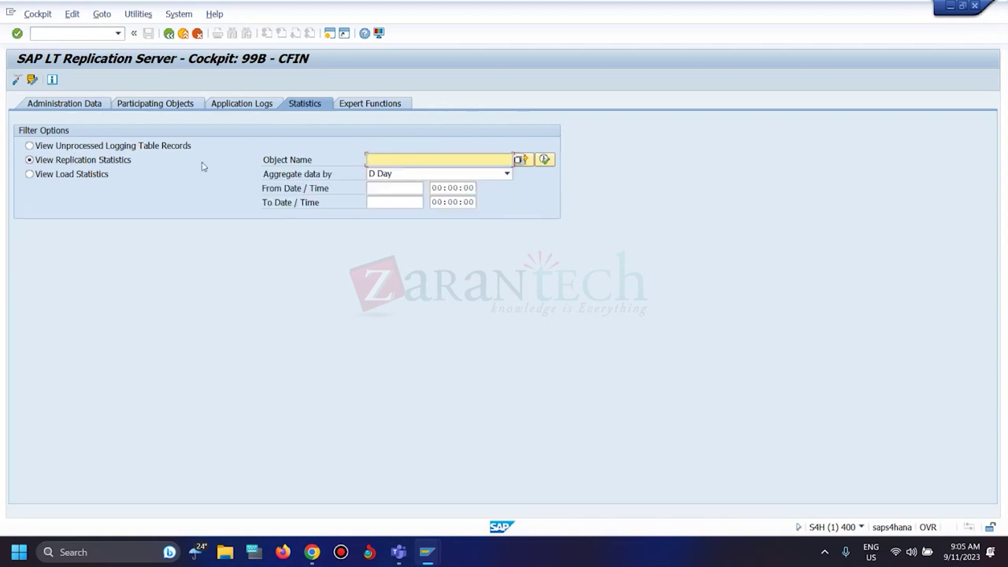
pyautogui.click(517, 160)
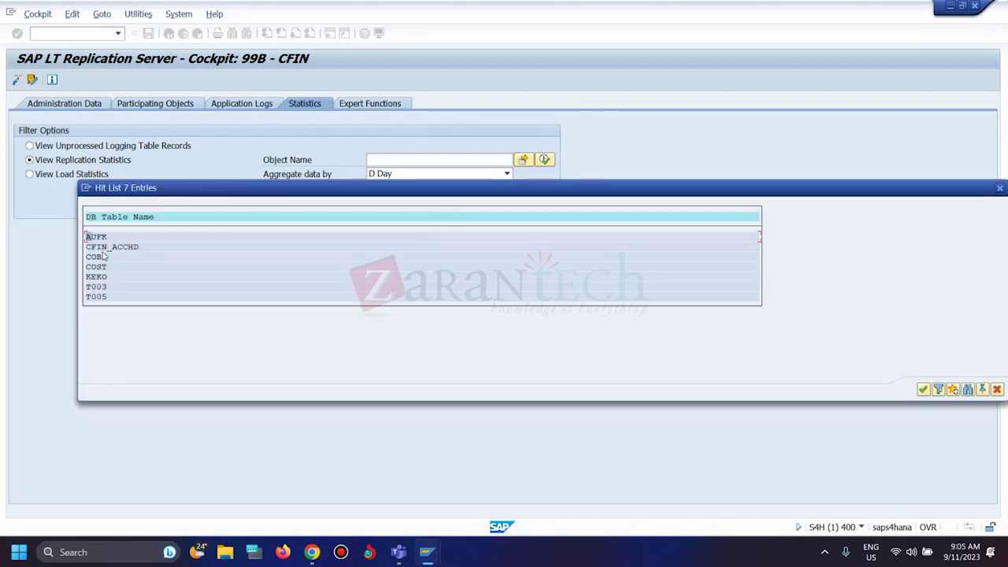
pyautogui.doubleClick(103, 249)
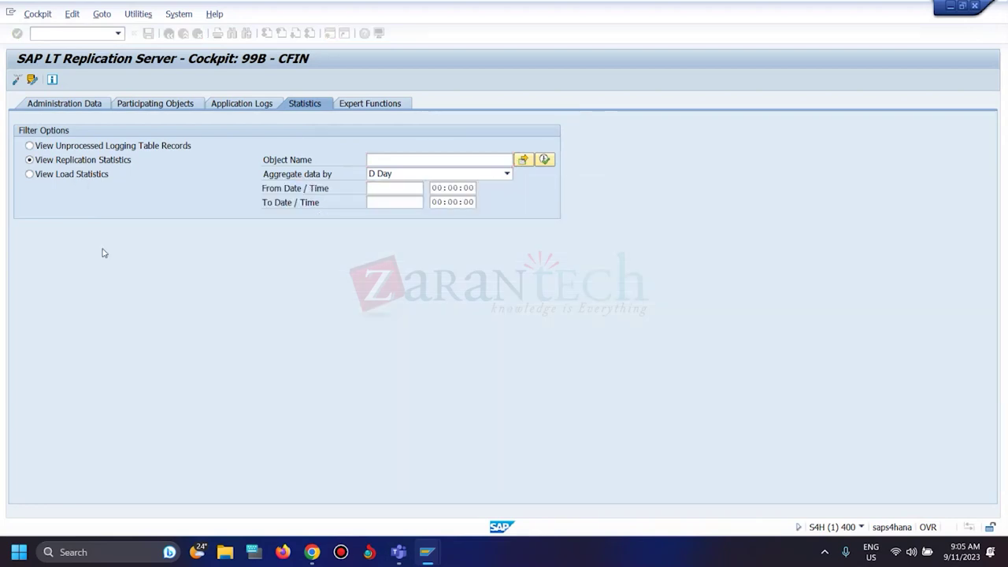
pyautogui.click(544, 160)
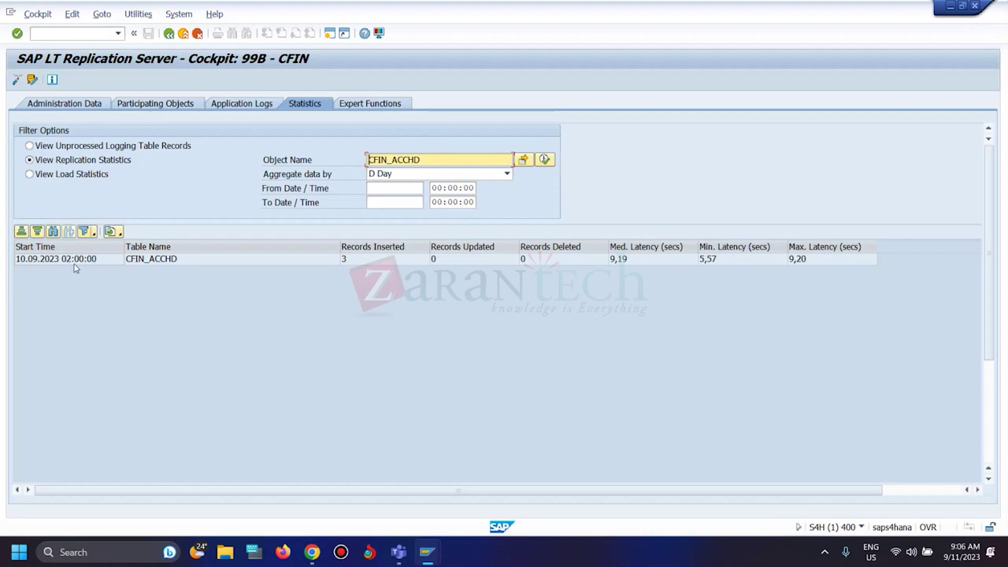
pyautogui.click(206, 260)
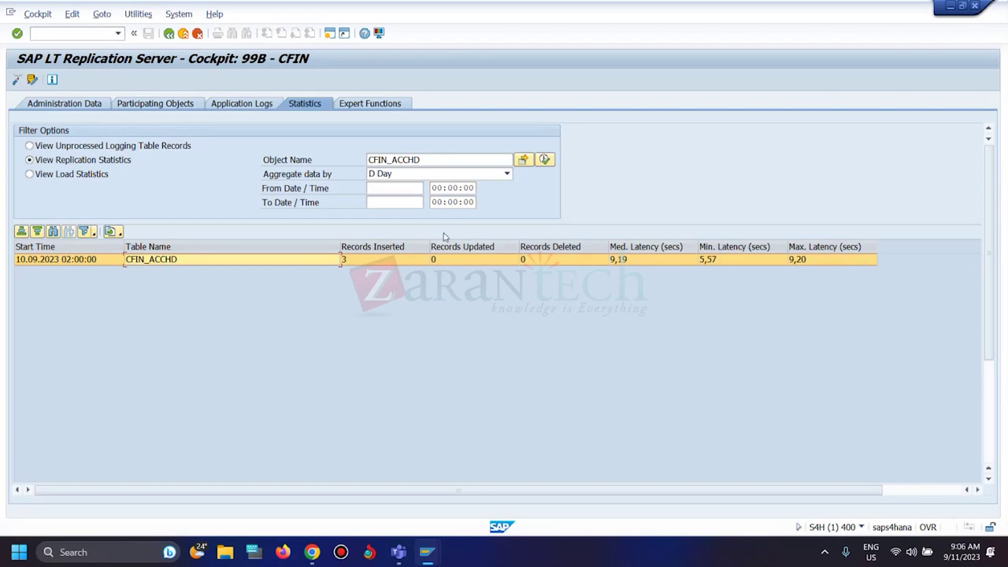
# Step: Run the Display Table Information expert function for 99B, which raises a CONVT_NO_NUMBER error
pyautogui.click(371, 109)
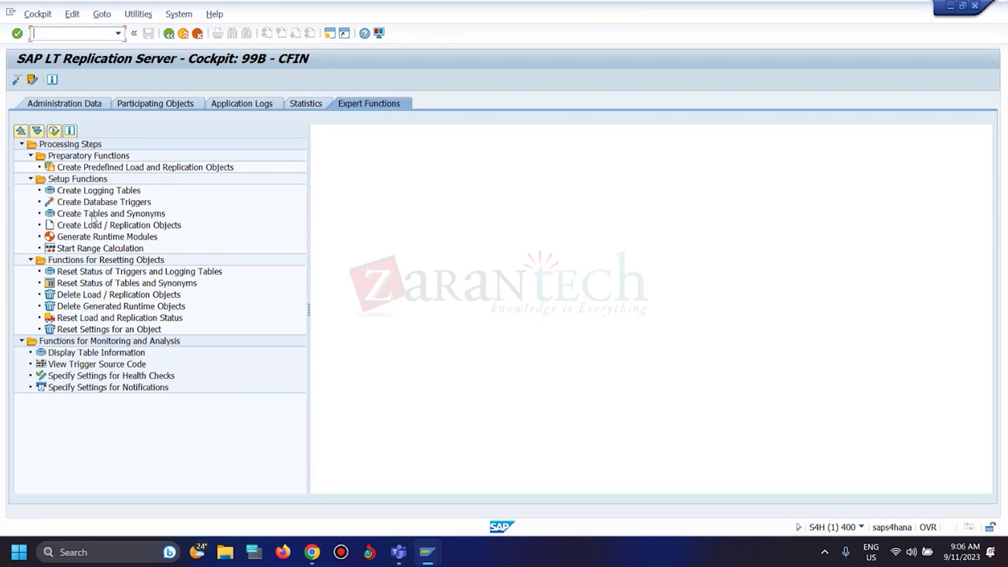
pyautogui.click(102, 192)
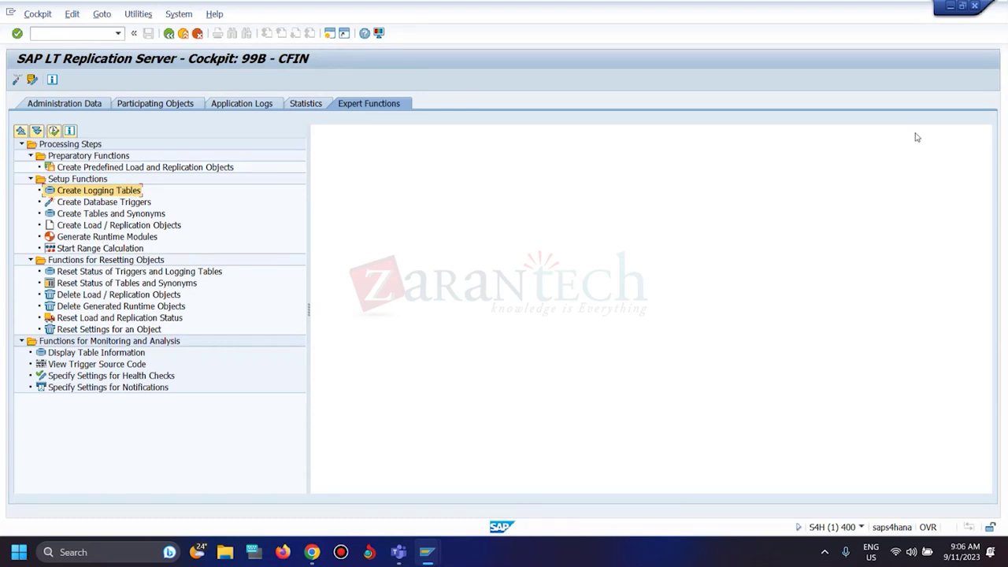
pyautogui.doubleClick(98, 354)
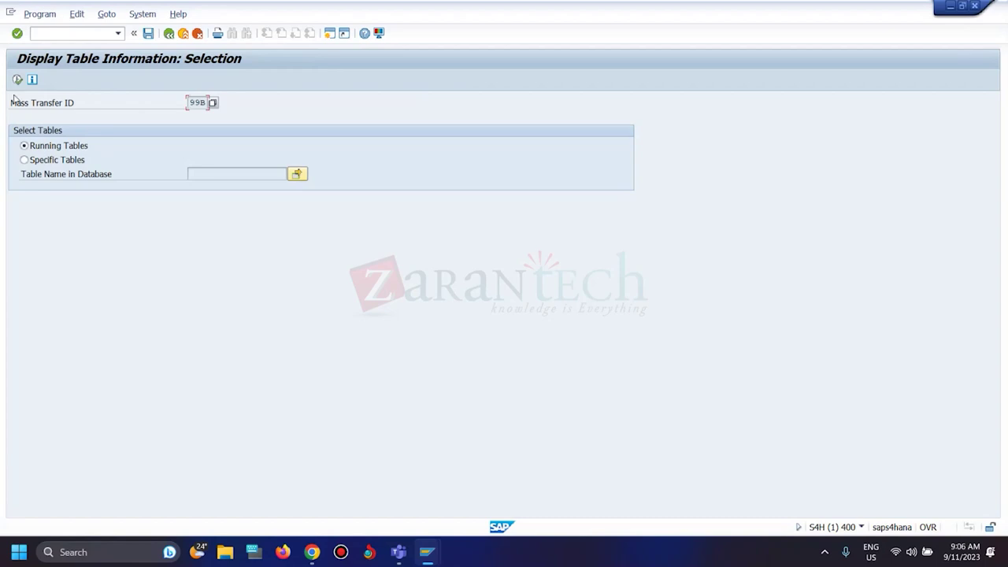
pyautogui.click(17, 79)
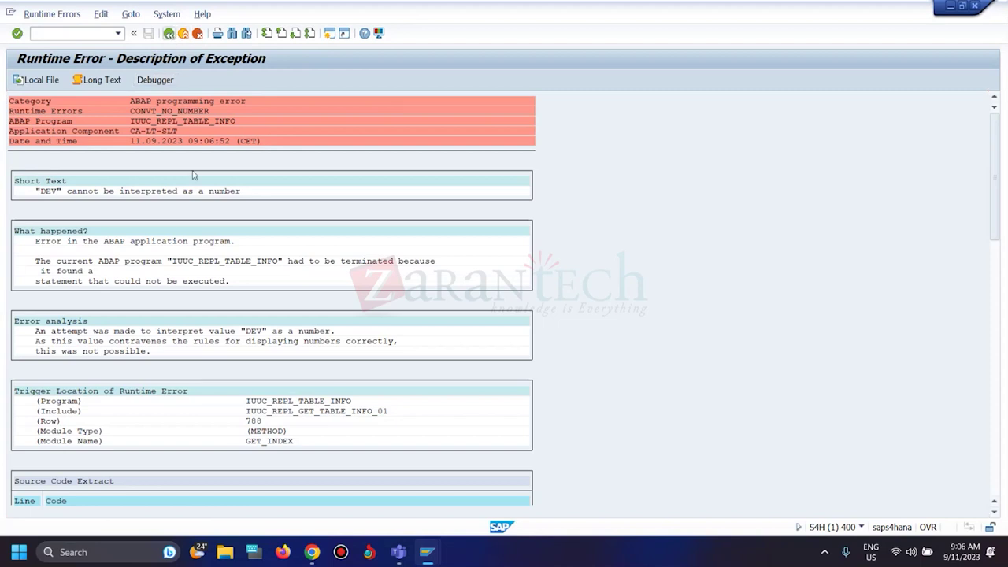
# Step: Leave the runtime error and restart transaction LTRC to reach the cockpit overview
pyautogui.press('F3')
pyautogui.write('ltrc')
pyautogui.press('Return')
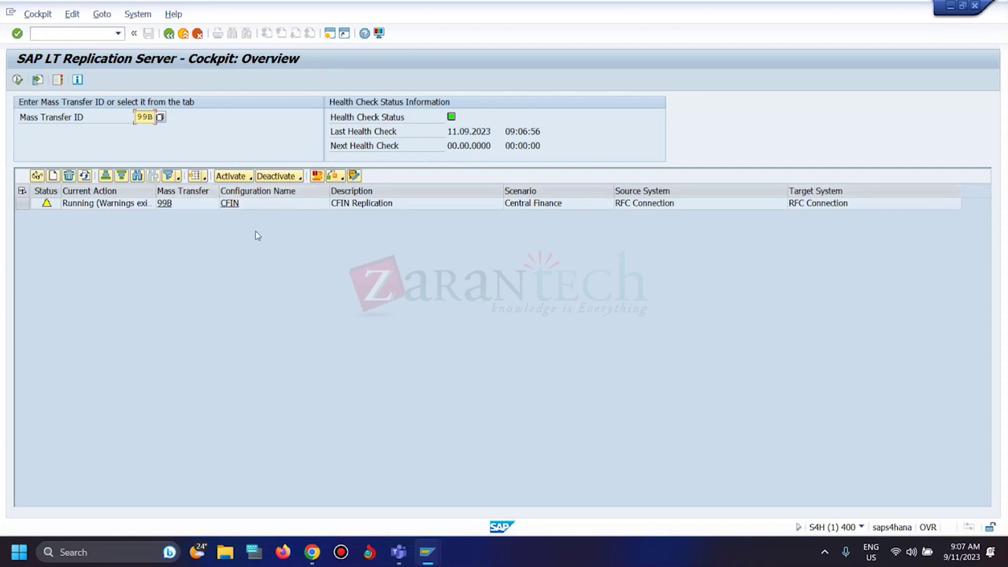
# Step: Start the LT replication settings transaction and show the configuration overview
pyautogui.click(95, 35)
pyautogui.write('/nltrs')
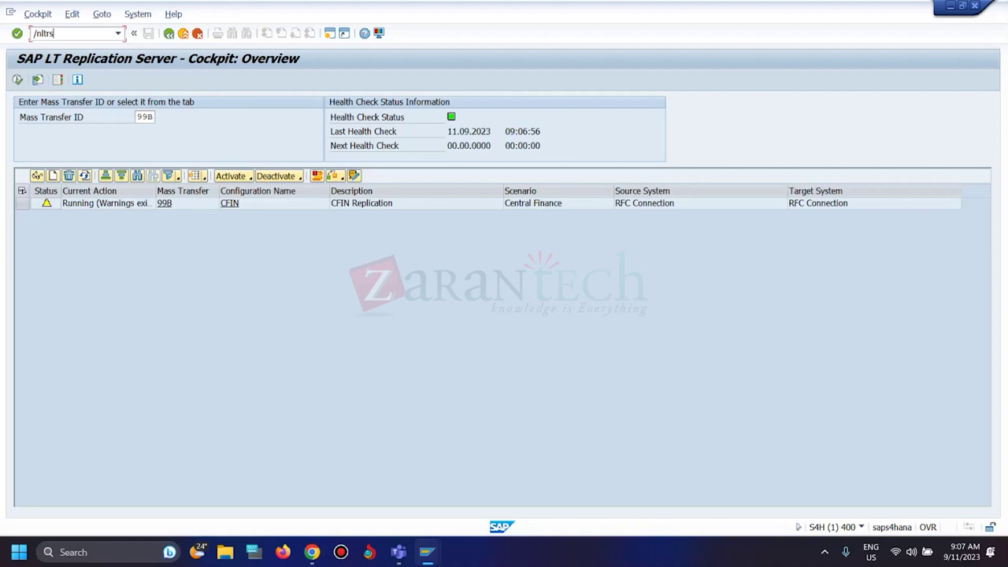
pyautogui.press('Return')
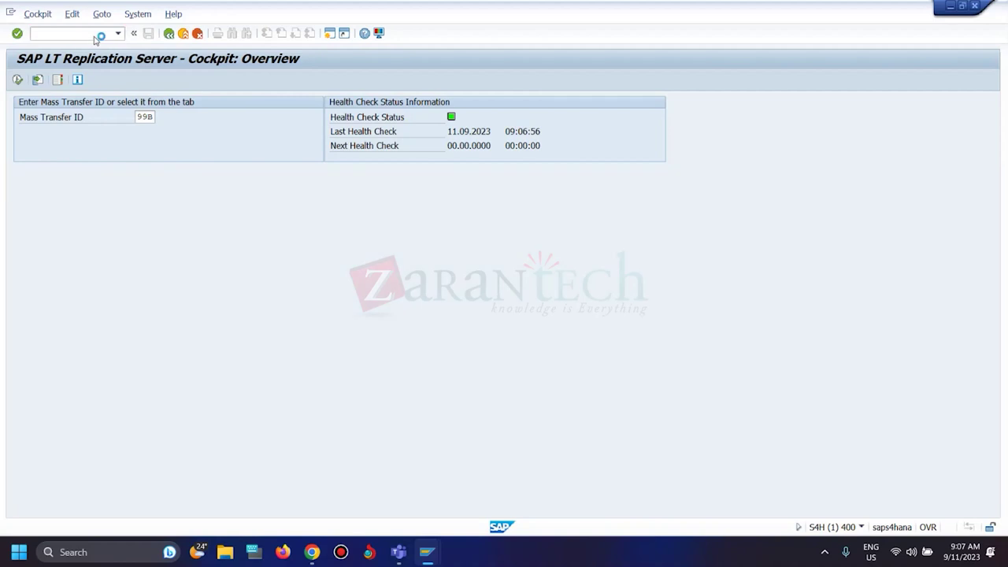
pyautogui.click(37, 80)
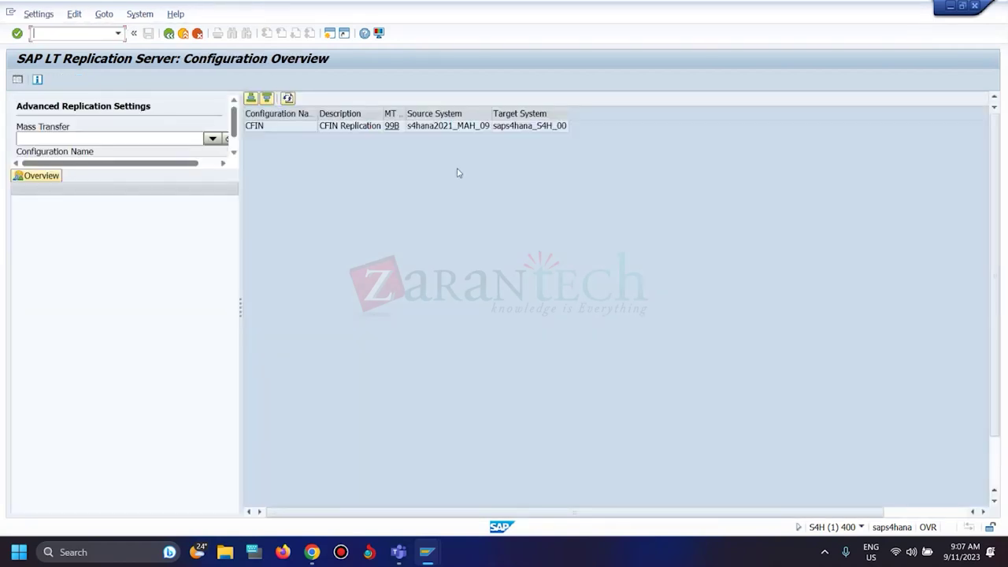
# Step: Load CFIN's advanced settings and display the source system's general trigger settings
pyautogui.doubleClick(329, 128)
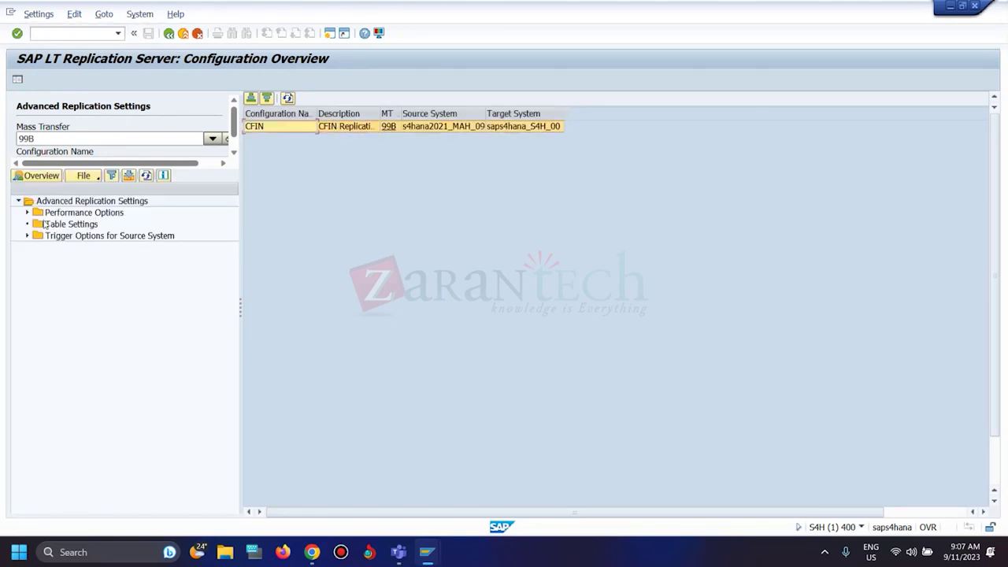
pyautogui.click(27, 225)
pyautogui.click(27, 236)
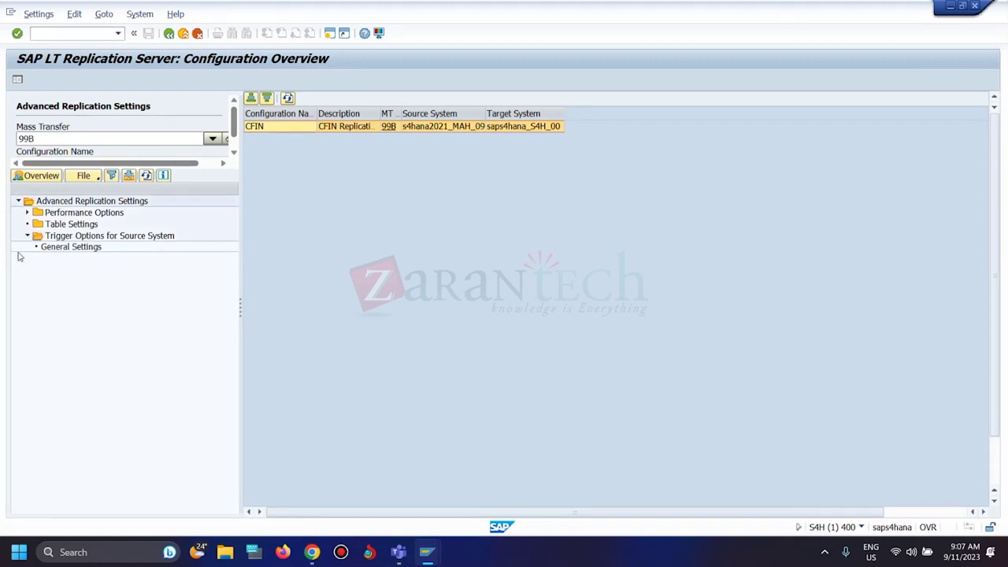
pyautogui.click(74, 249)
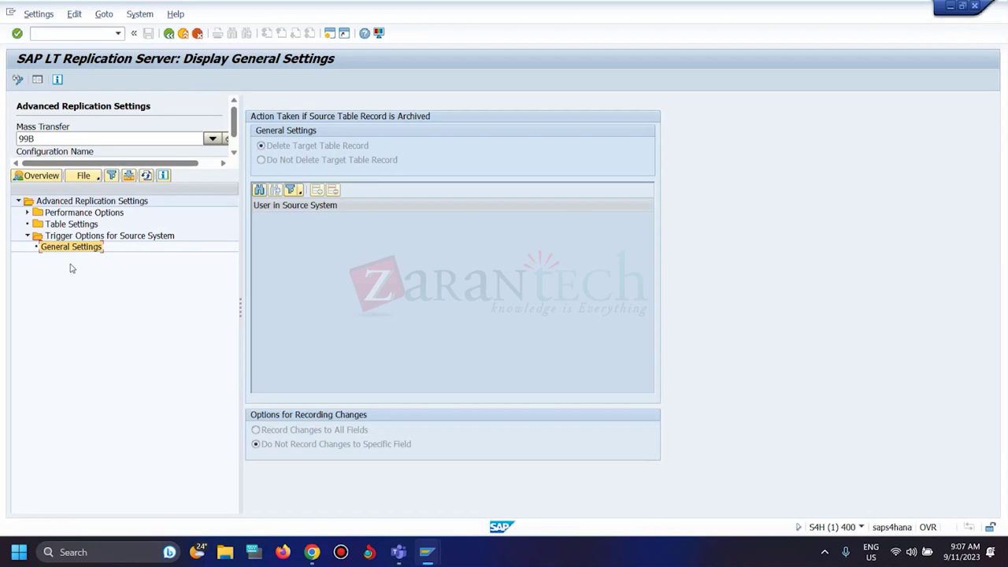
# Step: Review CFIN_ACCHD's initial load, replication and filter options under Performance Options
pyautogui.click(27, 214)
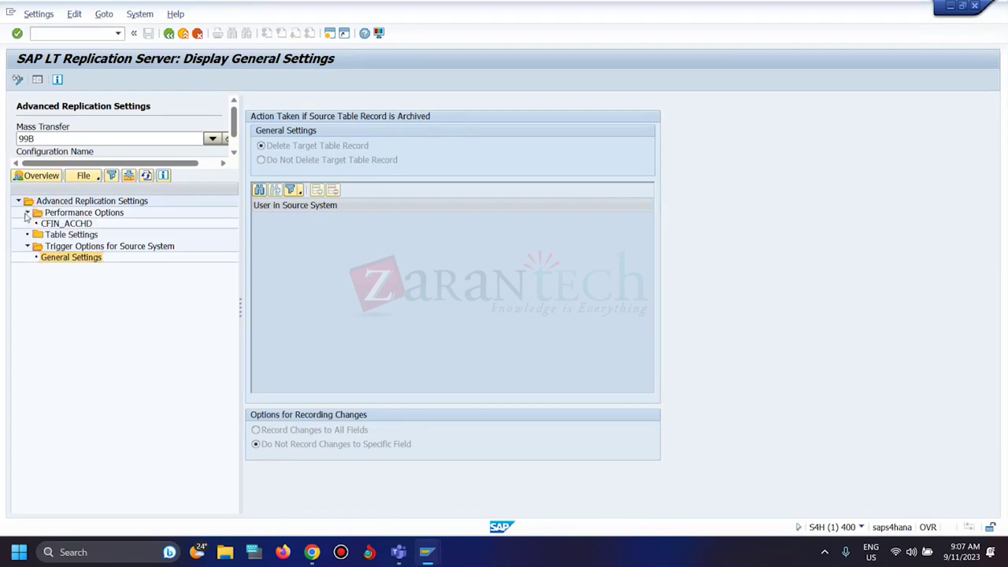
pyautogui.click(54, 224)
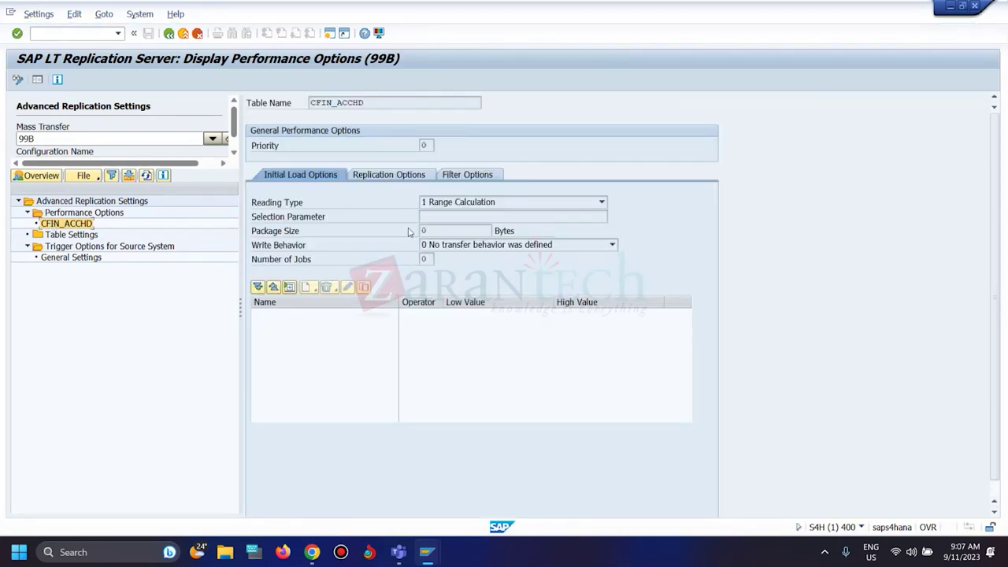
pyautogui.click(401, 176)
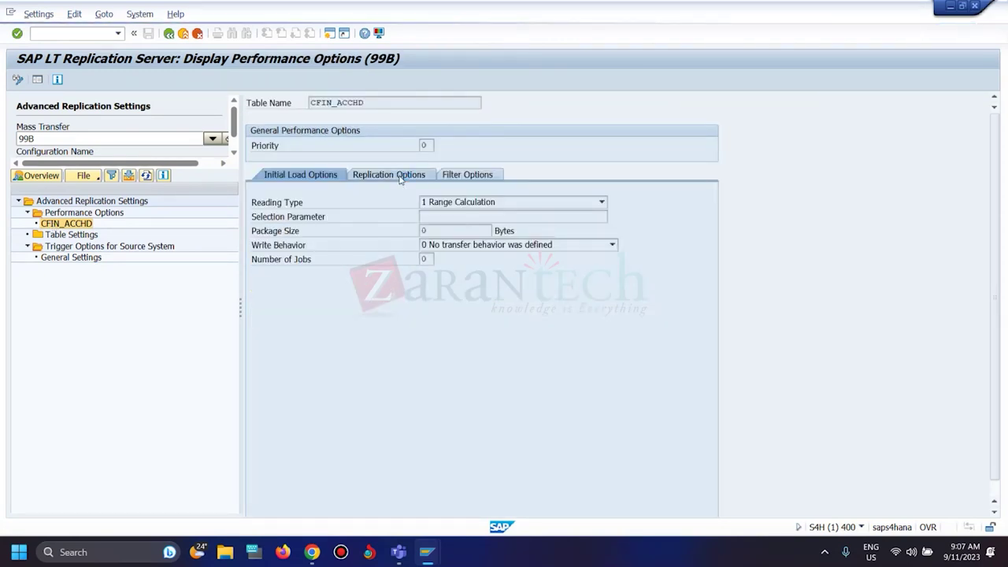
pyautogui.click(468, 176)
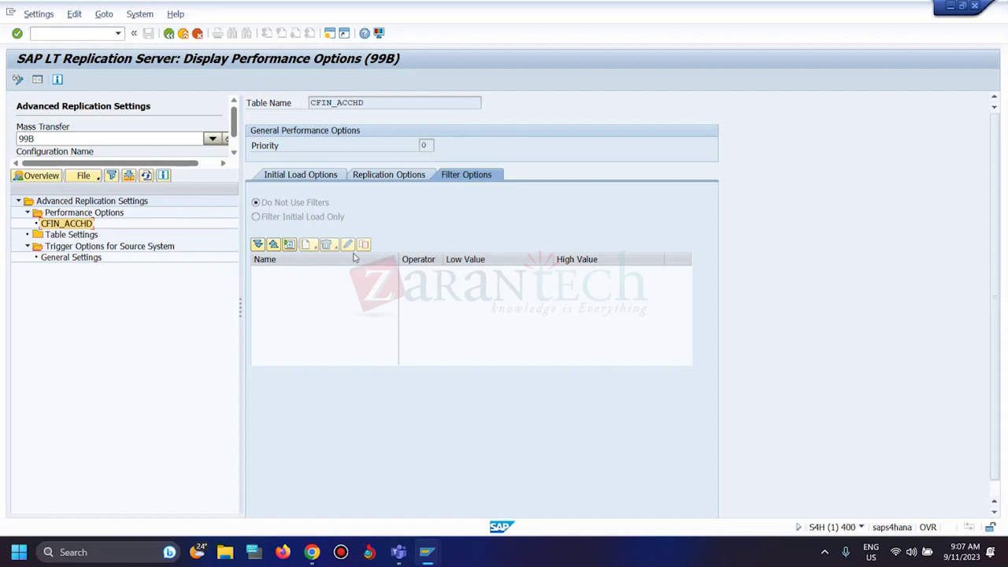
pyautogui.click(325, 178)
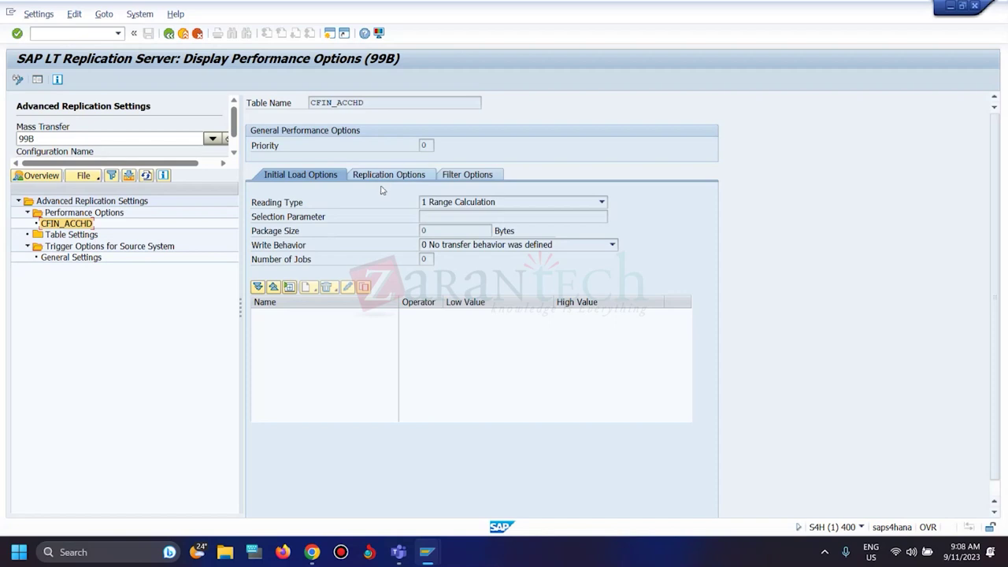
pyautogui.click(47, 236)
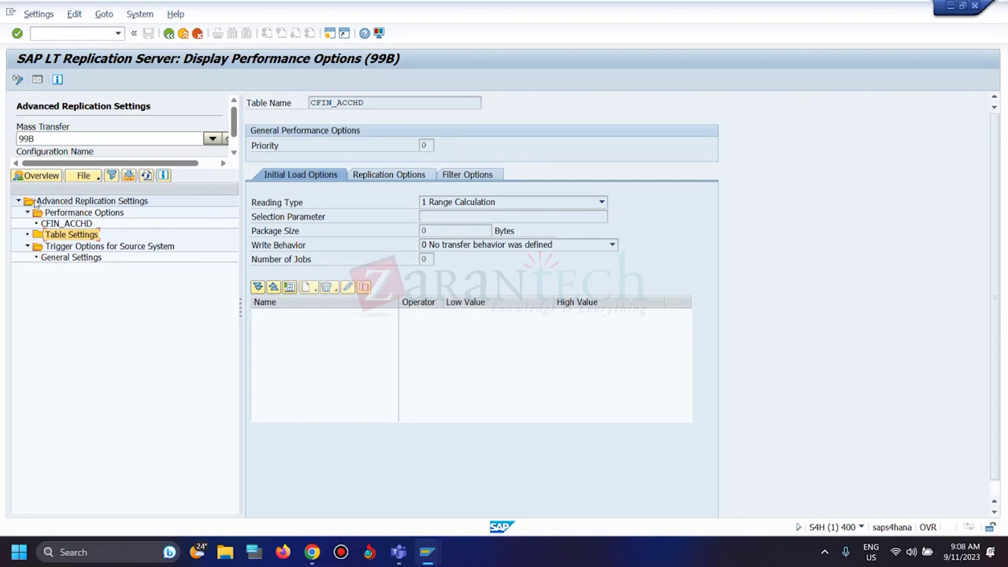
# Step: Exit to SAP Easy Access and relaunch the replication transaction with LTRC
pyautogui.click(183, 33)
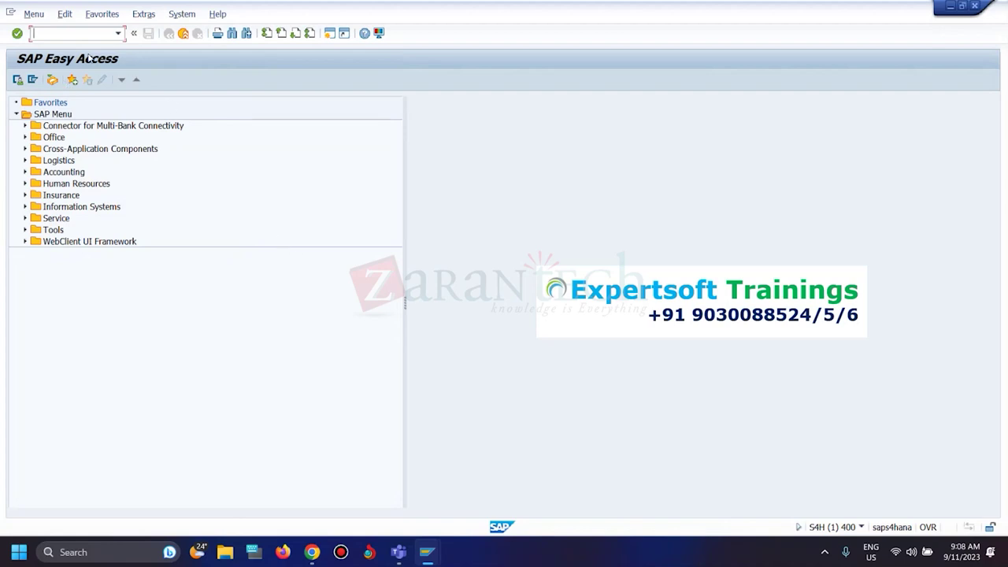
pyautogui.write('ltrc')
pyautogui.press('Return')
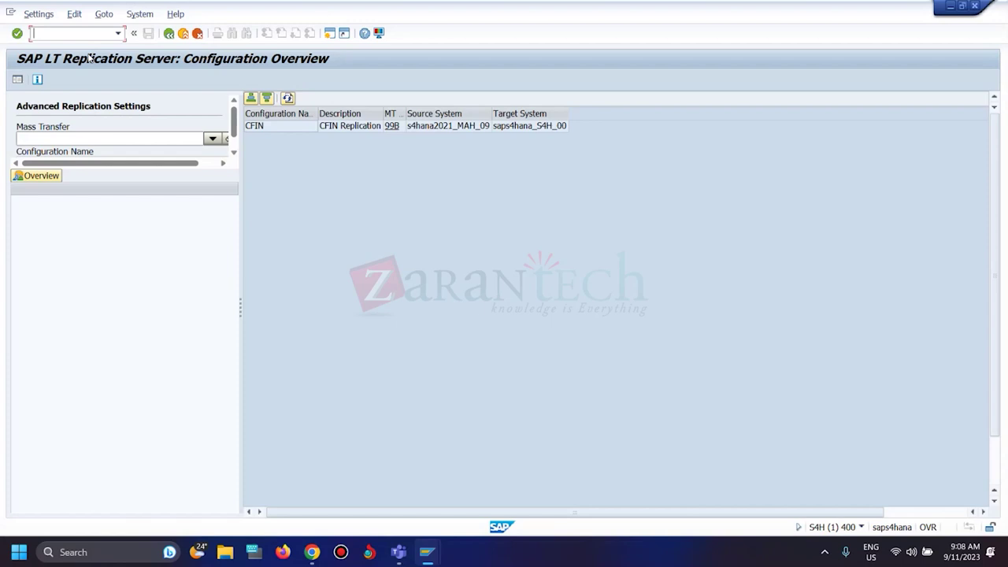
# Step: Switch to the CFIN training Google Doc and add a new line below ACDOCA
pyautogui.click(312, 552)
pyautogui.click(367, 324)
pyautogui.press('Return')
pyautogui.press('Return')
pyautogui.press('Return')
# Step: Remove the stray 'L' and select vcfin_source_set in the Activities section
pyautogui.write('L')
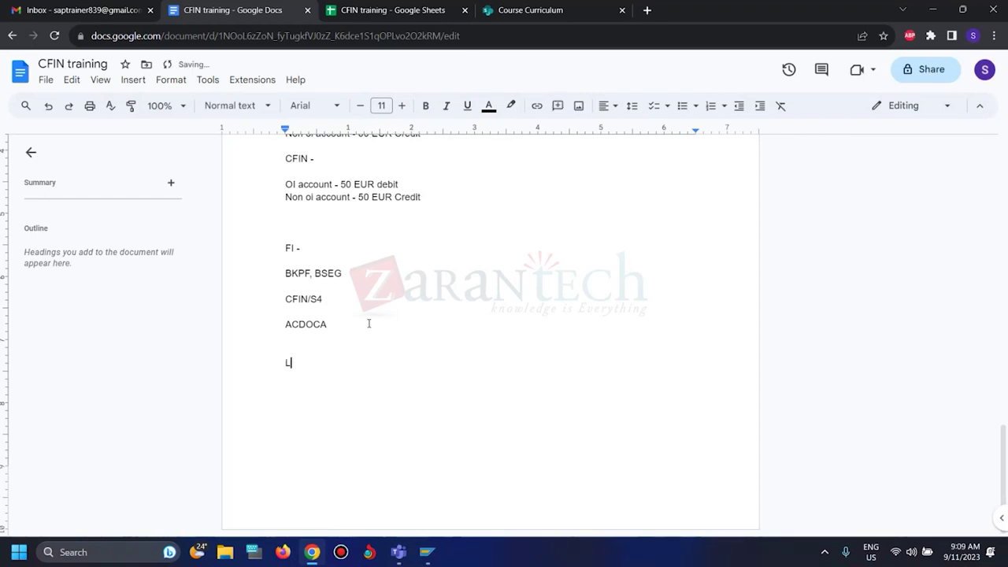
pyautogui.press('BackSpace')
pyautogui.scroll(7, 368, 323)
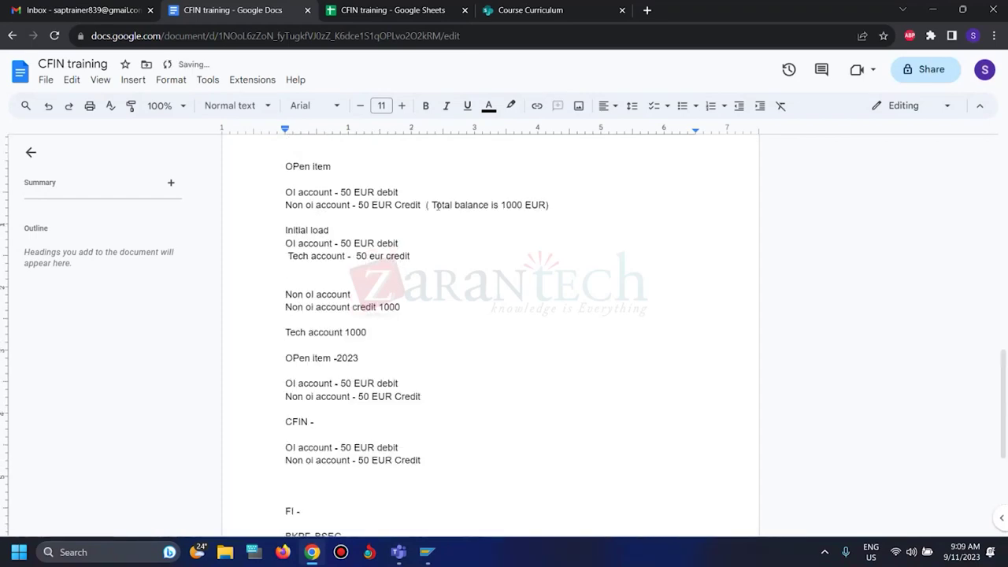
pyautogui.scroll(3, 396, 307)
pyautogui.moveTo(463, 370); pyautogui.dragTo(387, 370)
pyautogui.hotkey('ctrl', 'c')
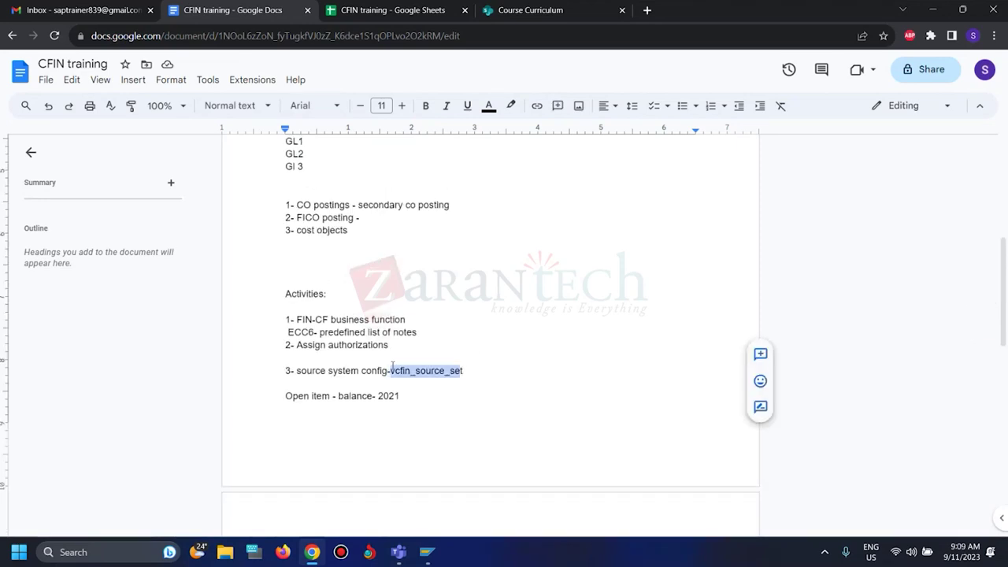
# Step: Paste vcfin_source_set on the empty line below ACDOCA and start a new line
pyautogui.scroll(-10, 402, 358)
pyautogui.scroll(-3, 402, 358)
pyautogui.click(324, 382)
pyautogui.hotkey('ctrl', 'v')
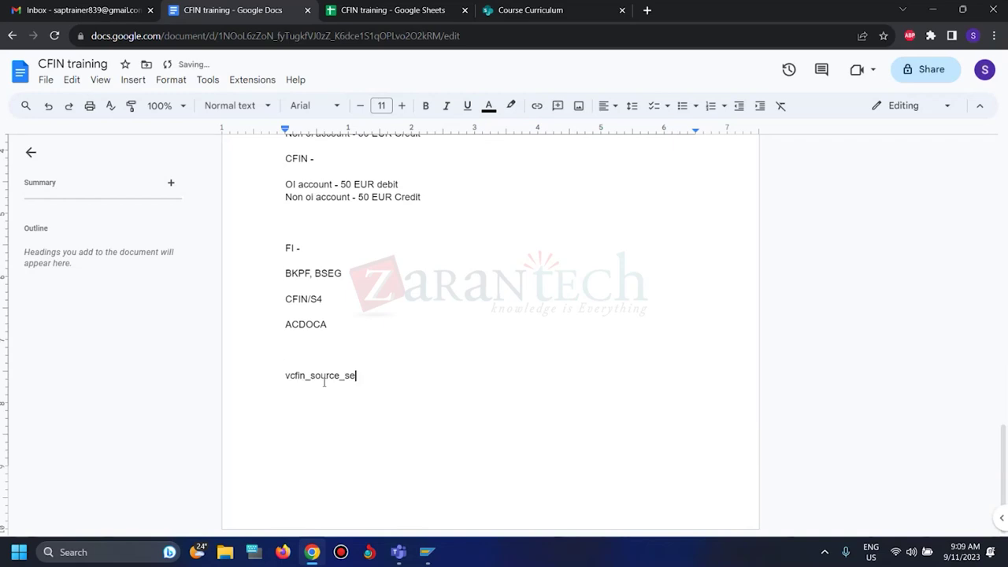
pyautogui.press('Return')
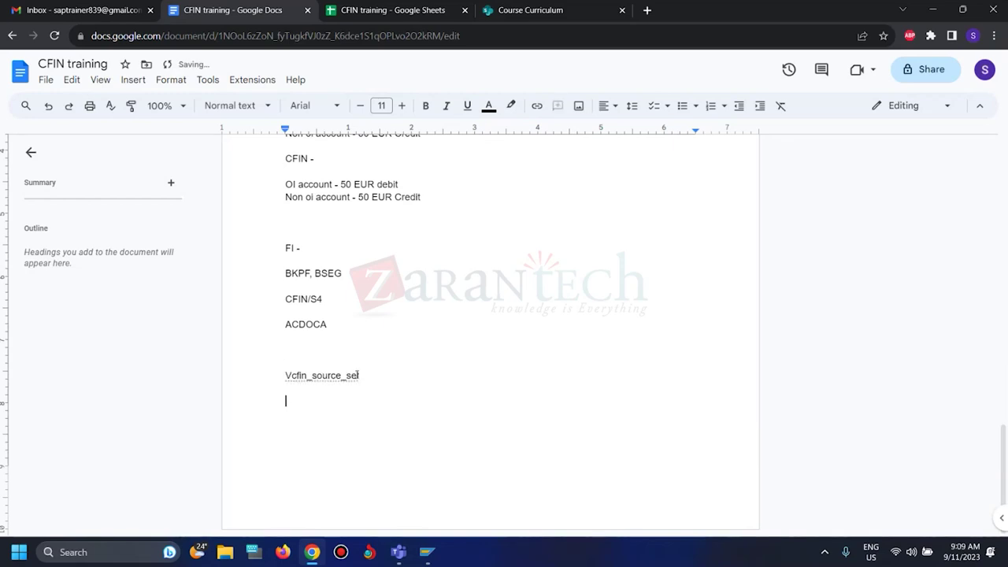
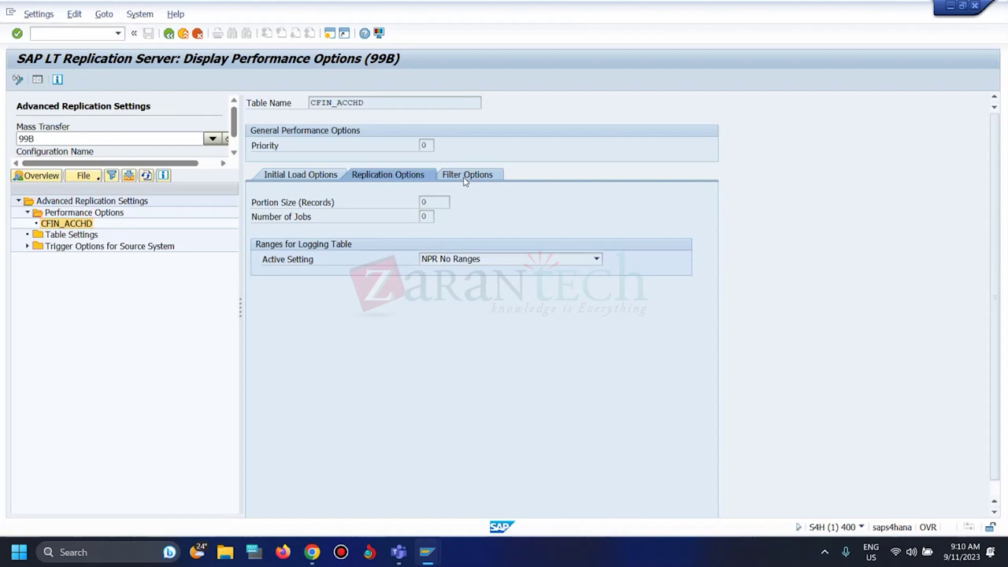
# Step: Show General Settings under Trigger Options for Source System, then enter /nltrc in the command field
pyautogui.click(35, 235)
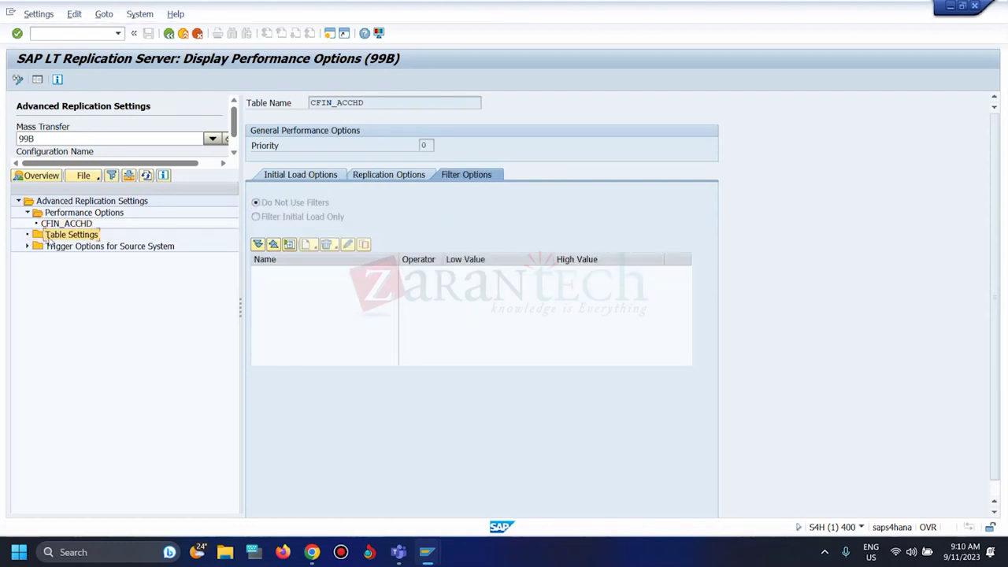
pyautogui.click(26, 247)
pyautogui.click(73, 258)
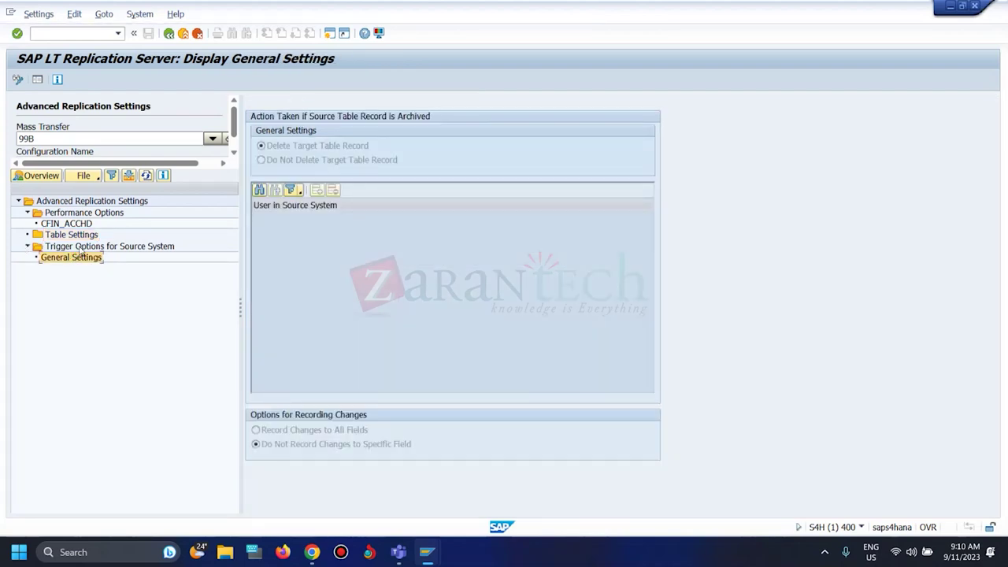
pyautogui.click(80, 246)
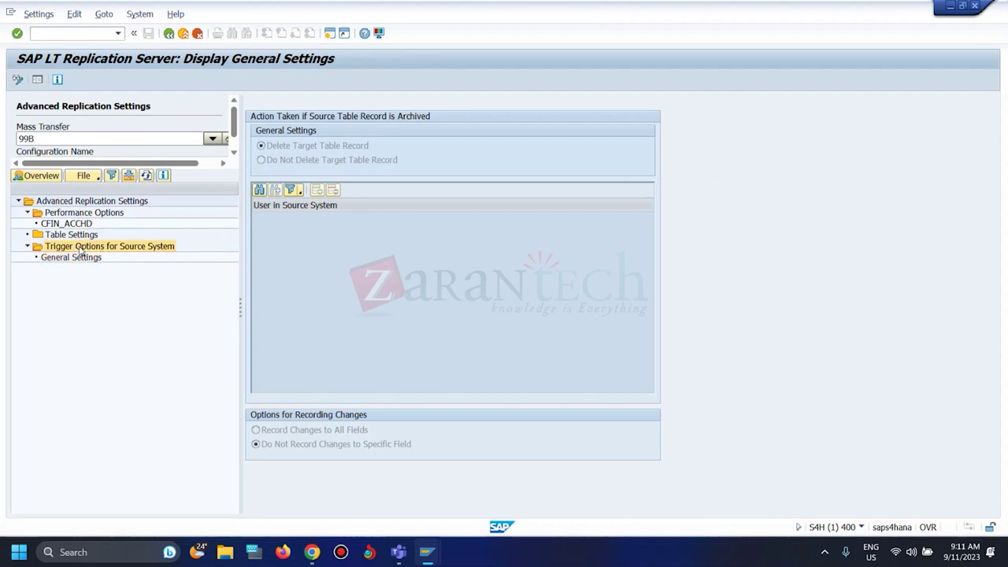
pyautogui.click(88, 32)
pyautogui.write('/nltrc')
# Step: Launch LTRC, open mass transfer 99B (CFIN), and display its Application Logs
pyautogui.press('Return')
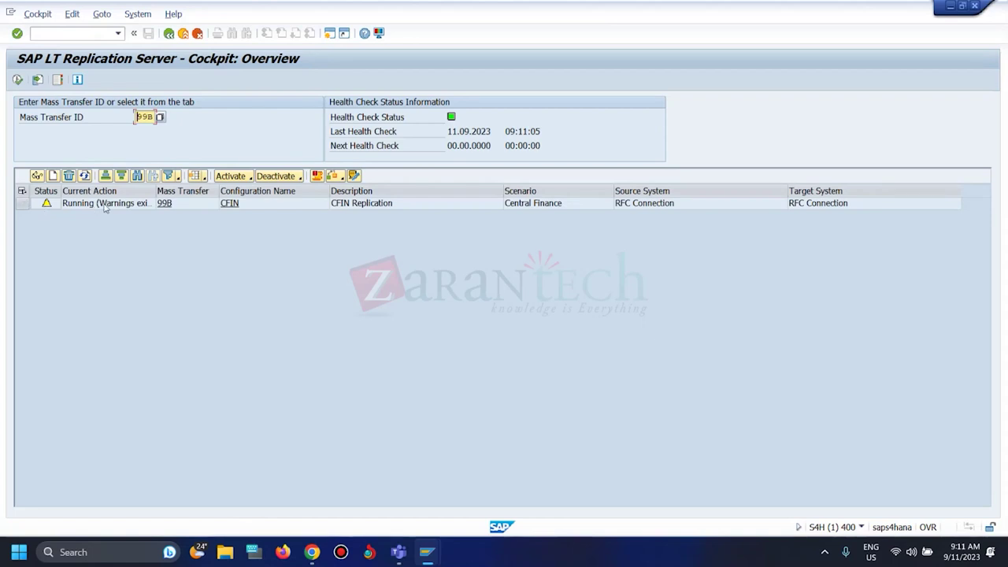
pyautogui.click(21, 204)
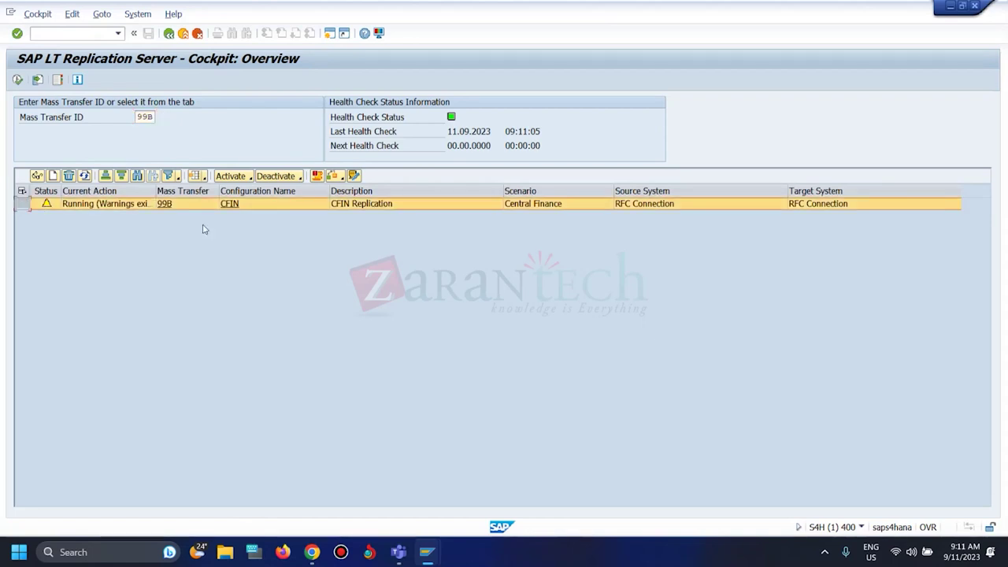
pyautogui.click(166, 206)
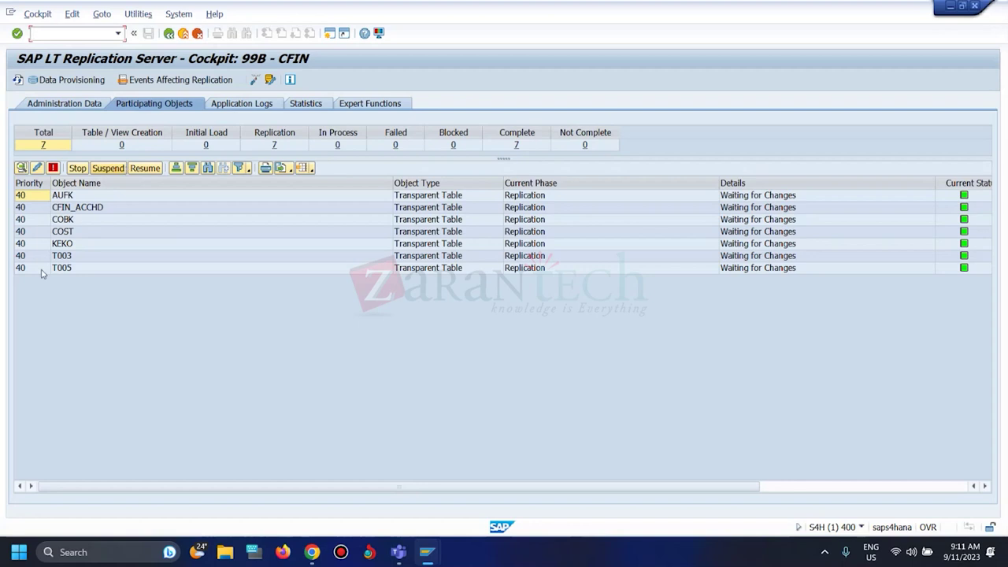
pyautogui.click(265, 110)
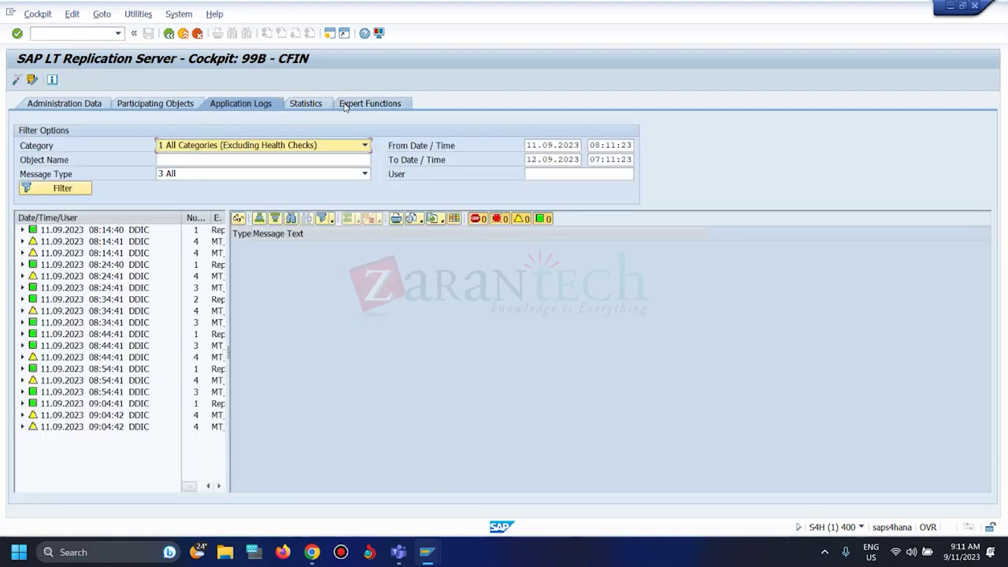
# Step: Switch the 99B CFIN cockpit to Expert Functions to list setup, reset and monitoring steps
pyautogui.click(345, 105)
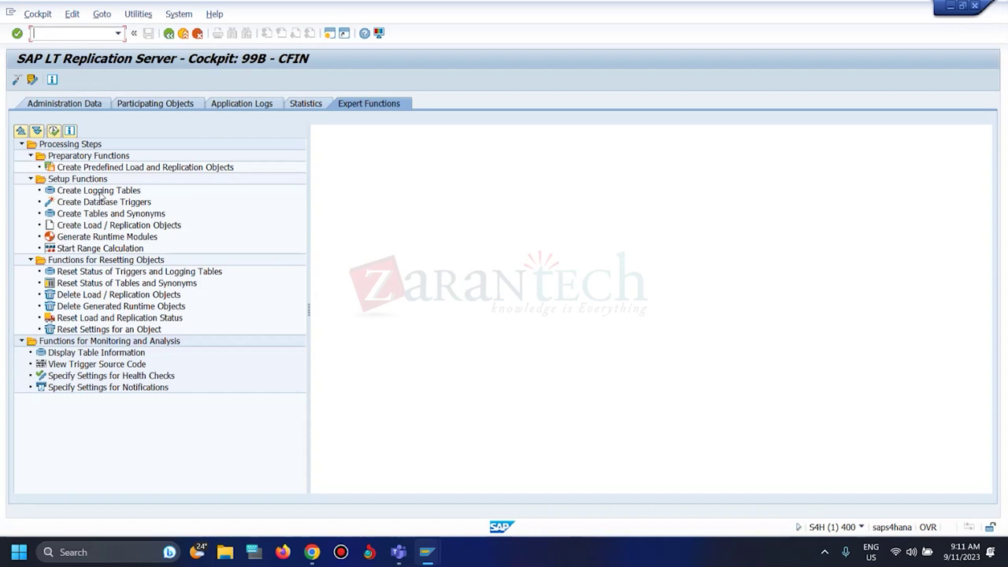
# Step: Run View Replication Statistics for object CFIN_ACCHD, picked from the Object Name value list
pyautogui.click(314, 105)
pyautogui.click(57, 163)
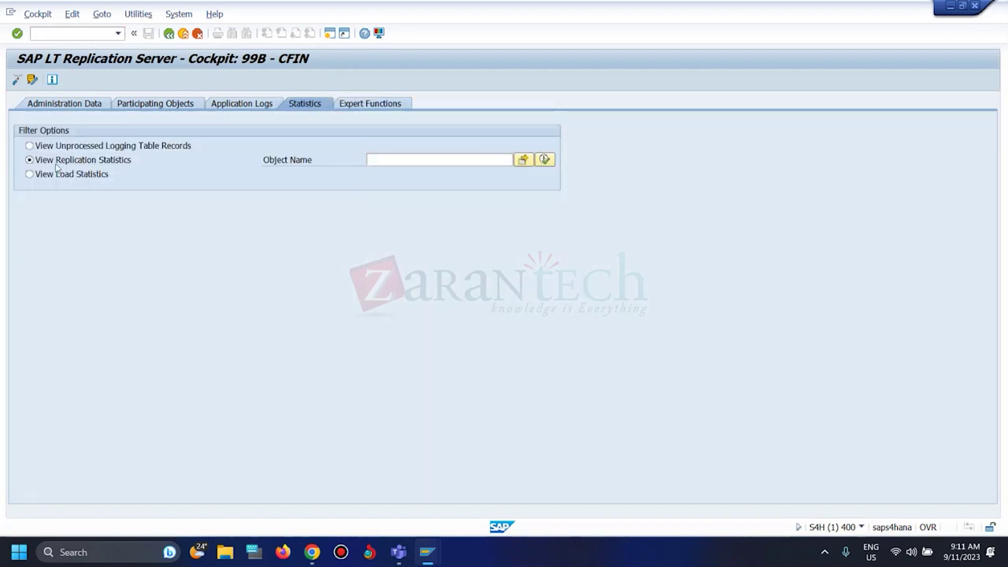
pyautogui.click(399, 159)
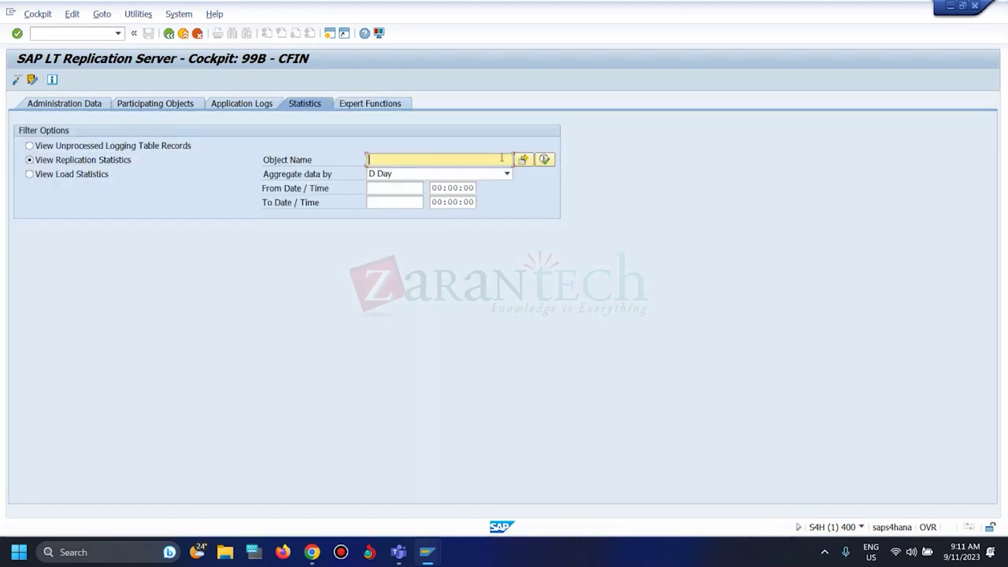
pyautogui.click(520, 160)
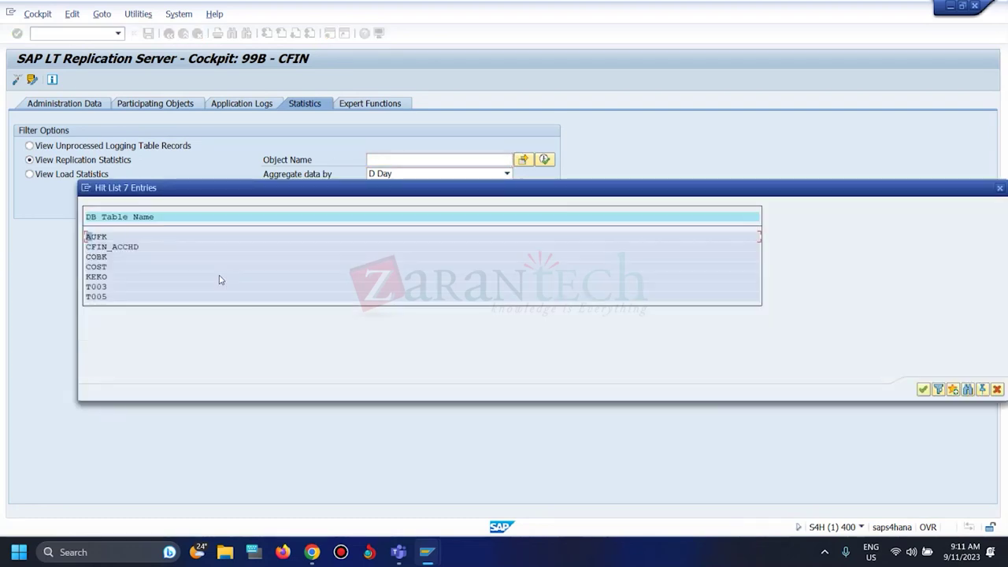
pyautogui.doubleClick(114, 253)
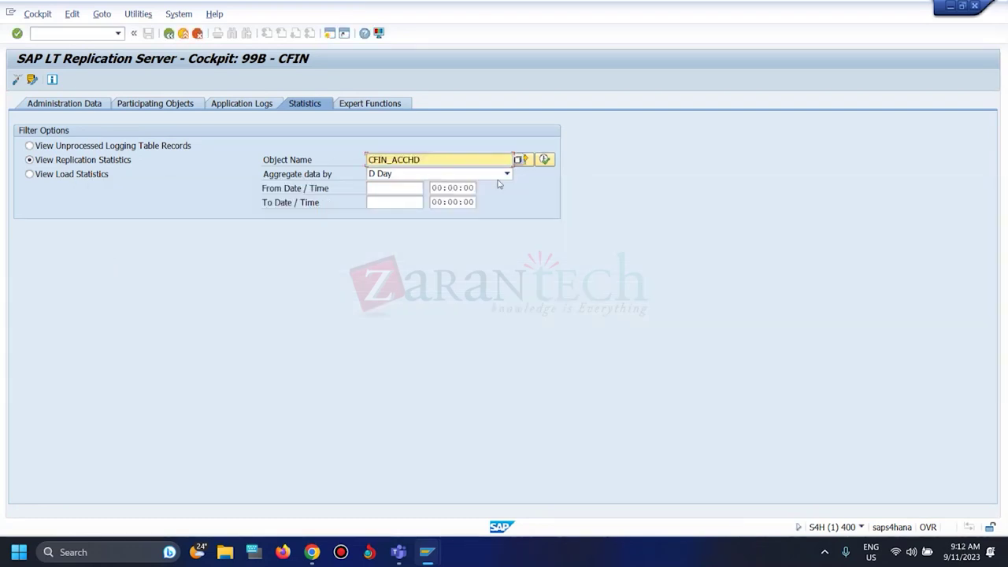
pyautogui.click(544, 159)
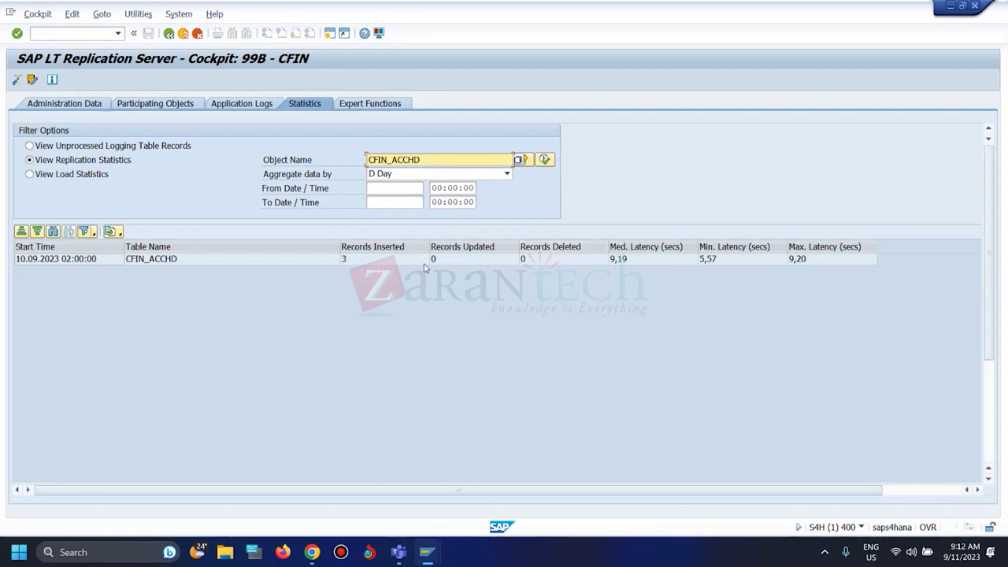
pyautogui.click(461, 260)
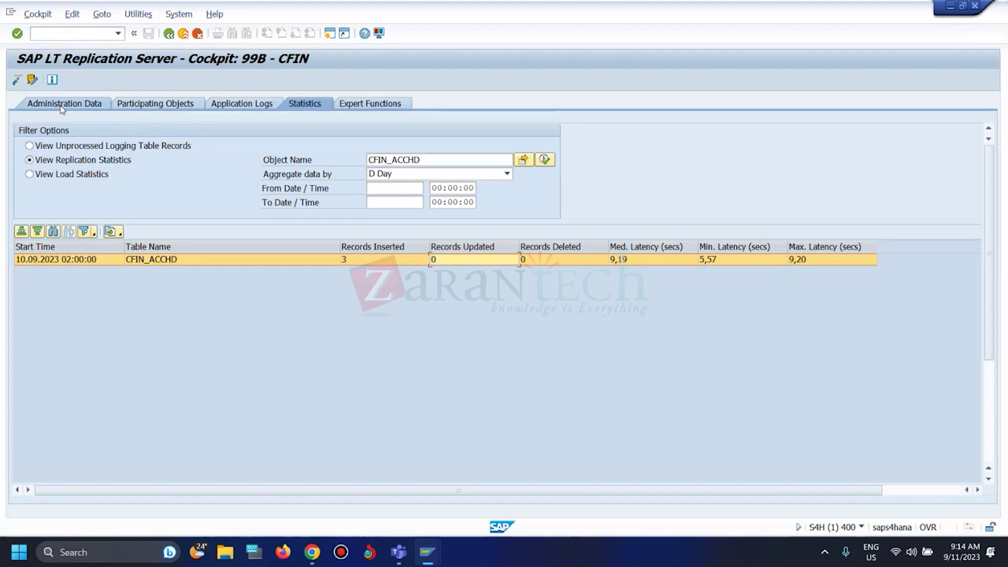
# Step: Review Administration Data, checking source RFC connection MAHCLNT400 and source system ID MAH
pyautogui.click(63, 105)
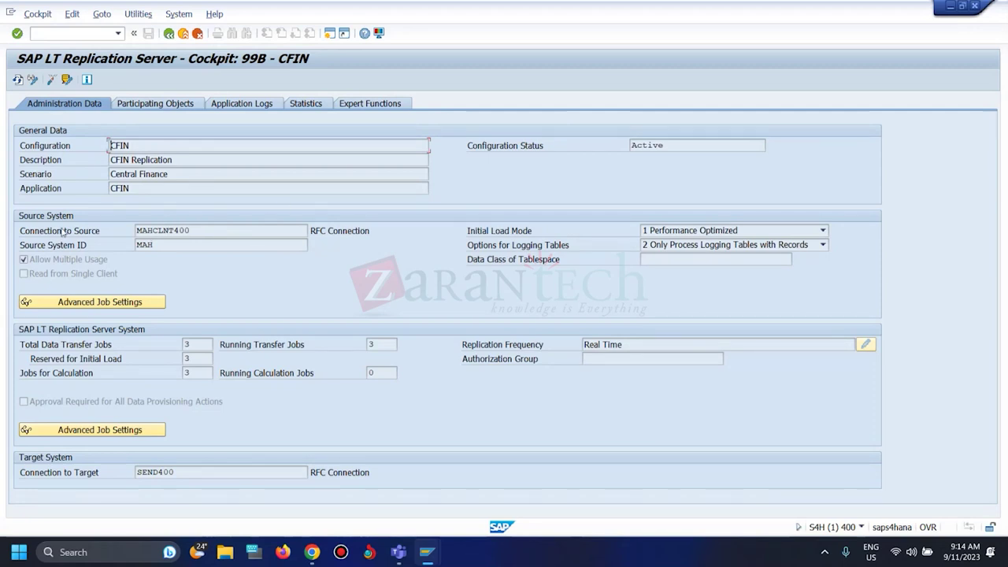
pyautogui.click(367, 231)
pyautogui.click(136, 244)
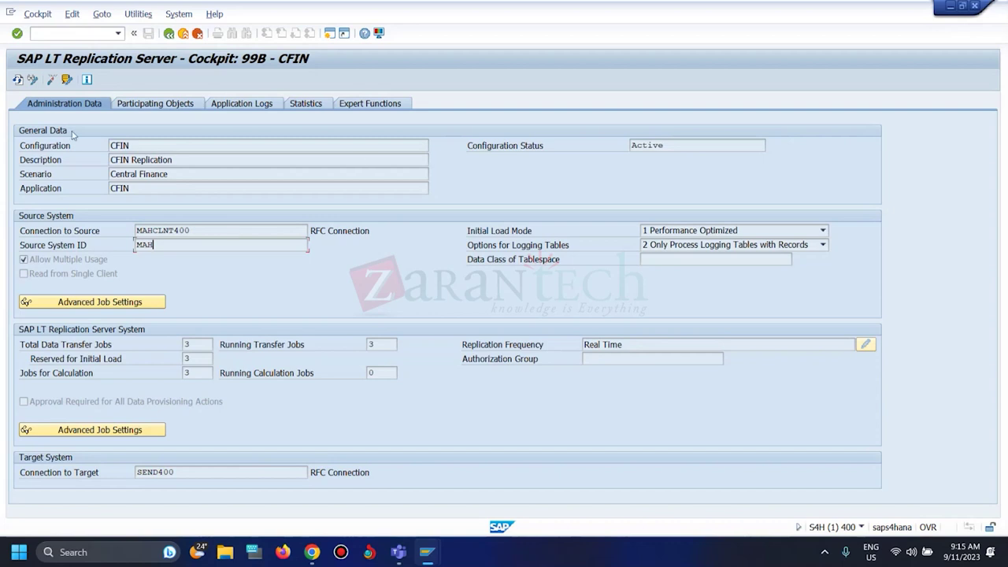
# Step: Check the Participating Objects status, then switch to the CFIN training Google Doc in Chrome
pyautogui.click(151, 108)
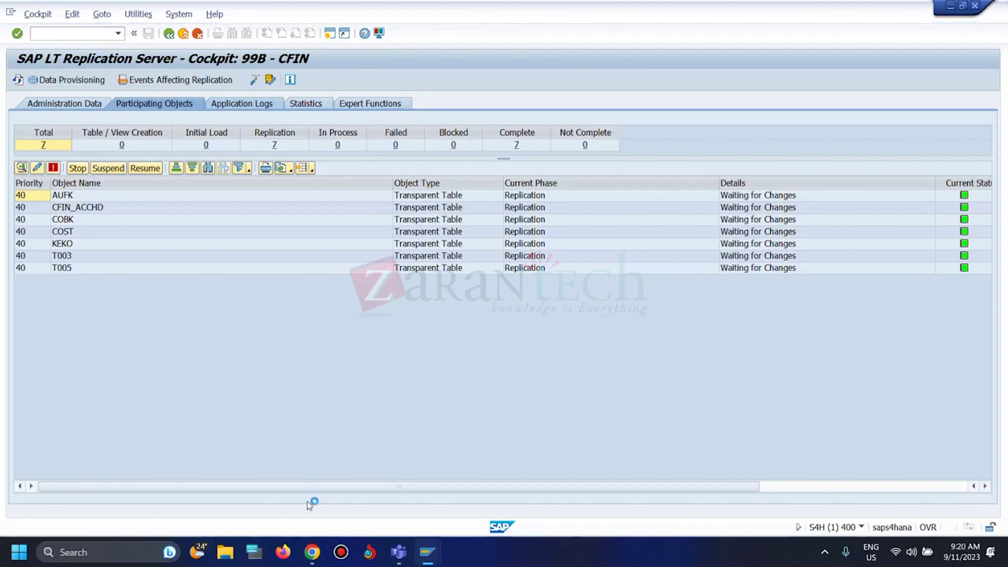
pyautogui.click(312, 551)
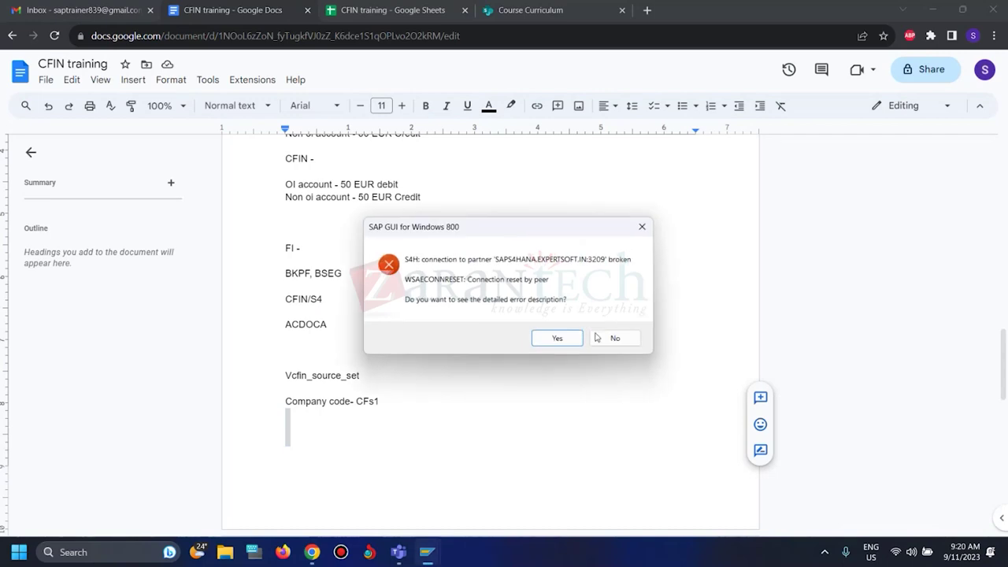
# Step: Decline the SAP connection error details and switch to the CFIN training Google Sheets tab
pyautogui.click(600, 338)
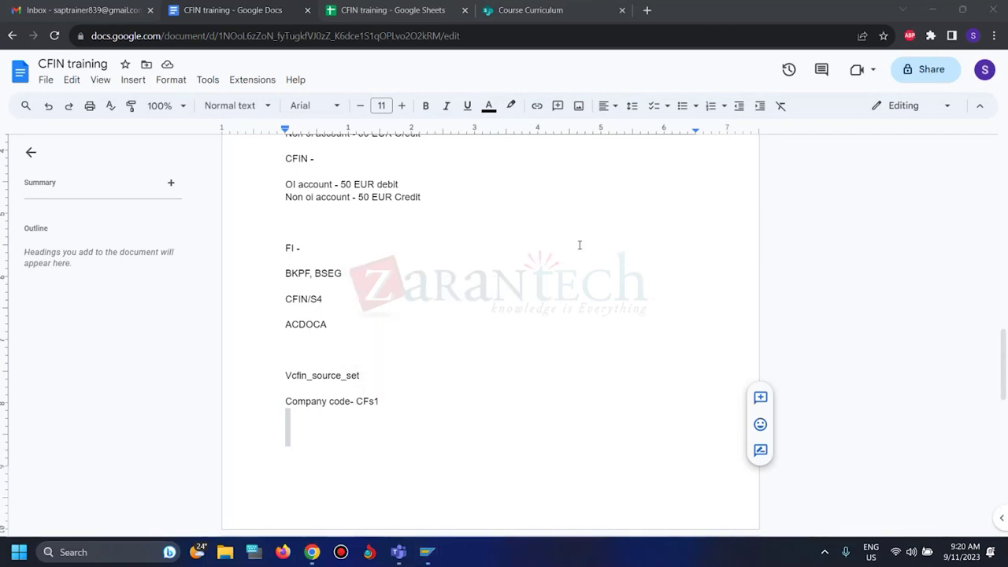
pyautogui.click(538, 261)
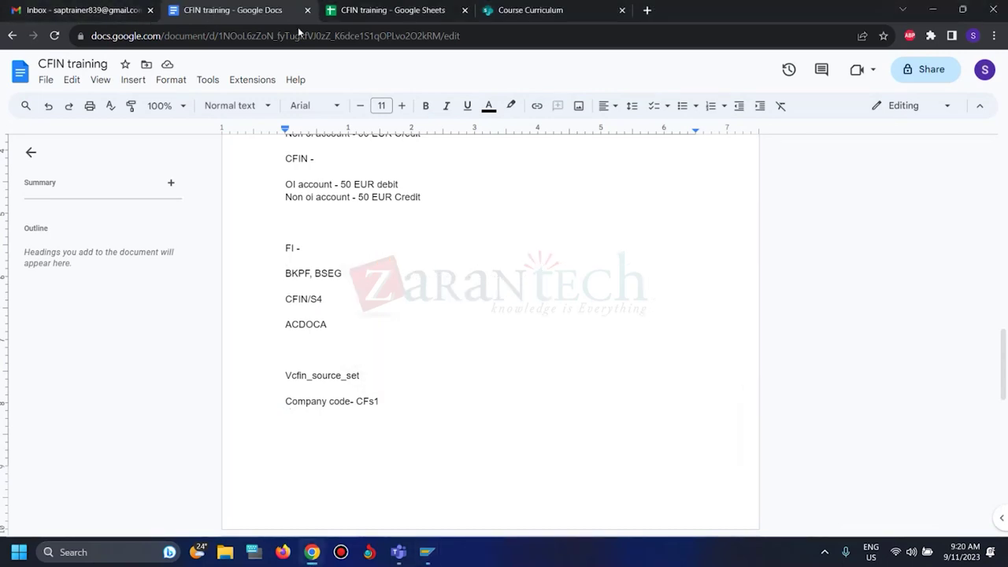
pyautogui.click(394, 10)
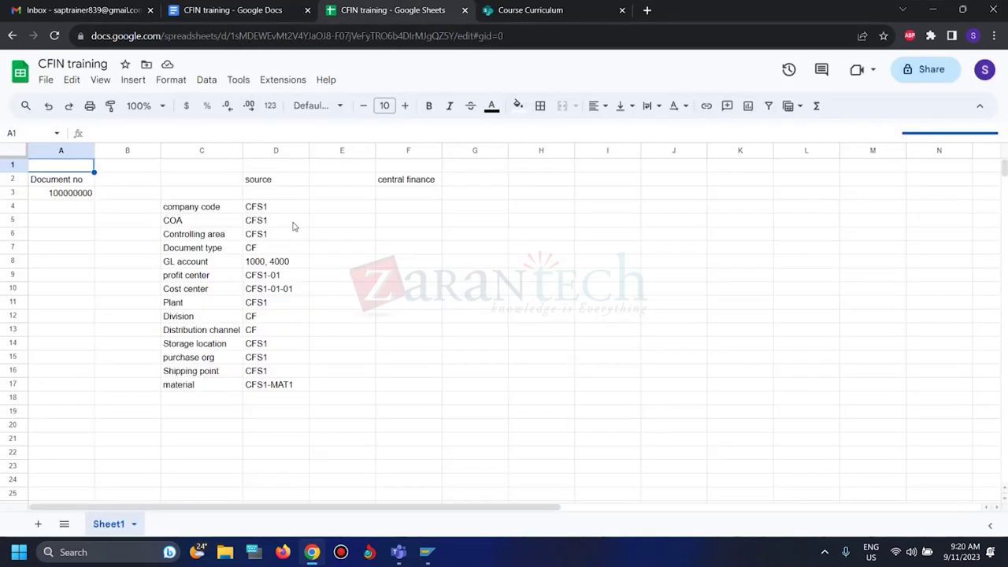
# Step: Select the source field list C4:D17 in Sheet1, then return to the SAP GUI windows
pyautogui.click(198, 209)
pyautogui.click(216, 300)
pyautogui.moveTo(191, 209); pyautogui.dragTo(272, 388)
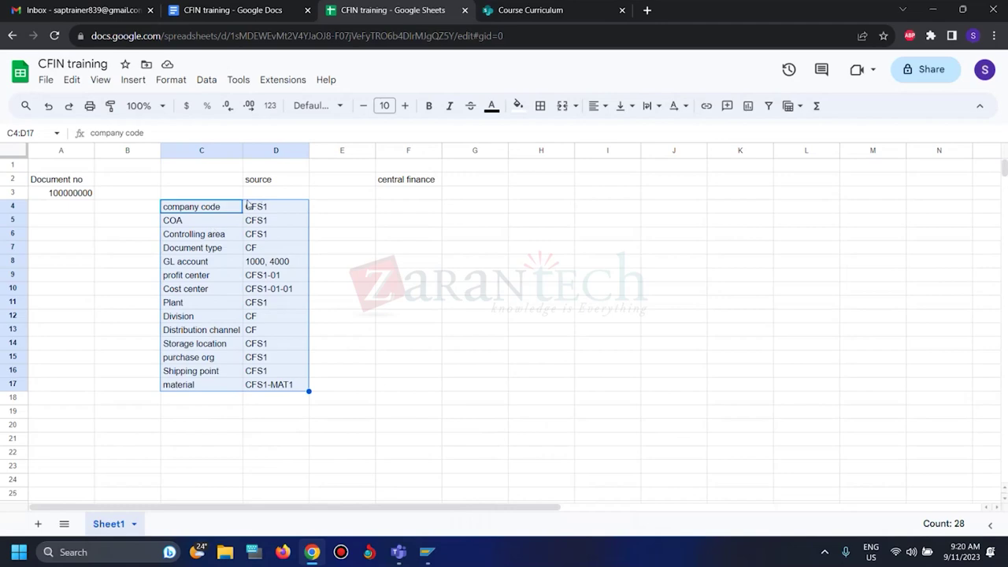
pyautogui.moveTo(427, 551)
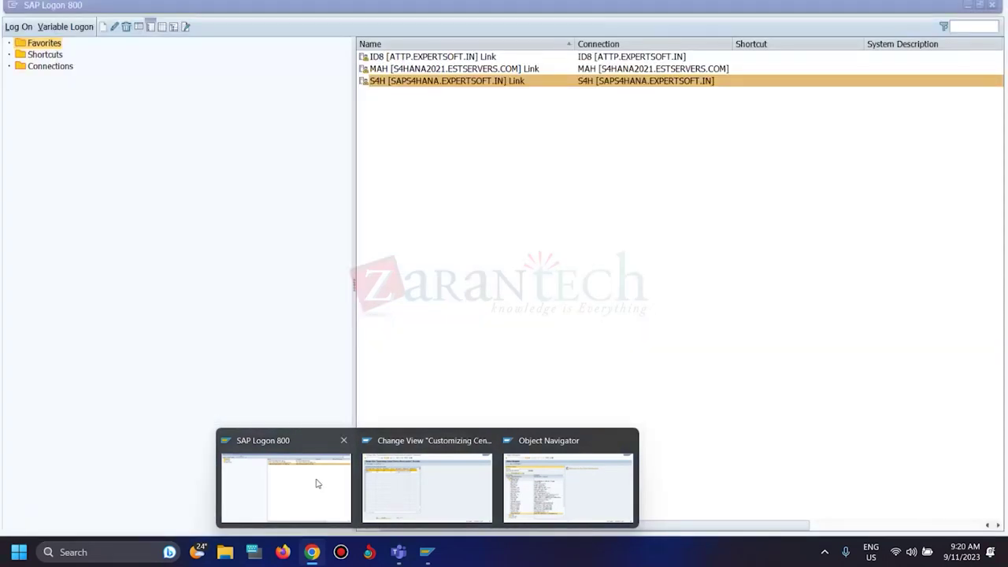
# Step: Open a new logon to the S4H system and choose the saved user name
pyautogui.click(319, 483)
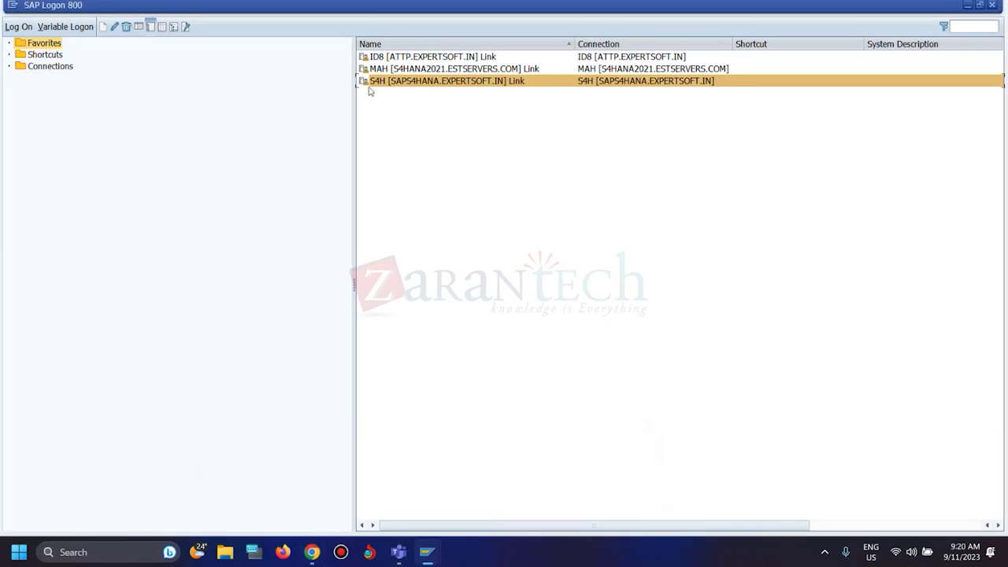
pyautogui.doubleClick(400, 83)
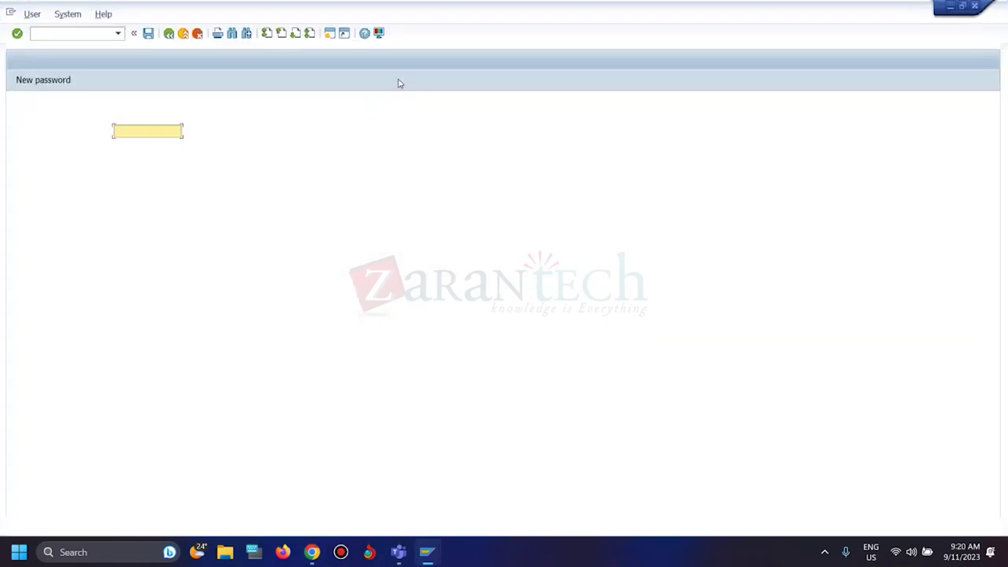
pyautogui.press('BackSpace')
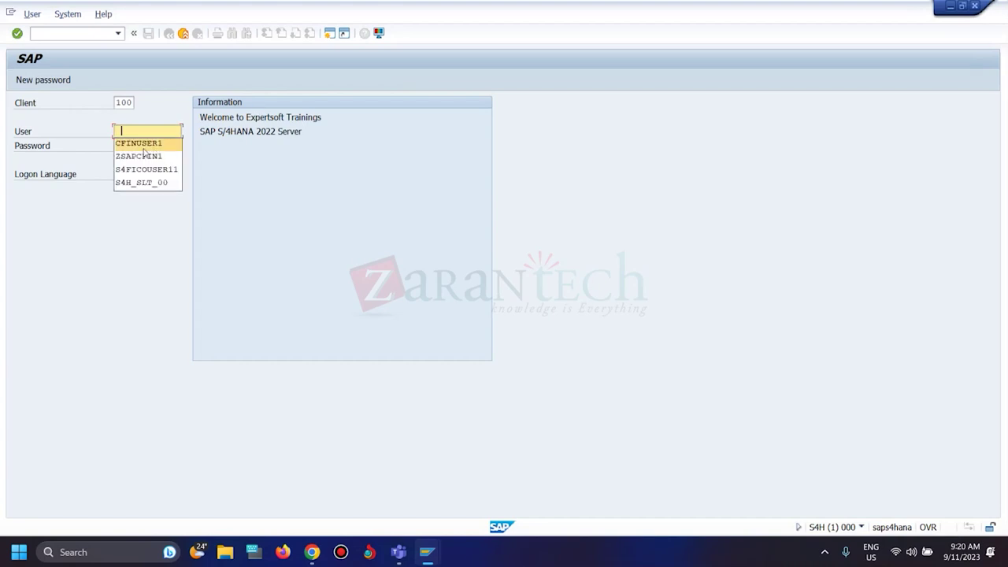
pyautogui.click(144, 147)
pyautogui.click(144, 148)
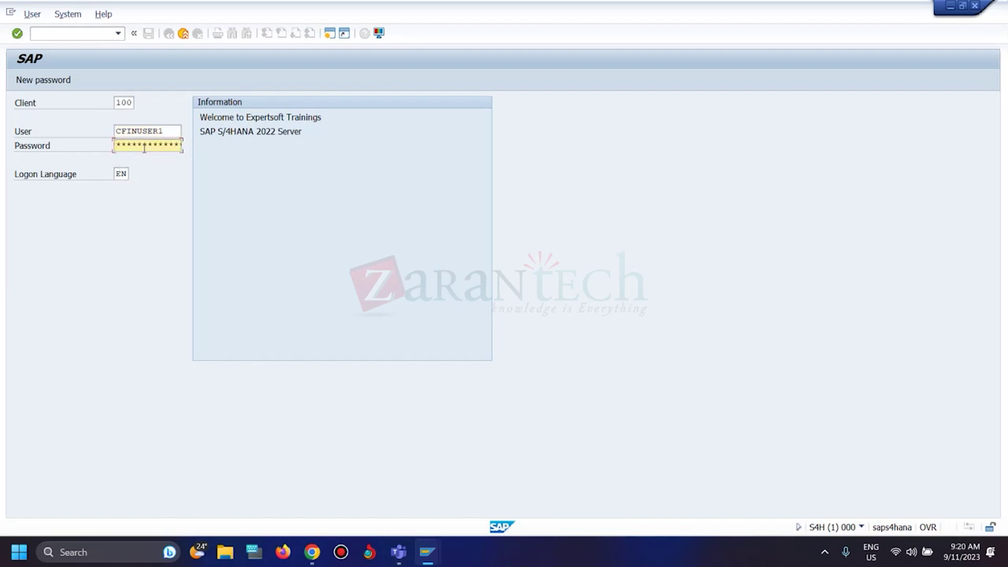
# Step: Log on to client 400 with the password, continuing this logon and ending other sessions
pyautogui.click(122, 103)
pyautogui.write('4')
pyautogui.click(122, 117)
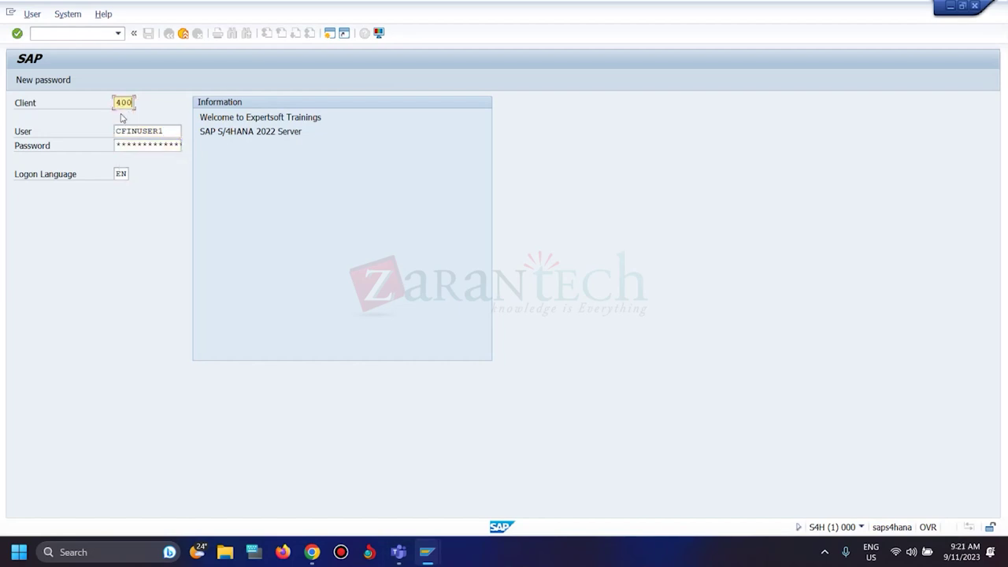
pyautogui.click(127, 146)
pyautogui.write('***********')
pyautogui.press('Return')
pyautogui.click(108, 373)
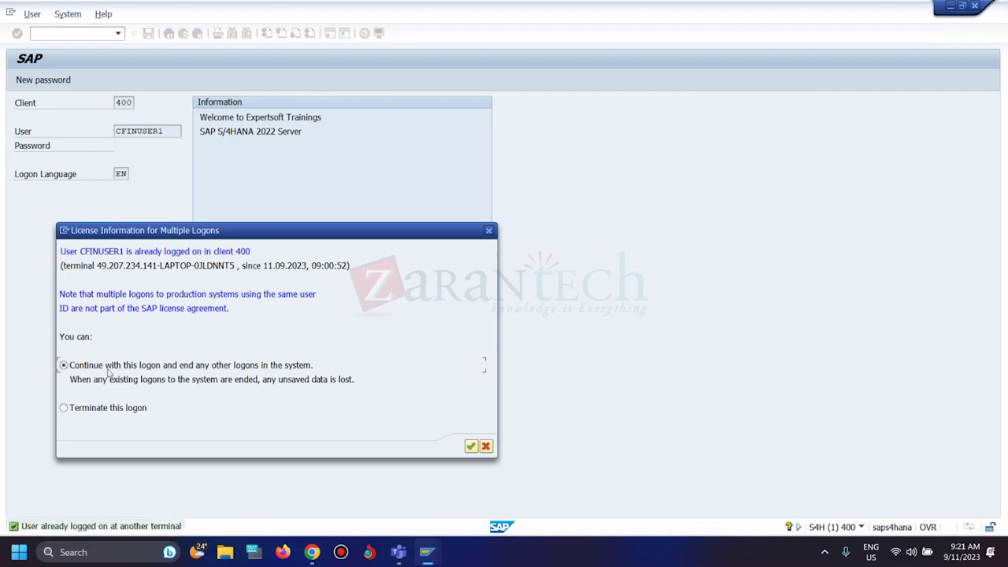
pyautogui.press('Return')
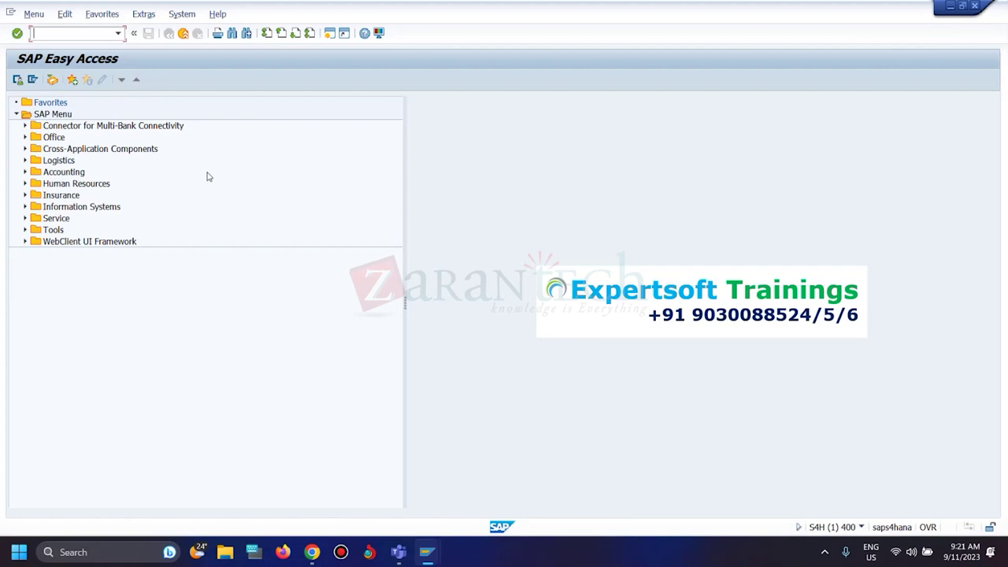
# Step: Run CFINIMG and expand, then collapse, the Source and Target System Settings nodes
pyautogui.write('cfing')
pyautogui.press('BackSpace')
pyautogui.write('img')
pyautogui.press('Return')
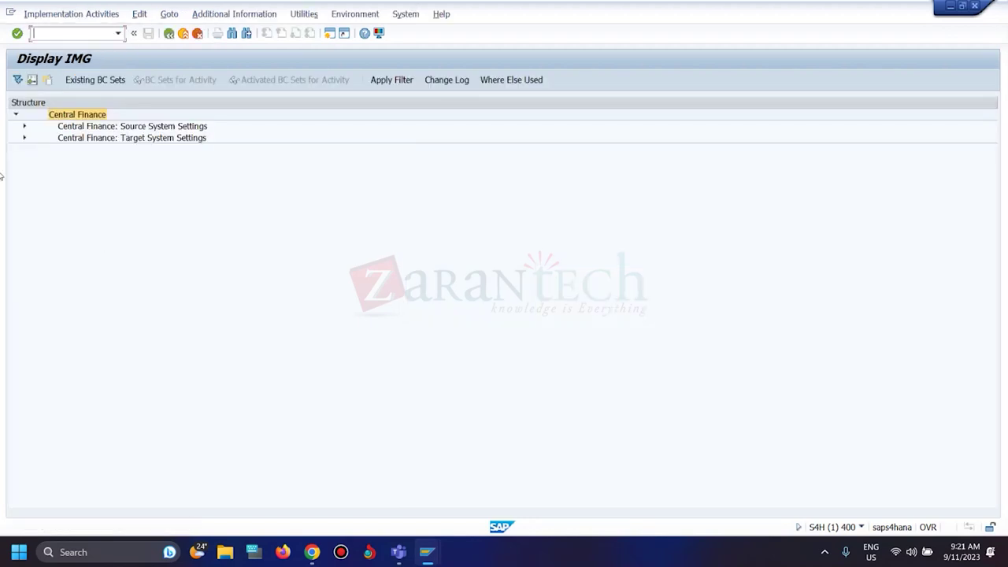
pyautogui.click(24, 126)
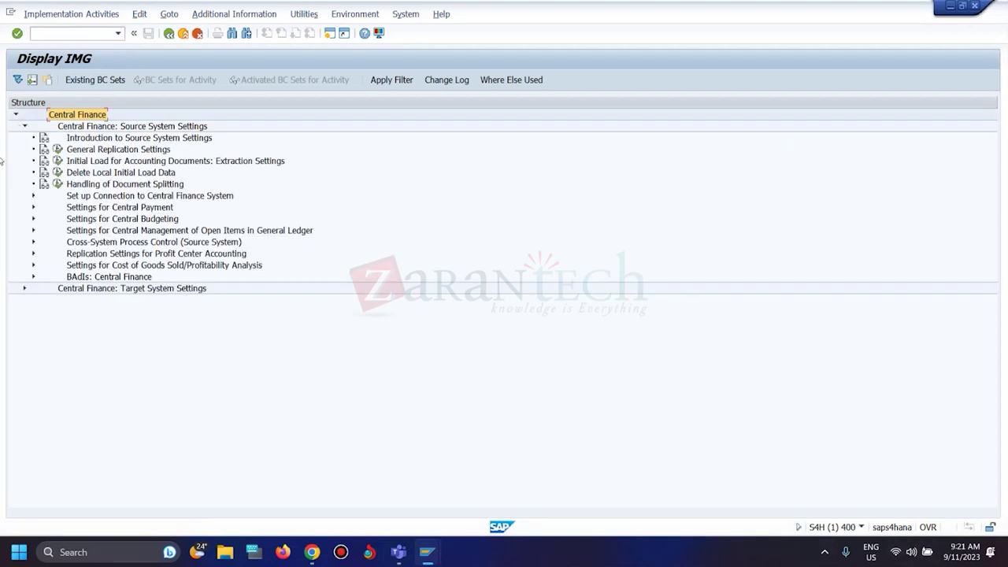
pyautogui.click(24, 288)
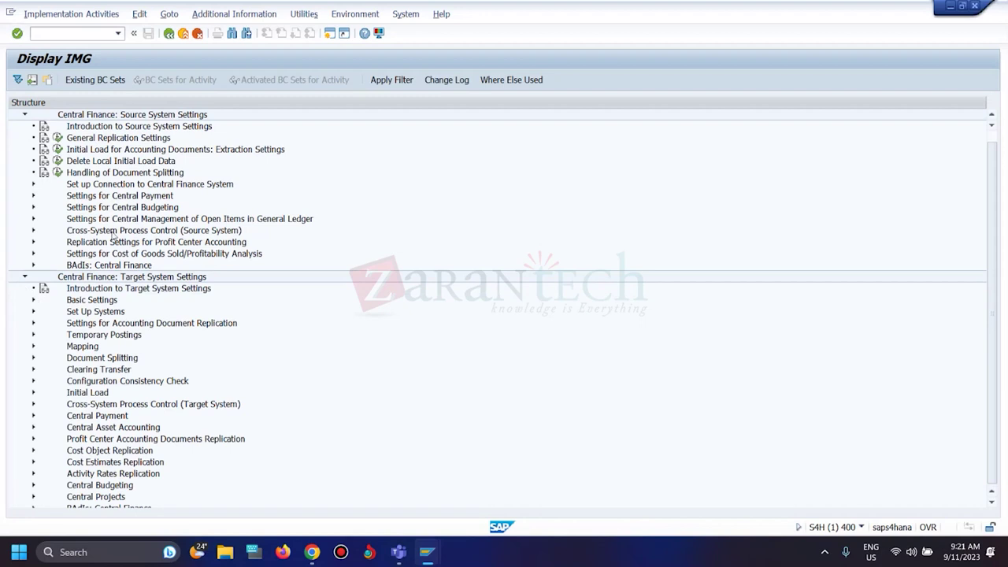
pyautogui.scroll(1, 109, 248)
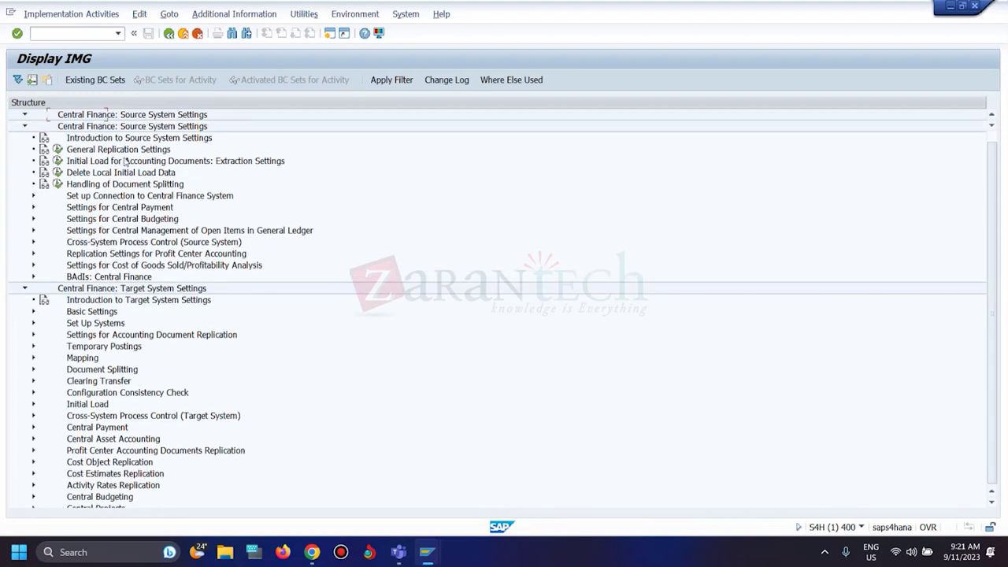
pyautogui.click(25, 126)
pyautogui.click(24, 139)
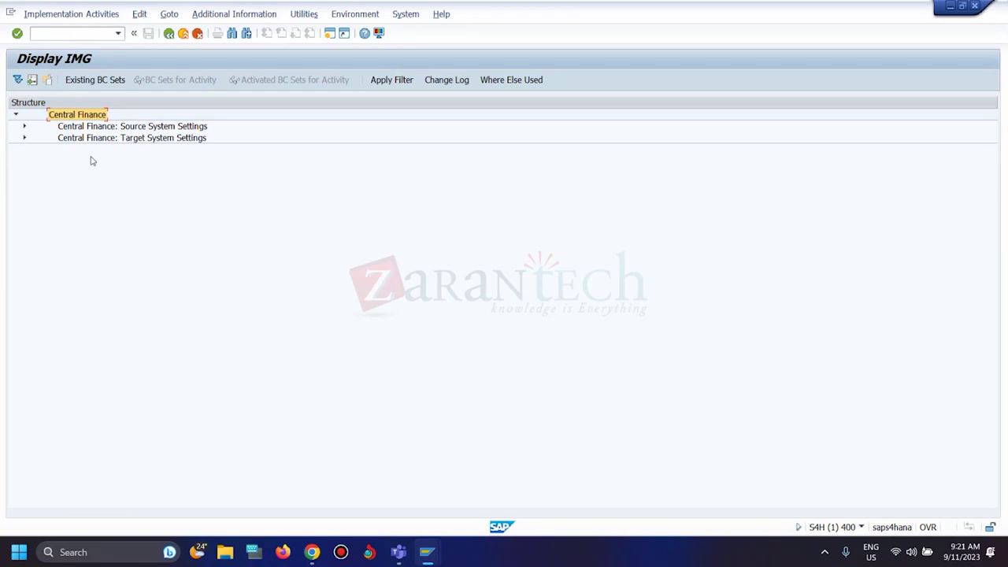
# Step: Open General Replication Settings under Source System Settings, go back, and collapse the nodes
pyautogui.moveTo(438, 553)
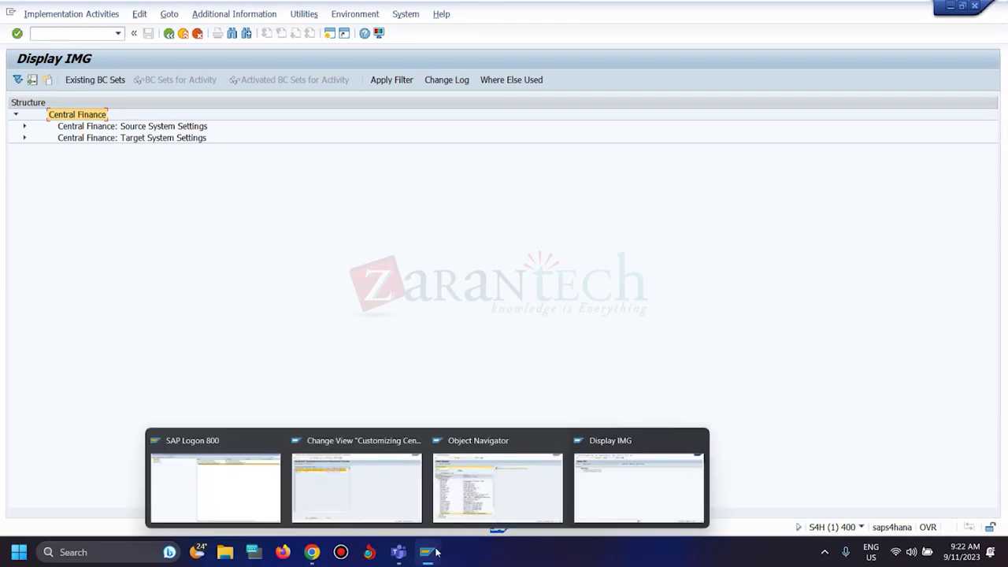
pyautogui.click(89, 128)
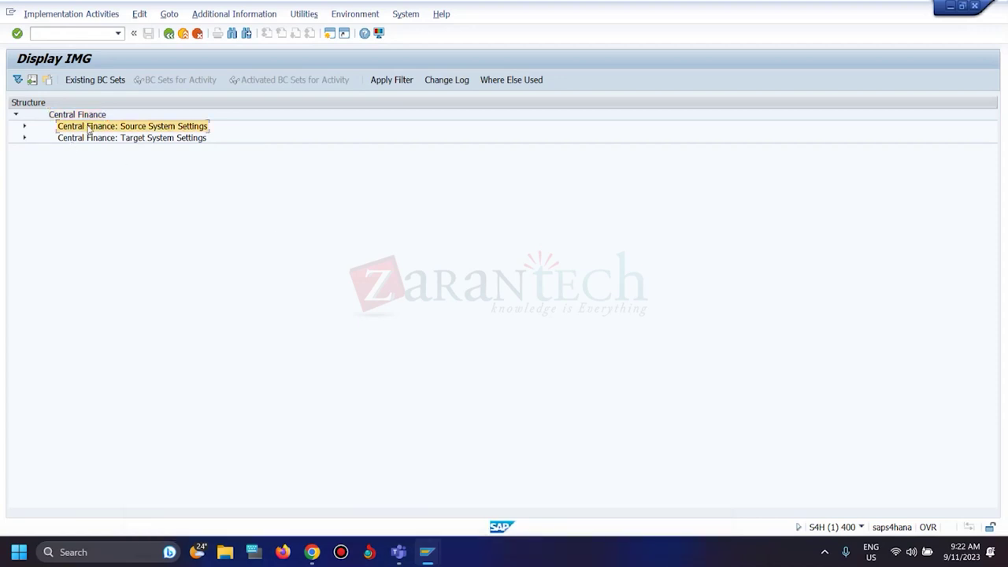
pyautogui.click(25, 129)
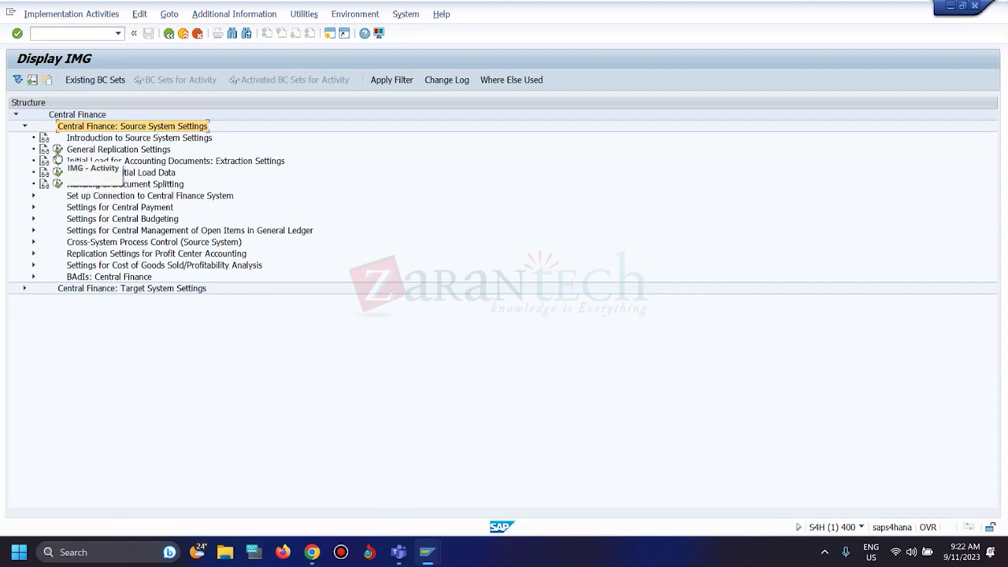
pyautogui.click(58, 161)
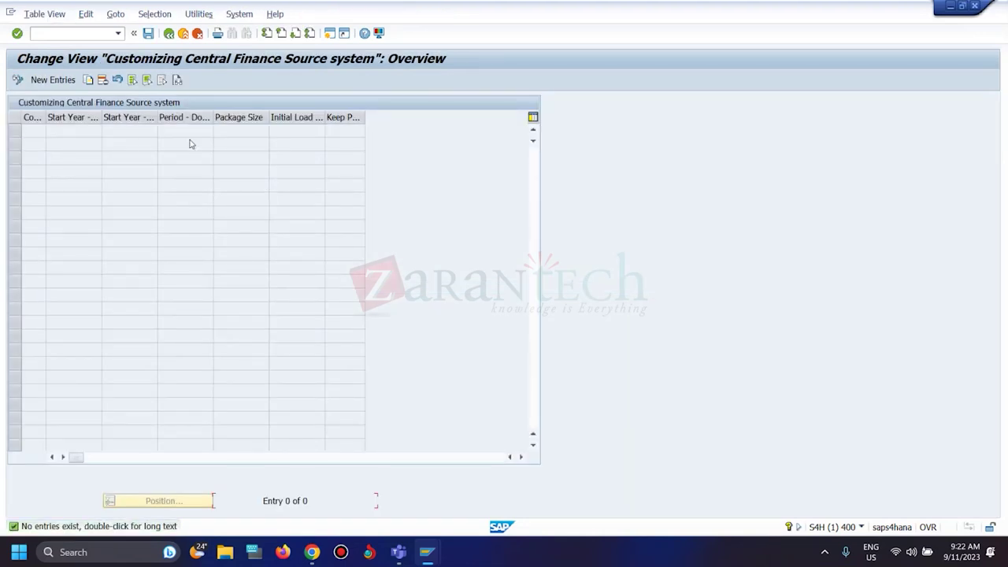
pyautogui.click(168, 33)
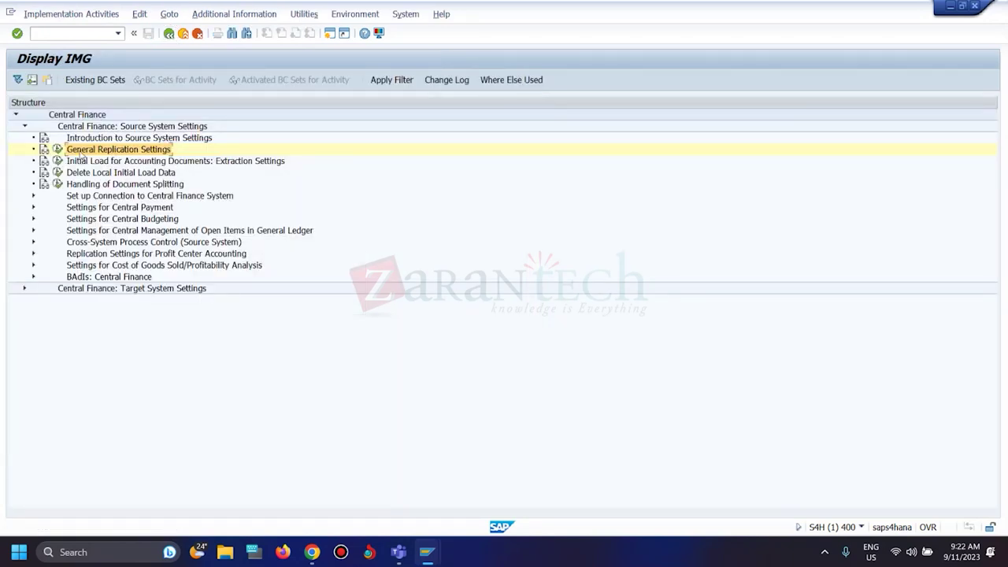
pyautogui.click(24, 127)
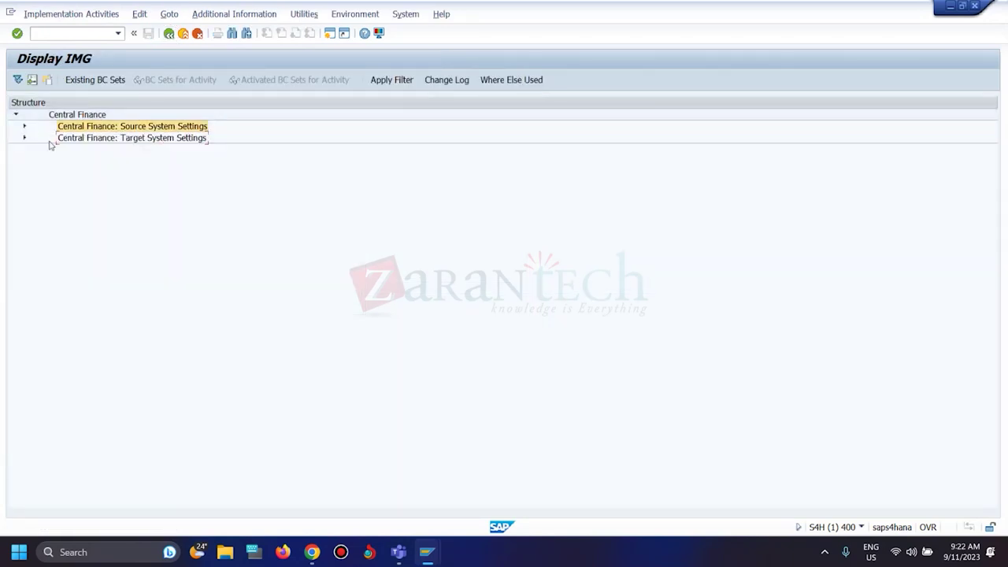
pyautogui.click(25, 138)
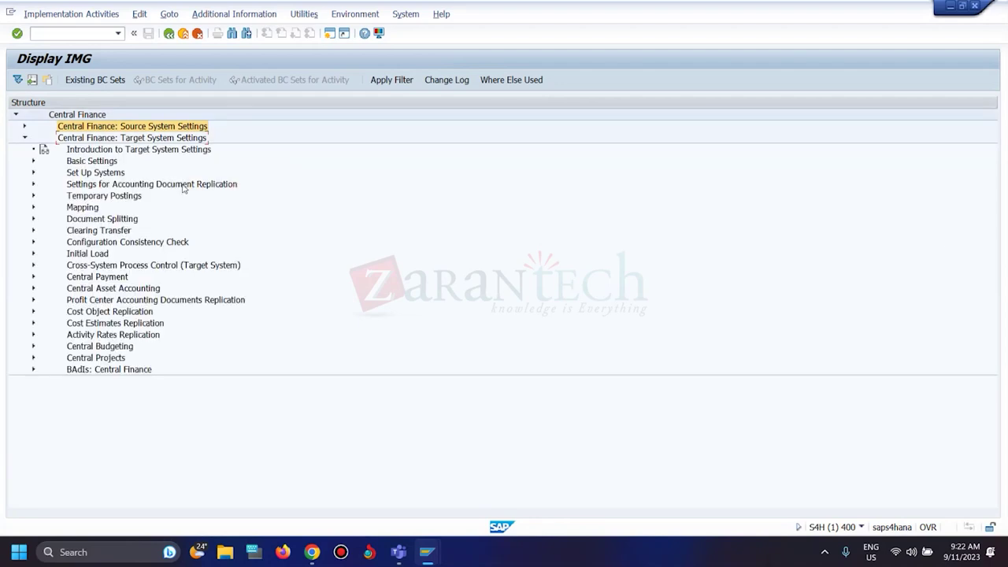
pyautogui.click(24, 137)
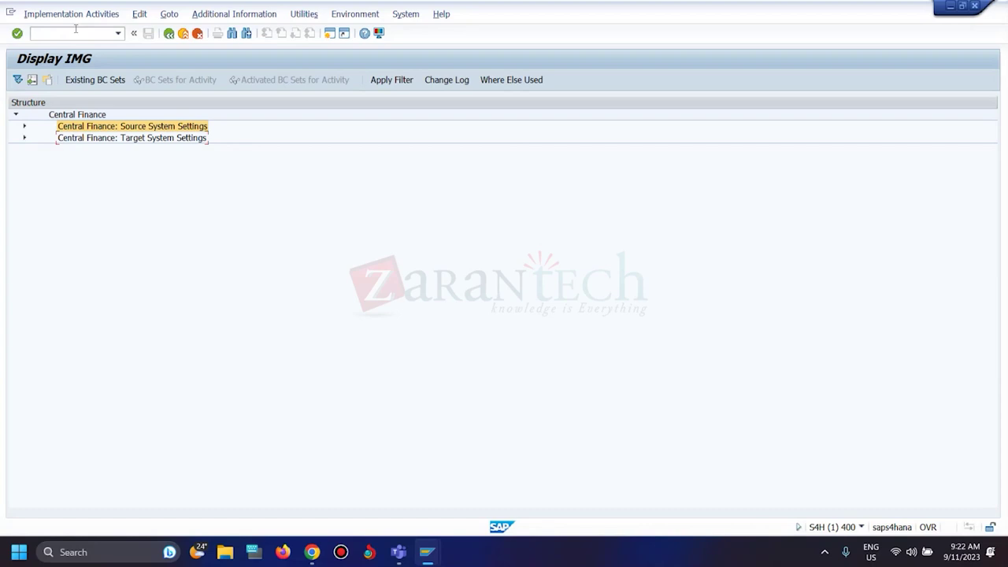
# Step: Run /osfw5 and continue past the security notice to reach the INSURANCE business function status
pyautogui.write('/o')
pyautogui.write('sfw5')
pyautogui.press('Return')
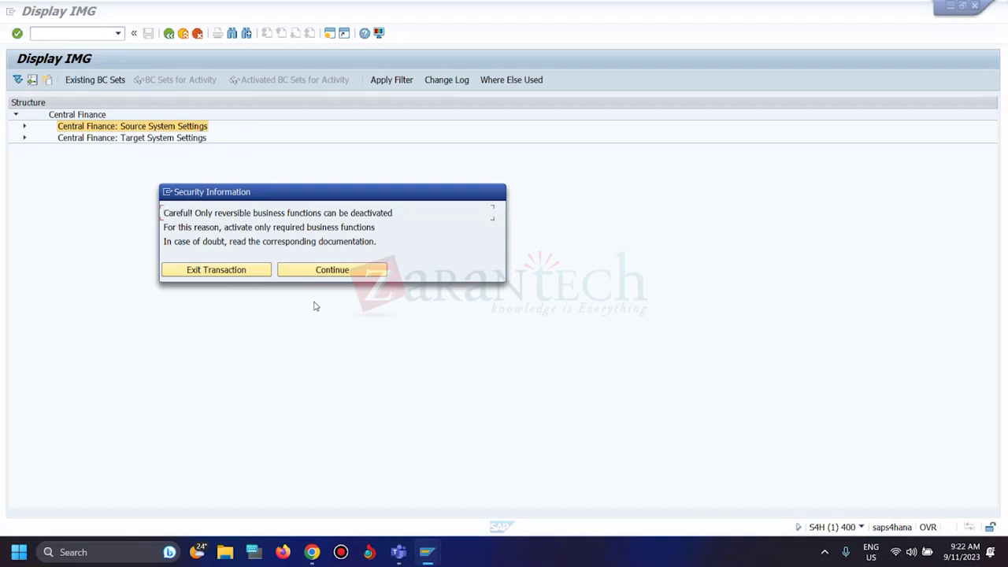
pyautogui.click(332, 271)
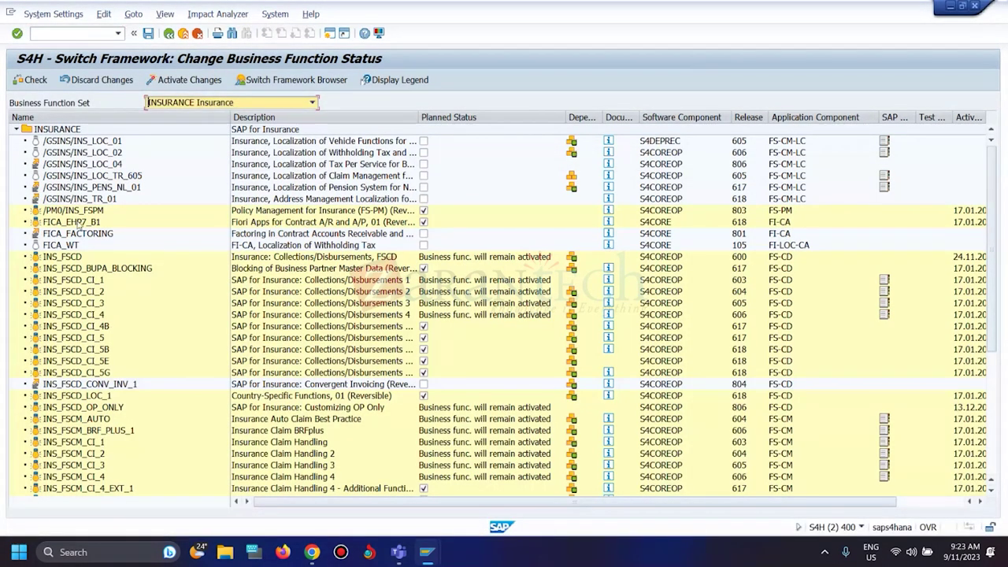
# Step: Collapse and re-expand the INSURANCE tree, then browse the business function set list unchanged
pyautogui.click(17, 129)
pyautogui.click(16, 129)
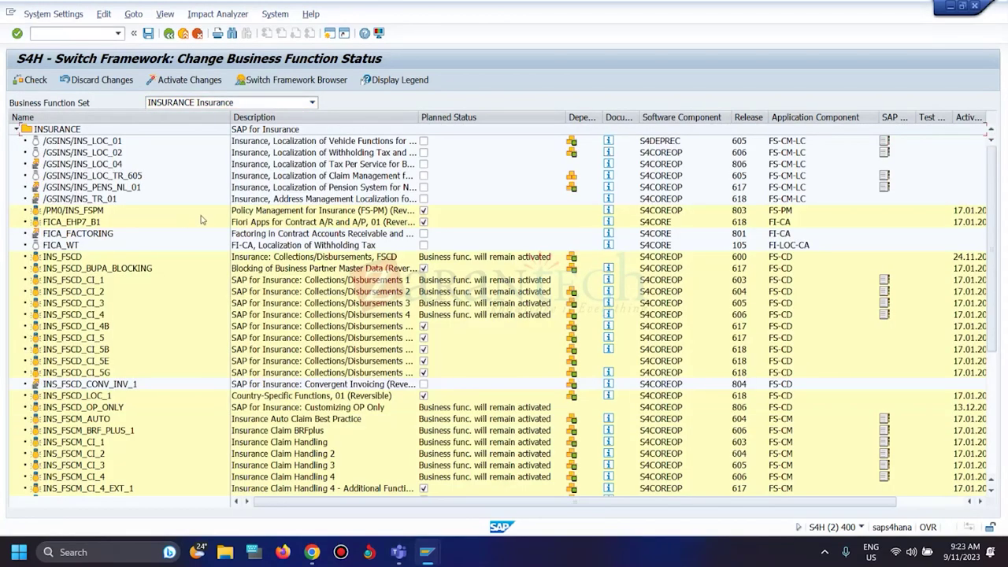
pyautogui.click(312, 102)
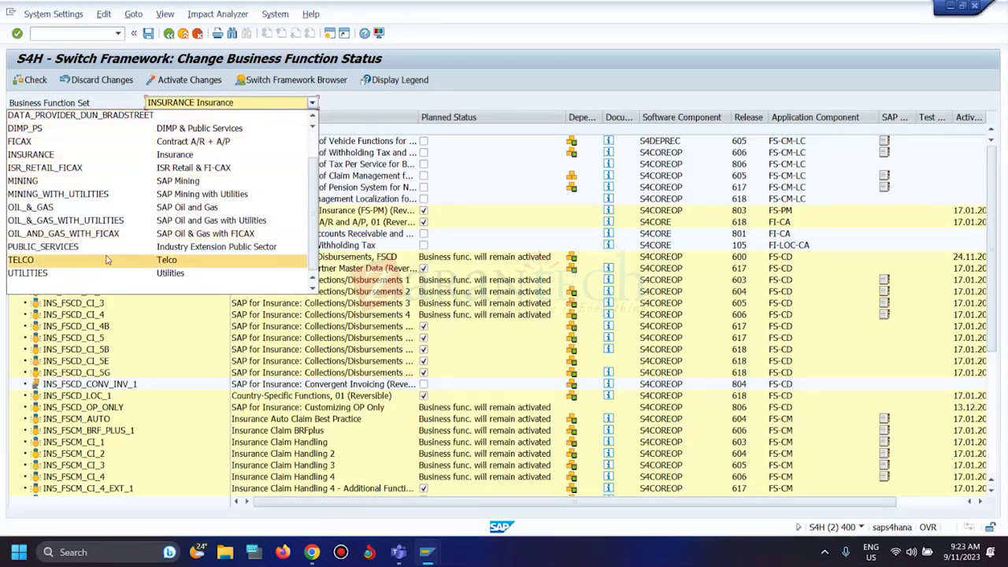
pyautogui.scroll(2, 101, 128)
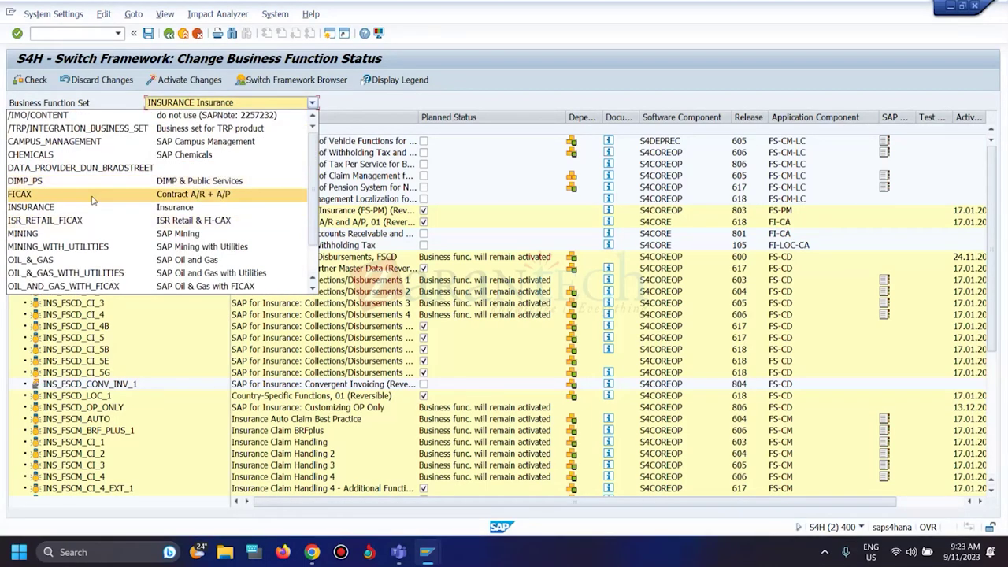
pyautogui.click(402, 98)
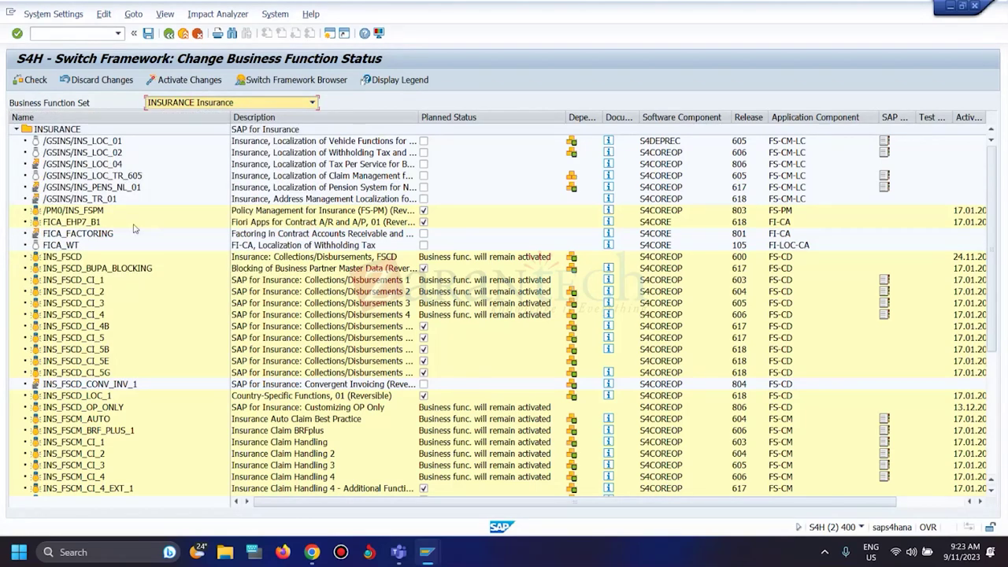
pyautogui.scroll(-5, 132, 233)
pyautogui.scroll(6, 114, 271)
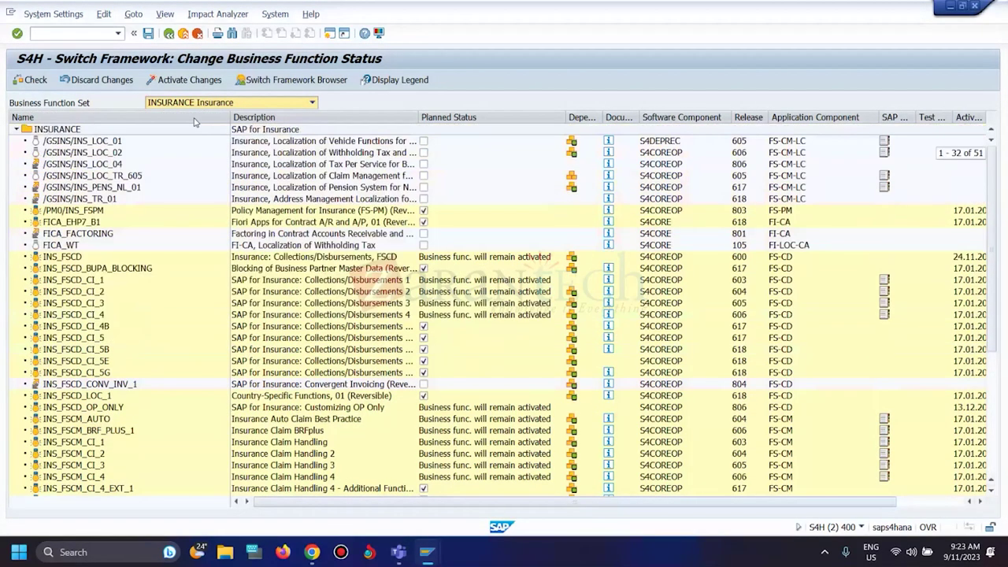
# Step: Try set /IMO/CONTENT, dismiss its error, revert to INSURANCE and open the Switch Framework Browser
pyautogui.click(236, 103)
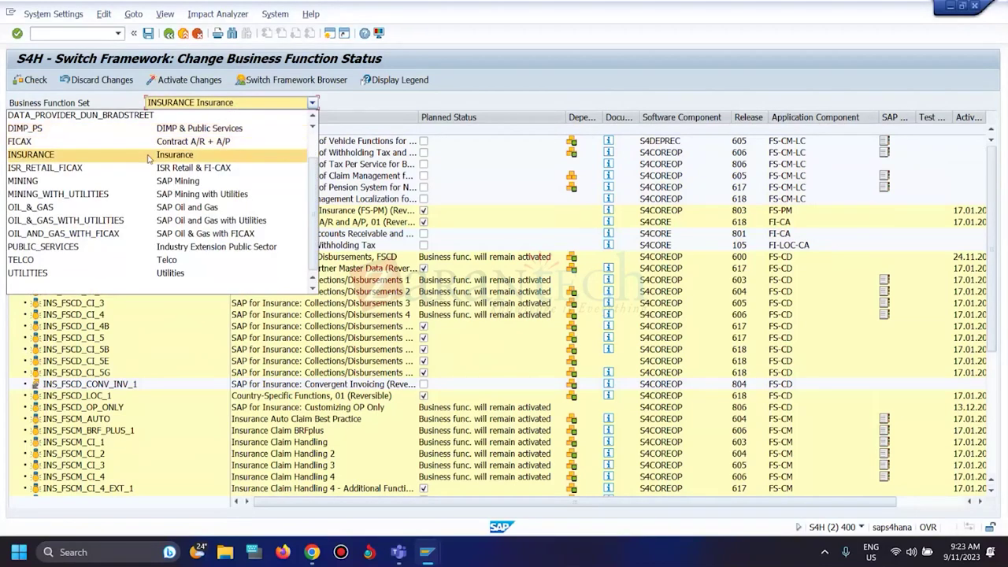
pyautogui.scroll(2, 95, 205)
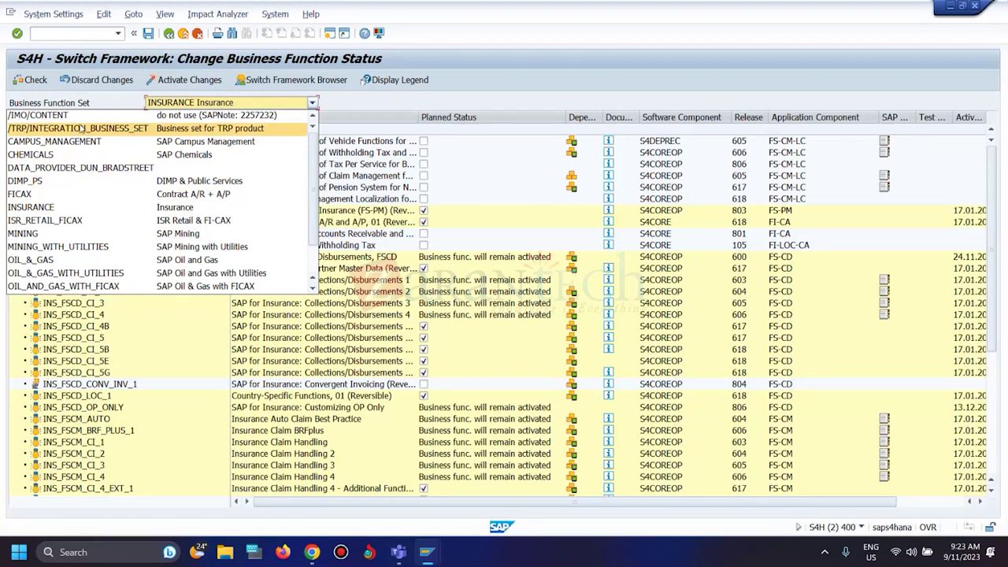
pyautogui.click(82, 116)
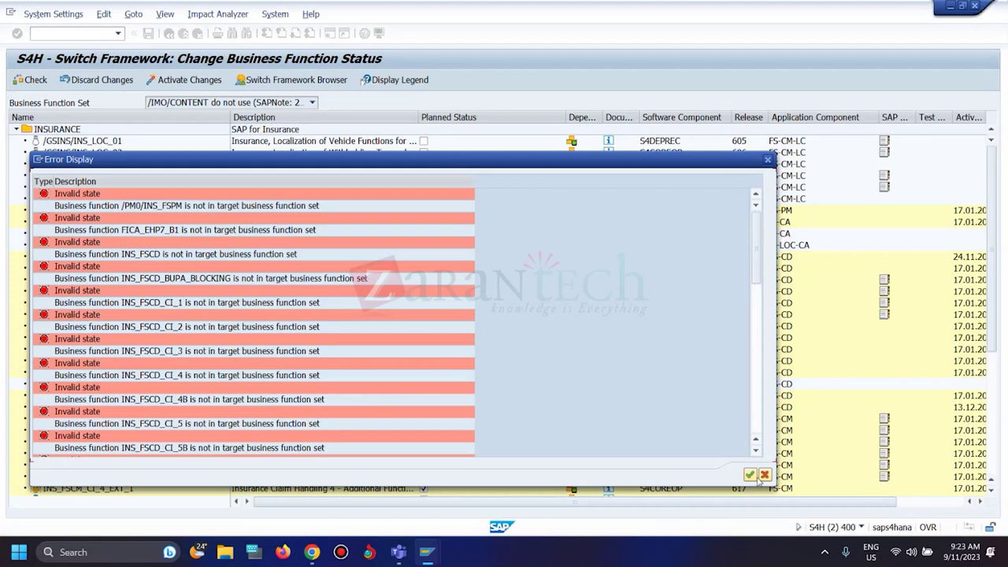
pyautogui.click(764, 474)
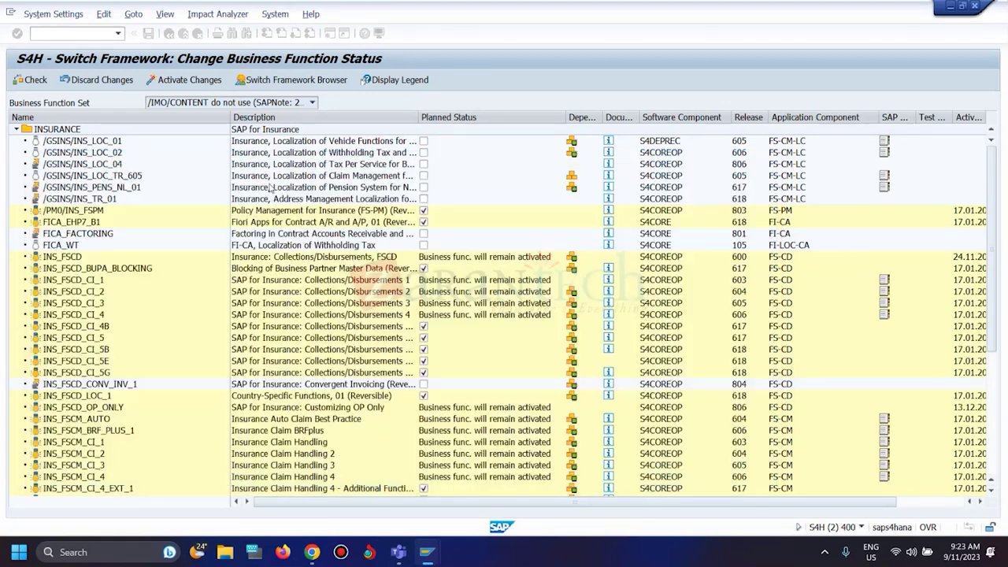
pyautogui.click(229, 102)
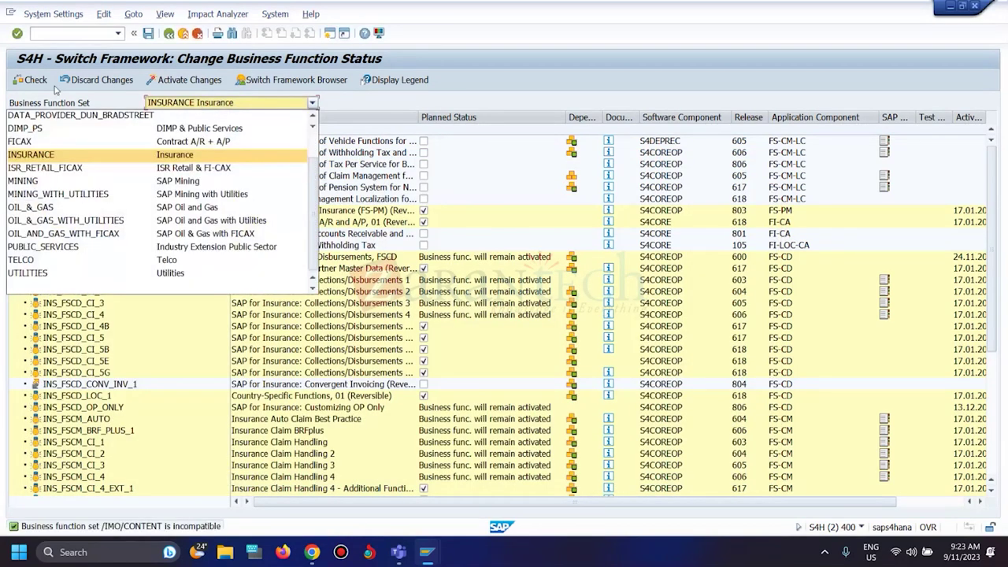
pyautogui.click(289, 84)
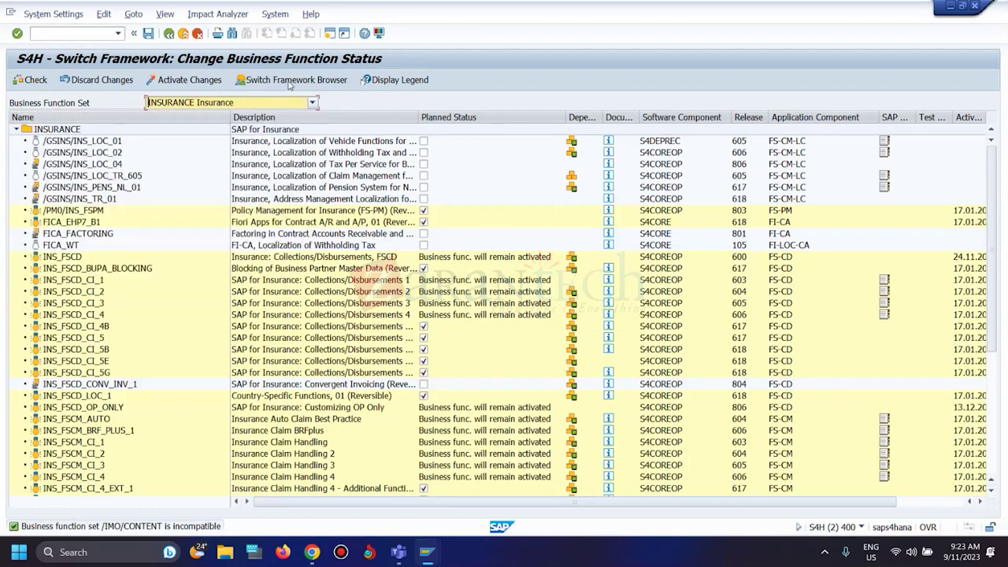
pyautogui.click(265, 83)
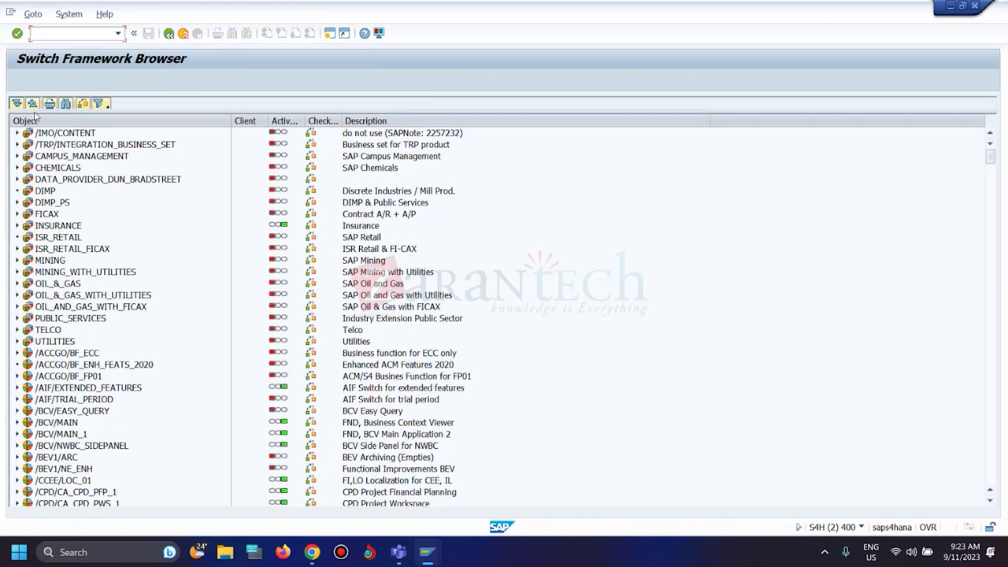
# Step: Search the browser for business function set FINS_CFIN, which returns object not found twice
pyautogui.click(65, 103)
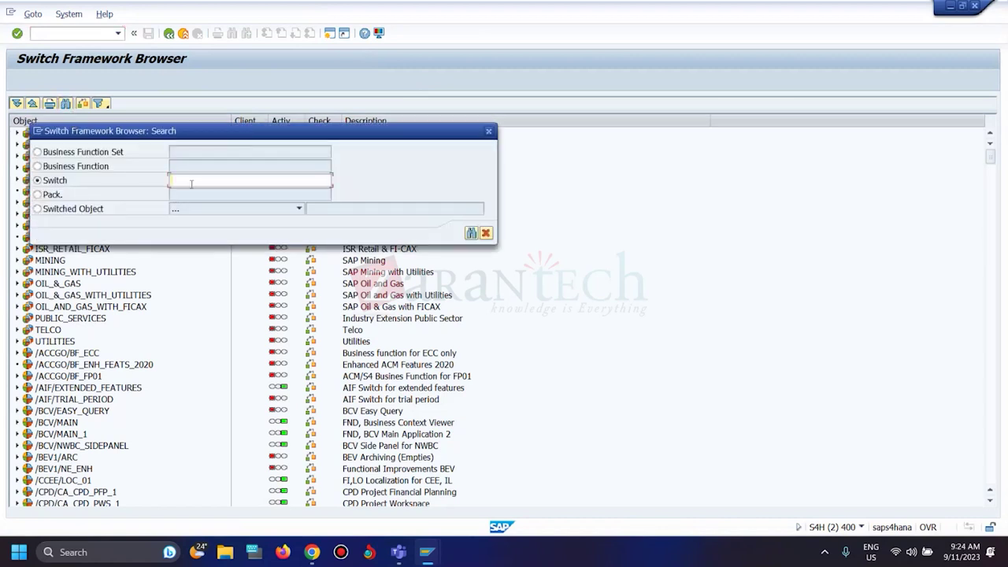
pyautogui.click(45, 152)
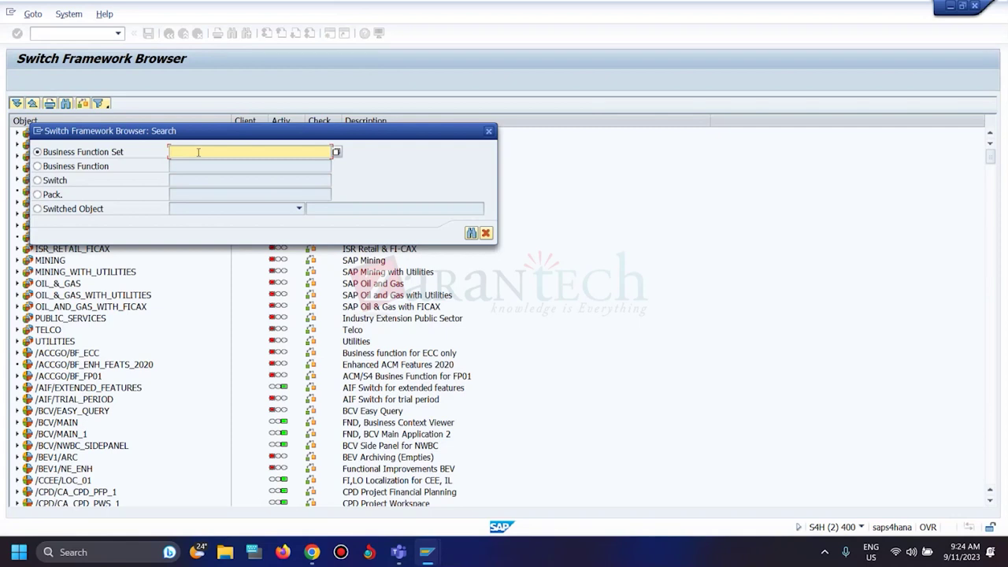
pyautogui.write('fins')
pyautogui.write('_cfin')
pyautogui.press('Return')
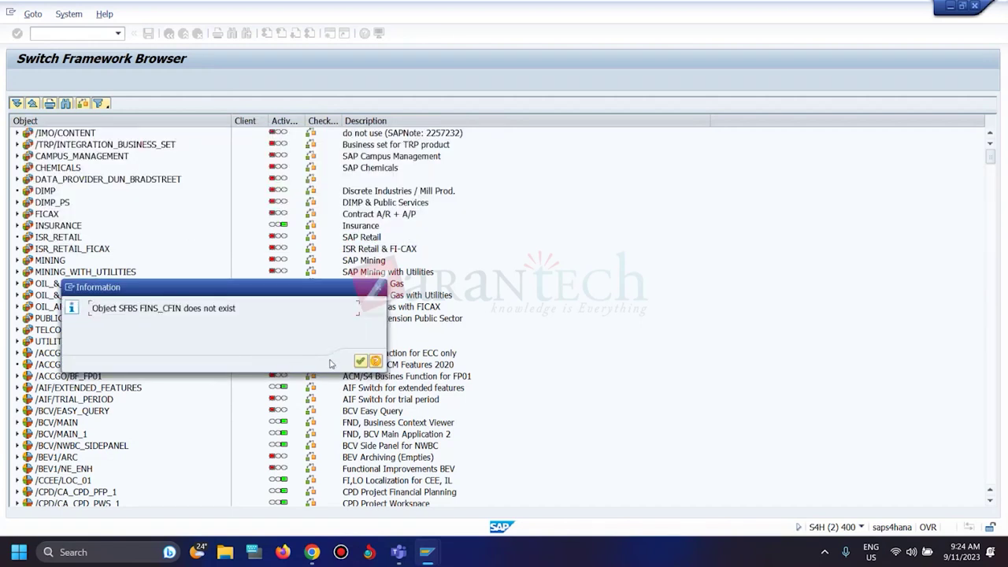
pyautogui.click(360, 361)
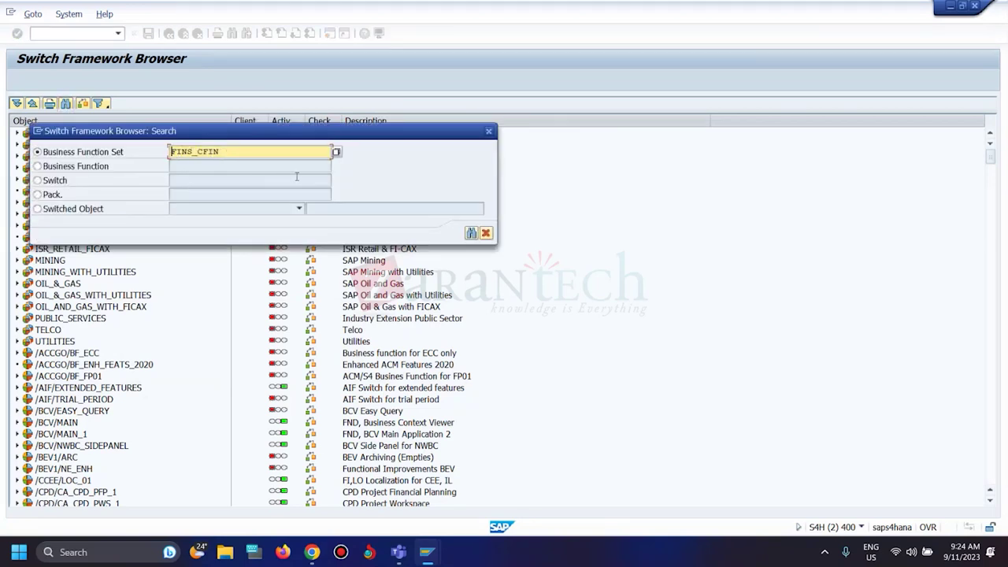
pyautogui.click(471, 233)
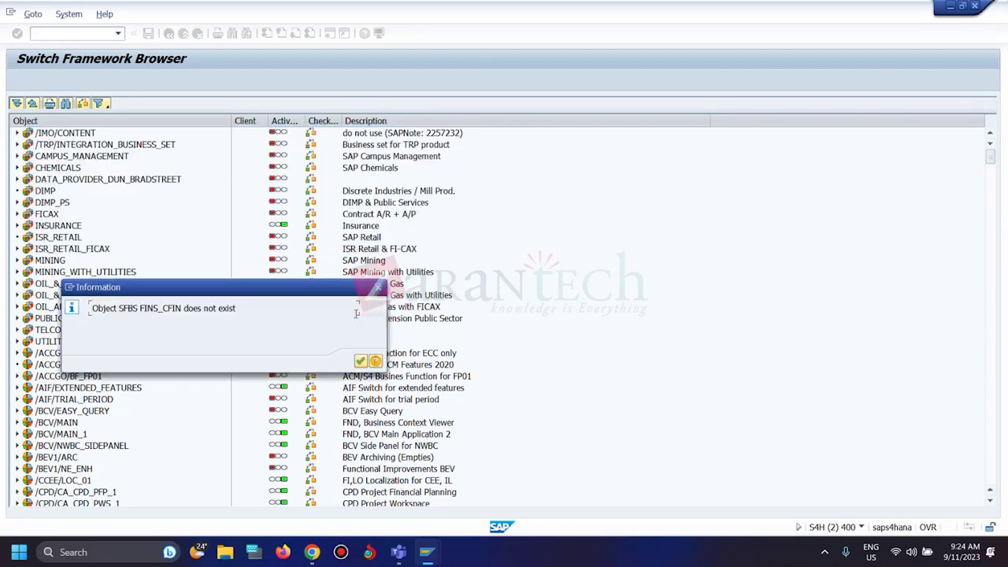
pyautogui.click(364, 359)
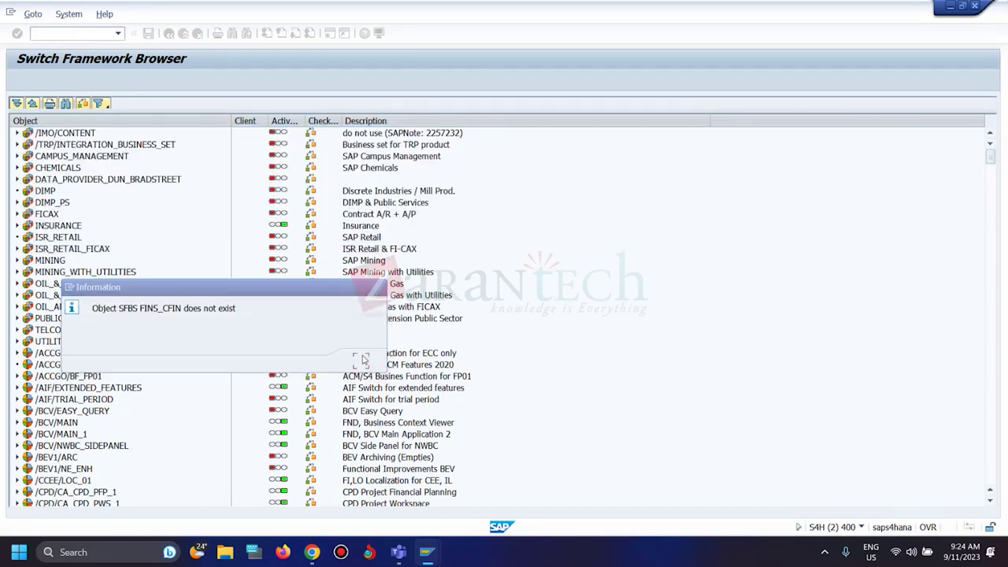
# Step: Locate FINS_CFIN in the list, expand its switches and select FINS_CFIN and FINS_CFIN_2 entries
pyautogui.scroll(-15, 126, 347)
pyautogui.scroll(-20, 124, 353)
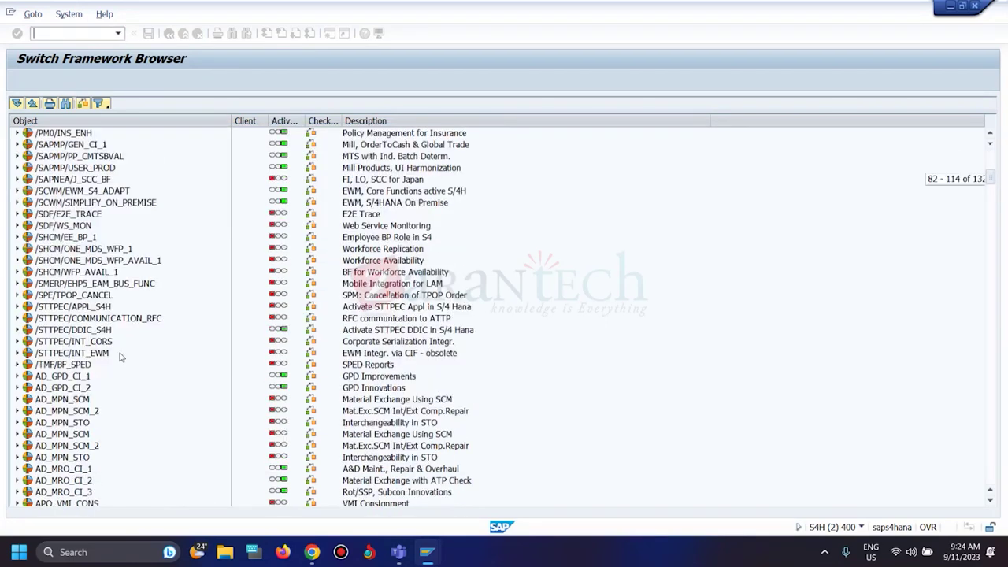
pyautogui.scroll(-20, 60, 407)
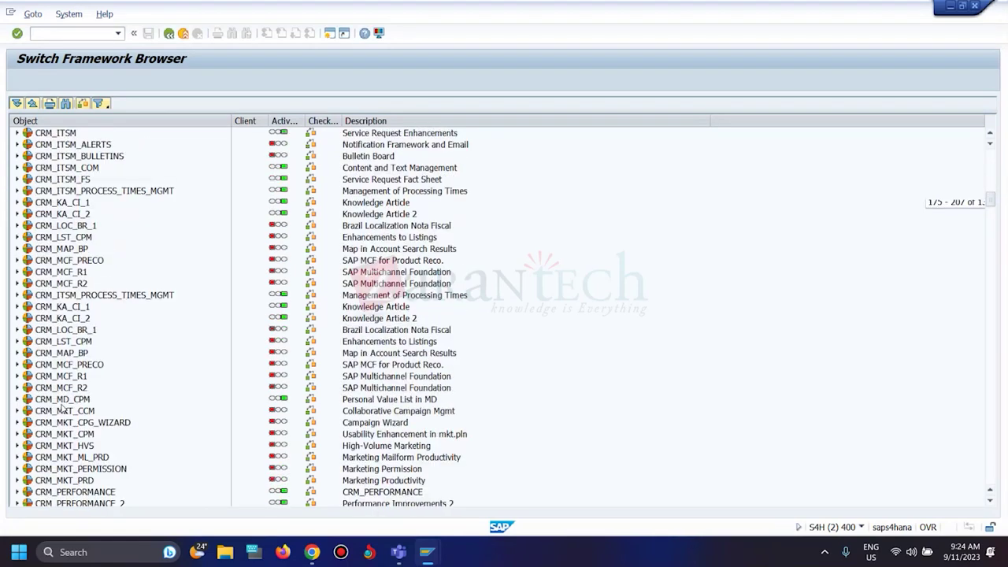
pyautogui.scroll(-15, 96, 402)
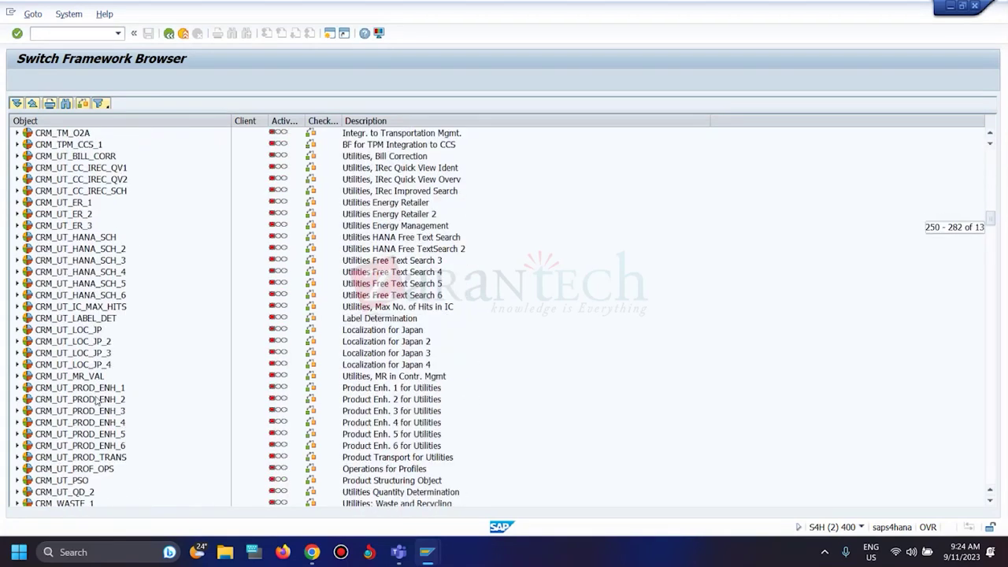
pyautogui.scroll(-8, 832, 322)
pyautogui.scroll(-20, 123, 365)
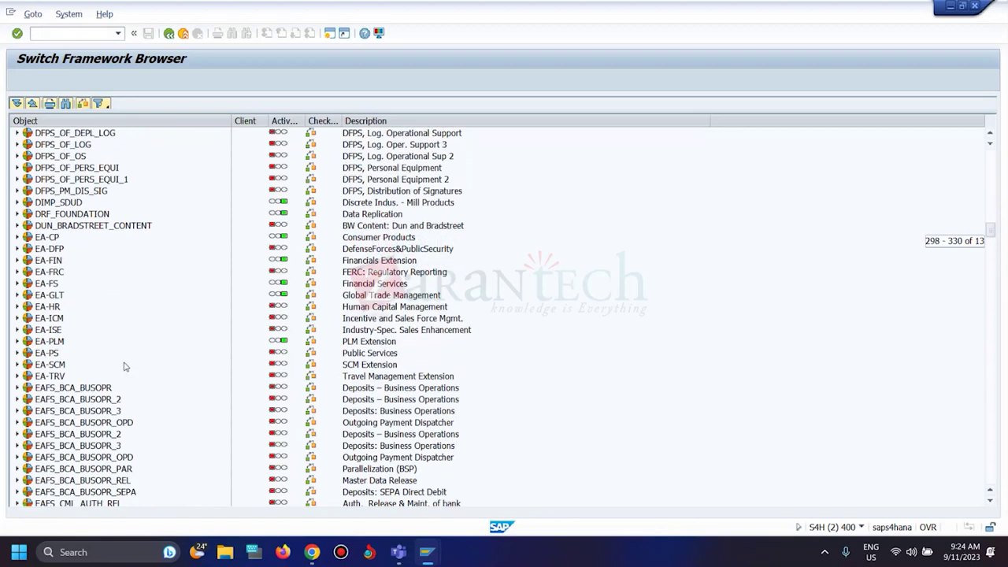
pyautogui.scroll(-6, 116, 377)
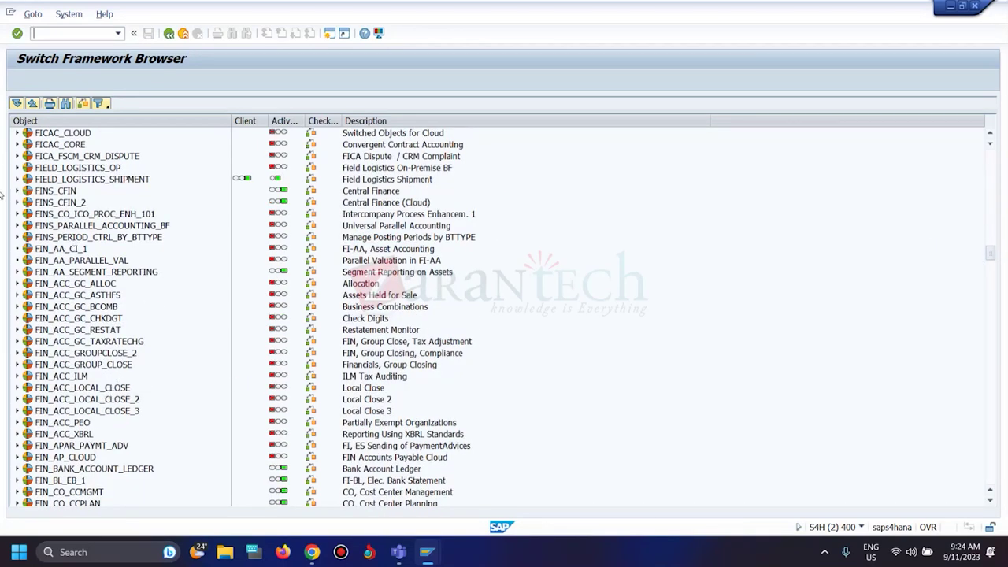
pyautogui.click(17, 191)
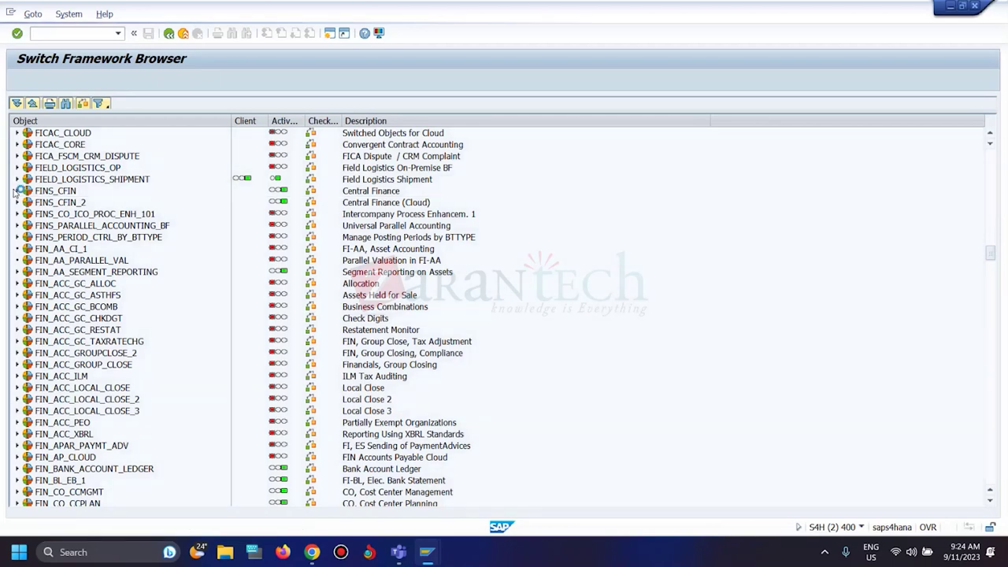
pyautogui.click(50, 194)
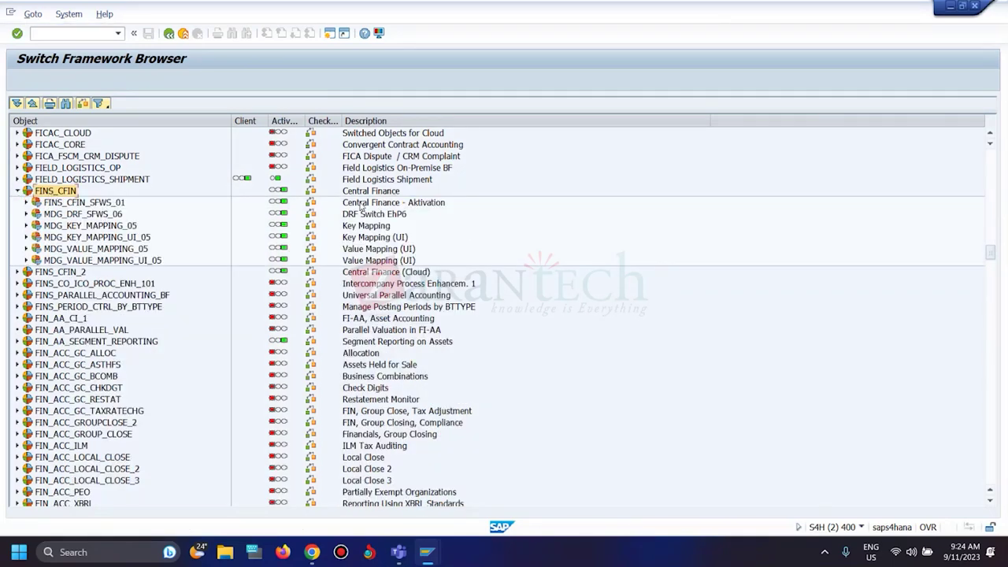
pyautogui.click(77, 273)
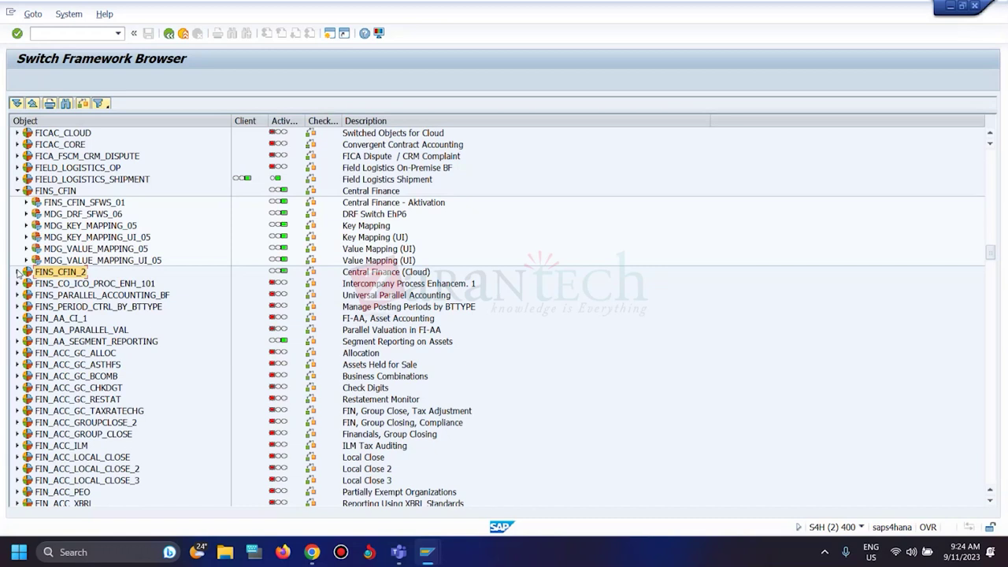
pyautogui.click(49, 192)
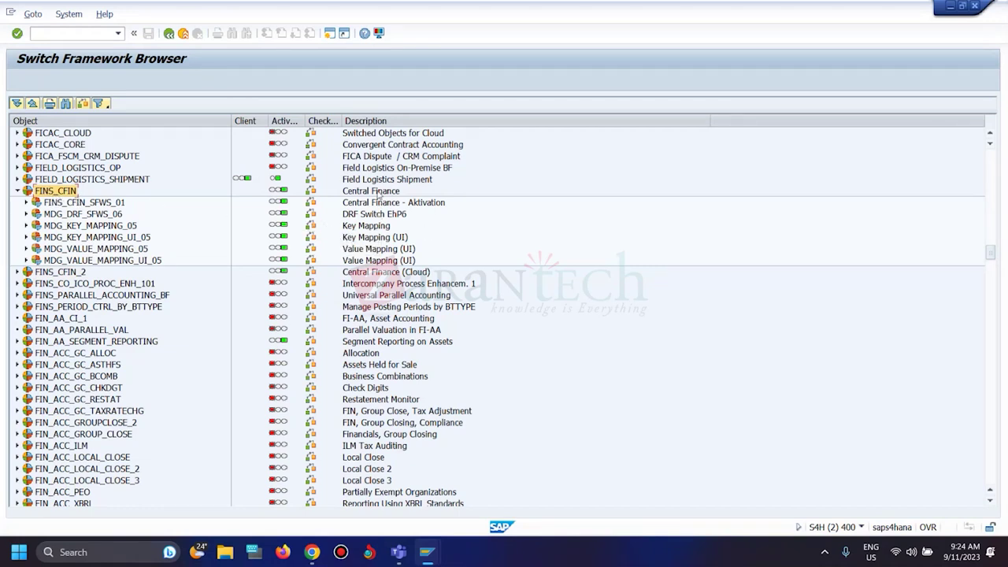
pyautogui.click(379, 193)
pyautogui.click(52, 191)
# Step: Launch /ocfinimg to open the Central Finance IMG in a new session
pyautogui.click(64, 35)
pyautogui.write('/ocfinimg')
pyautogui.press('Return')
# Step: Expand FINS_CFIN_SFWS_01 and FINS_CFIN_GEN_SFWS_01 to view switched objects, then collapse FINS_CFIN
pyautogui.click(27, 205)
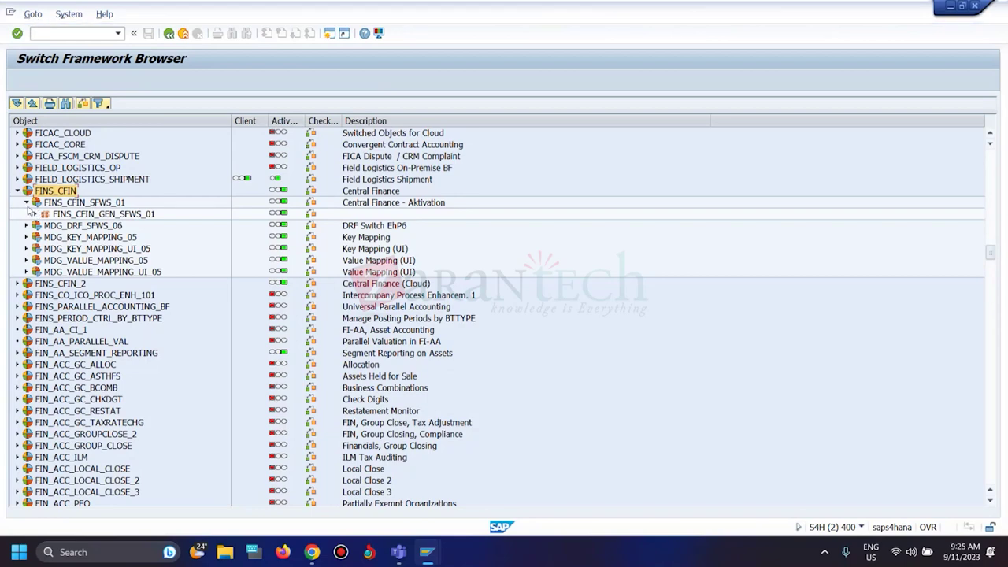
pyautogui.click(35, 214)
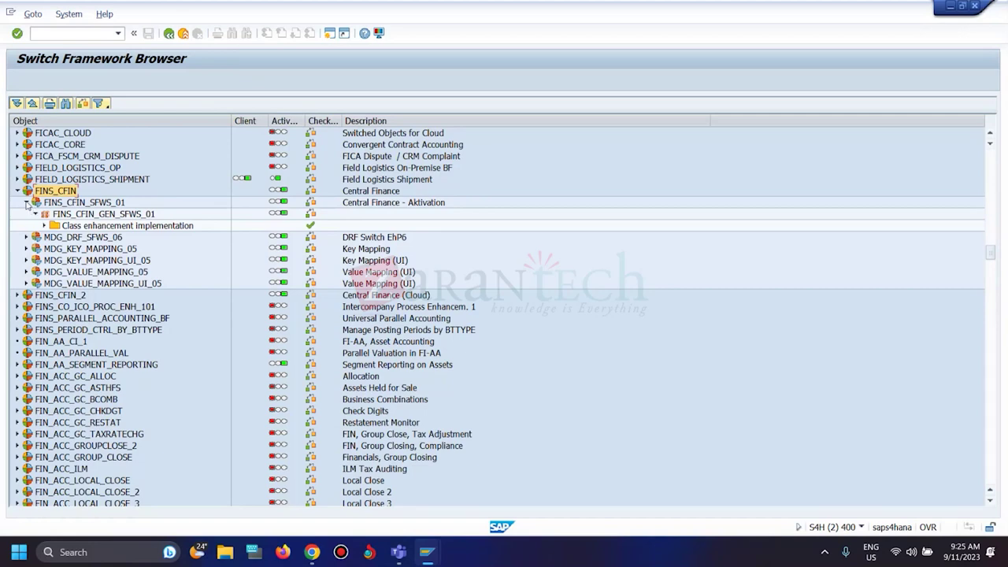
pyautogui.click(26, 204)
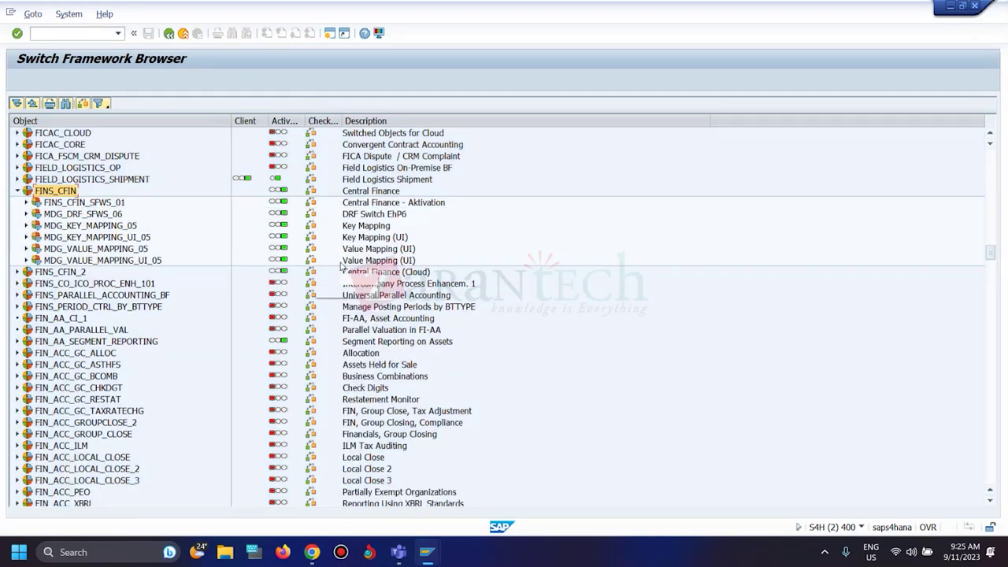
pyautogui.click(17, 192)
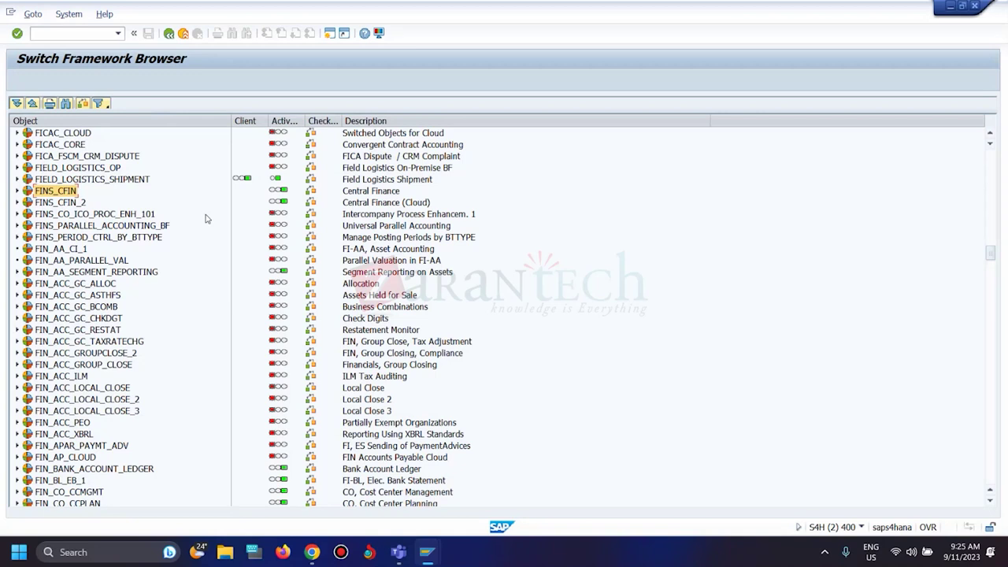
# Step: Switch with F7 to the session showing the Display IMG for Central Finance
pyautogui.press('F7')
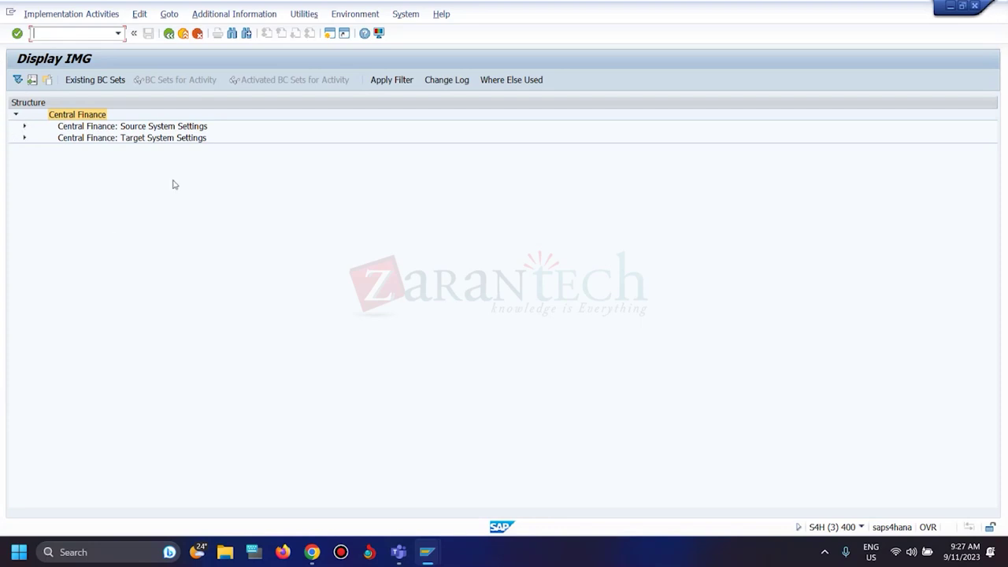
# Step: Expand Central Finance: Target System Settings and its Basic Settings node in the IMG tree
pyautogui.click(23, 138)
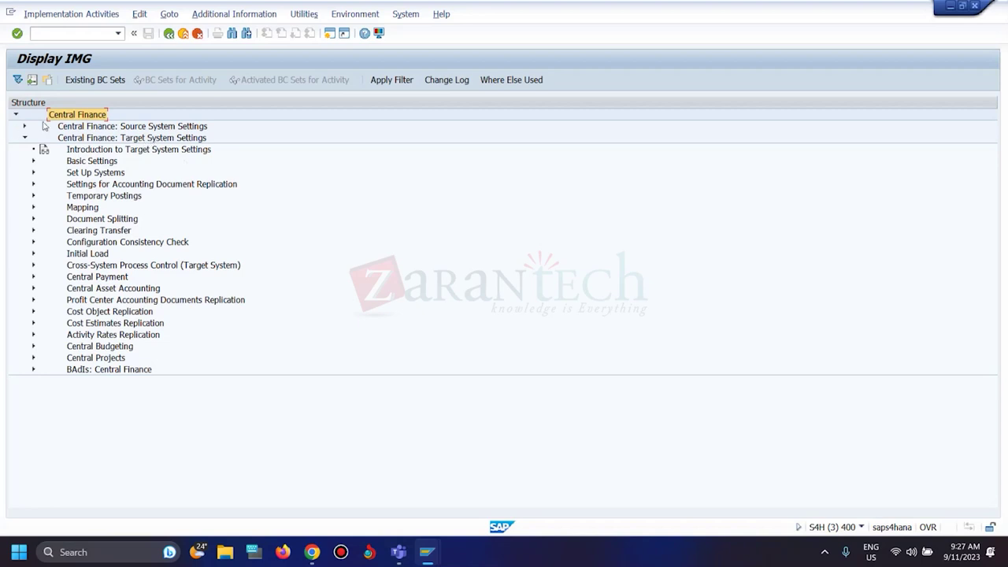
pyautogui.click(163, 127)
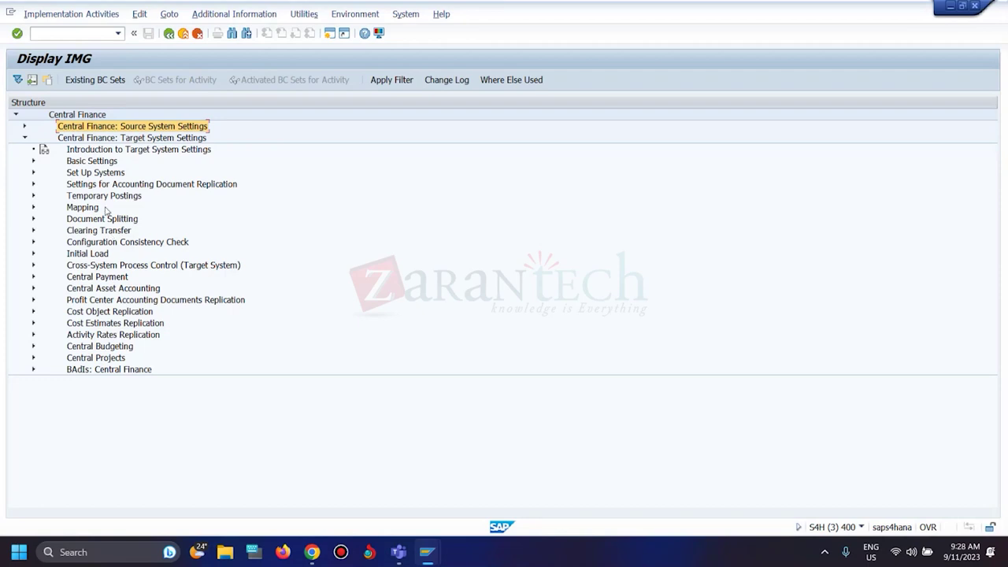
pyautogui.click(34, 161)
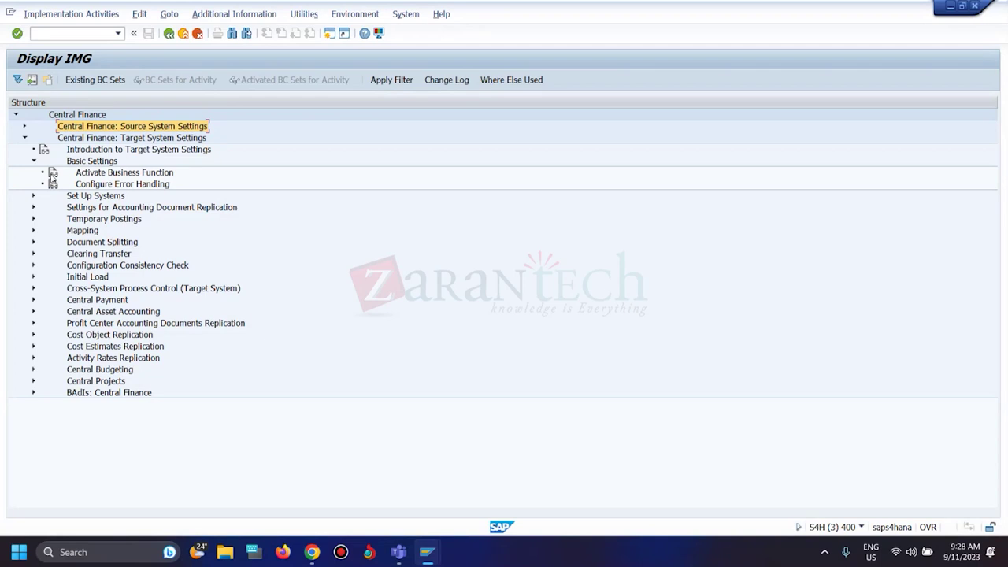
pyautogui.click(55, 174)
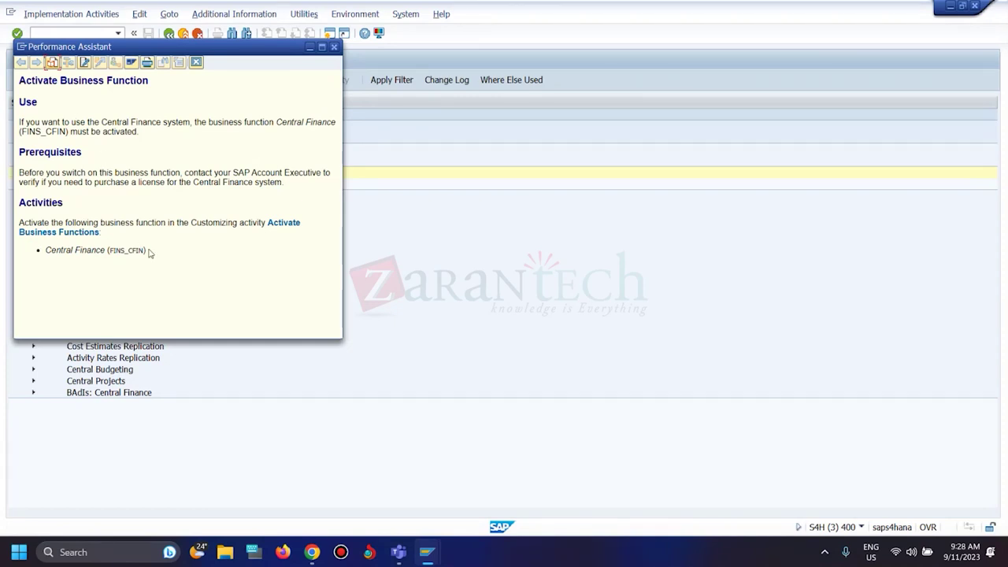
pyautogui.click(274, 230)
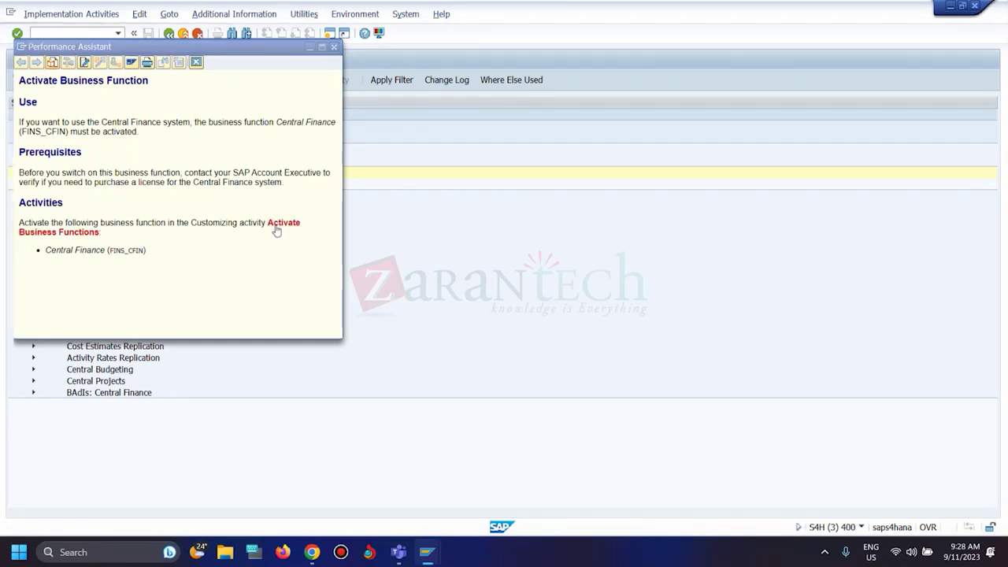
pyautogui.doubleClick(259, 197)
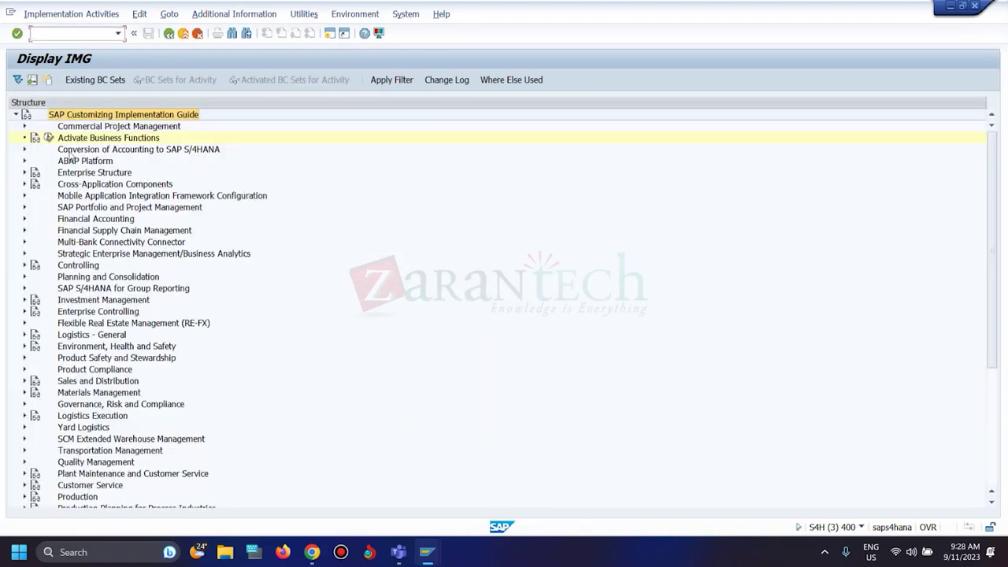
pyautogui.click(93, 149)
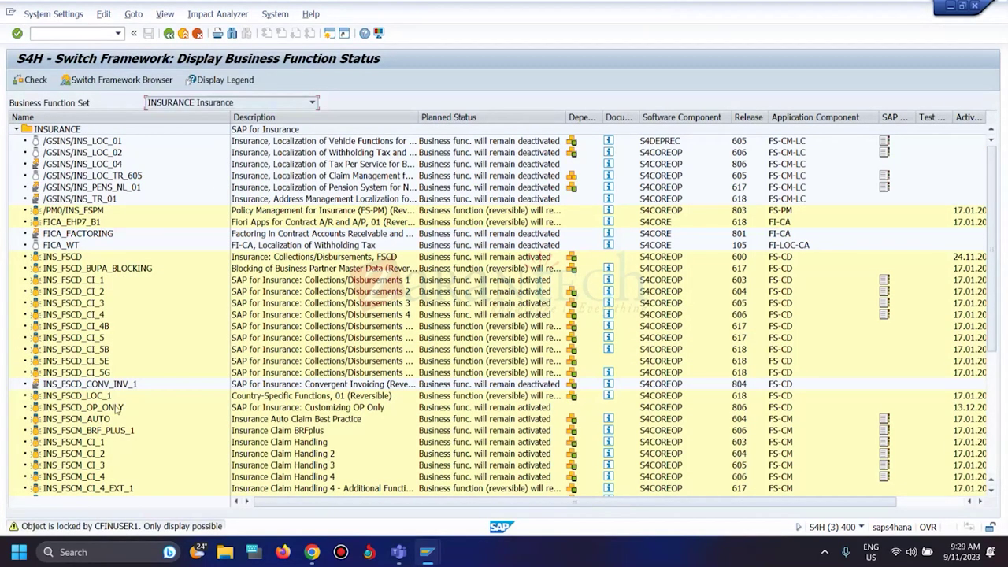
pyautogui.click(168, 34)
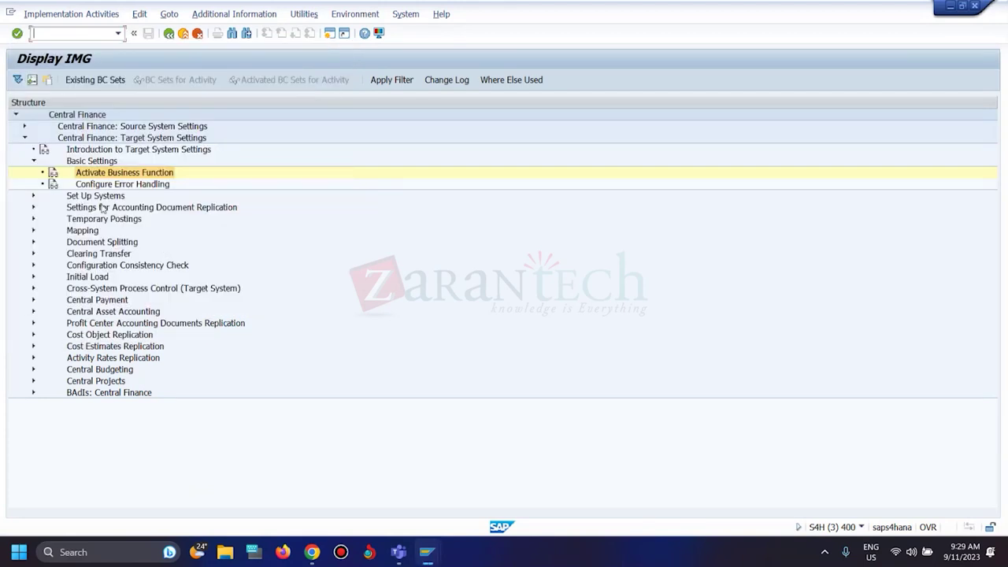
# Step: Read the Configure Error Handling documentation, then close it and return to the SAP menu
pyautogui.click(52, 184)
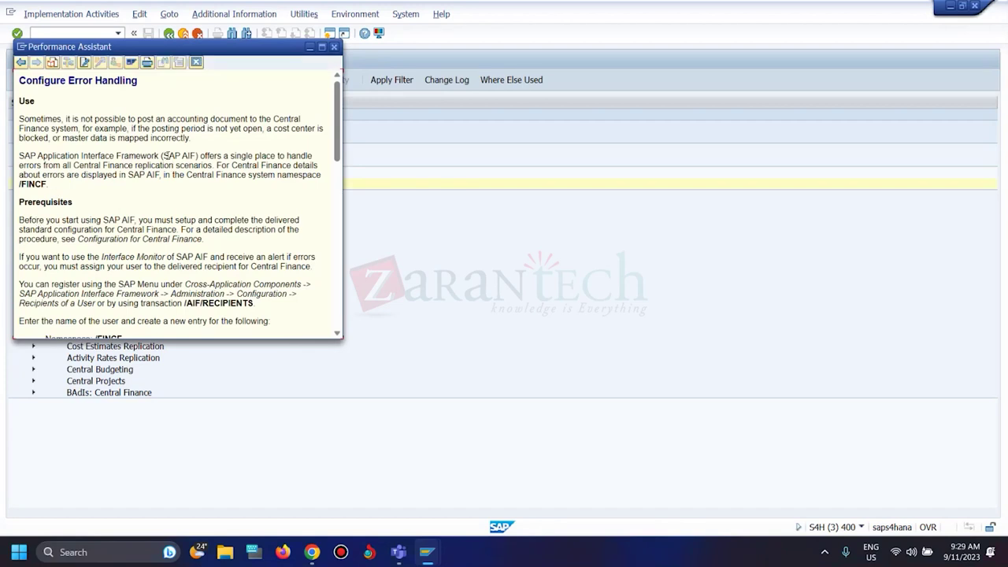
pyautogui.scroll(-5, 166, 156)
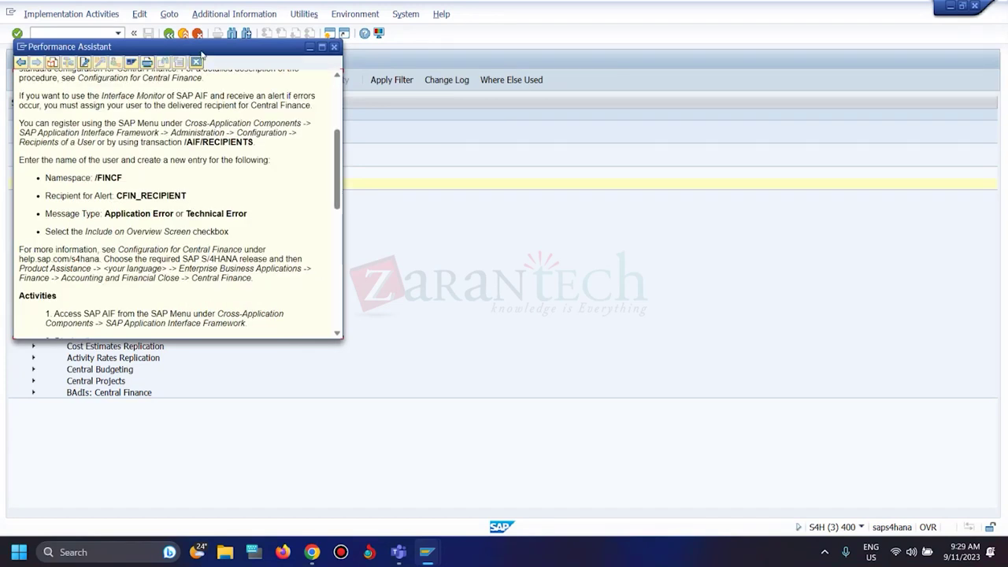
pyautogui.scroll(-1, 167, 259)
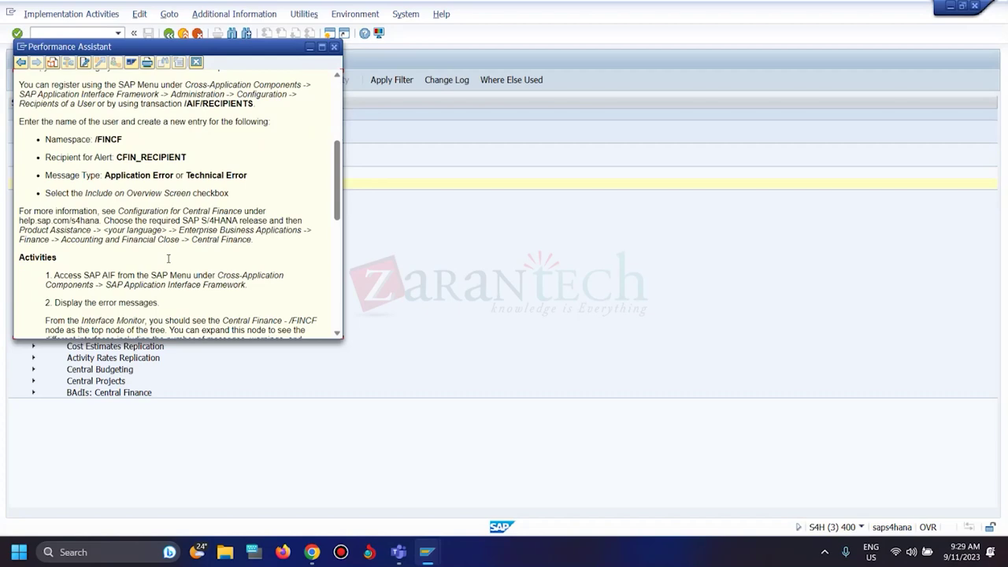
pyautogui.press('Escape')
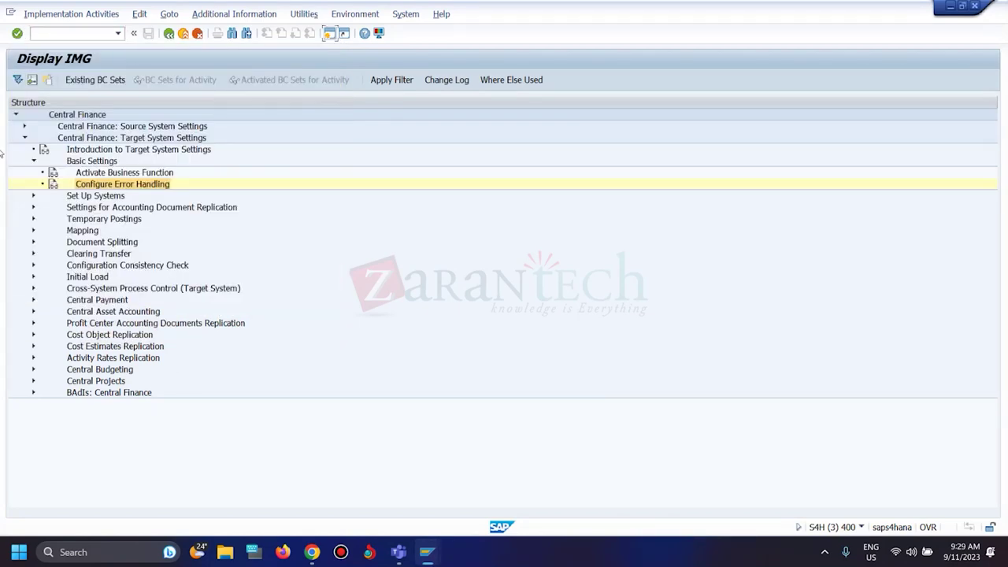
pyautogui.hotkey('shift', 'F3')
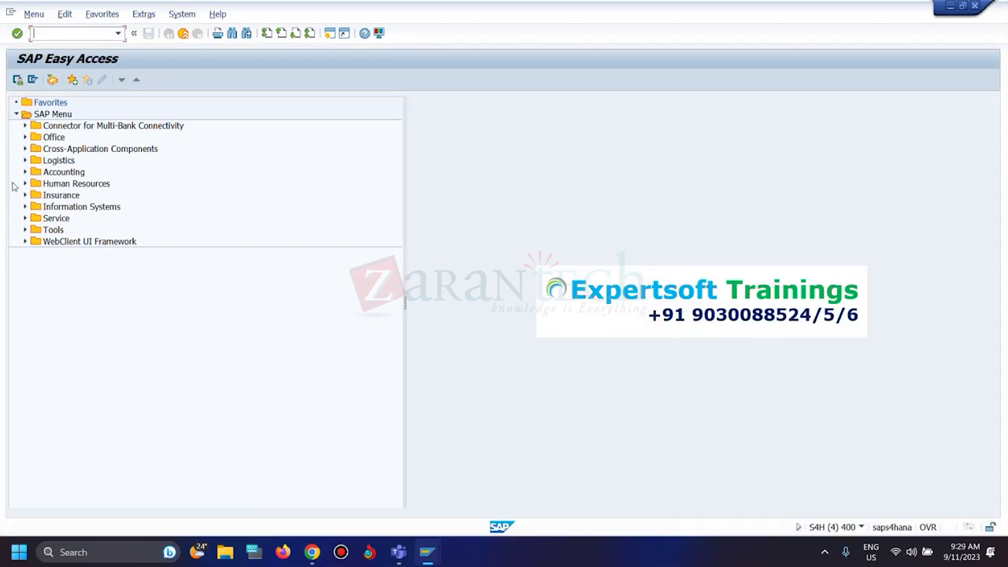
# Step: Expand Accounting and run /ncfin to open the Central Finance menu
pyautogui.click(25, 172)
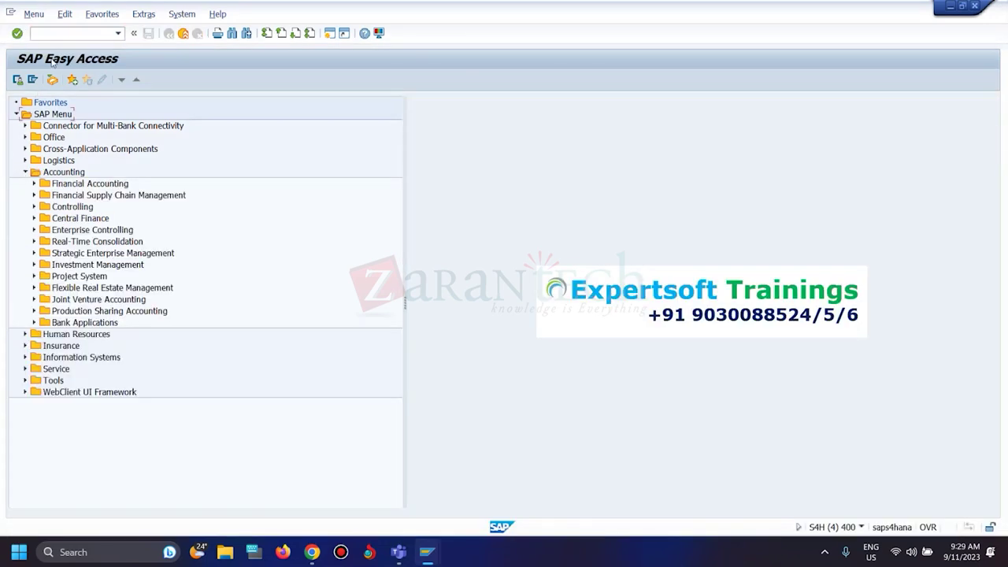
pyautogui.click(31, 34)
pyautogui.write('/ncfin')
pyautogui.press('Return')
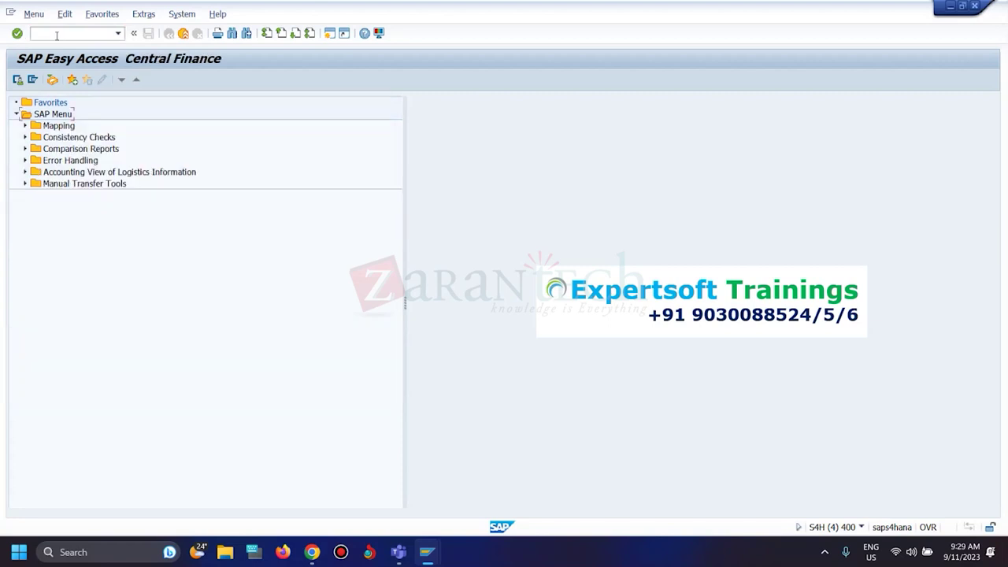
# Step: Under Error Handling, launch the web monitor allowing access, then start FINS_CFIN_AIF_IFMON
pyautogui.click(25, 160)
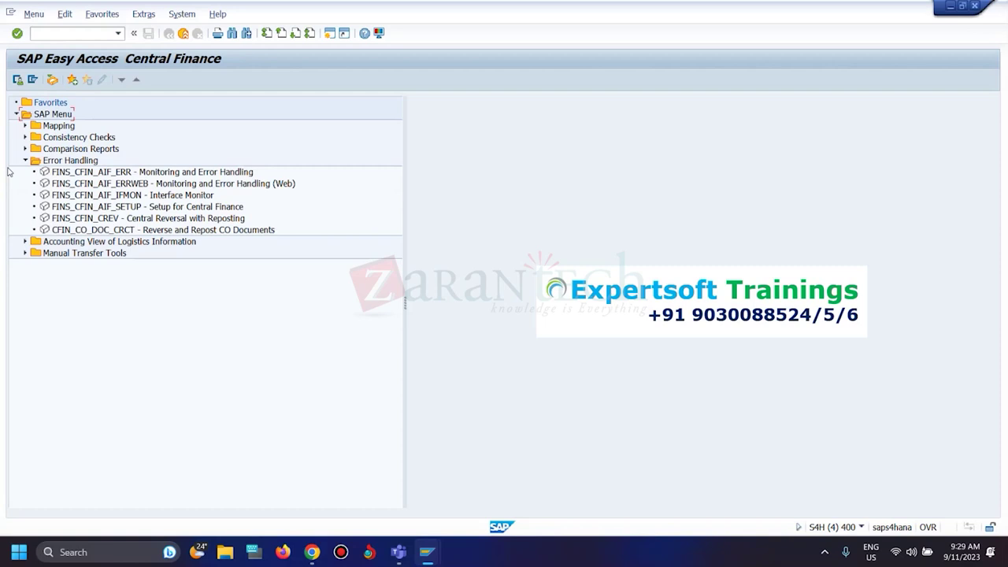
pyautogui.doubleClick(85, 184)
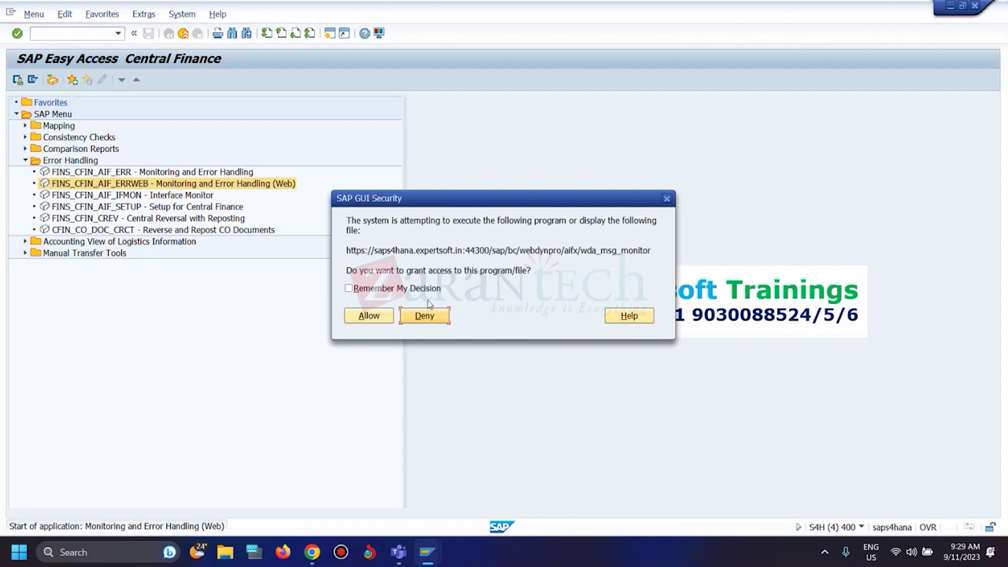
pyautogui.click(367, 316)
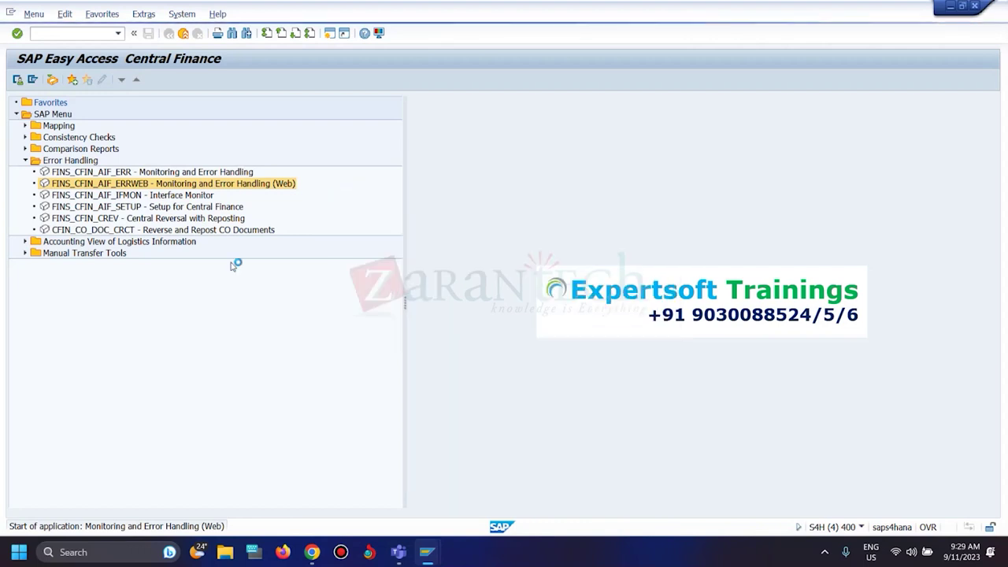
pyautogui.doubleClick(126, 195)
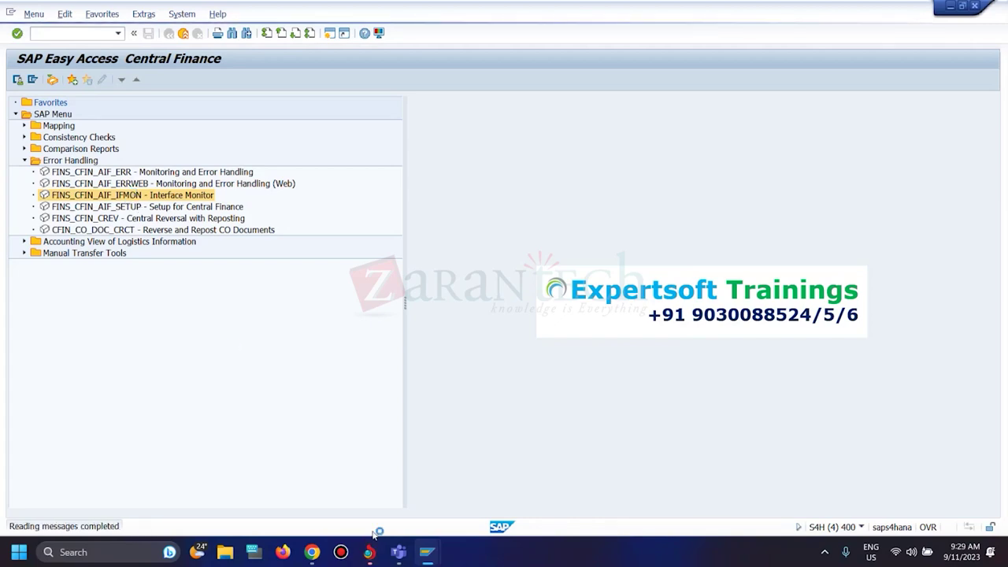
pyautogui.moveTo(369, 547)
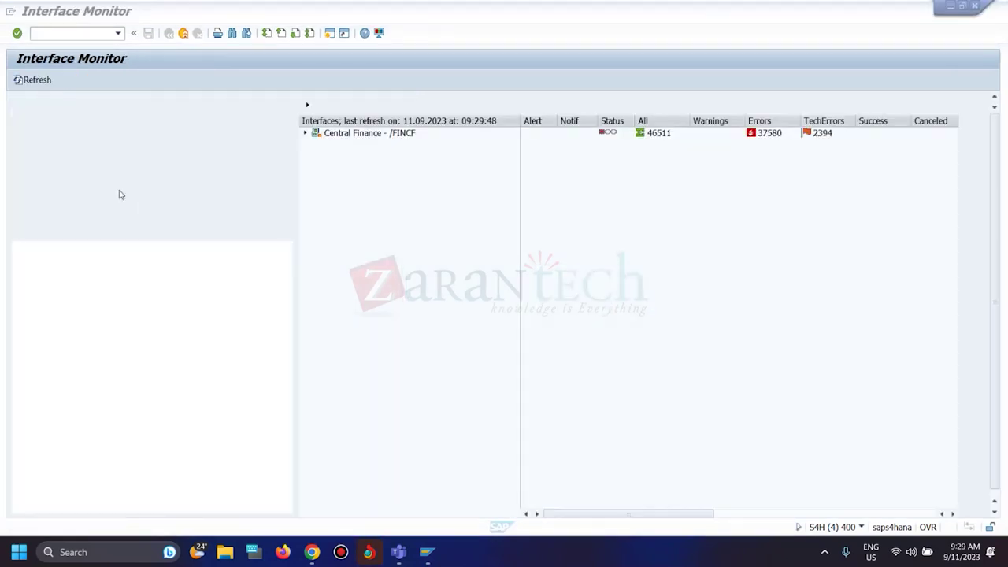
# Step: List the interfaces under Central Finance - /FINCF, switching between the monitor and IMG windows
pyautogui.click(305, 134)
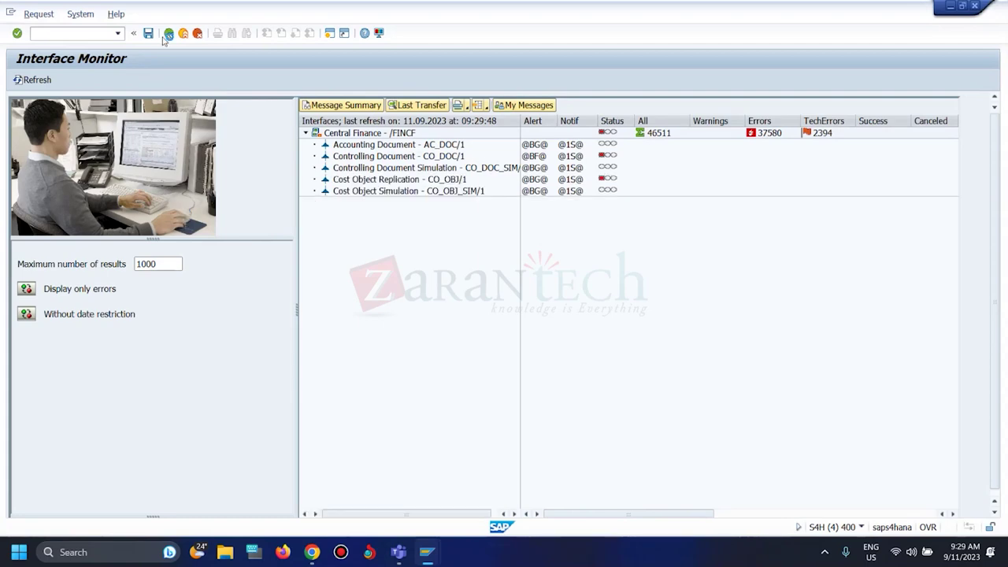
pyautogui.hotkey('alt', 'Tab')
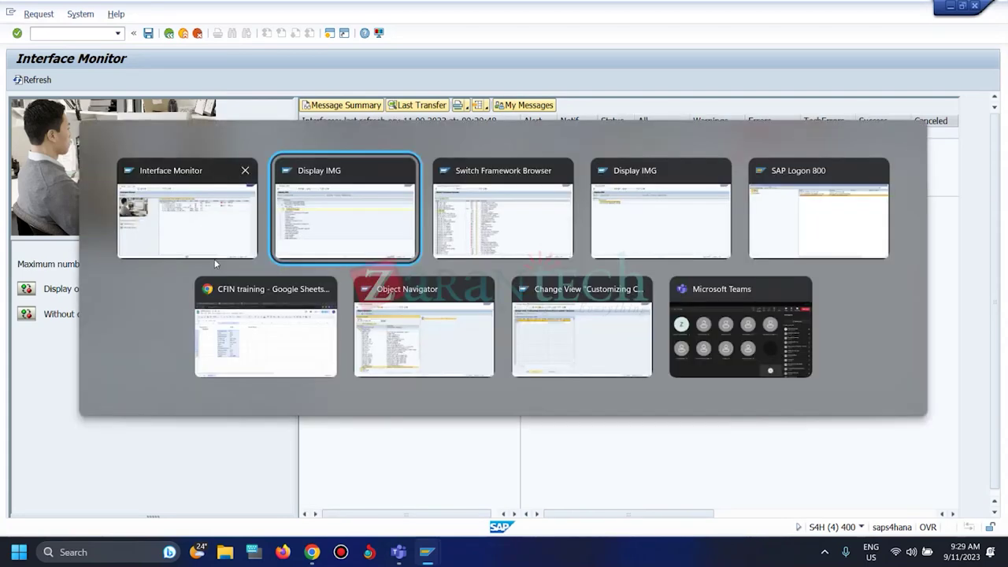
pyautogui.press('Escape')
pyautogui.hotkey('alt', 'Tab')
pyautogui.click(186, 244)
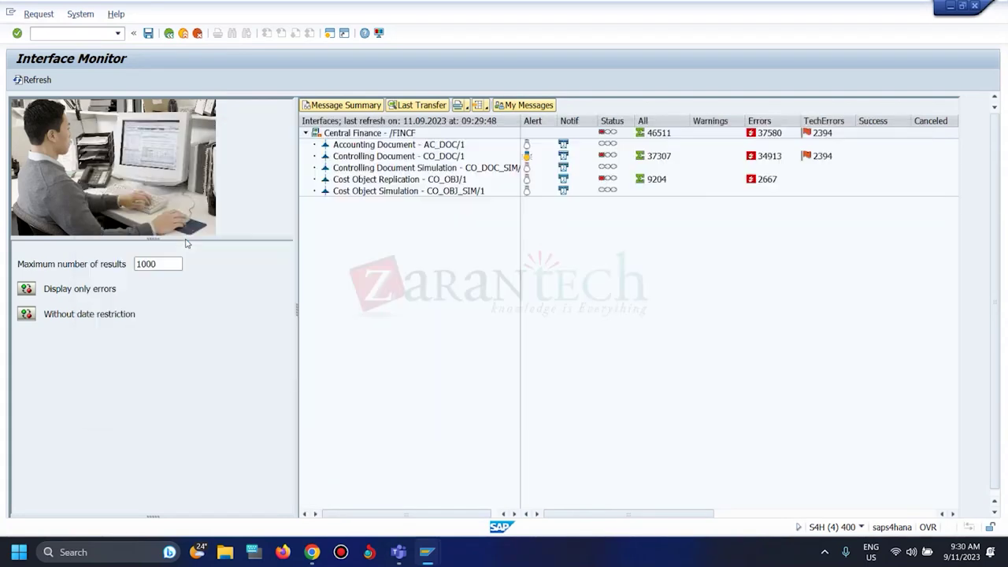
pyautogui.hotkey('alt', 'Tab')
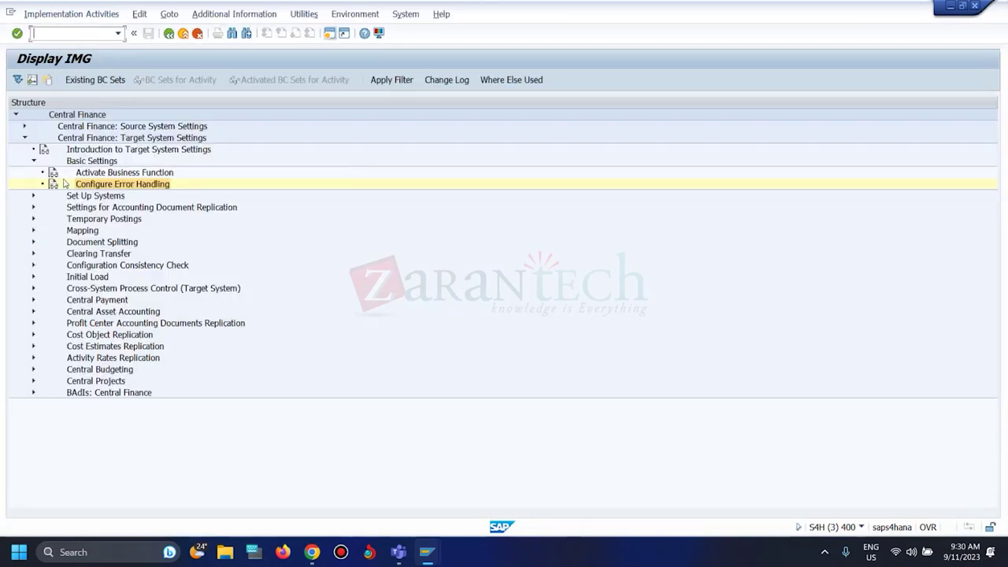
pyautogui.hotkey('alt', 'Tab')
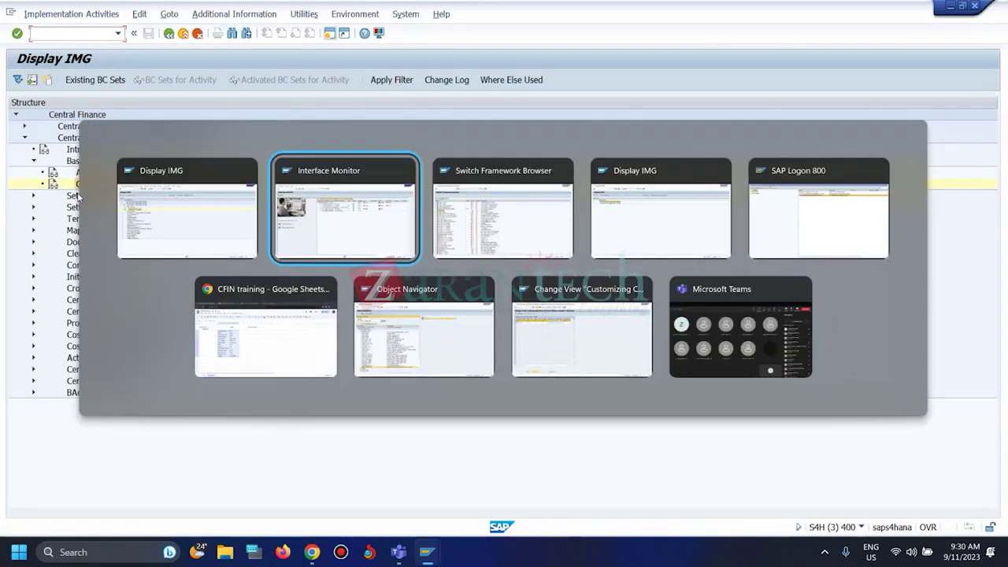
pyautogui.click(273, 218)
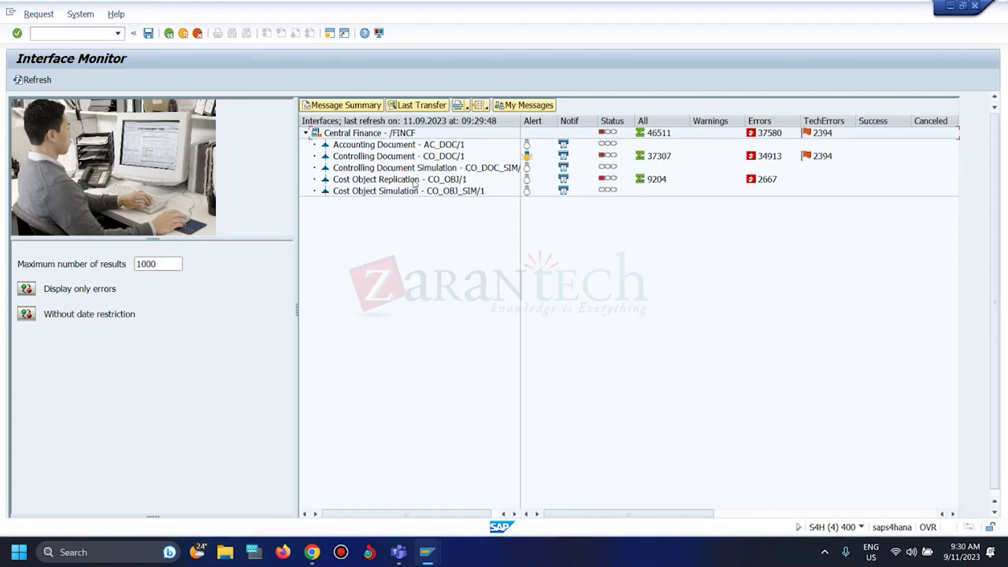
# Step: Restart the Interface Monitor, relist the /FINCF interfaces, then return to the IMG session
pyautogui.click(170, 34)
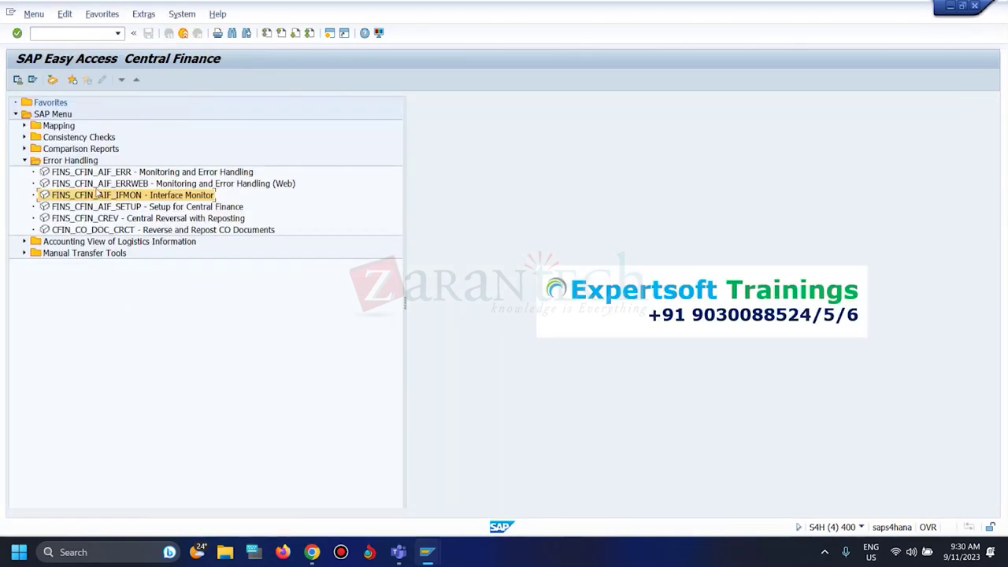
pyautogui.doubleClick(103, 196)
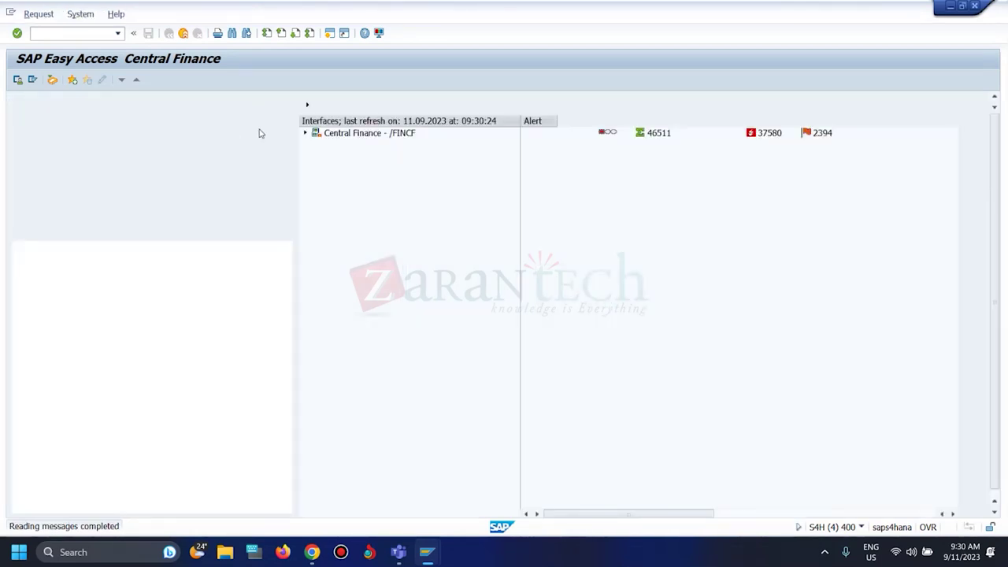
pyautogui.click(306, 134)
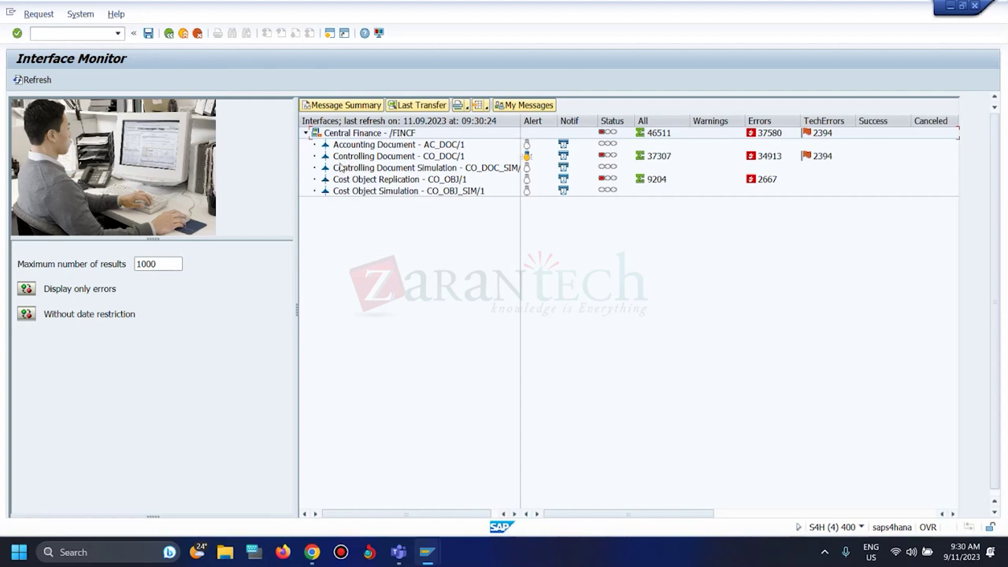
pyautogui.hotkey('alt', 'Tab')
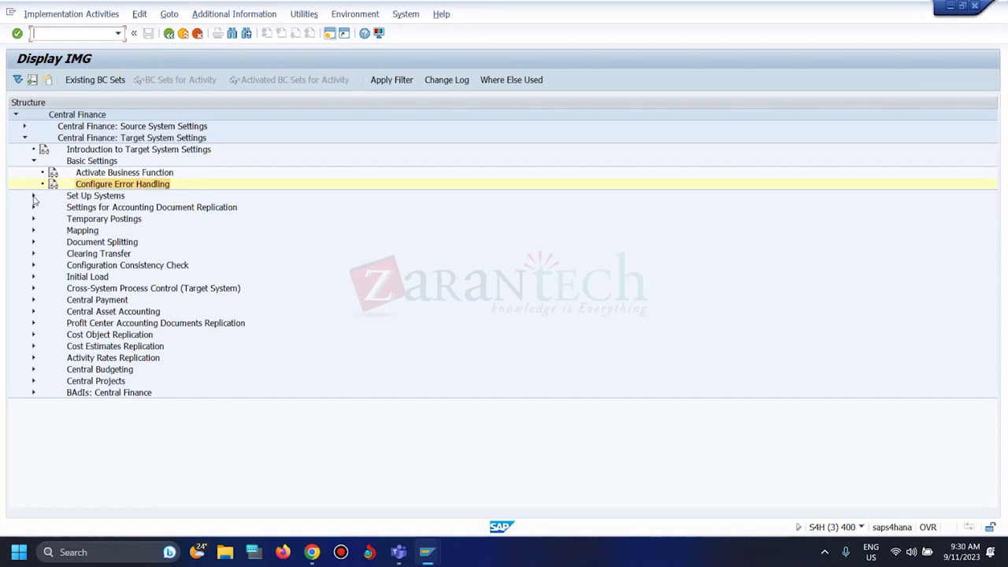
# Step: Under Set Up Systems, execute Assign AIF Runtime Configuration Group and inspect the FI Posting Notification row
pyautogui.click(33, 196)
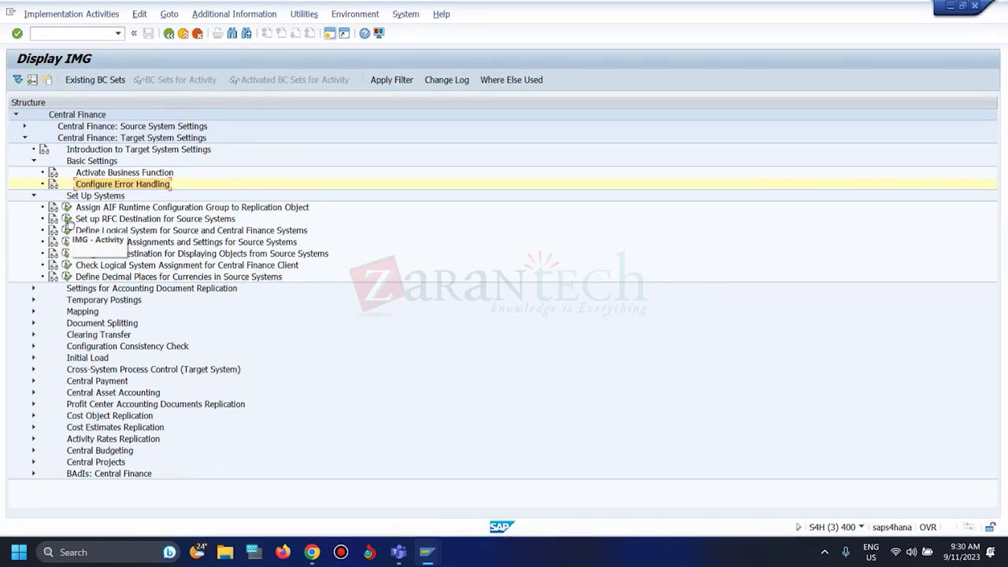
pyautogui.click(67, 208)
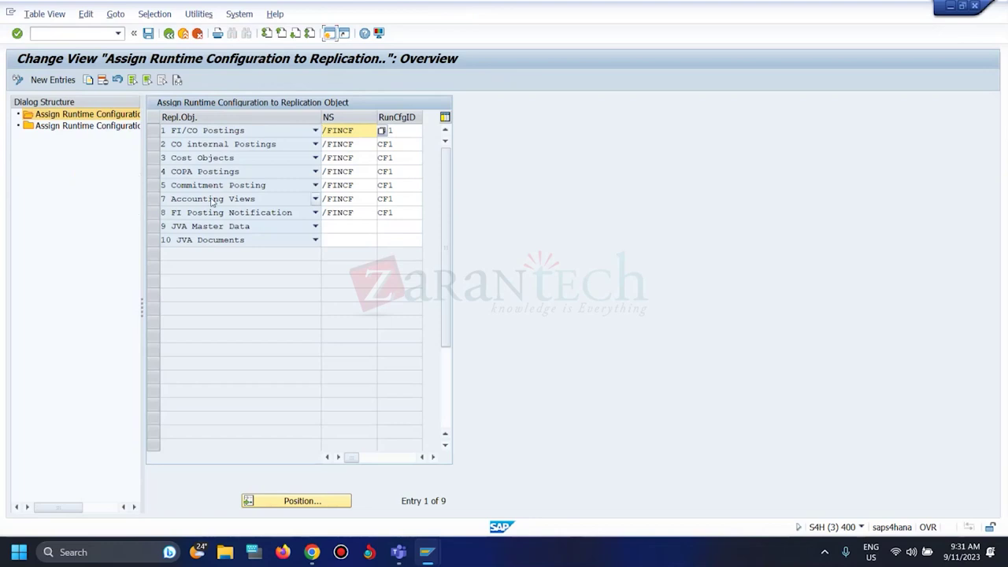
pyautogui.click(349, 214)
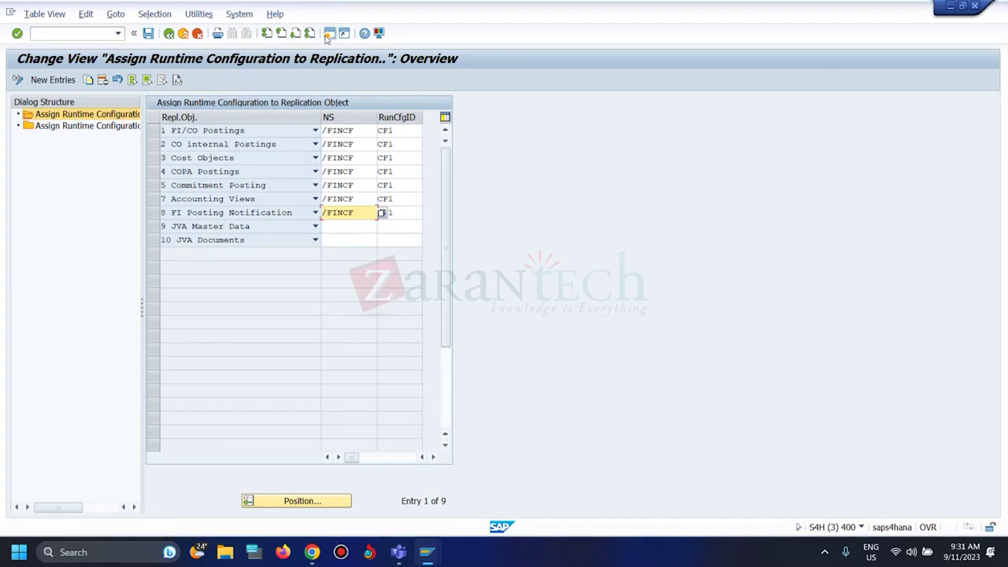
pyautogui.moveTo(426, 551)
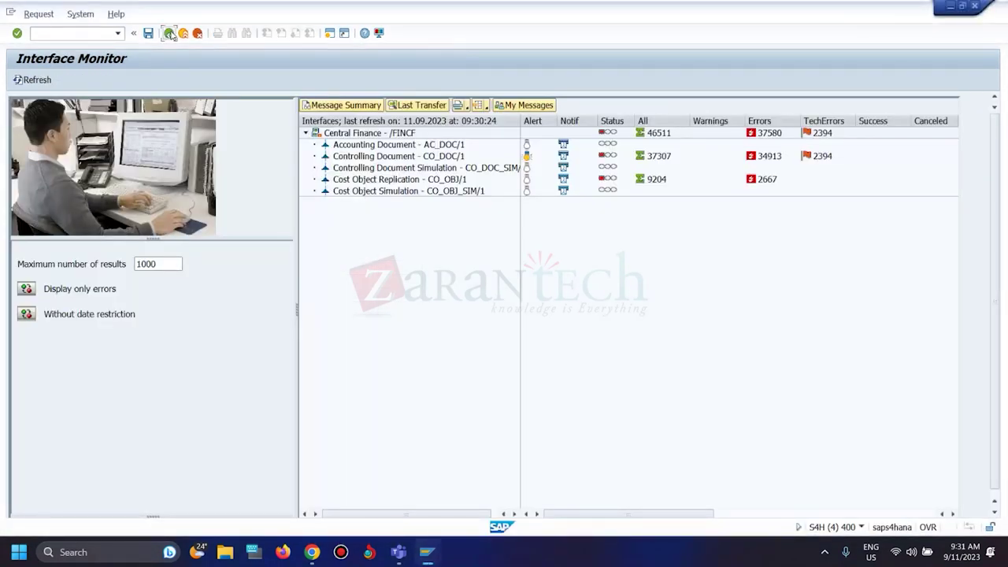
# Step: Restart FINS_CFIN_AIF_IFMON, list /FINCF interfaces with a wider name column, then return to the table
pyautogui.click(169, 34)
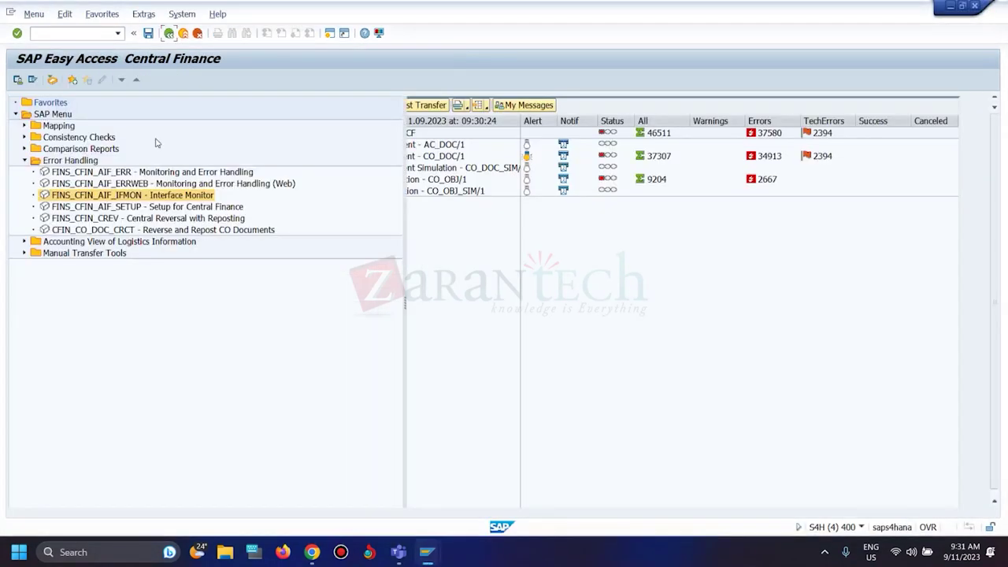
pyautogui.doubleClick(89, 197)
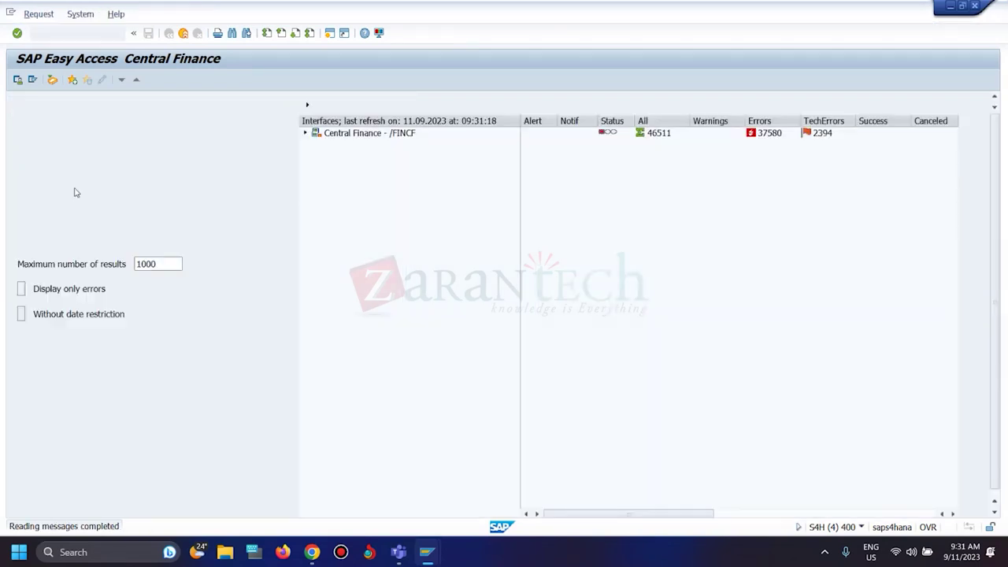
pyautogui.click(305, 132)
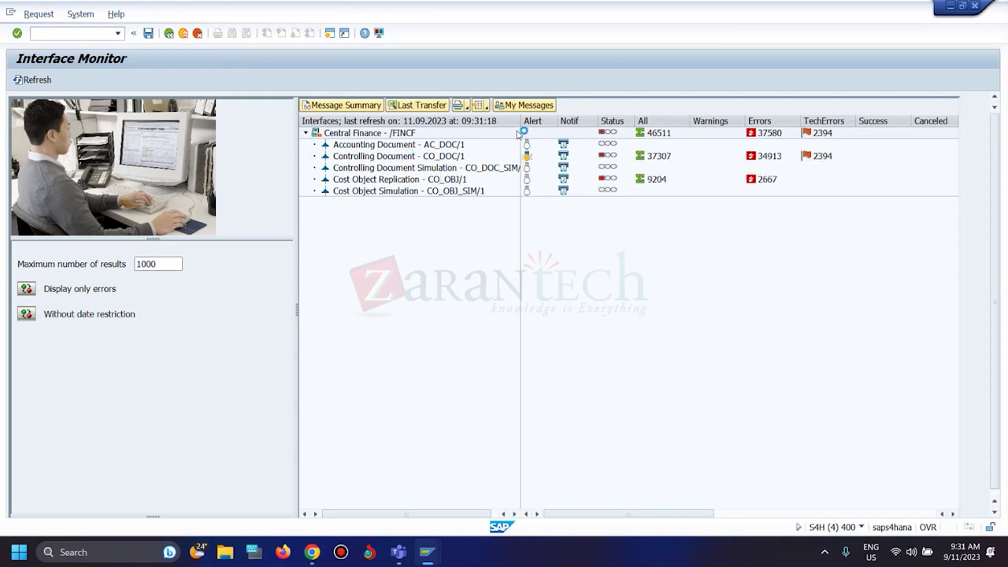
pyautogui.moveTo(521, 120); pyautogui.dragTo(527, 120)
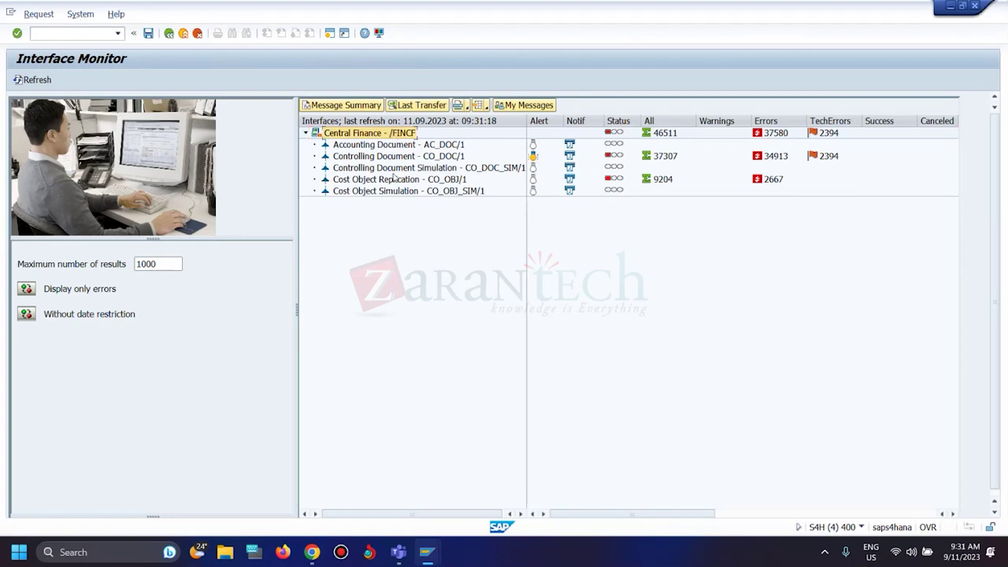
pyautogui.press('F3')
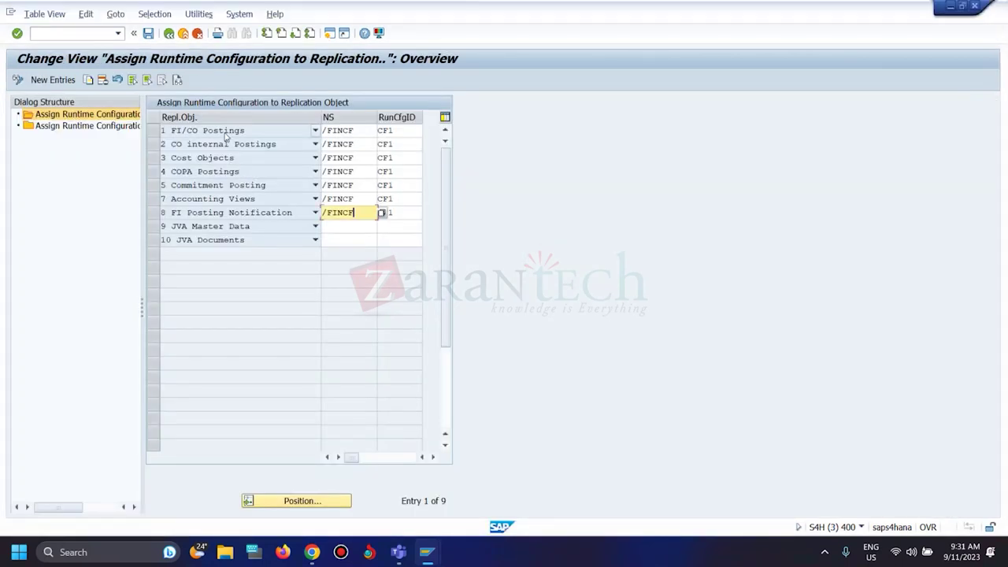
# Step: Check the FI/CO and CO internal Postings namespaces and view the /BNARB and /FINCF namespace list
pyautogui.click(359, 131)
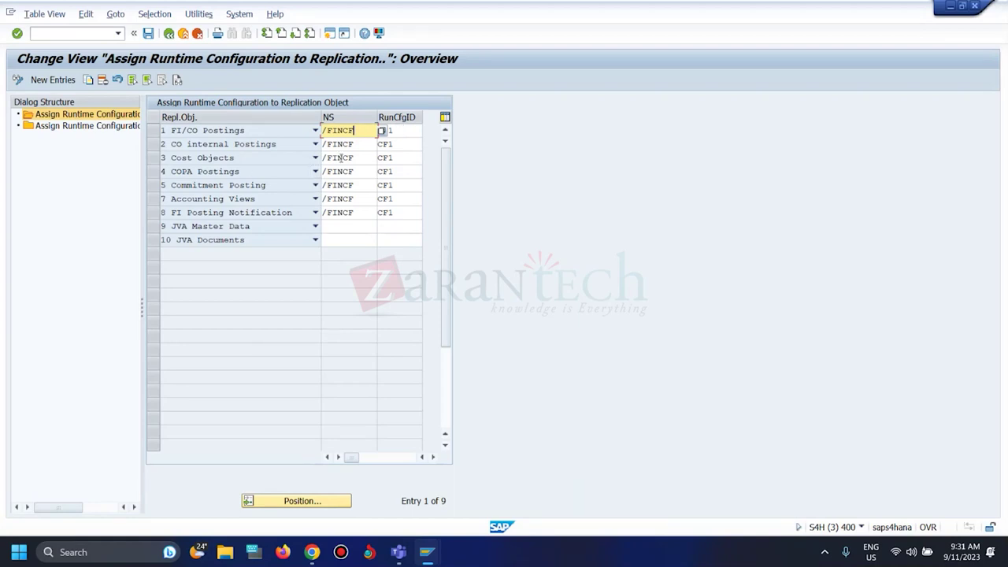
pyautogui.click(359, 144)
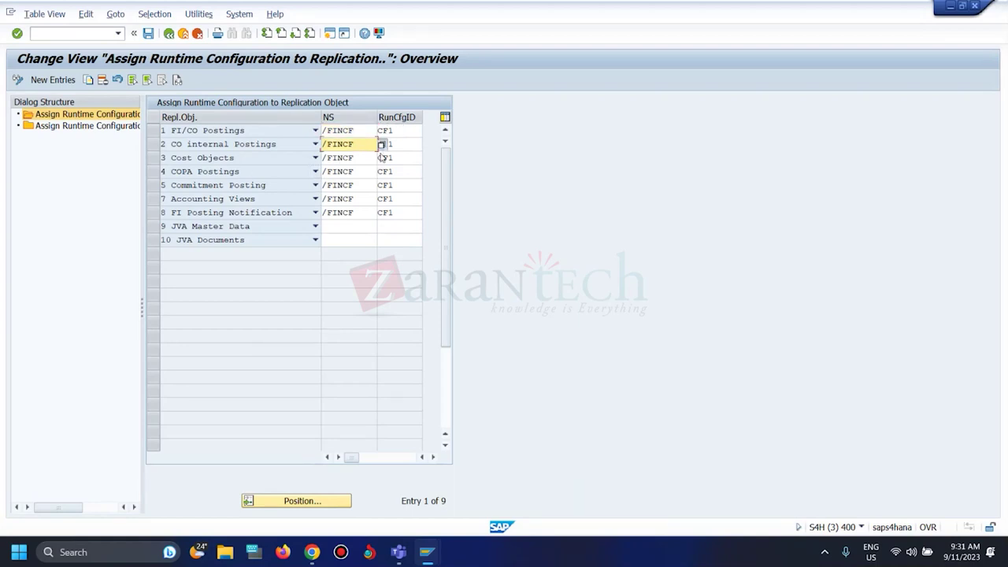
pyautogui.click(381, 145)
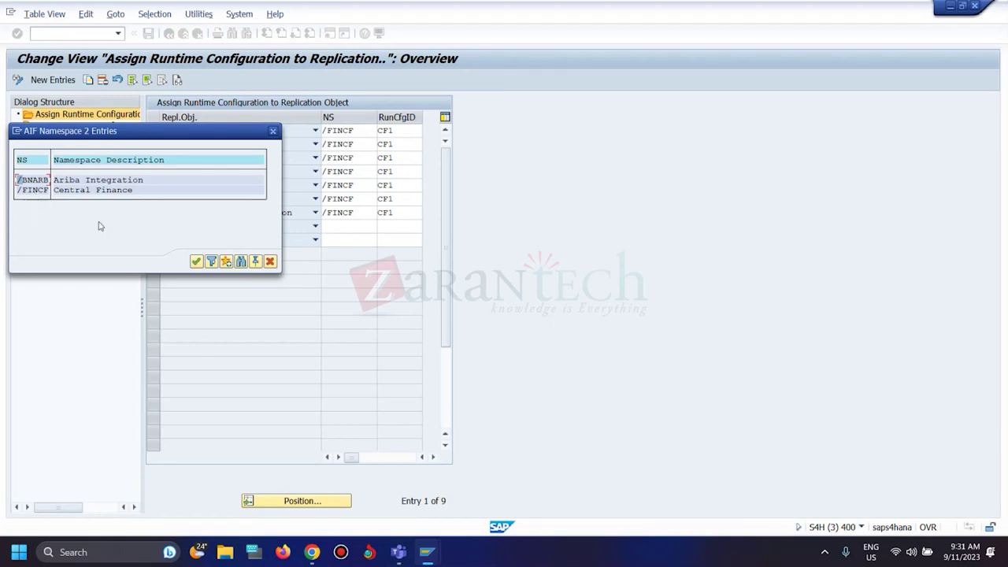
pyautogui.click(270, 261)
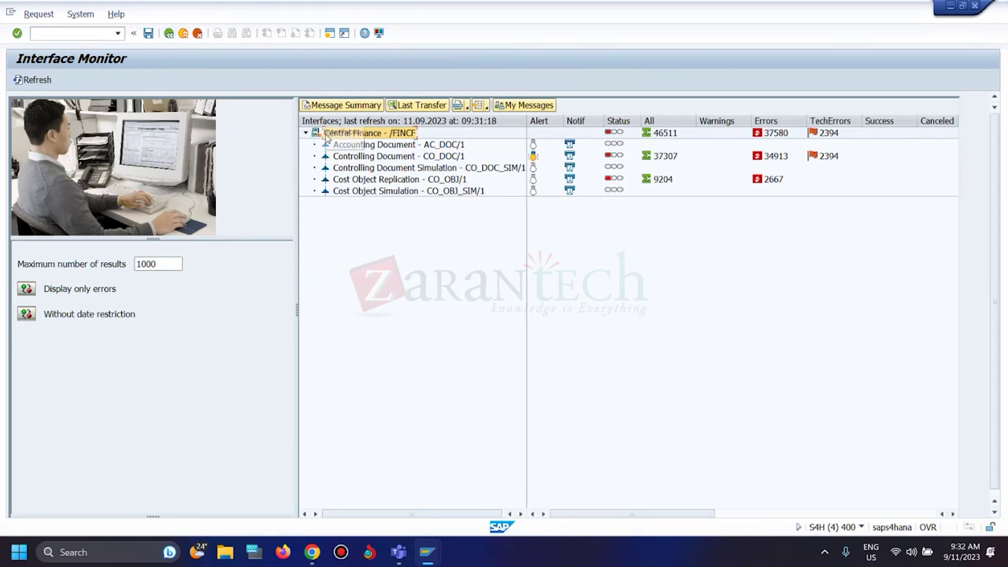
# Step: Return to the Central Finance menu and launch Monitoring and Error Handling (FINS_CFIN_AIF_ERR)
pyautogui.click(371, 145)
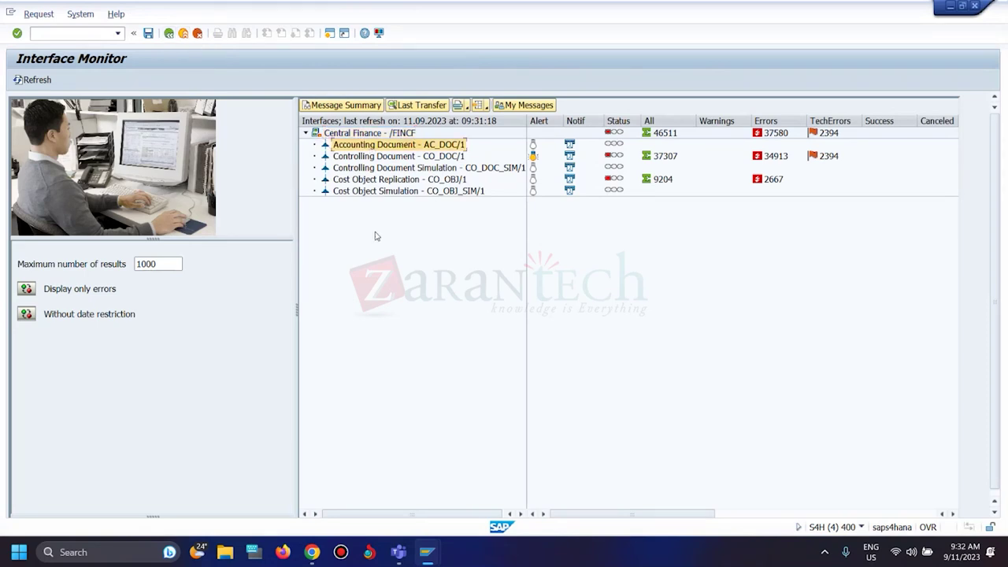
pyautogui.click(169, 33)
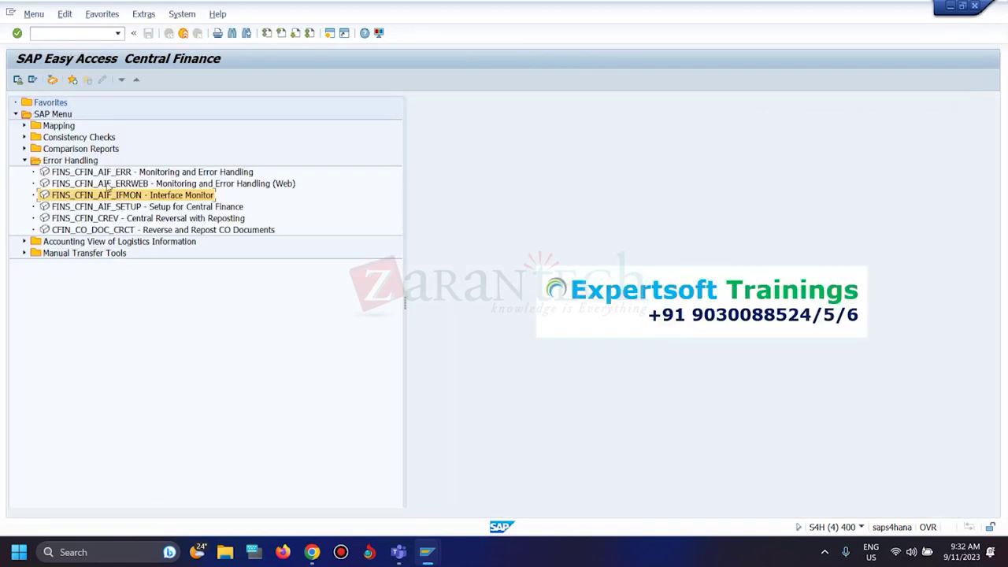
pyautogui.click(108, 186)
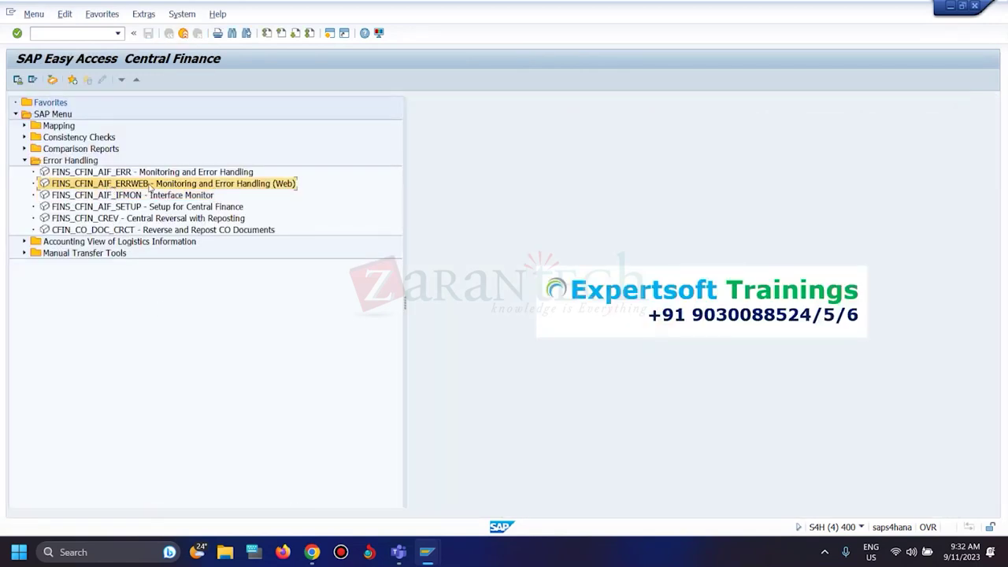
pyautogui.doubleClick(134, 173)
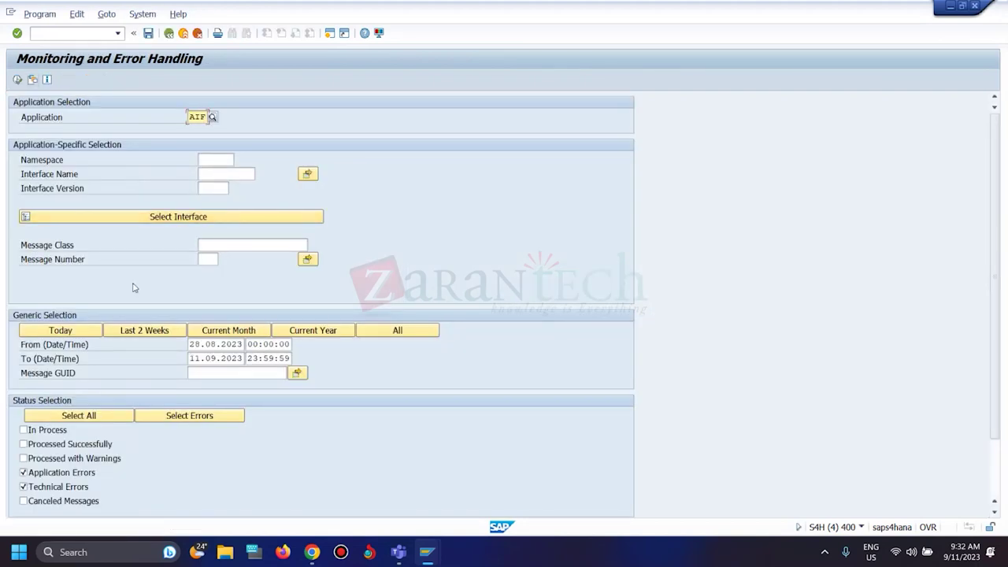
# Step: Expand /FINCF and AC_DOC in the interface tree, then switch to the CFIN training Google Doc
pyautogui.click(186, 216)
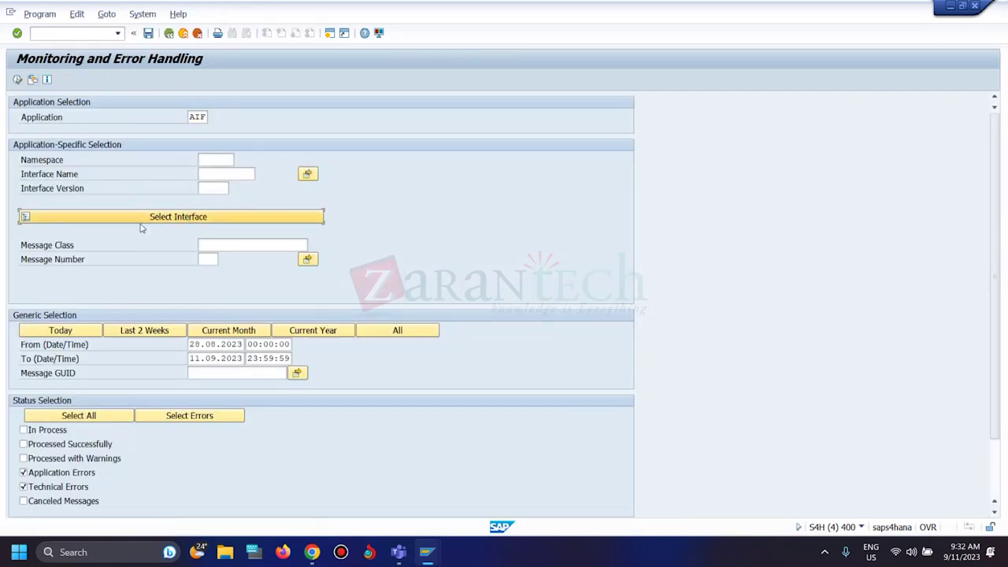
pyautogui.click(328, 136)
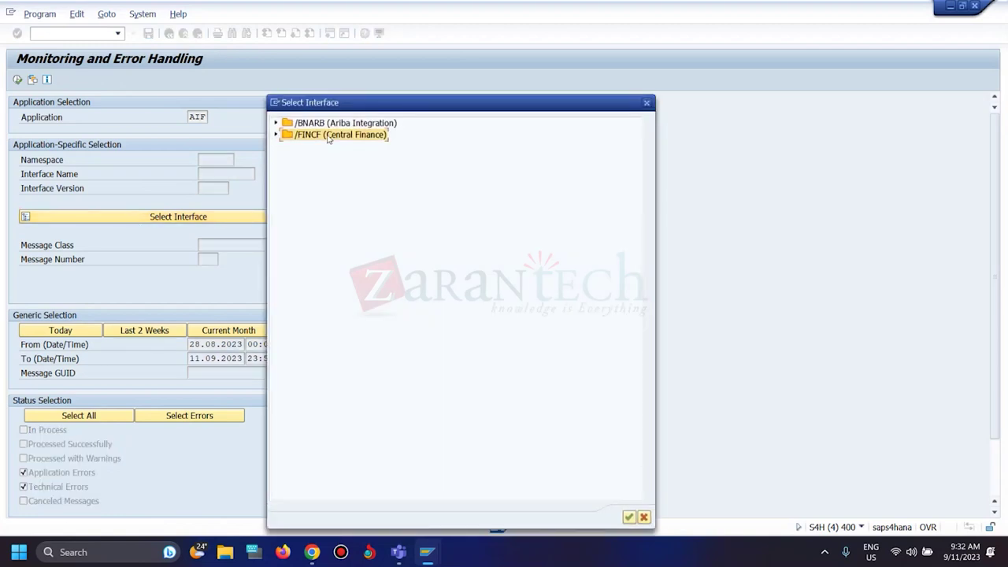
pyautogui.click(277, 135)
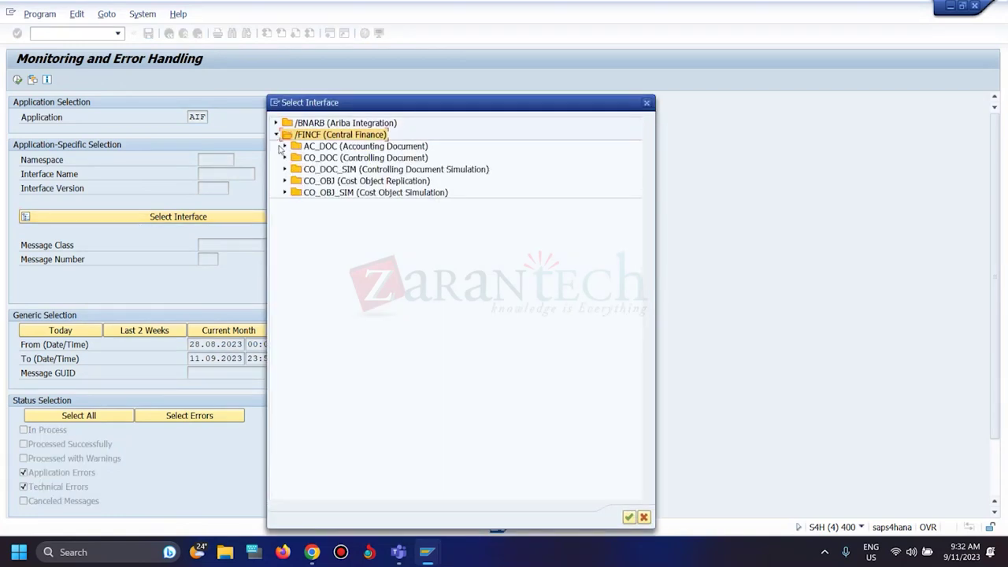
pyautogui.click(284, 147)
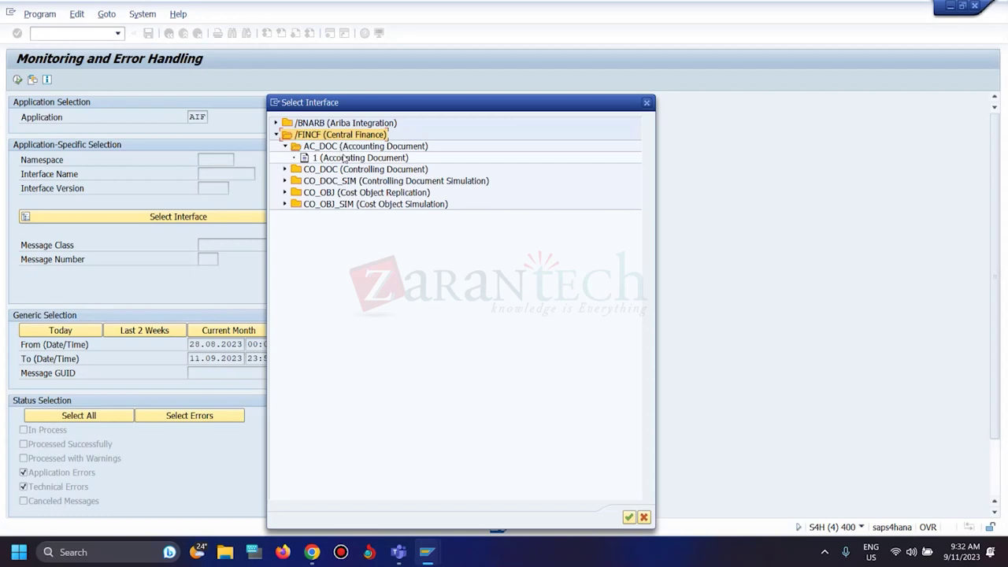
pyautogui.click(312, 552)
pyautogui.click(236, 11)
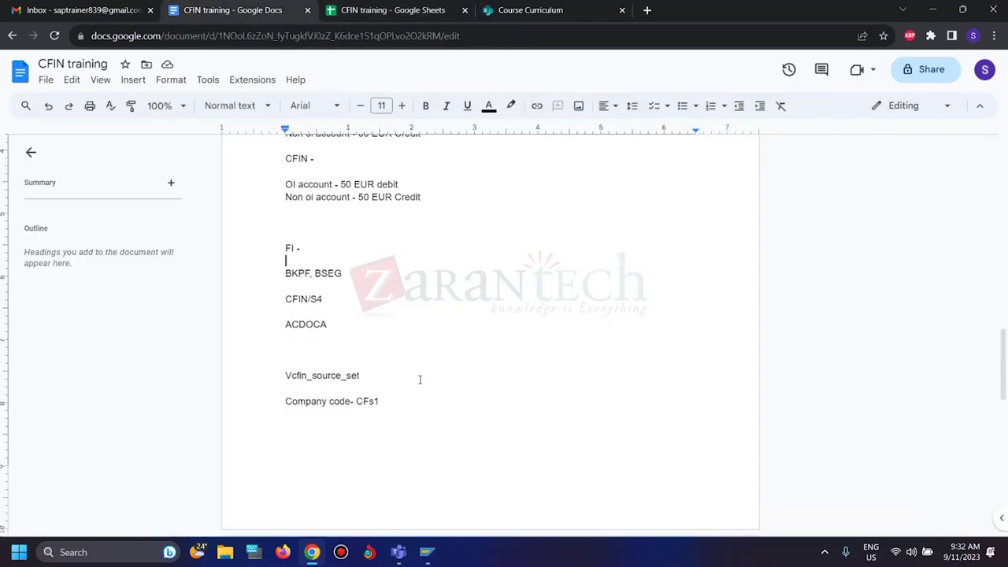
# Step: Scroll the CFIN training notes, highlight the '2- FICO posting -' line, and return to SAP
pyautogui.scroll(8, 419, 379)
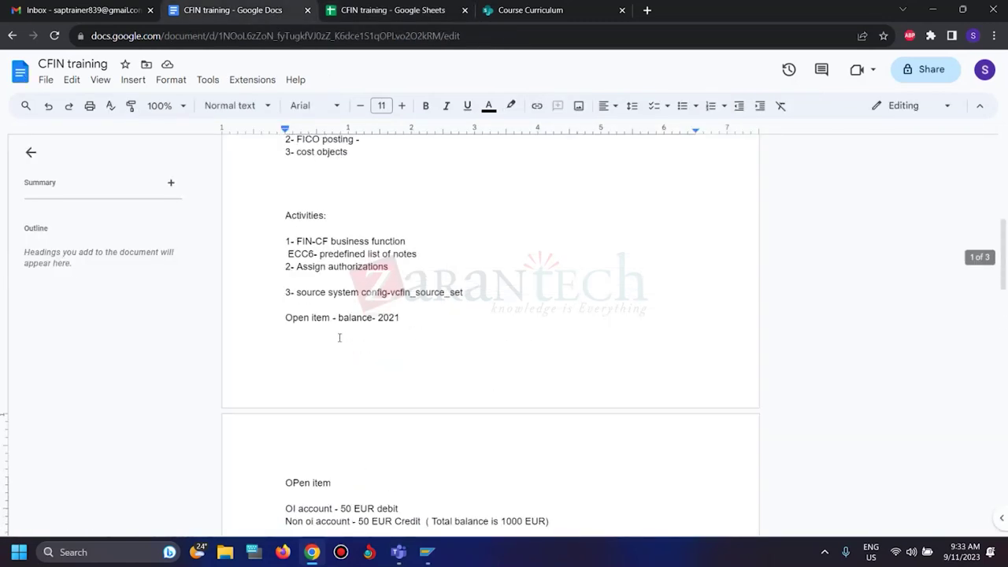
pyautogui.scroll(4, 346, 323)
pyautogui.scroll(-2, 362, 298)
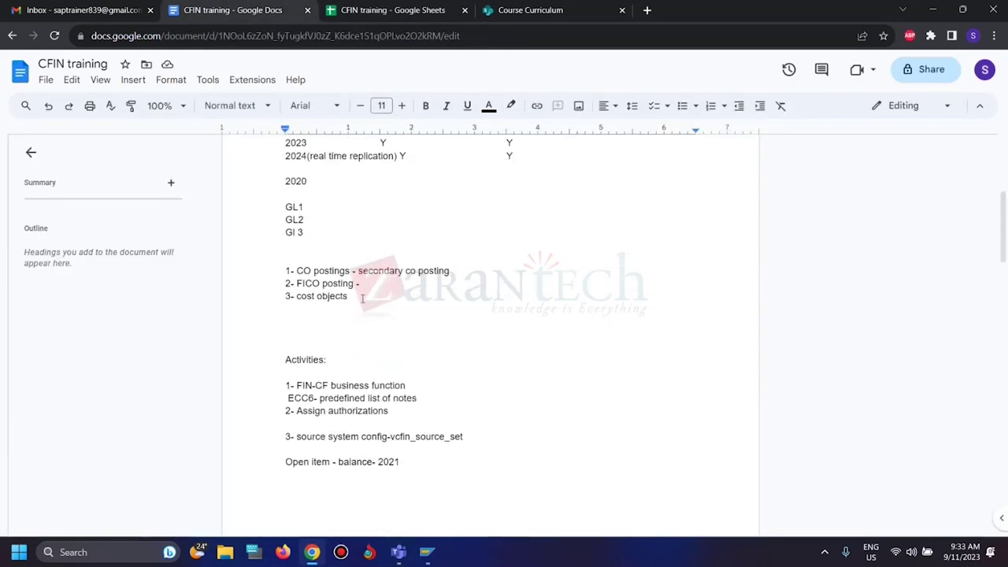
pyautogui.moveTo(360, 284); pyautogui.dragTo(284, 288)
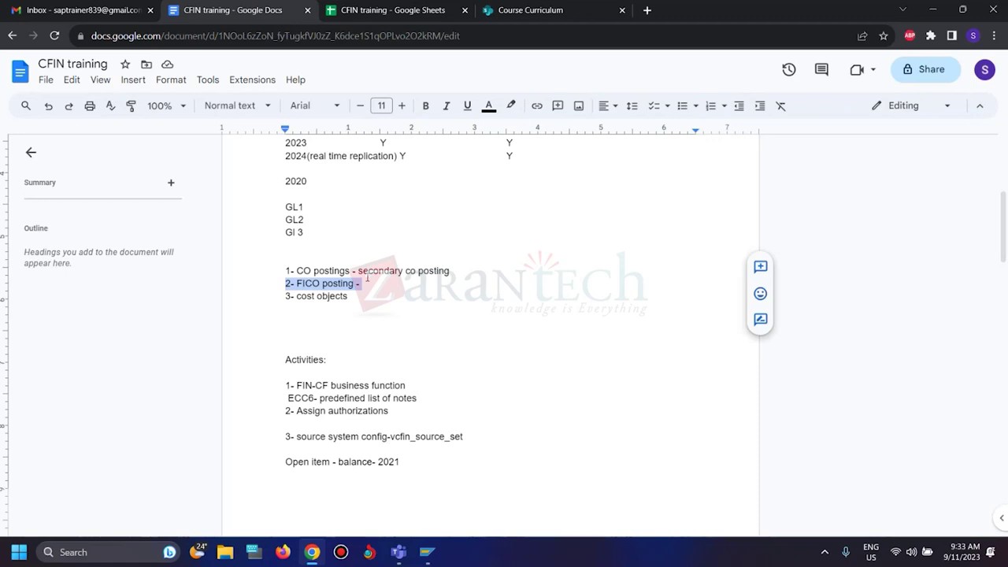
pyautogui.hotkey('alt', 'Tab')
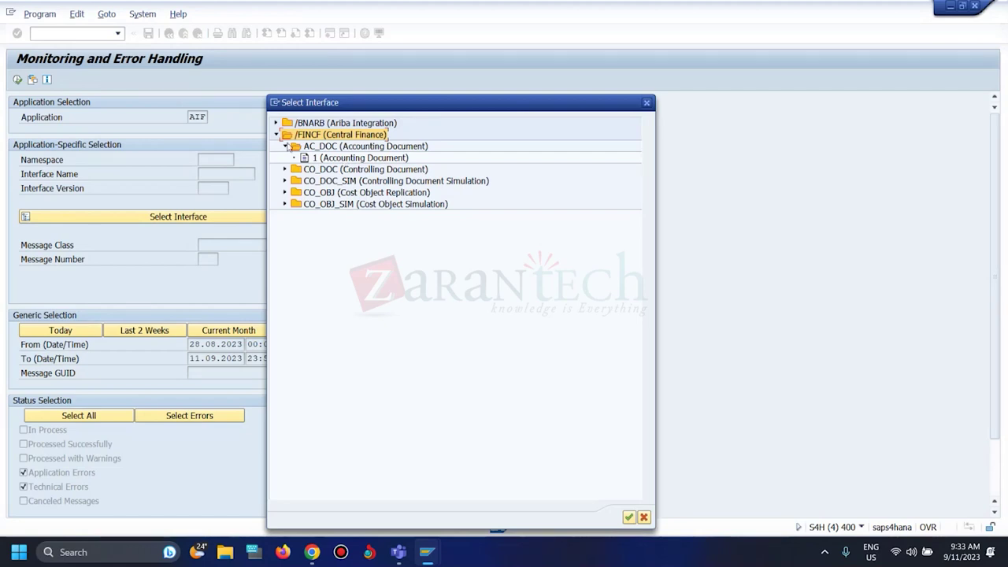
# Step: Choose /FINCF AC_DOC version 1 as the interface and select all message statuses
pyautogui.doubleClick(341, 160)
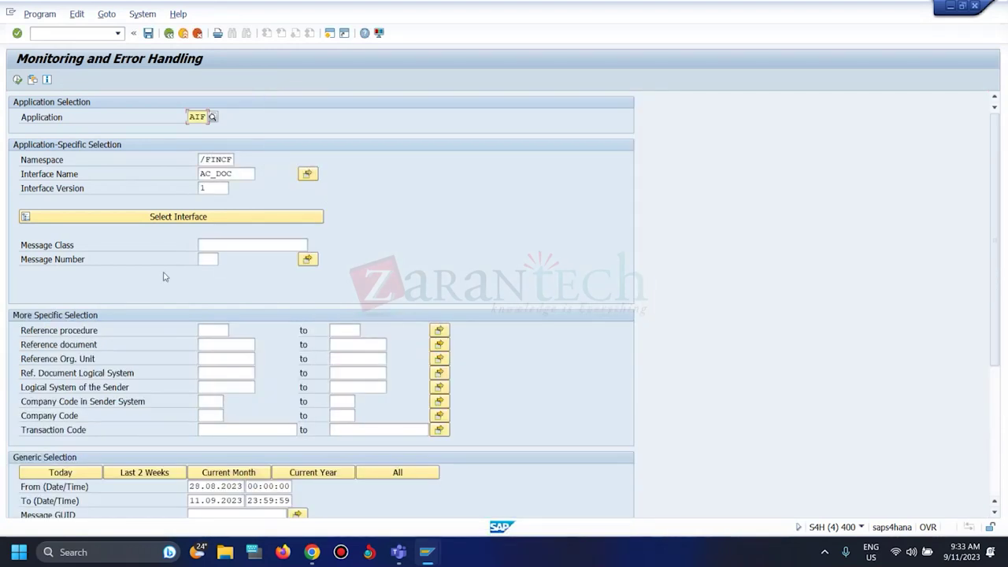
pyautogui.scroll(-3, 155, 327)
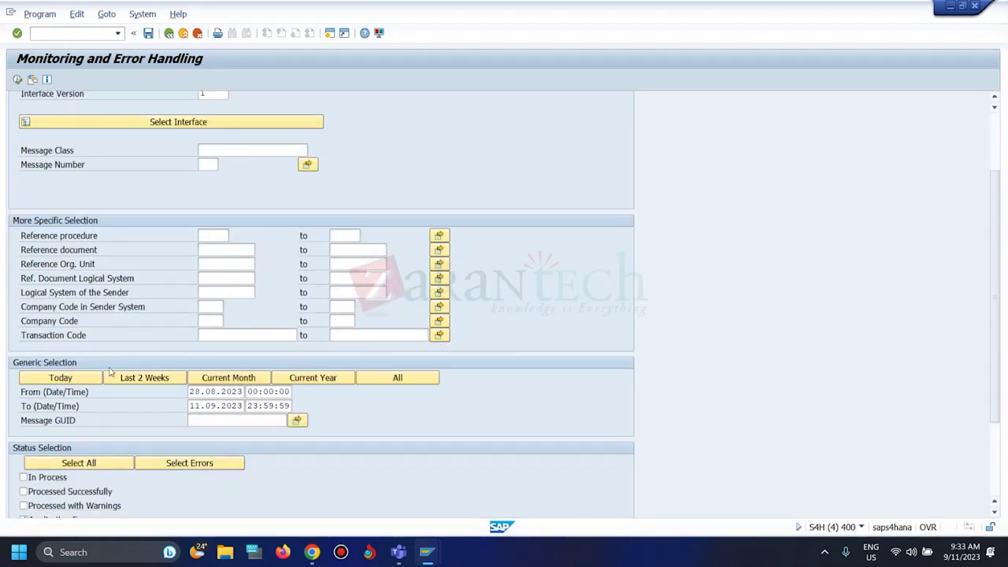
pyautogui.scroll(-1, 162, 384)
pyautogui.scroll(-2, 142, 394)
pyautogui.click(79, 415)
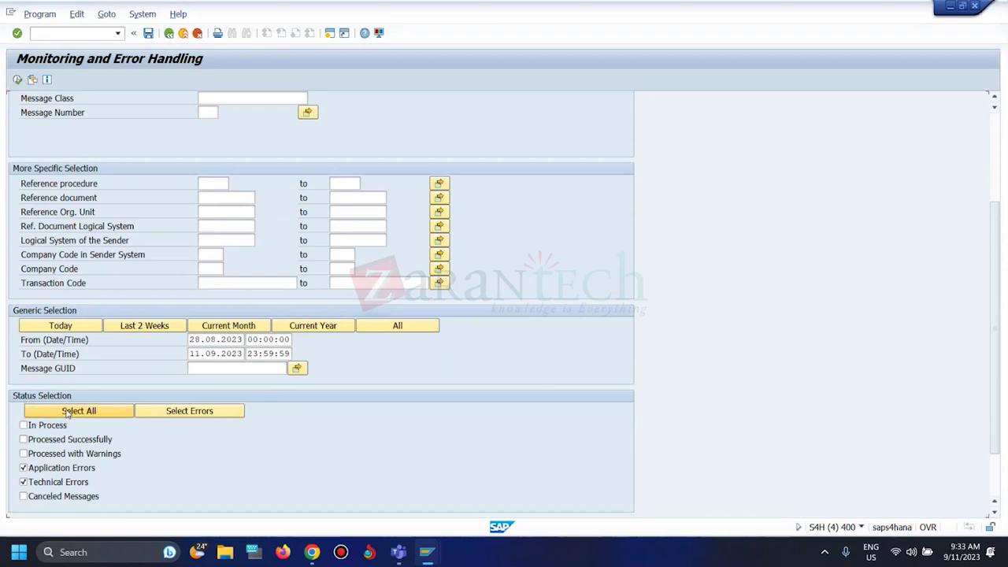
# Step: Execute the error handling selection, which finds no data messages, and go back to the criteria
pyautogui.scroll(-3, 94, 371)
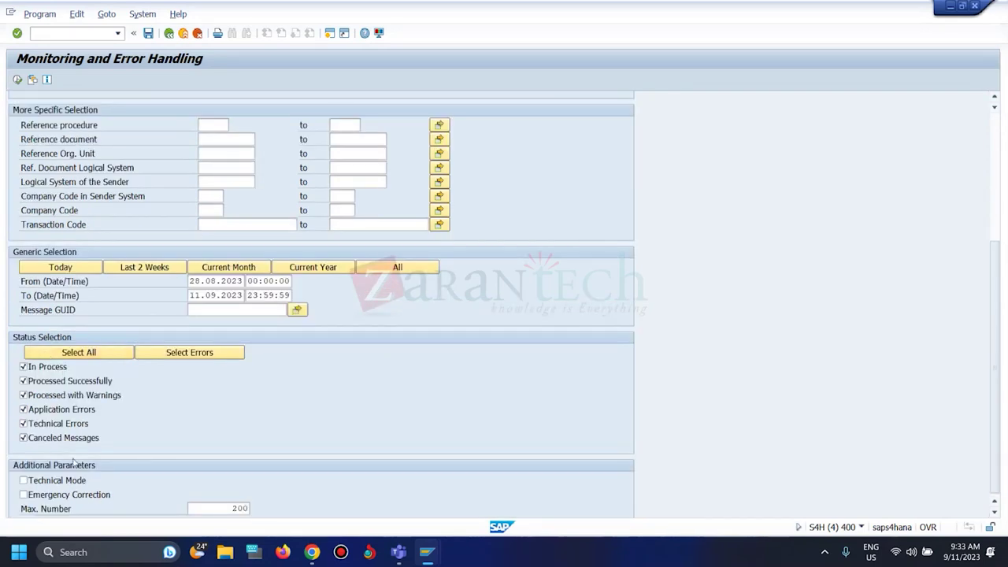
pyautogui.scroll(-1, 92, 374)
pyautogui.scroll(7, 92, 374)
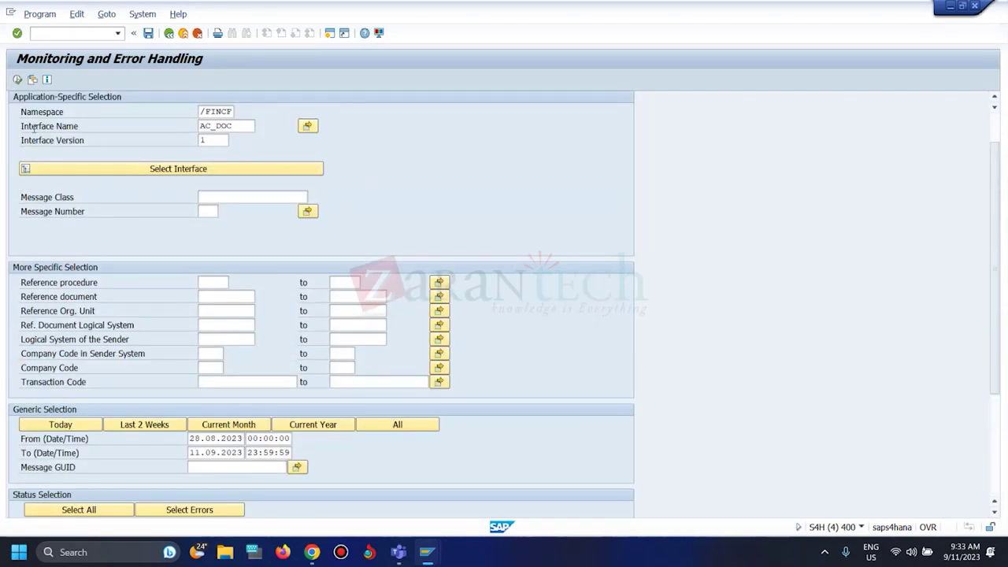
pyautogui.click(18, 79)
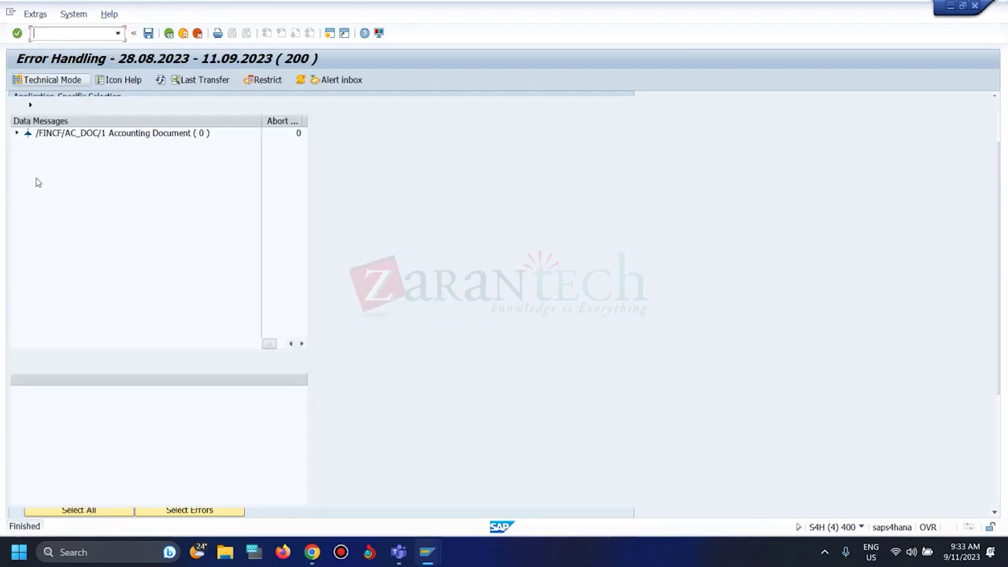
pyautogui.click(170, 34)
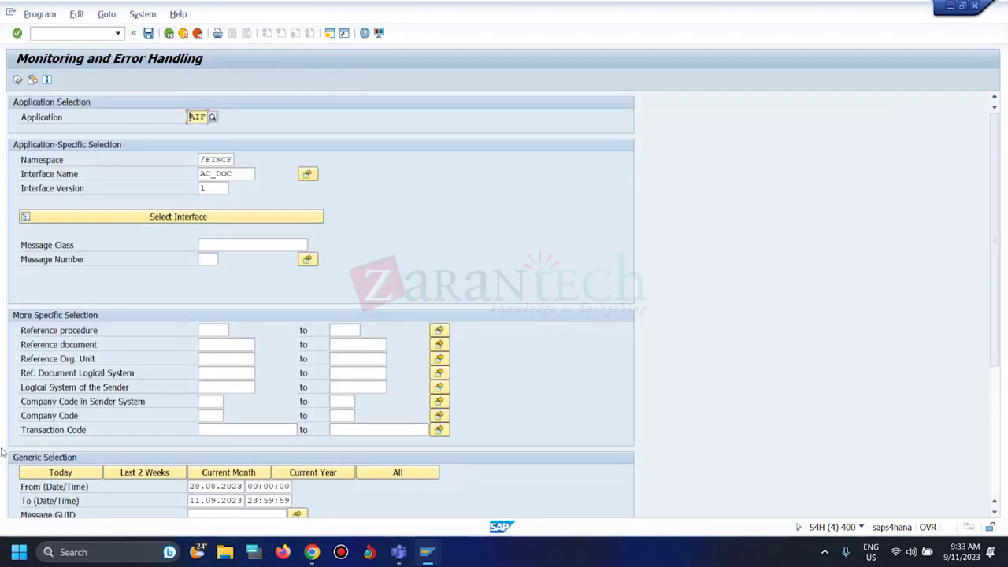
pyautogui.scroll(-1, 184, 231)
pyautogui.scroll(1, 185, 232)
pyautogui.hotkey('alt', 'Tab')
pyautogui.hotkey('alt', 'Tab')
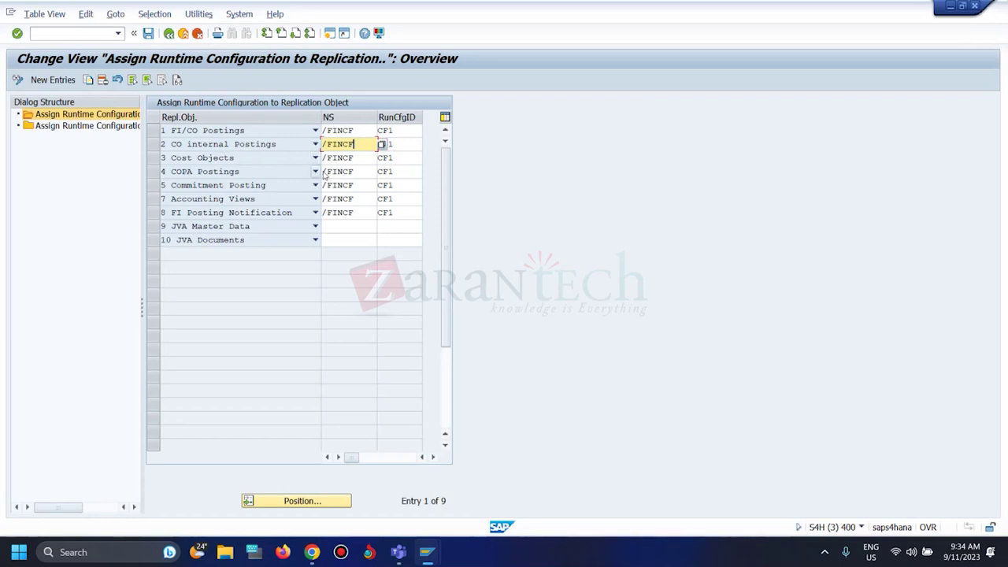
pyautogui.click(343, 159)
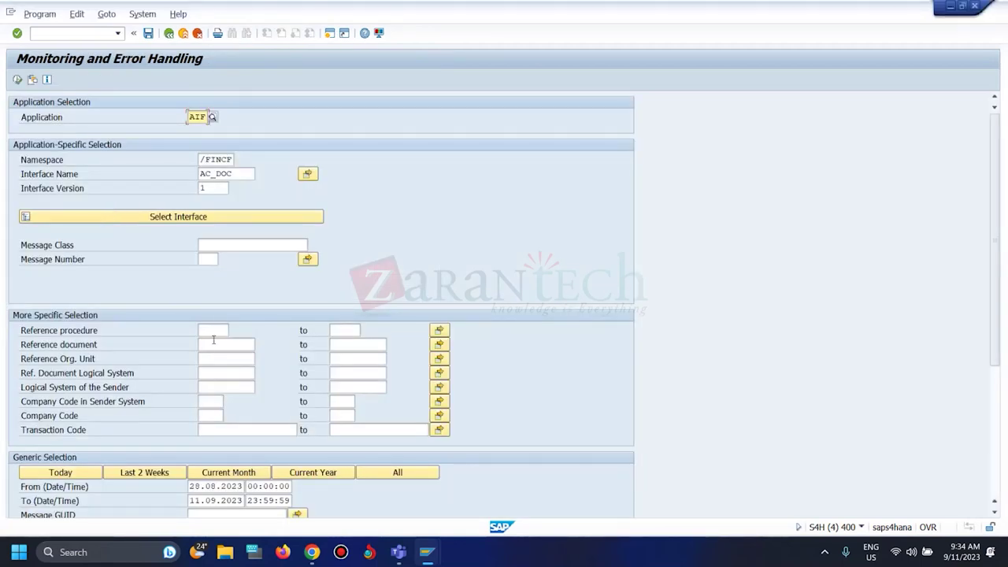
# Step: Review the Company Code in Sender System field and its labels under More Specific Selection
pyautogui.scroll(-1, 156, 337)
pyautogui.scroll(-2, 156, 337)
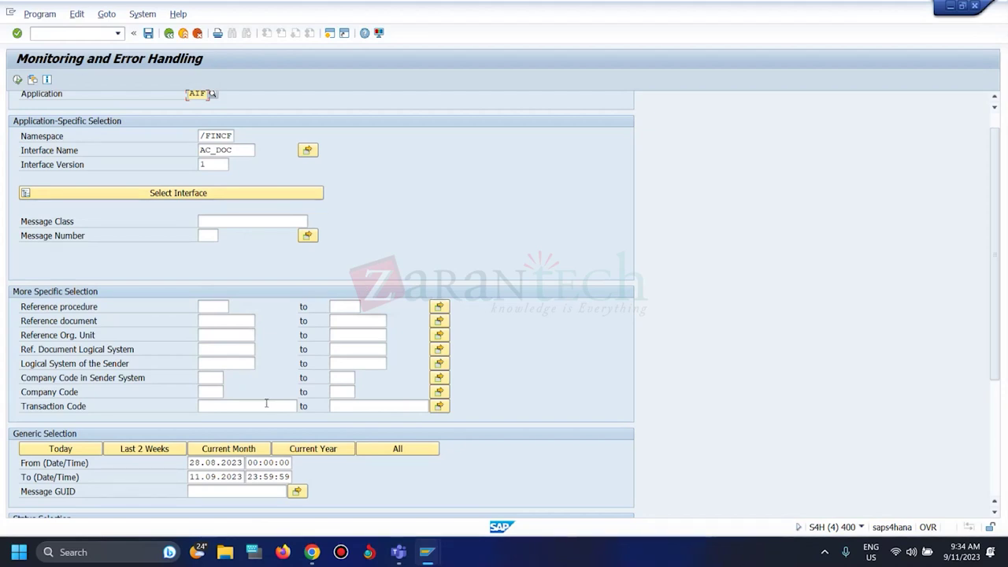
pyautogui.click(219, 380)
pyautogui.moveTo(19, 380); pyautogui.dragTo(252, 420)
pyautogui.click(257, 423)
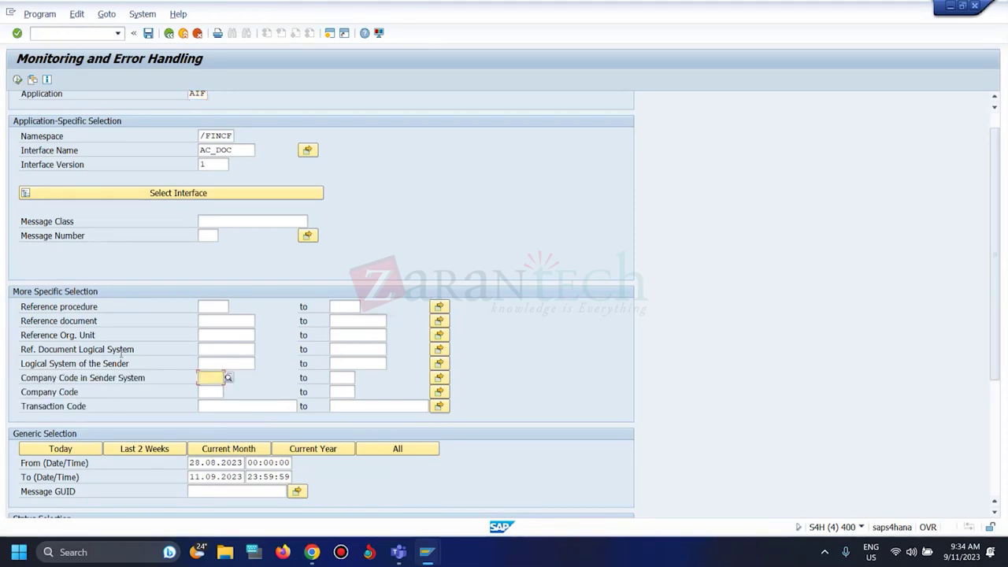
# Step: Check the Ref. Document Logical System, Reference procedure, Org. Unit, document and Transaction Code filters, all blank
pyautogui.click(228, 349)
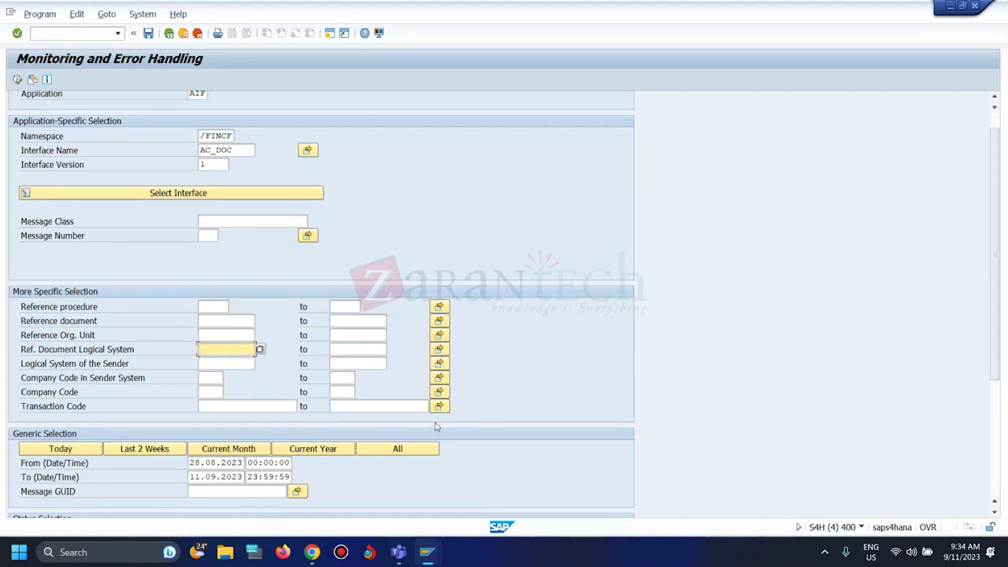
pyautogui.click(211, 305)
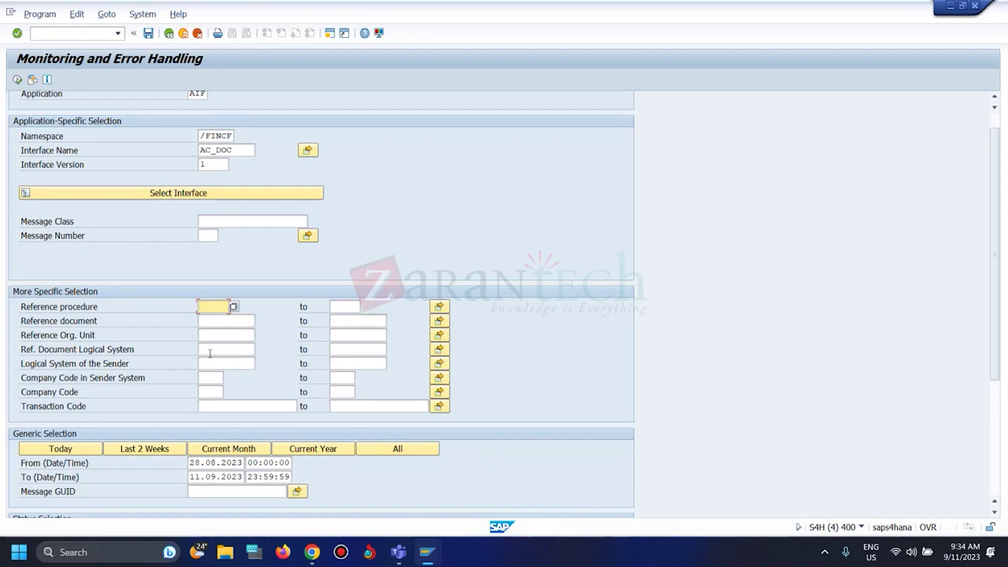
pyautogui.click(221, 335)
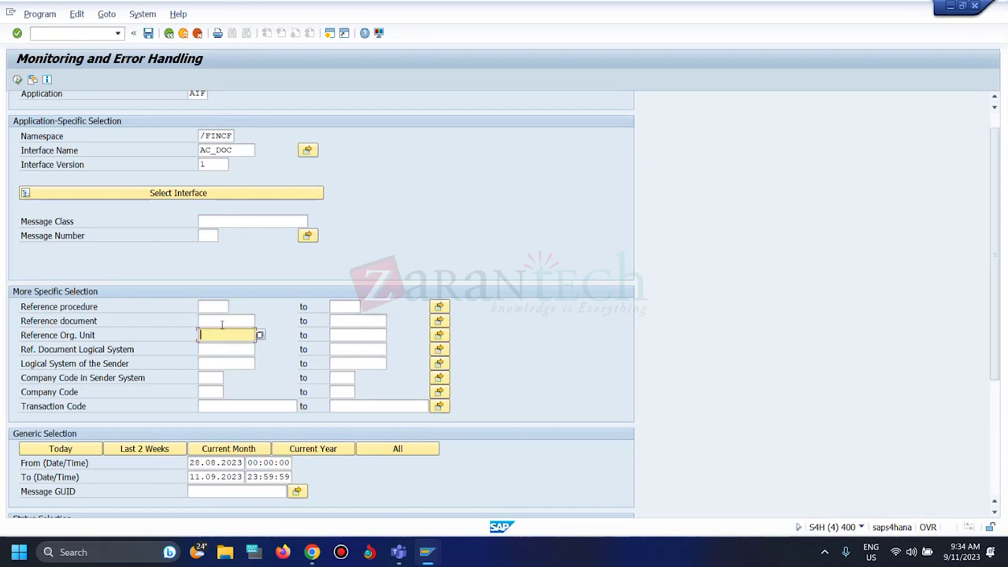
pyautogui.click(222, 321)
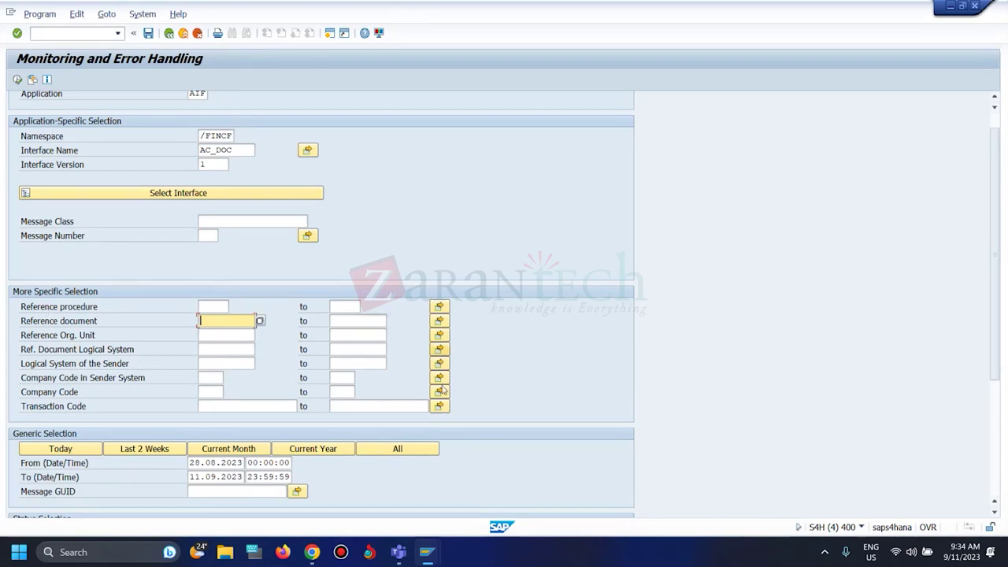
pyautogui.click(263, 407)
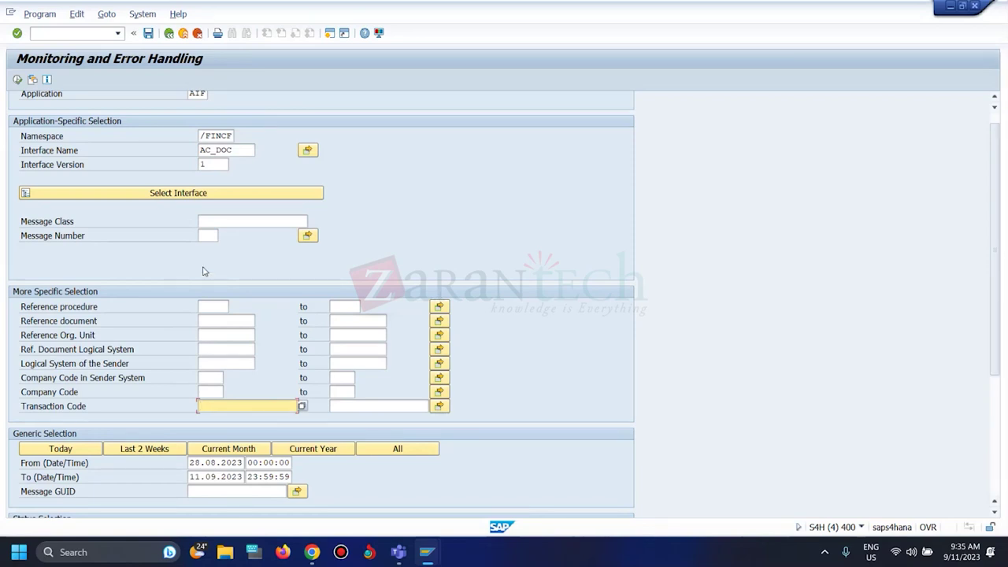
pyautogui.scroll(1, 198, 266)
# Step: Browse the /FINCF CO_OBJ, CO_OBJ_SIM and AC_DOC versions, then choose AC_DOC version 1 (Accounting Document)
pyautogui.click(230, 216)
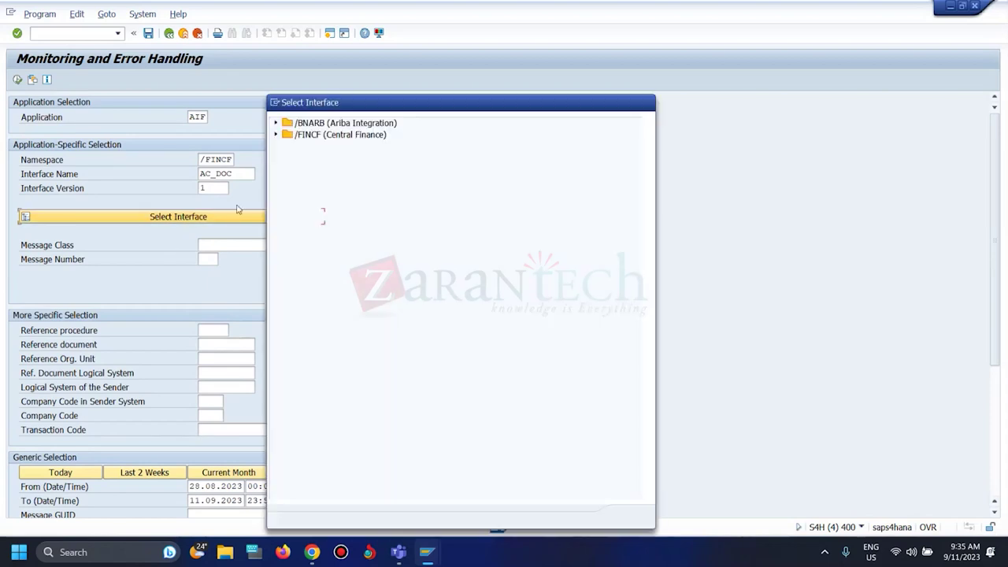
pyautogui.click(275, 135)
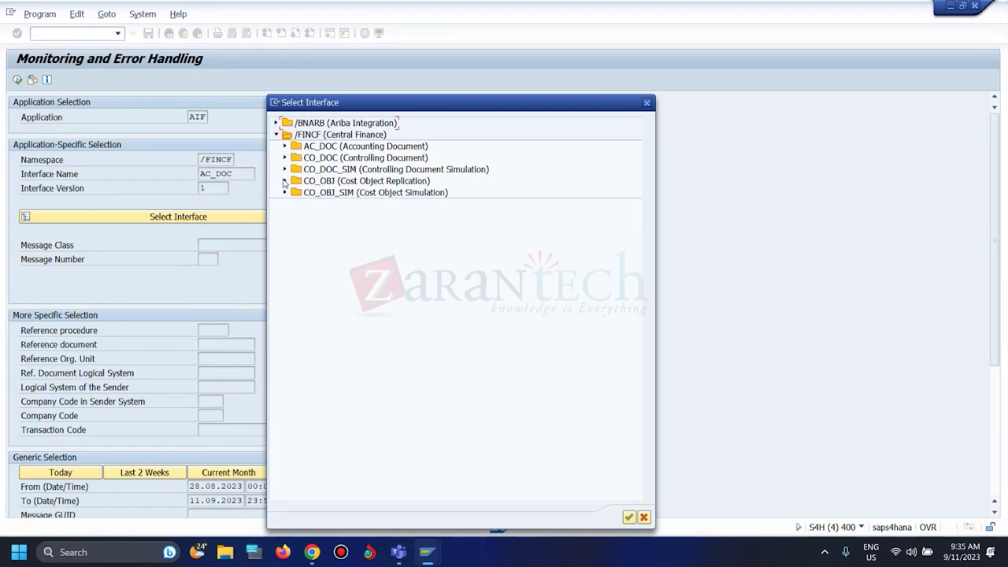
pyautogui.click(286, 182)
pyautogui.click(282, 204)
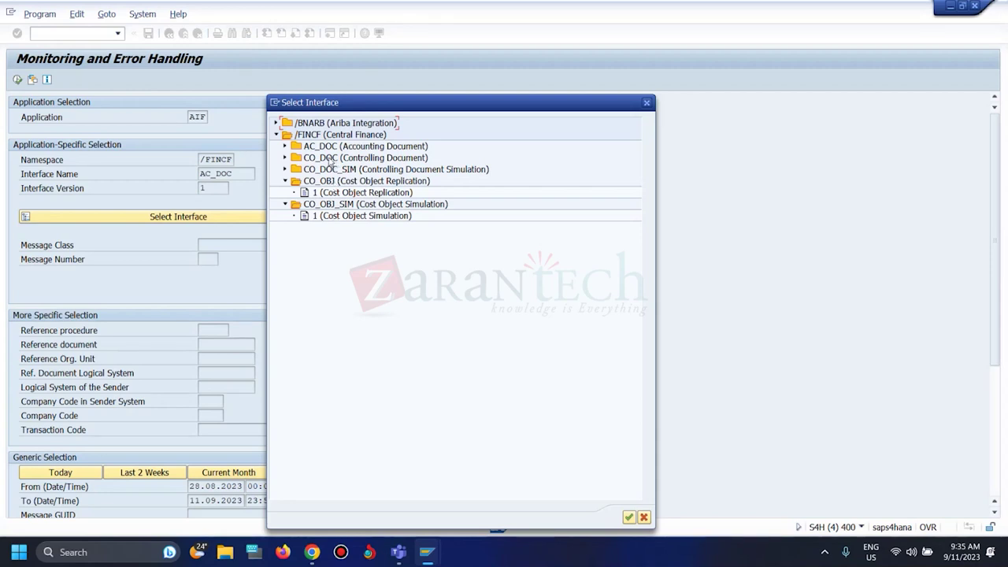
pyautogui.click(285, 147)
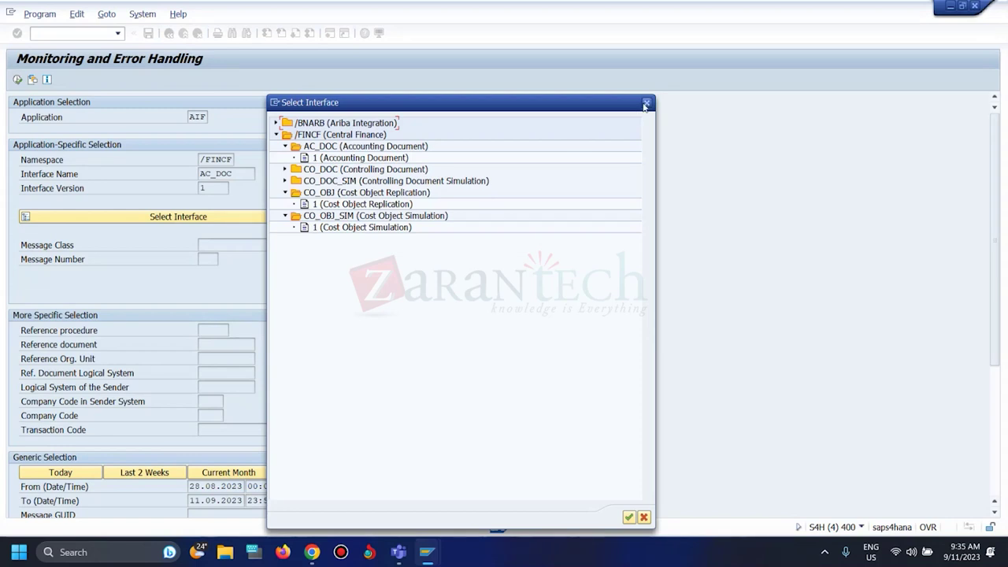
pyautogui.click(338, 159)
pyautogui.doubleClick(339, 159)
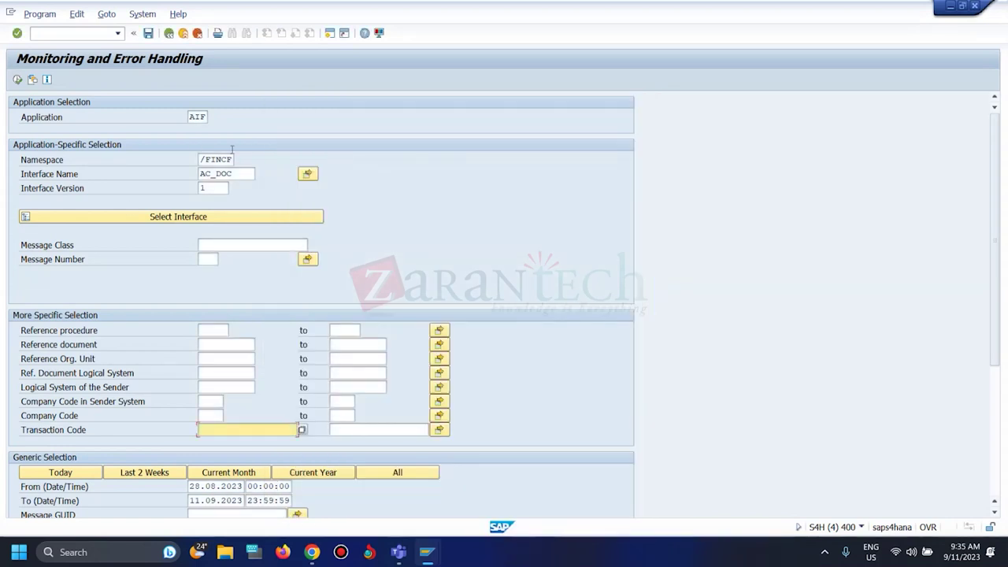
pyautogui.scroll(-2, 232, 148)
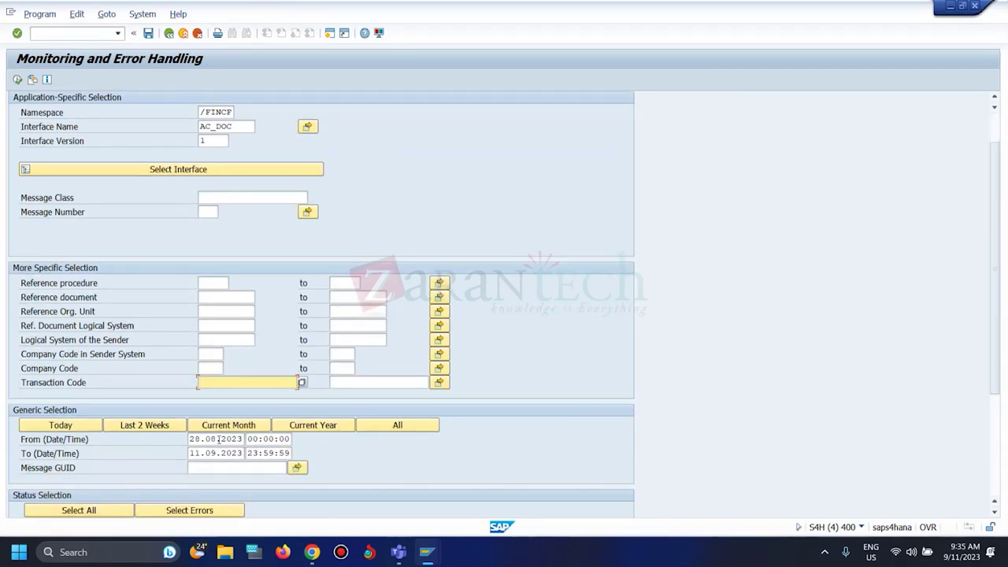
pyautogui.scroll(-1, 180, 427)
pyautogui.scroll(-1, 179, 428)
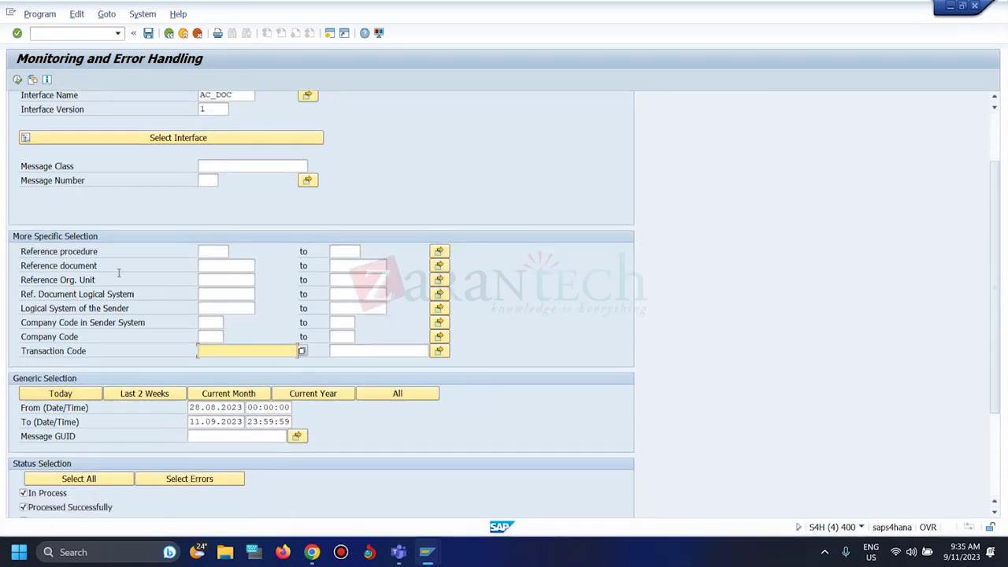
pyautogui.click(218, 165)
pyautogui.click(203, 178)
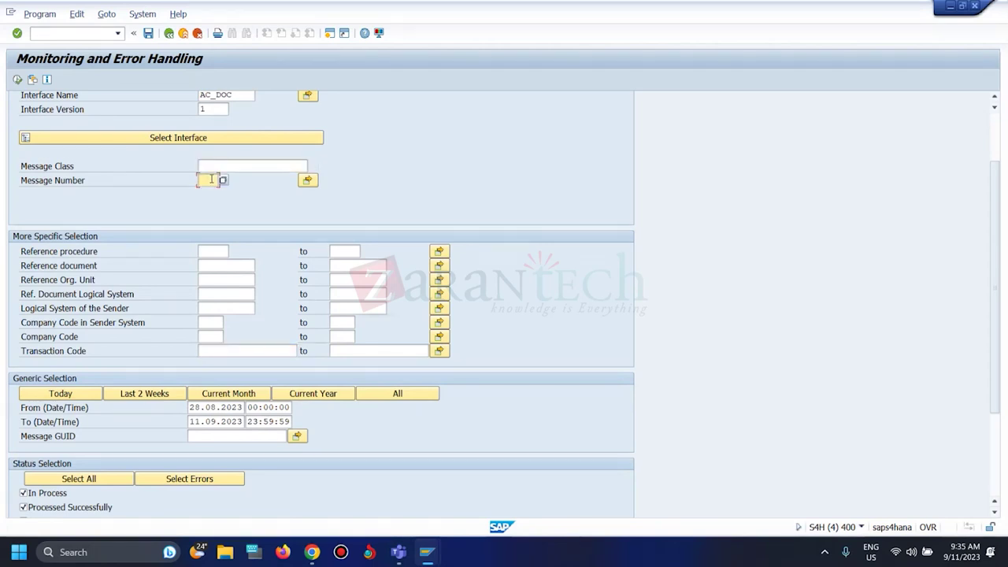
pyautogui.click(203, 172)
pyautogui.click(203, 179)
pyautogui.click(215, 164)
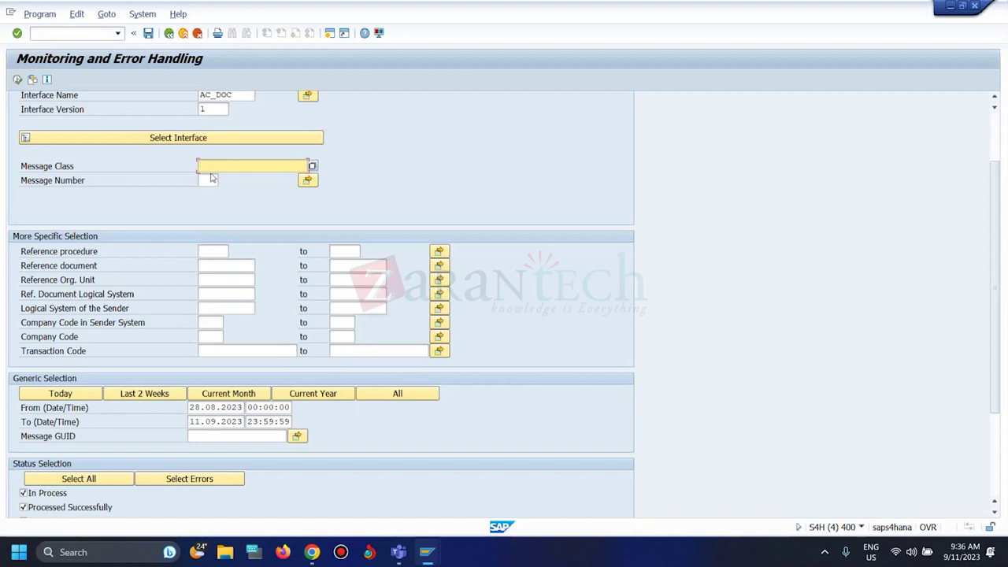
pyautogui.click(211, 180)
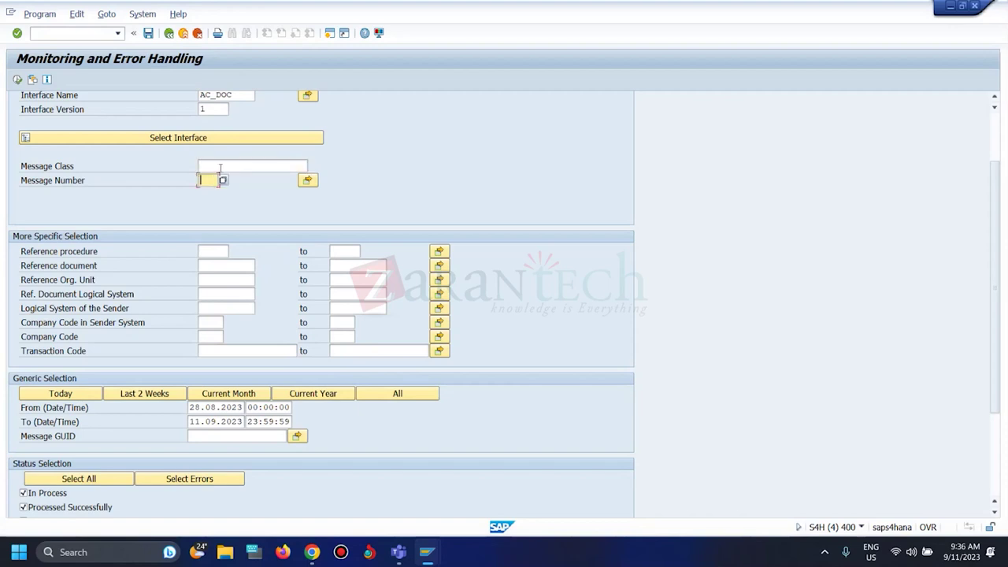
pyautogui.click(221, 167)
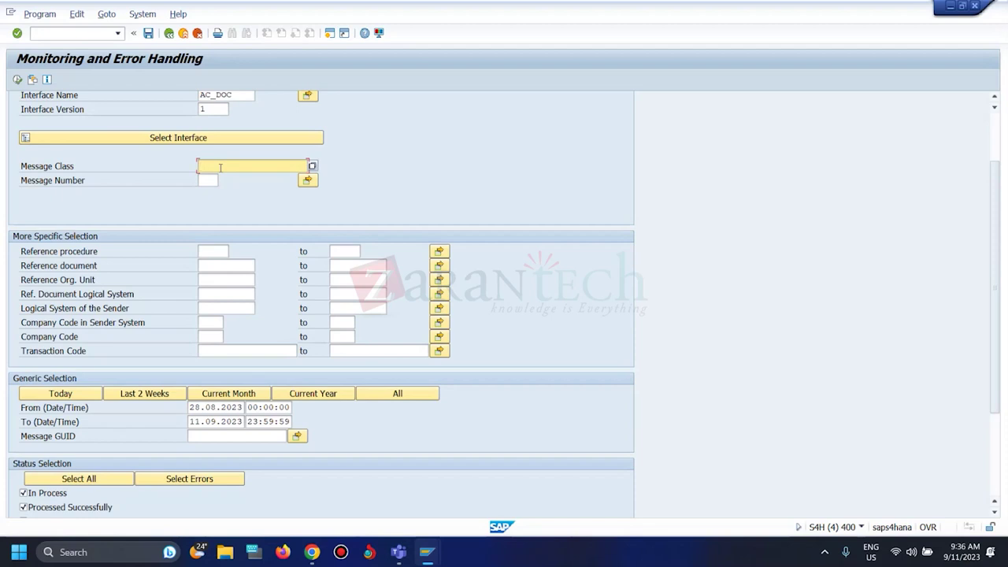
pyautogui.scroll(2, 184, 244)
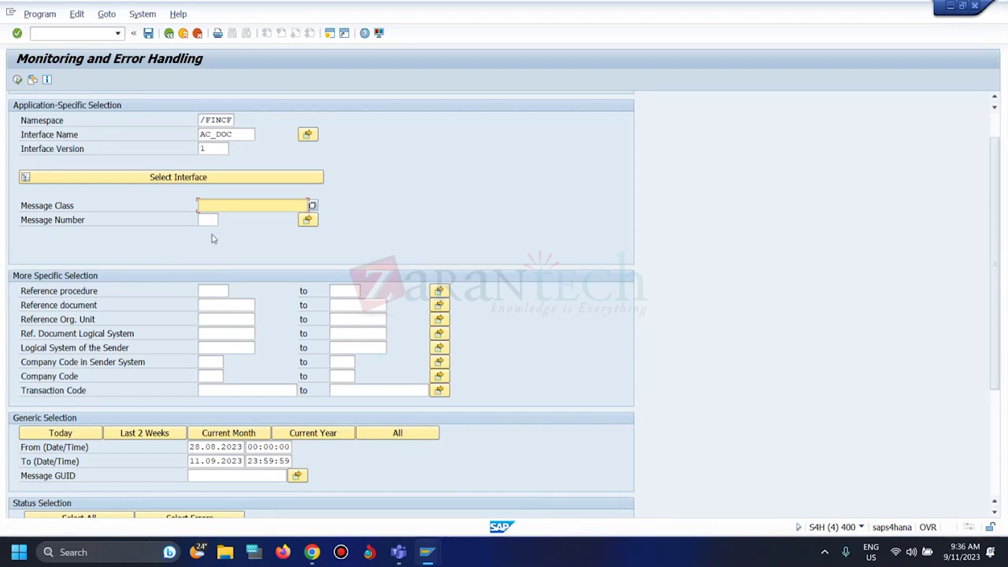
pyautogui.scroll(-3, 209, 250)
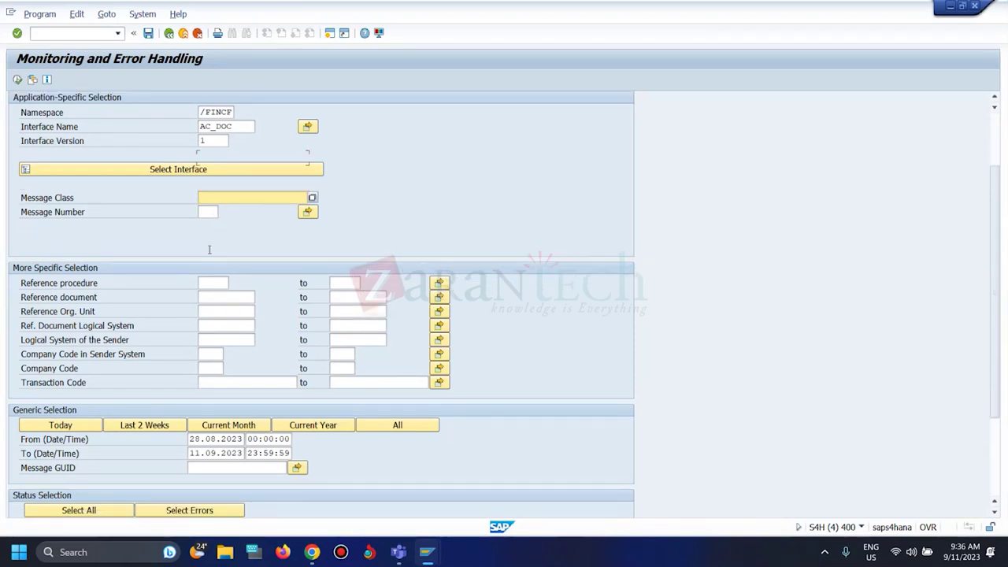
pyautogui.scroll(-3, 147, 395)
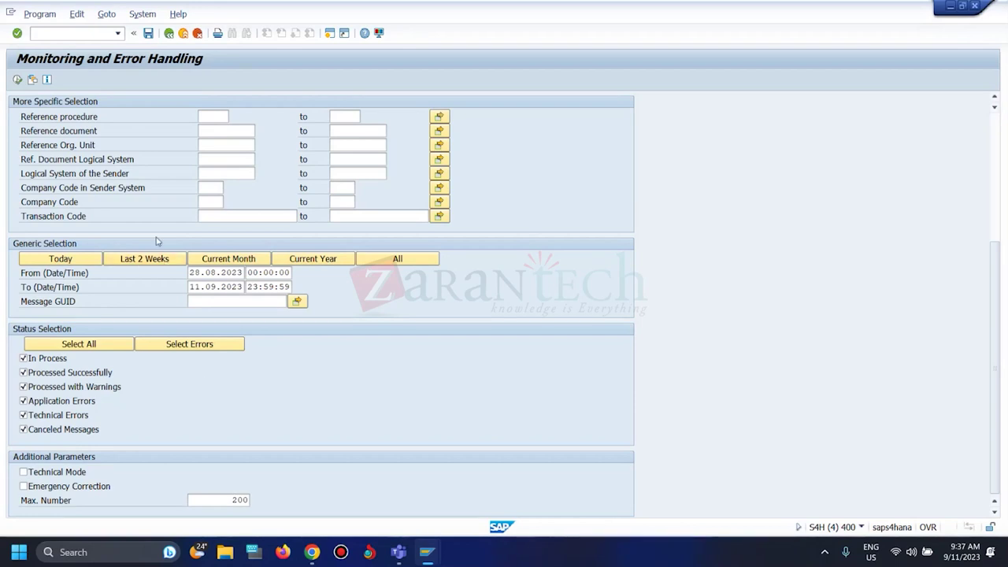
pyautogui.scroll(5, 156, 242)
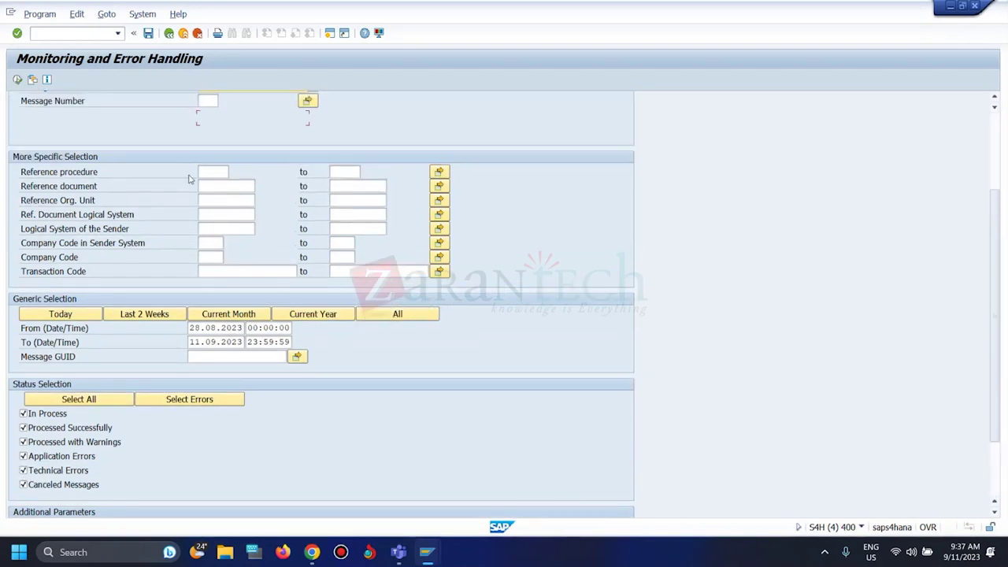
pyautogui.click(210, 135)
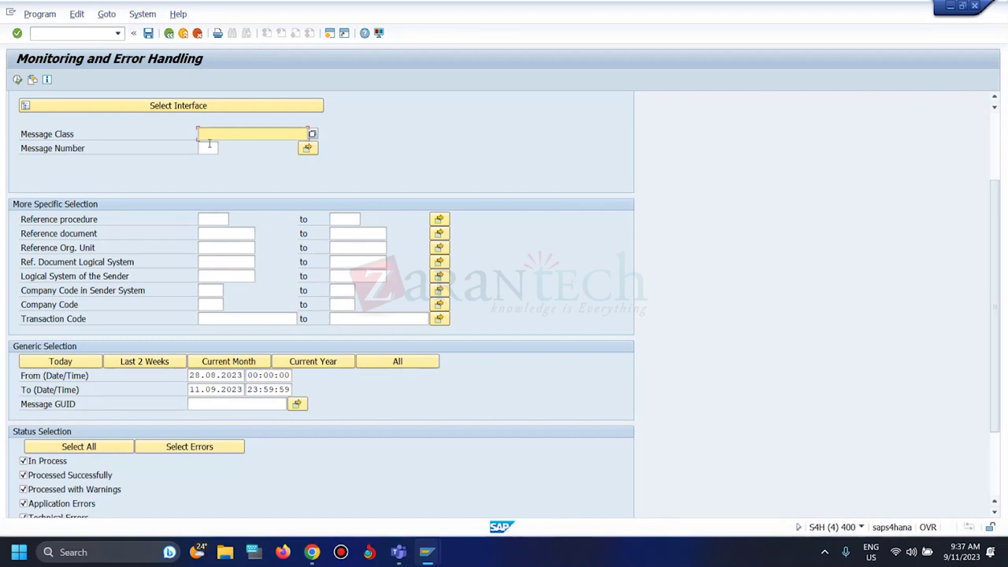
pyautogui.scroll(-3, 203, 323)
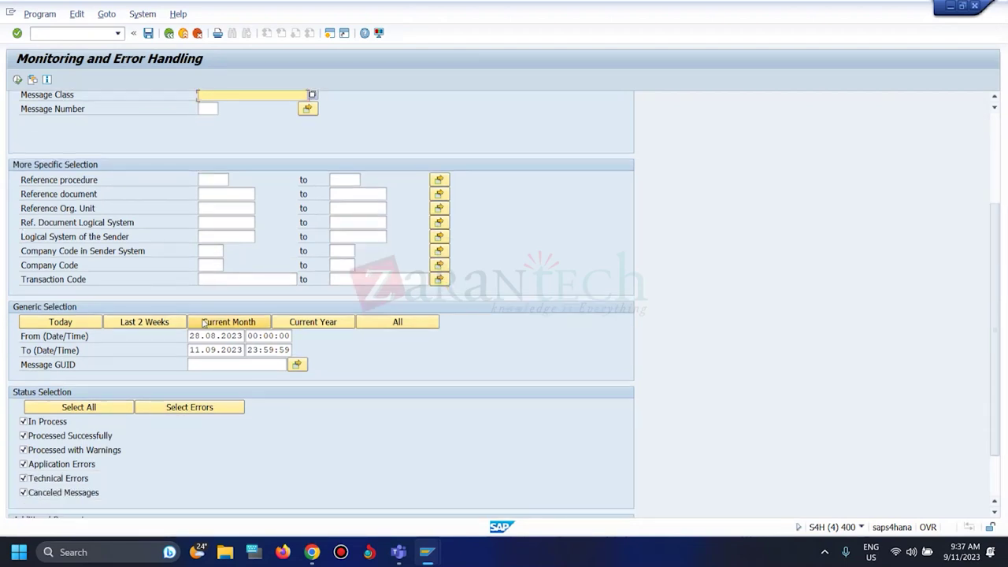
pyautogui.scroll(-2, 126, 251)
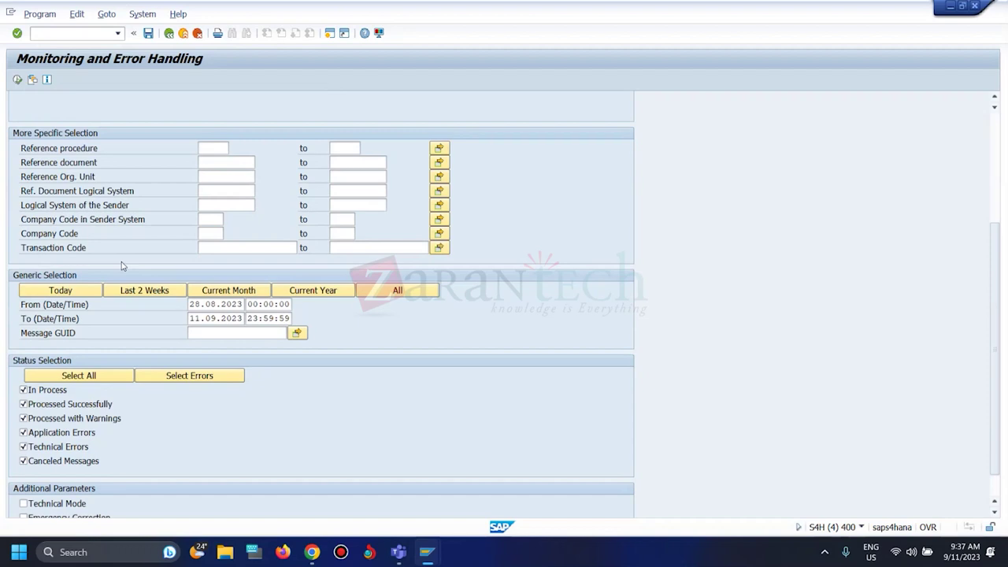
pyautogui.scroll(-2, 121, 261)
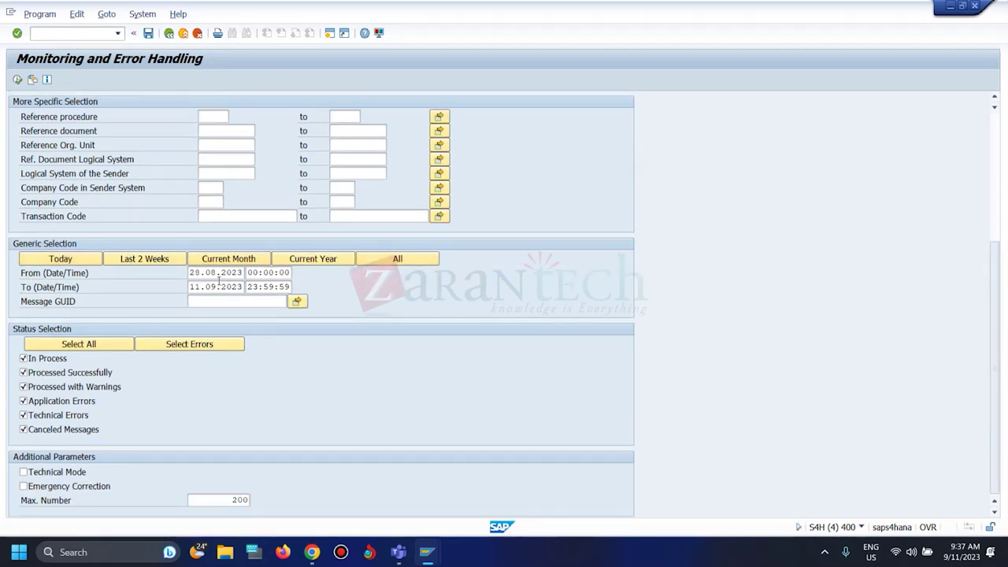
pyautogui.click(167, 262)
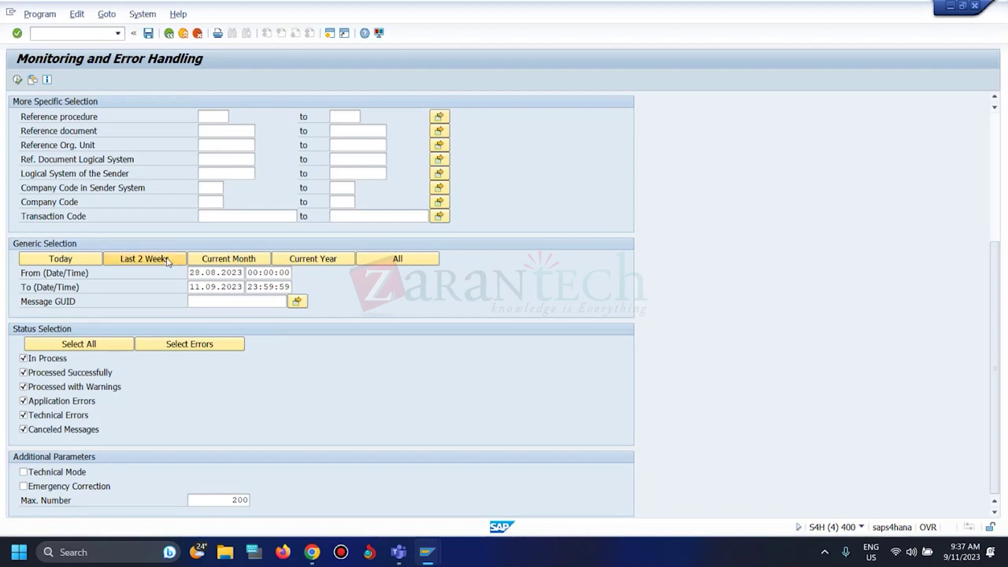
pyautogui.click(231, 303)
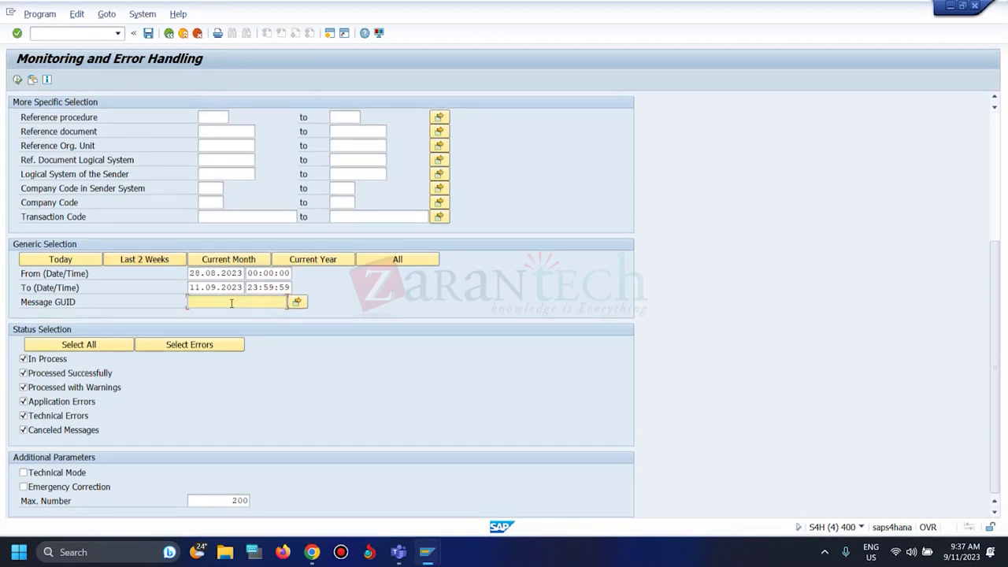
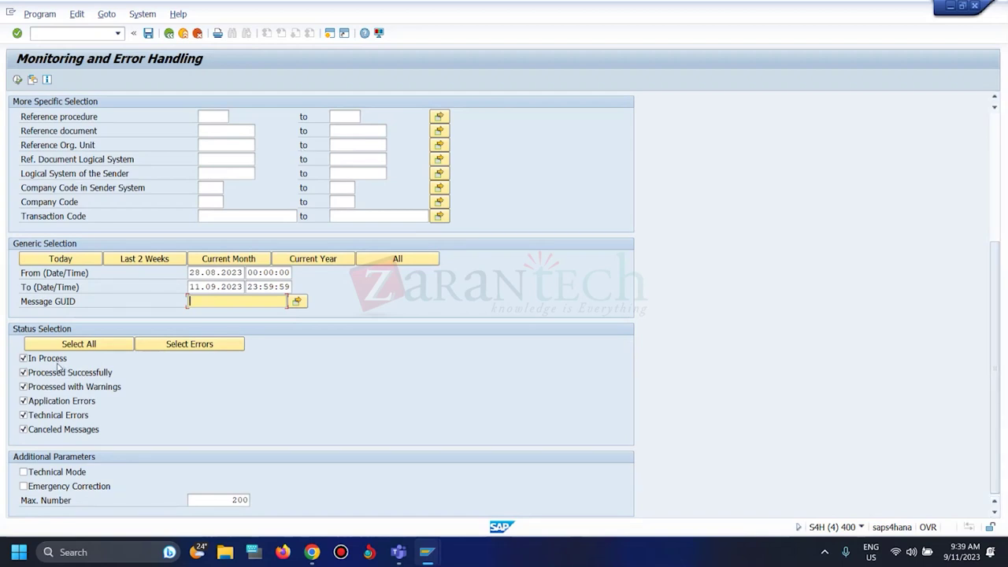
# Step: Untick Processed Successfully, Processed with Warnings, Application Errors and Technical Errors in Status Selection
pyautogui.click(24, 373)
pyautogui.click(24, 387)
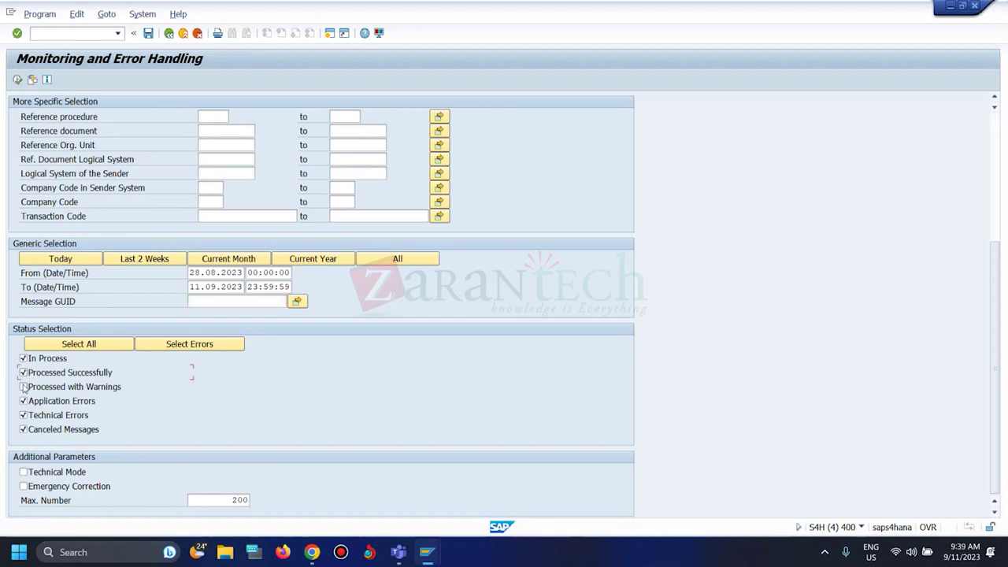
pyautogui.click(25, 386)
pyautogui.click(69, 373)
pyautogui.click(68, 387)
pyautogui.click(23, 403)
pyautogui.click(24, 415)
pyautogui.scroll(6, 108, 202)
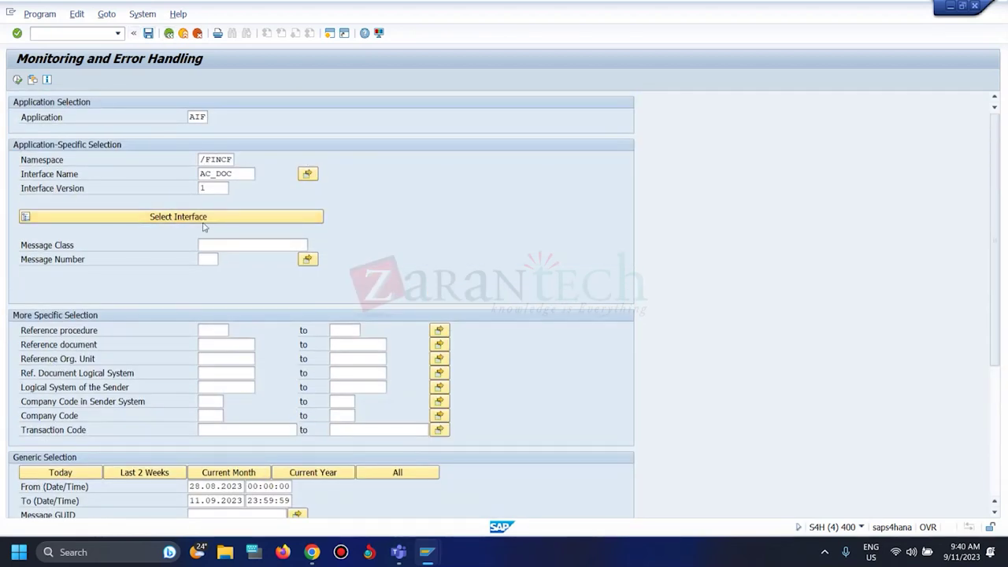
# Step: Close the interface list without choosing and restart the FINS_CFIN_AIF_ERR transaction
pyautogui.click(203, 221)
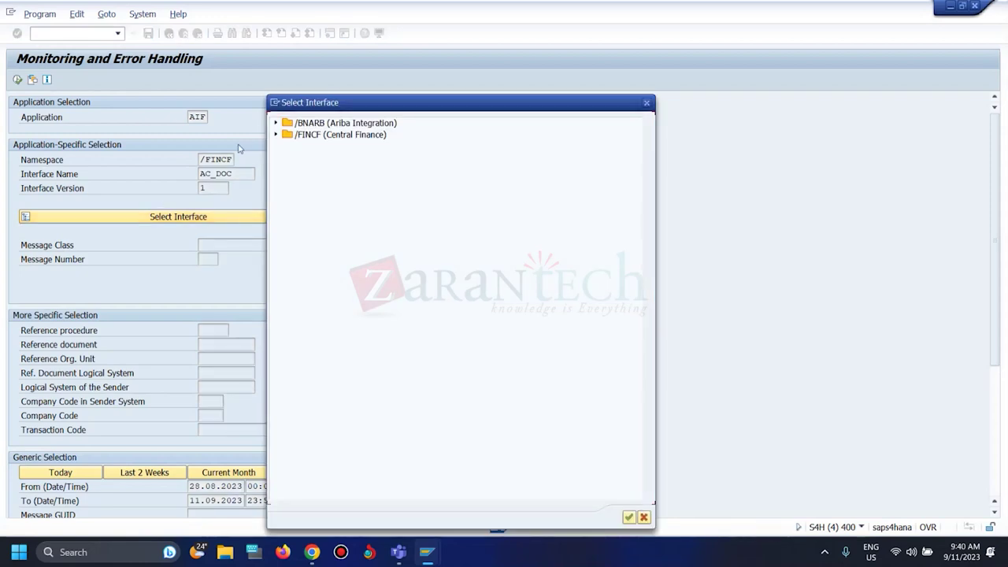
pyautogui.click(647, 102)
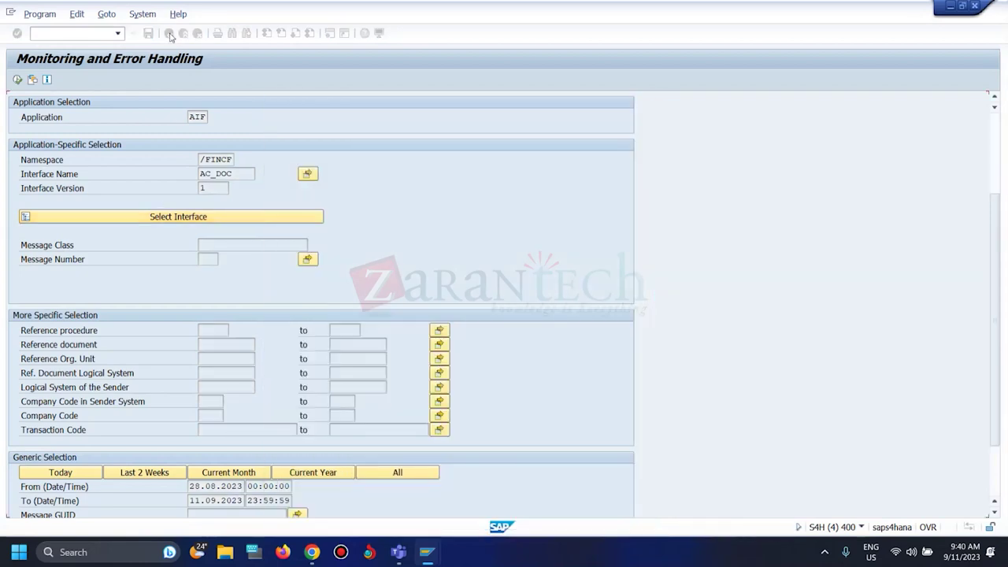
pyautogui.click(170, 35)
pyautogui.doubleClick(71, 172)
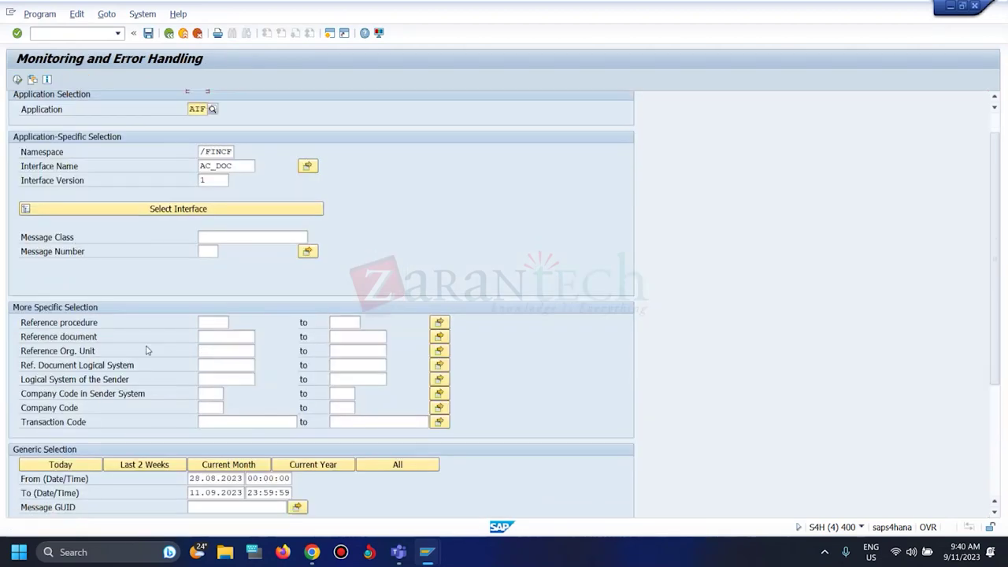
# Step: Clear the Interface Version, Interface Name AC_DOC and Namespace /FINCF fields
pyautogui.click(208, 187)
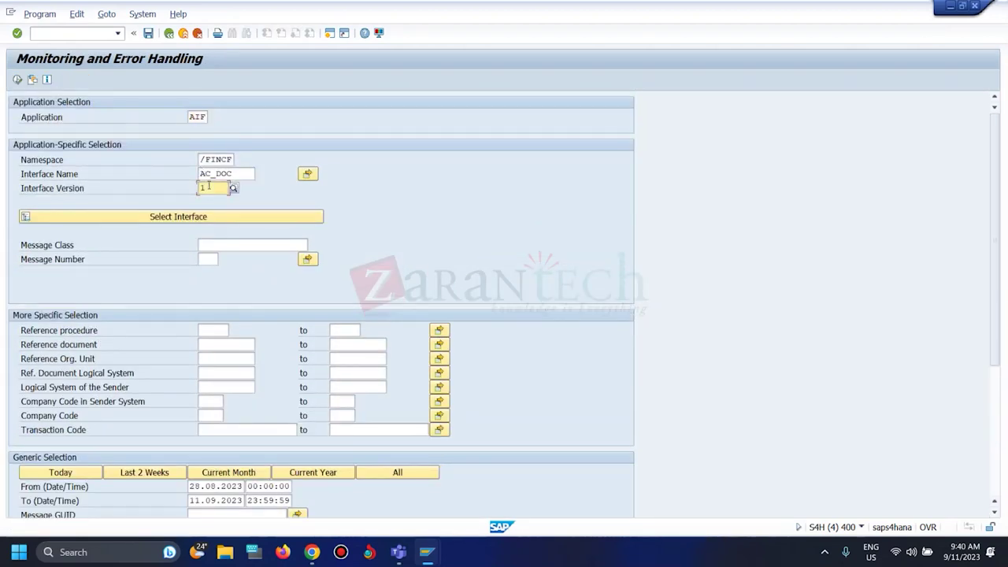
pyautogui.press('BackSpace')
pyautogui.click(211, 173)
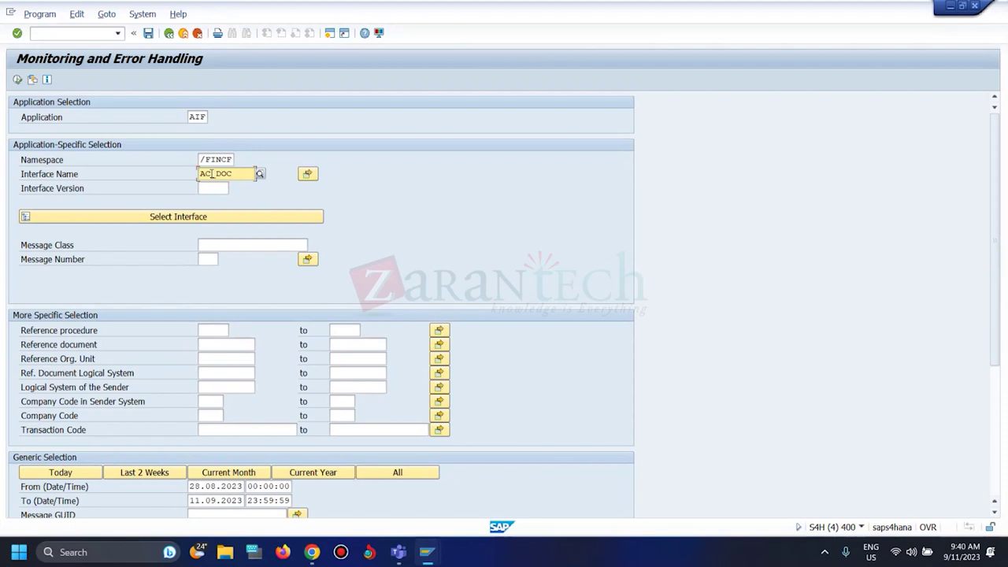
pyautogui.doubleClick(211, 174)
pyautogui.press('BackSpace')
pyautogui.click(217, 162)
pyautogui.doubleClick(218, 162)
pyautogui.press('BackSpace')
# Step: Limit dates to the last two weeks, include every message status, and execute the selection
pyautogui.scroll(-5, 82, 282)
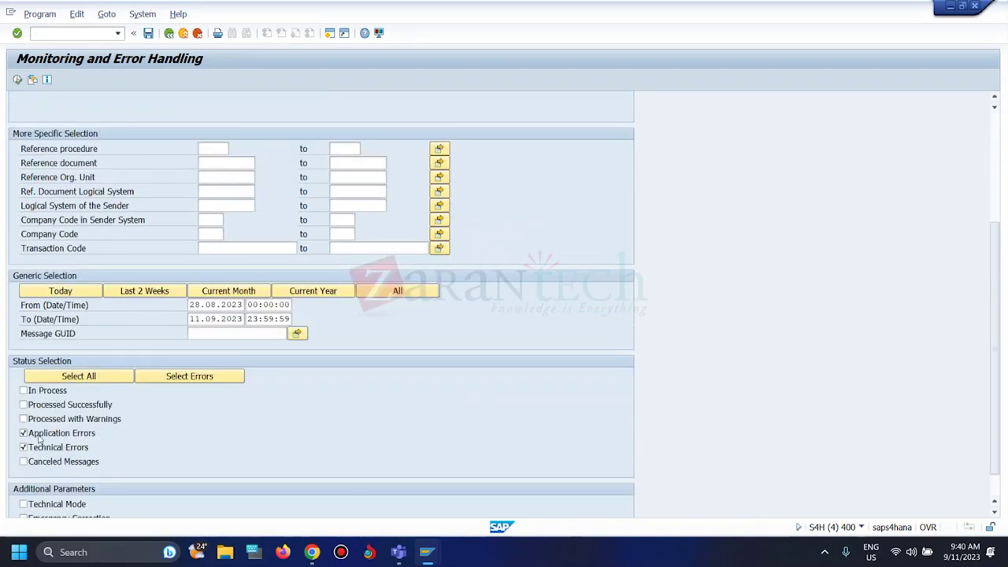
pyautogui.click(43, 435)
pyautogui.click(125, 293)
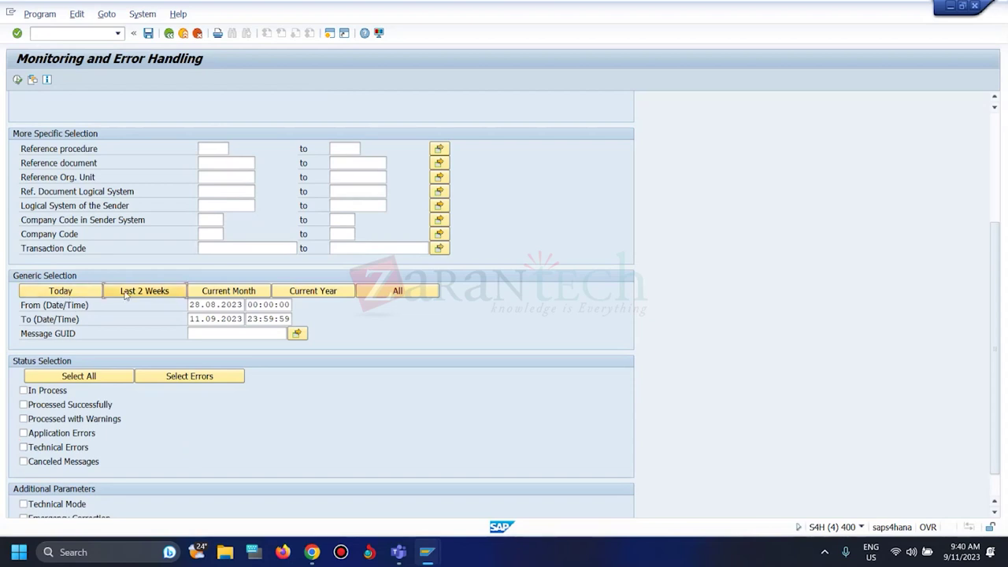
pyautogui.scroll(-3, 124, 293)
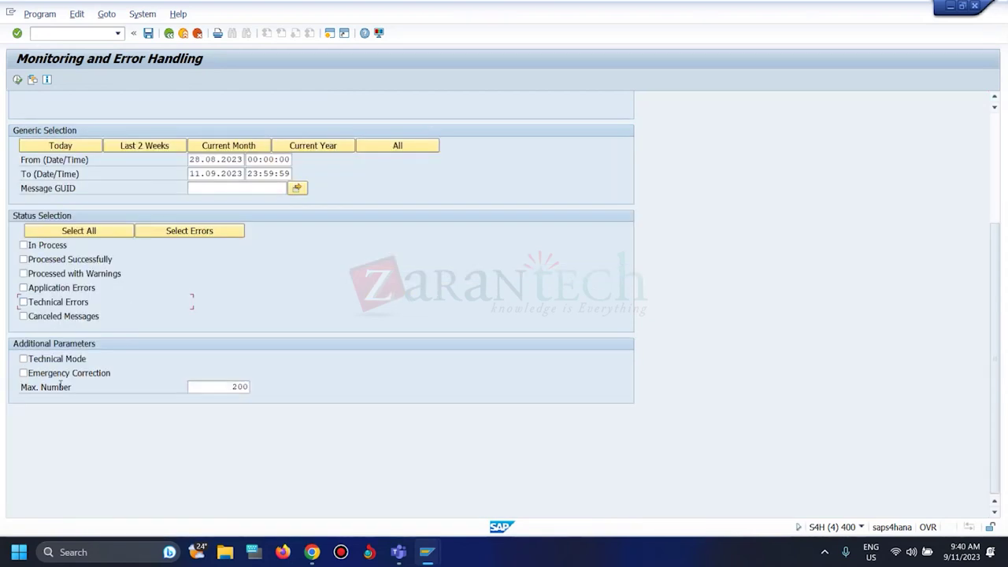
pyautogui.click(49, 231)
pyautogui.click(18, 79)
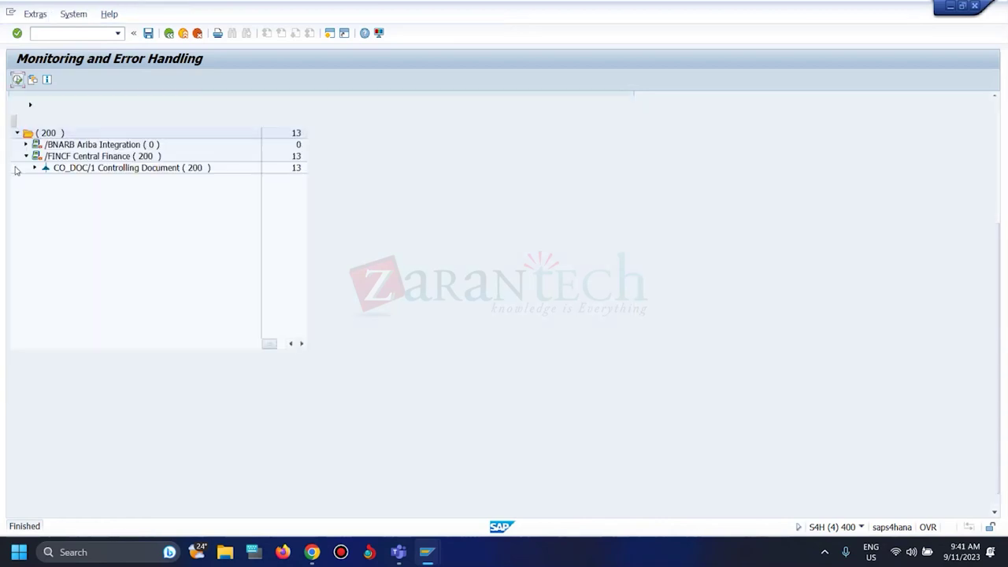
# Step: Expand CO_DOC/1, open message 1, and display its CO Object: Document Header data
pyautogui.click(34, 168)
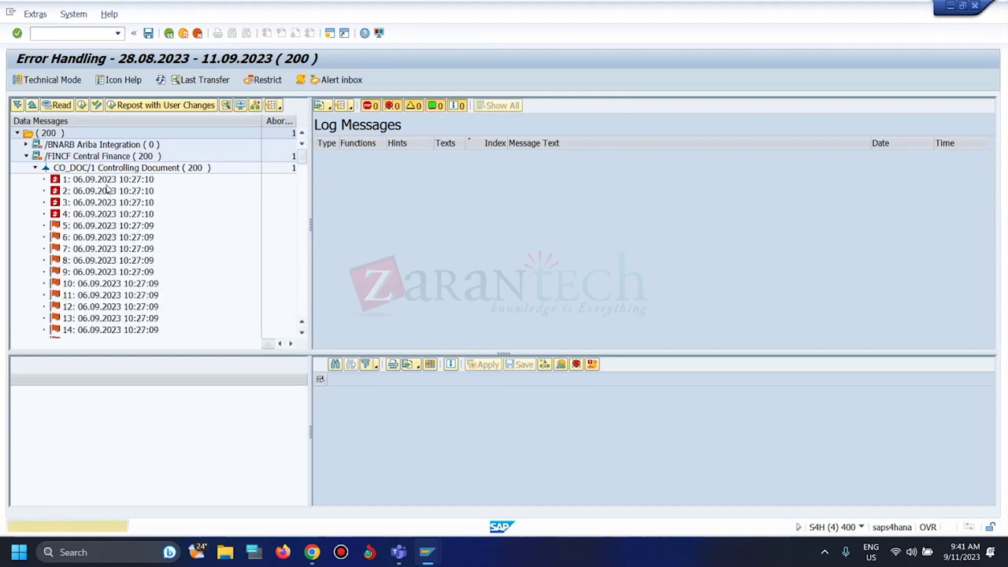
pyautogui.click(108, 181)
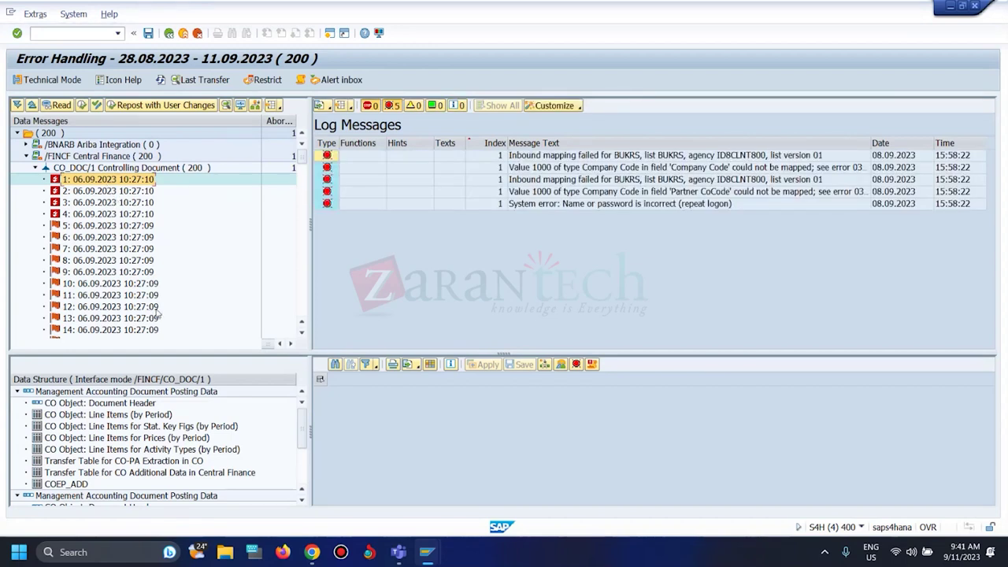
pyautogui.click(133, 405)
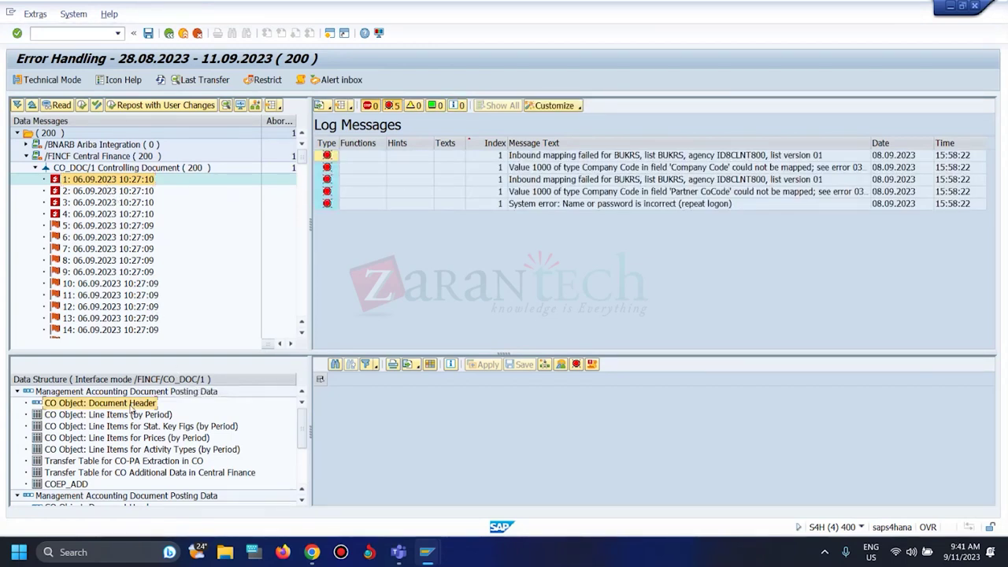
pyautogui.doubleClick(133, 405)
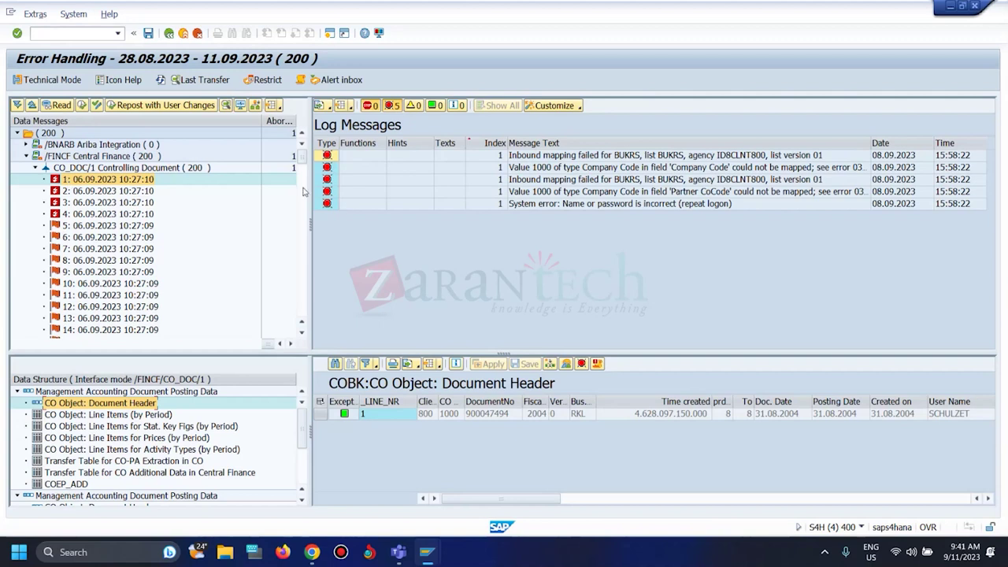
# Step: Widen the data messages pane and resize the Abort column to reveal the Err. No. counts
pyautogui.moveTo(308, 227); pyautogui.dragTo(342, 228)
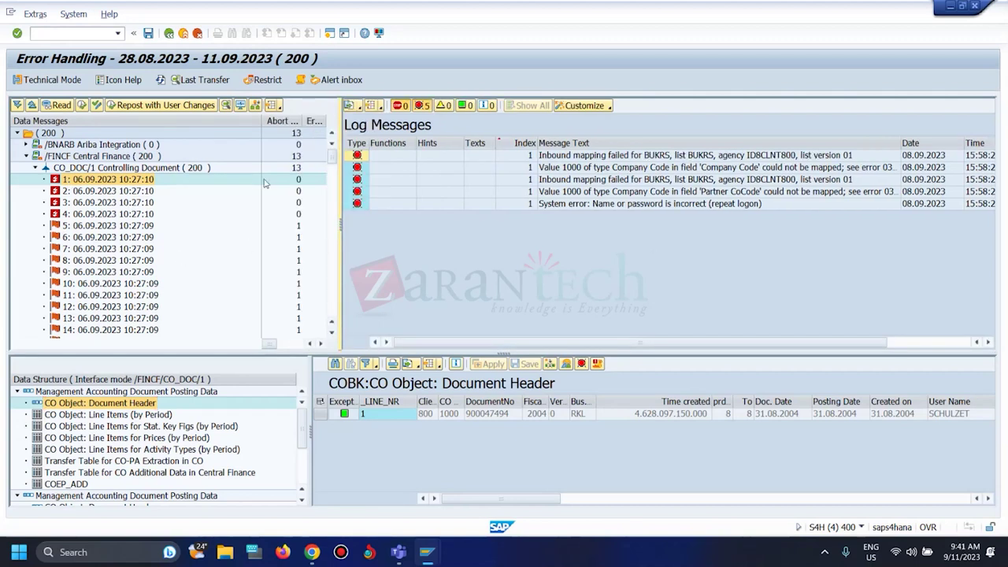
pyautogui.moveTo(260, 123); pyautogui.dragTo(240, 123)
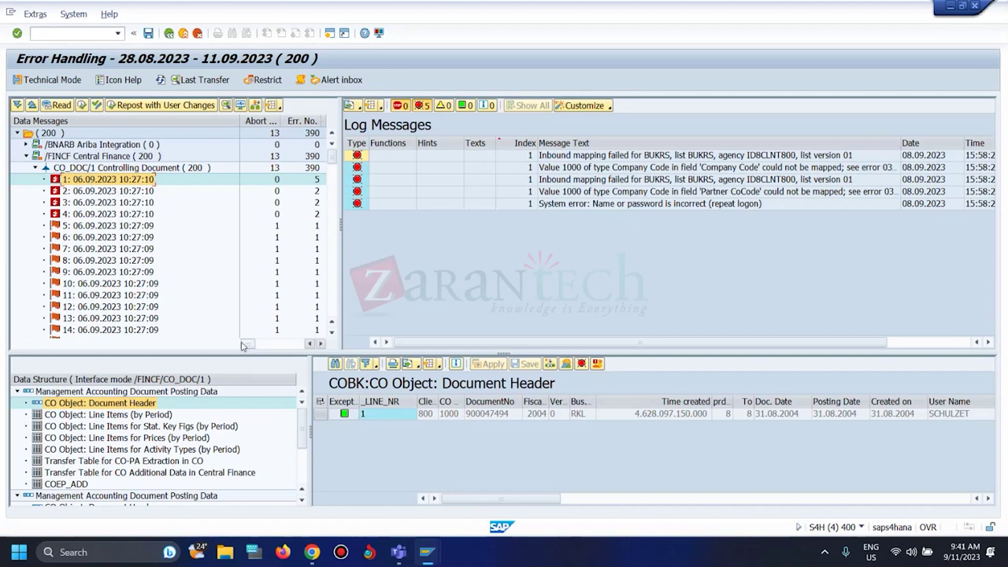
pyautogui.moveTo(241, 124); pyautogui.dragTo(206, 158)
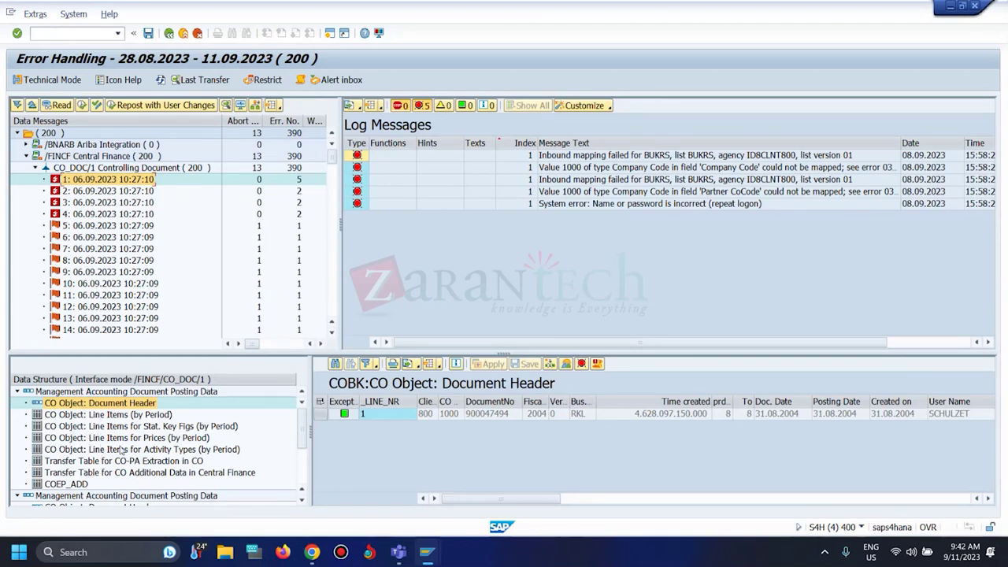
pyautogui.scroll(-3, 110, 445)
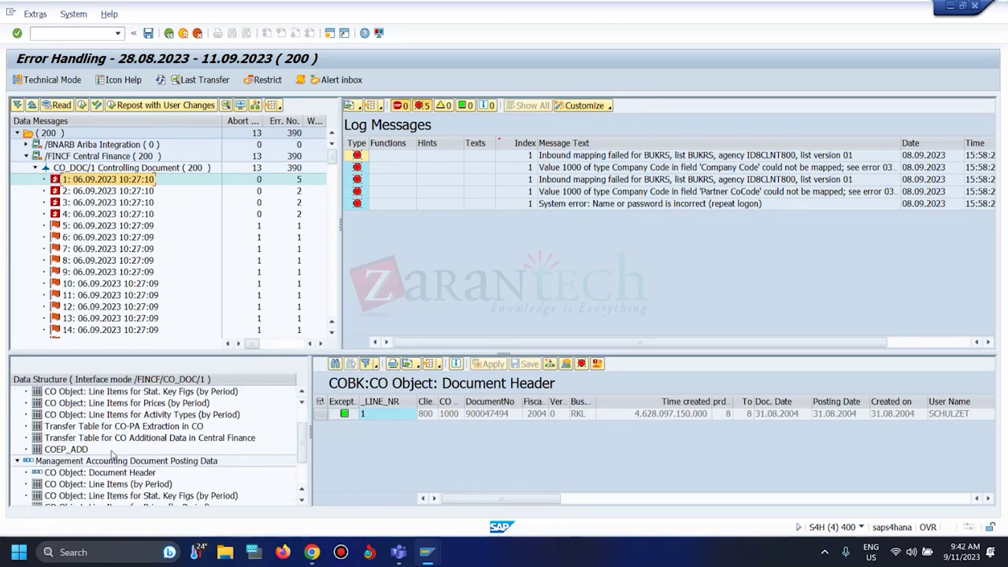
pyautogui.scroll(3, 161, 445)
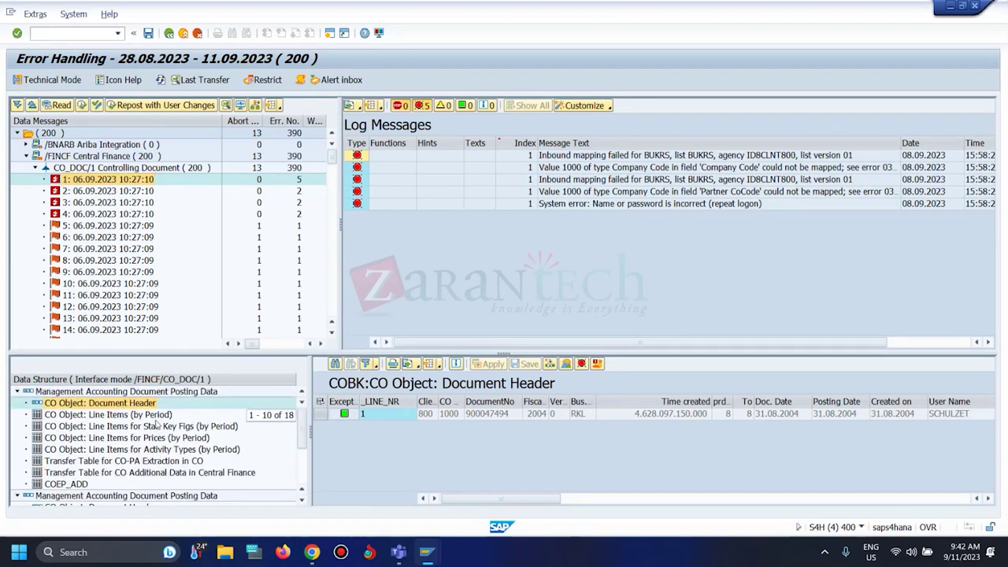
pyautogui.scroll(-3, 108, 445)
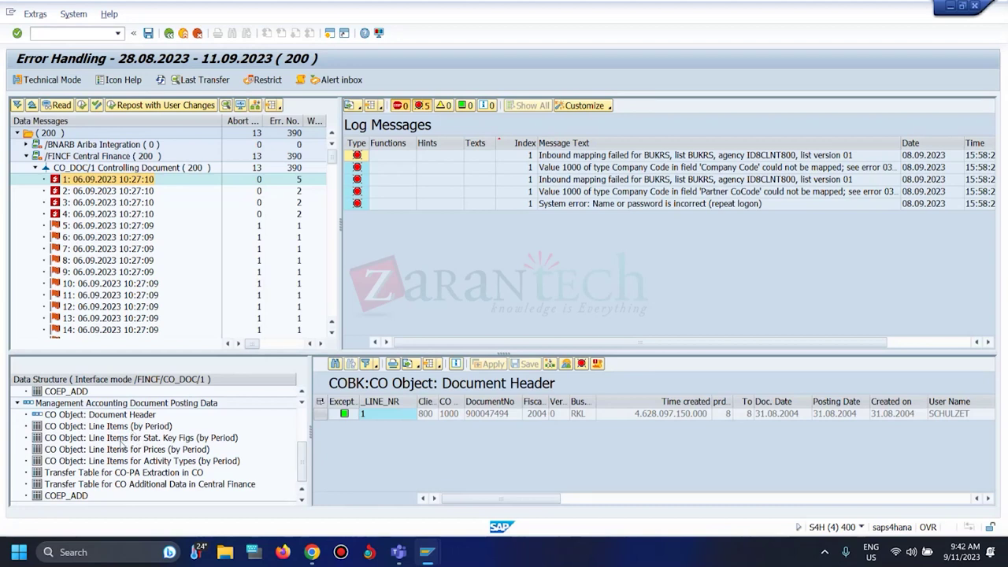
pyautogui.scroll(3, 124, 447)
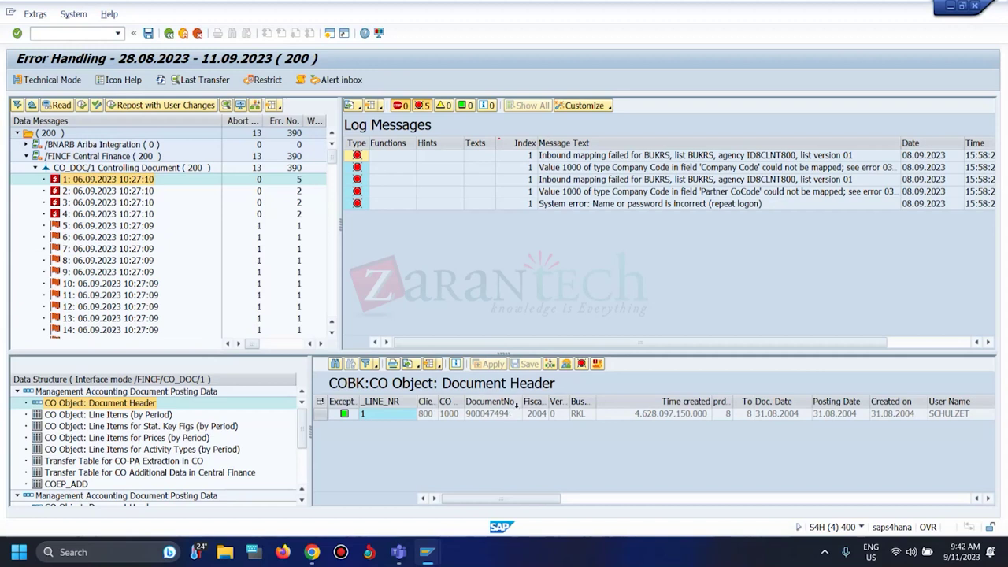
pyautogui.click(151, 418)
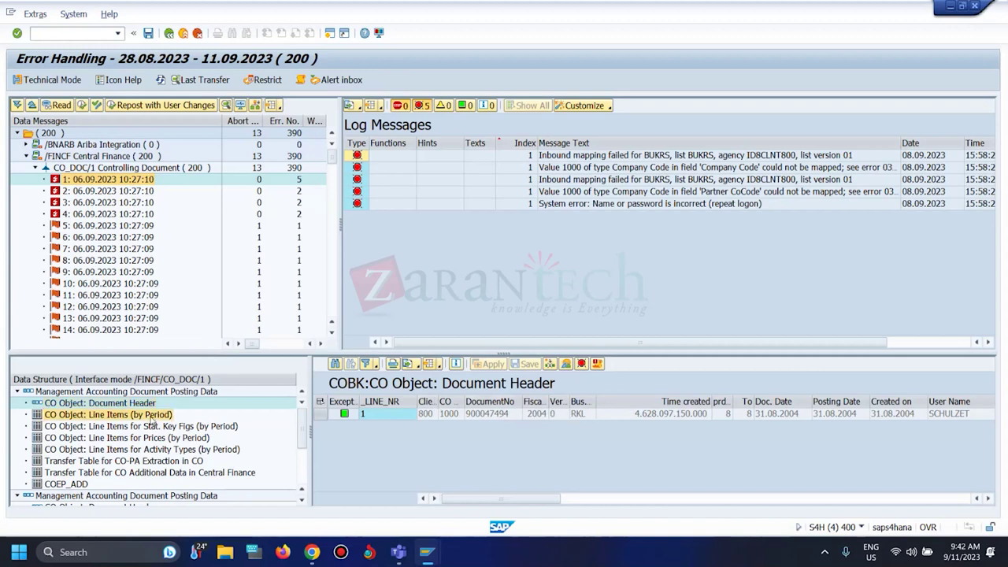
pyautogui.doubleClick(155, 416)
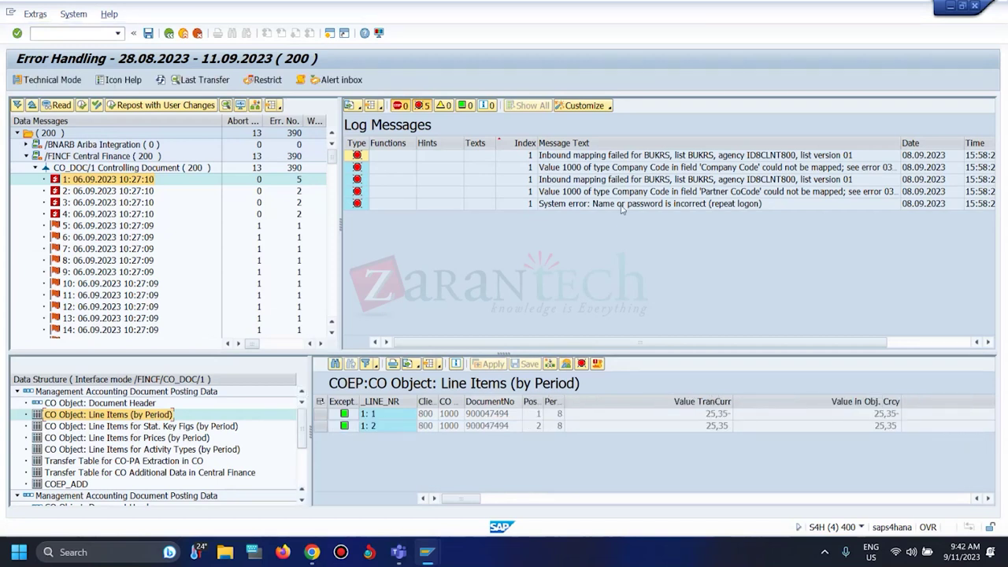
pyautogui.click(486, 415)
pyautogui.press('Right')
pyautogui.press('Right')
pyautogui.press('Right')
pyautogui.press('Right')
pyautogui.press('Right')
pyautogui.press('Right')
pyautogui.press('Right')
pyautogui.press('Right')
pyautogui.press('Right')
pyautogui.press('Right')
pyautogui.press('Right')
pyautogui.press('Right')
pyautogui.press('Right')
pyautogui.press('Right')
pyautogui.press('Right')
pyautogui.press('Right')
pyautogui.press('Right')
pyautogui.press('Right')
pyautogui.press('Right')
pyautogui.press('Right')
pyautogui.press('Right')
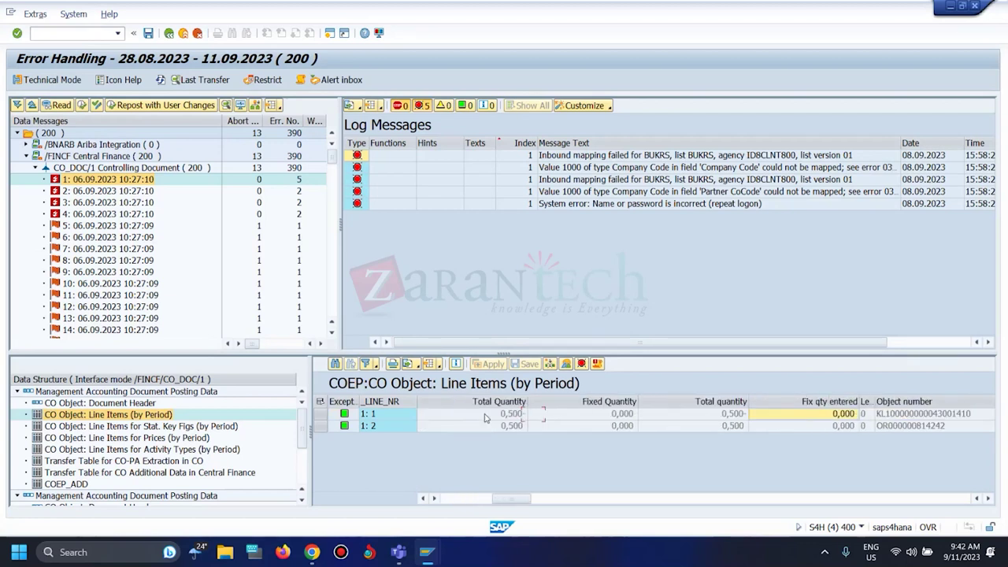
pyautogui.click(459, 499)
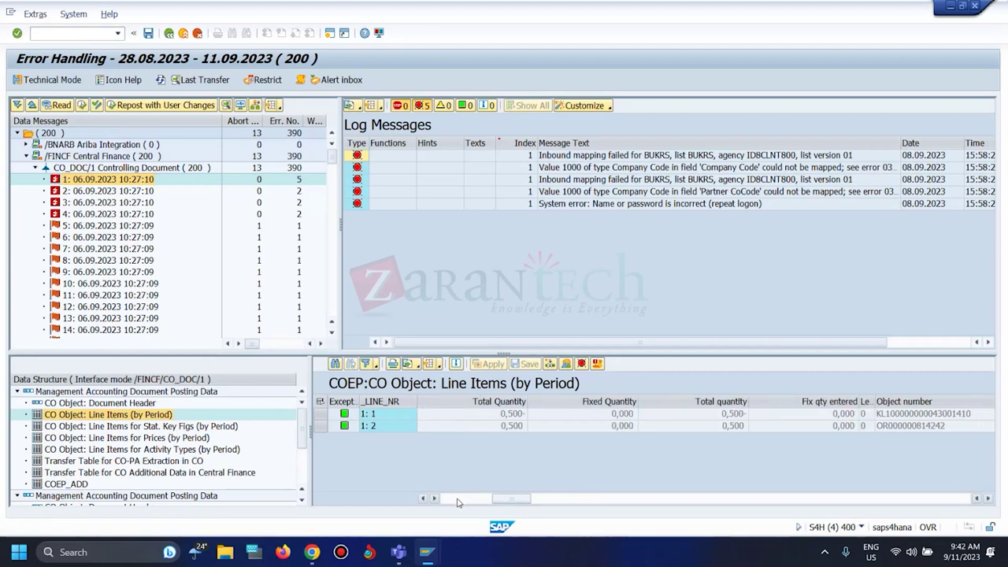
pyautogui.click(459, 500)
pyautogui.click(459, 499)
pyautogui.moveTo(464, 499); pyautogui.dragTo(441, 500)
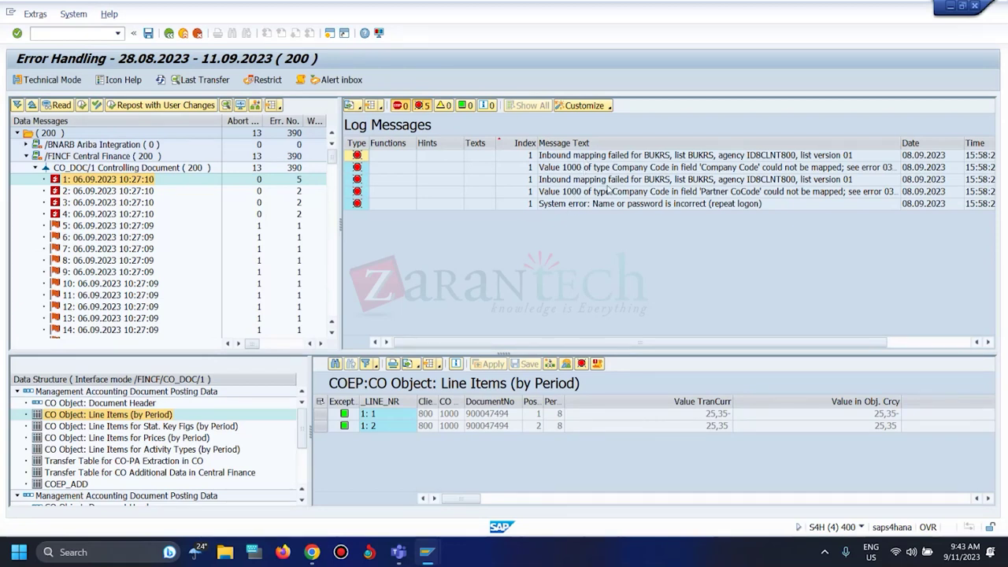
pyautogui.click(608, 158)
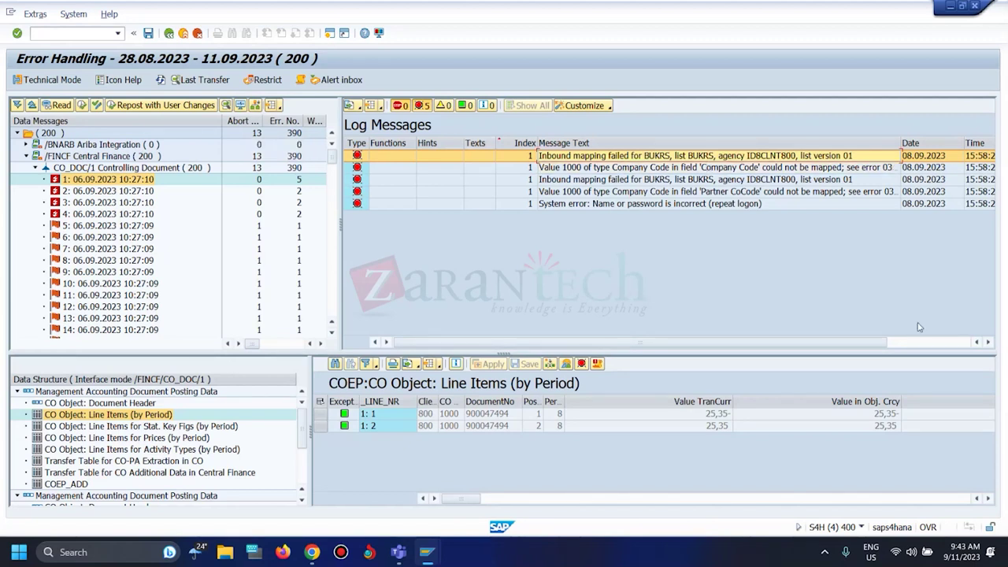
pyautogui.click(964, 344)
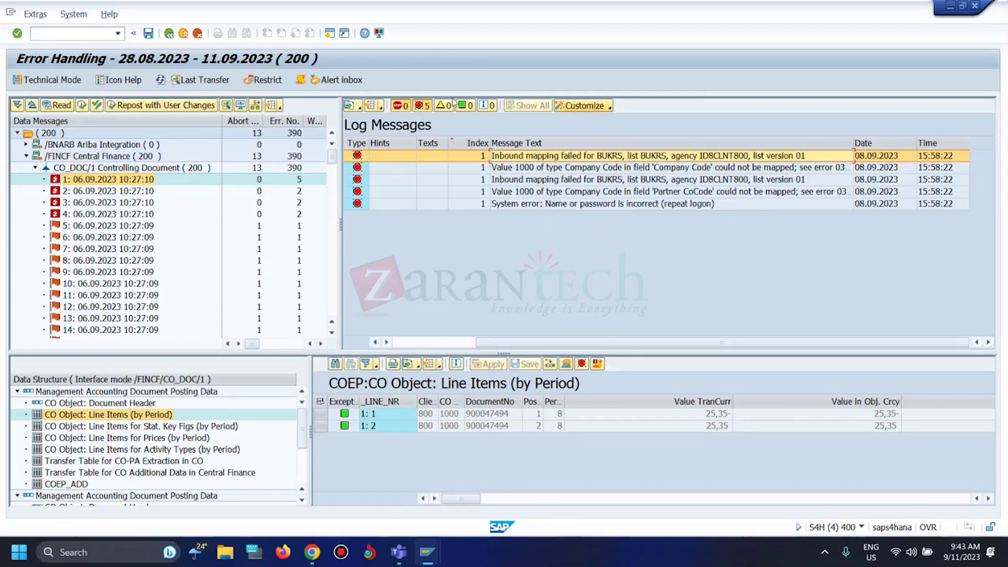
# Step: In the log's Change Layout dialog, move all available columns into the displayed column set
pyautogui.click(381, 105)
pyautogui.click(405, 122)
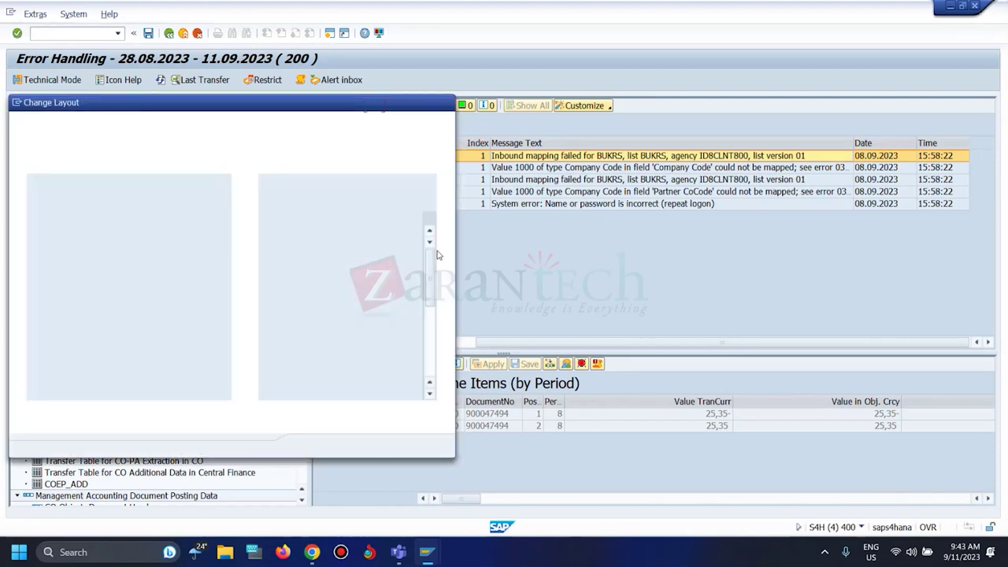
pyautogui.click(306, 268)
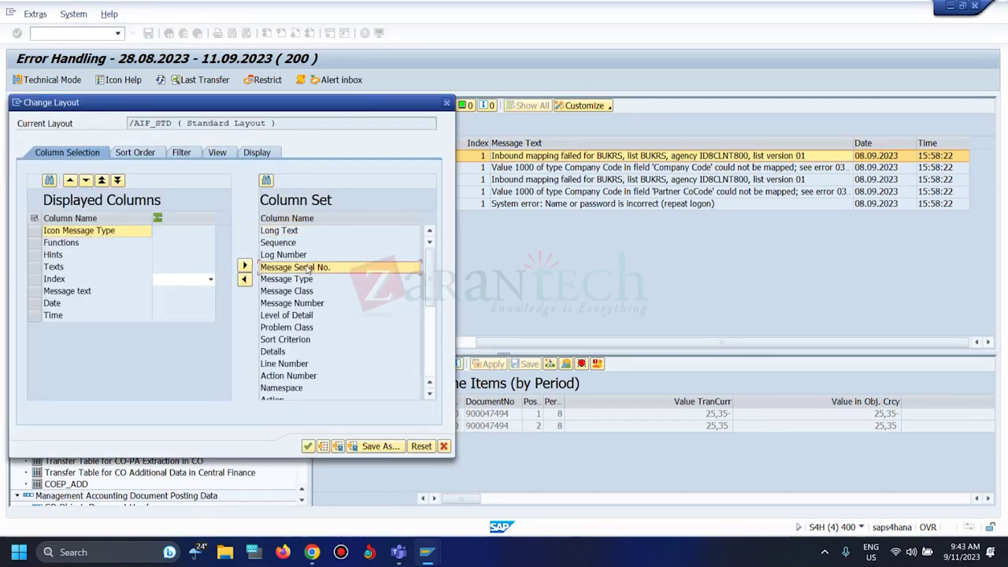
pyautogui.hotkey('ctrl', 'a')
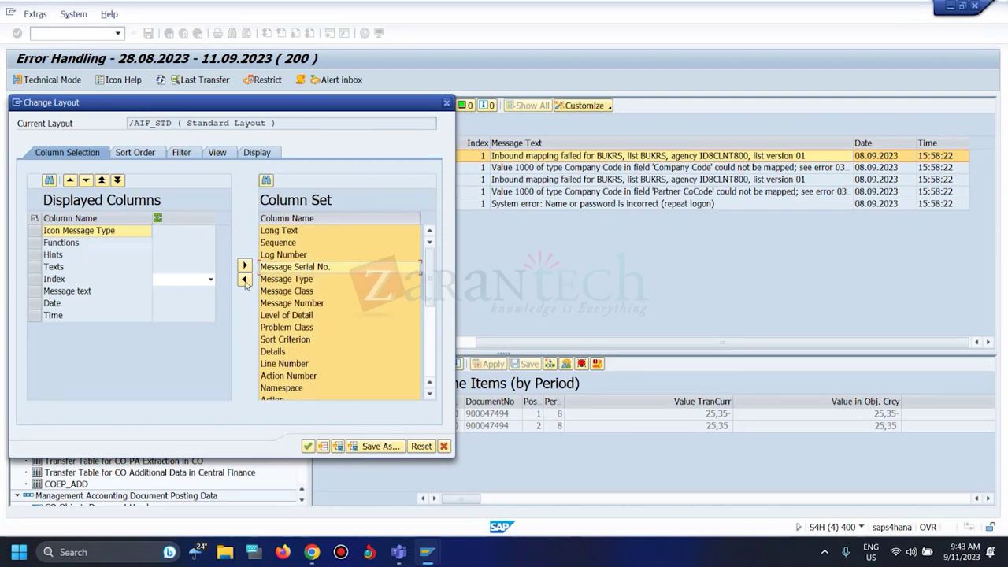
pyautogui.click(244, 279)
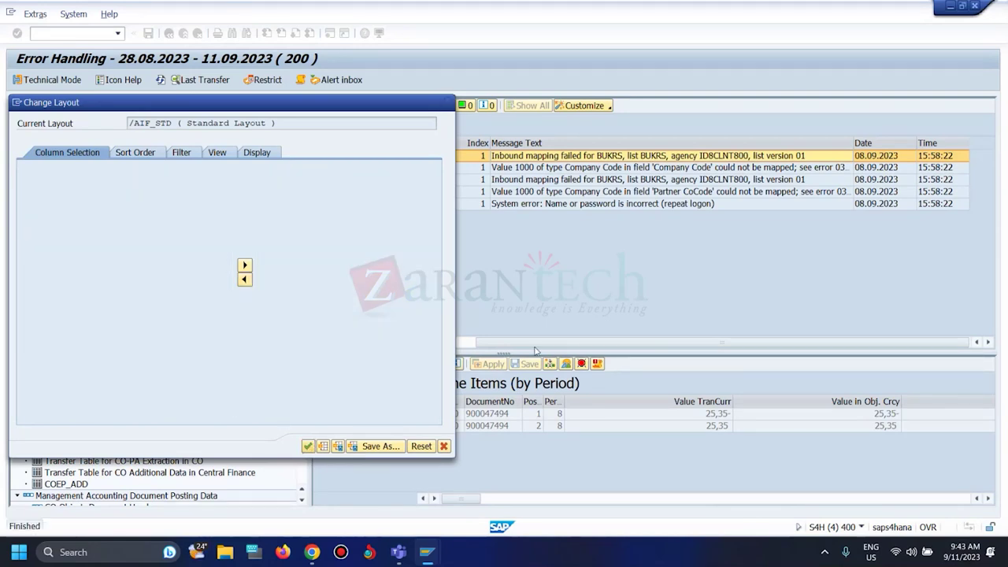
# Step: Apply the expanded layout and scroll the Log Messages table right through the new columns
pyautogui.press('Return')
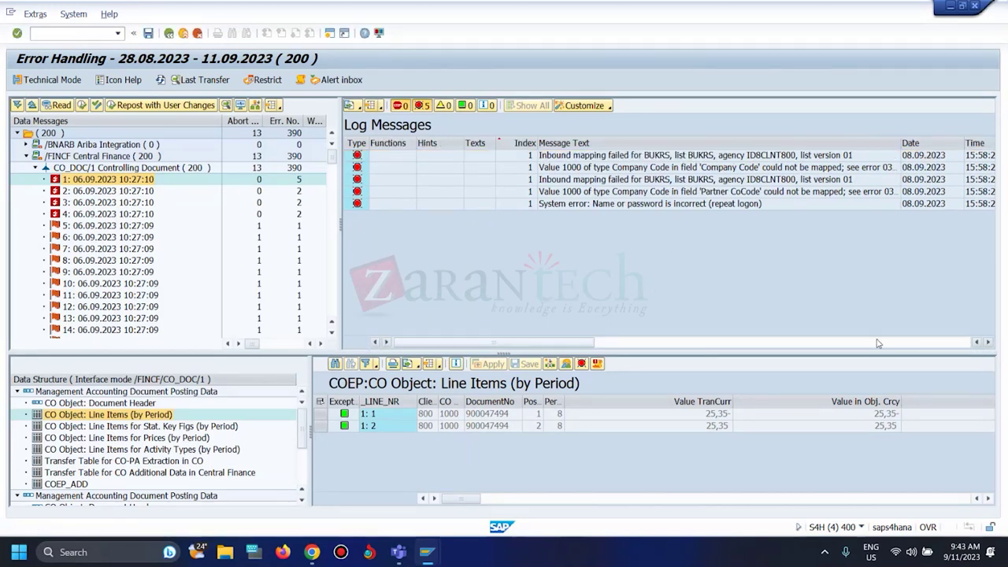
pyautogui.click(988, 343)
pyautogui.click(988, 342)
pyautogui.click(987, 344)
pyautogui.click(988, 344)
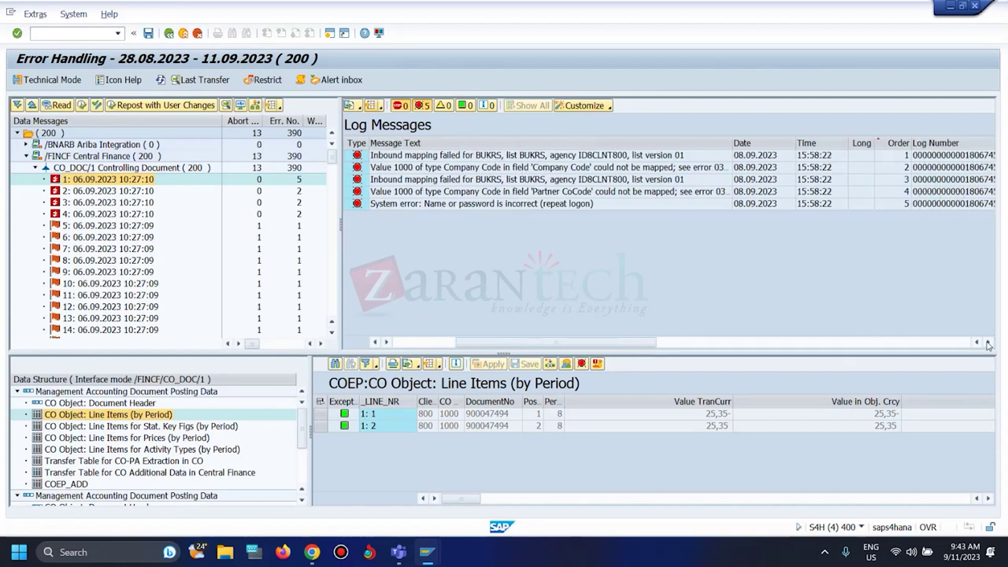
pyautogui.click(988, 343)
pyautogui.click(987, 344)
pyautogui.click(988, 344)
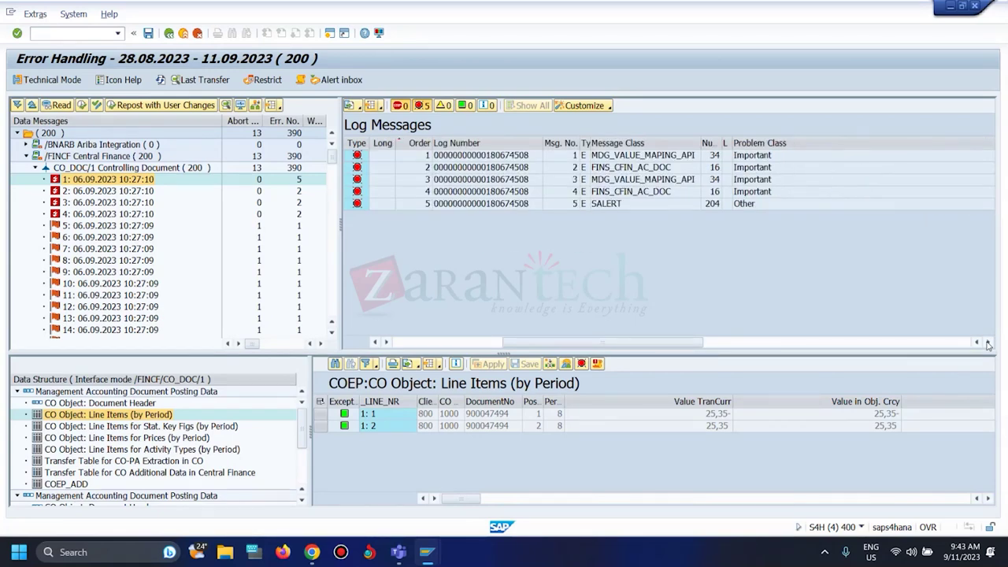
pyautogui.click(987, 344)
pyautogui.click(988, 344)
pyautogui.click(988, 344)
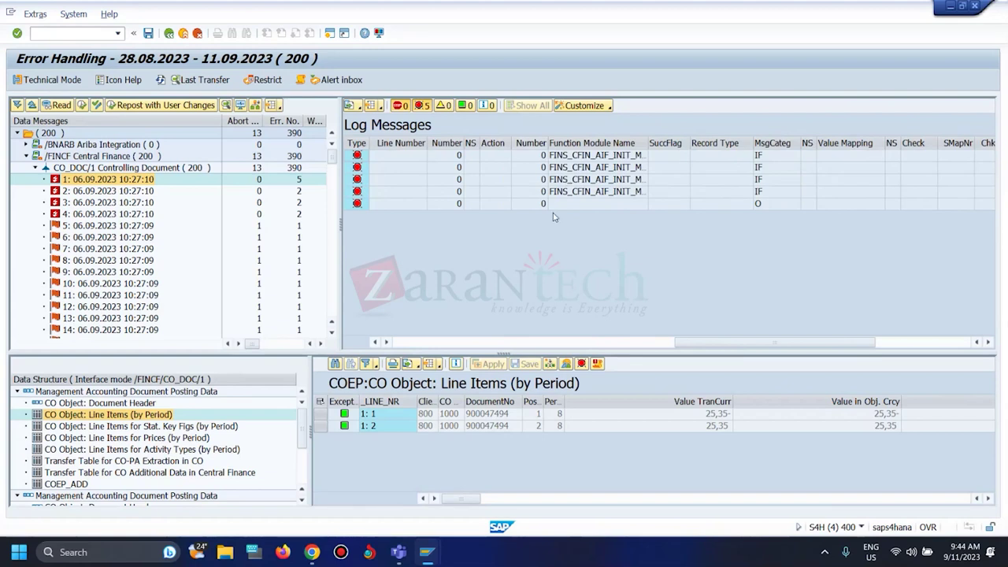
pyautogui.click(988, 343)
pyautogui.click(988, 343)
pyautogui.click(988, 343)
pyautogui.click(988, 344)
pyautogui.click(987, 343)
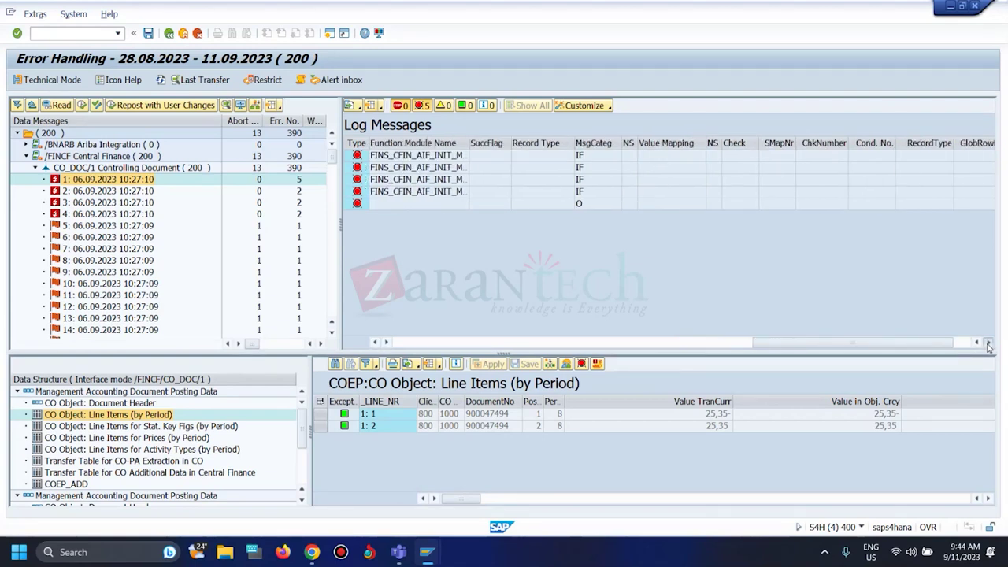
pyautogui.click(988, 343)
# Step: Scroll the log table back left and select the FINS_CFIN_AC_DOC error message row
pyautogui.click(377, 344)
pyautogui.click(377, 344)
pyautogui.click(376, 343)
pyautogui.click(376, 344)
pyautogui.click(375, 344)
pyautogui.click(375, 344)
pyautogui.click(375, 345)
pyautogui.click(375, 345)
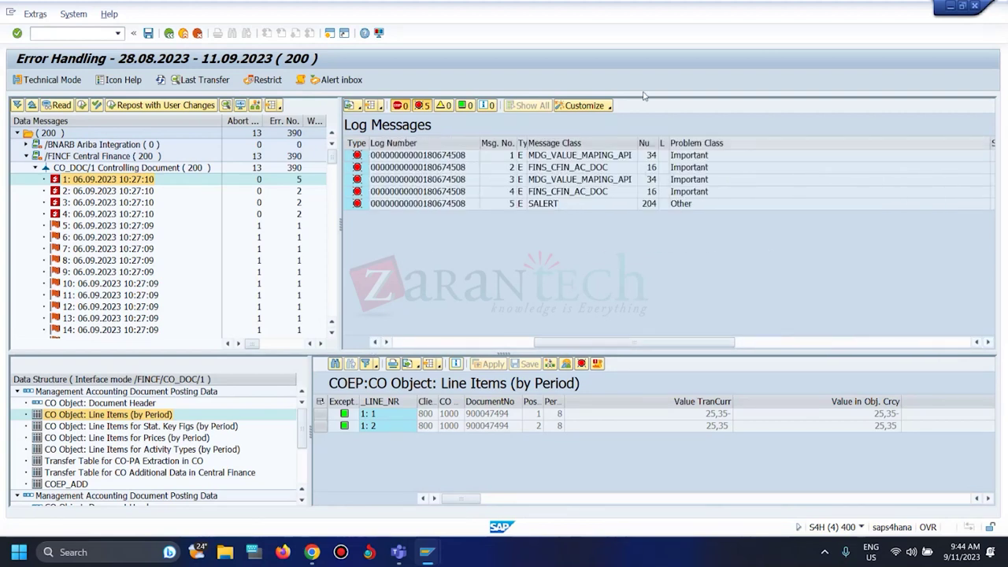
pyautogui.click(561, 171)
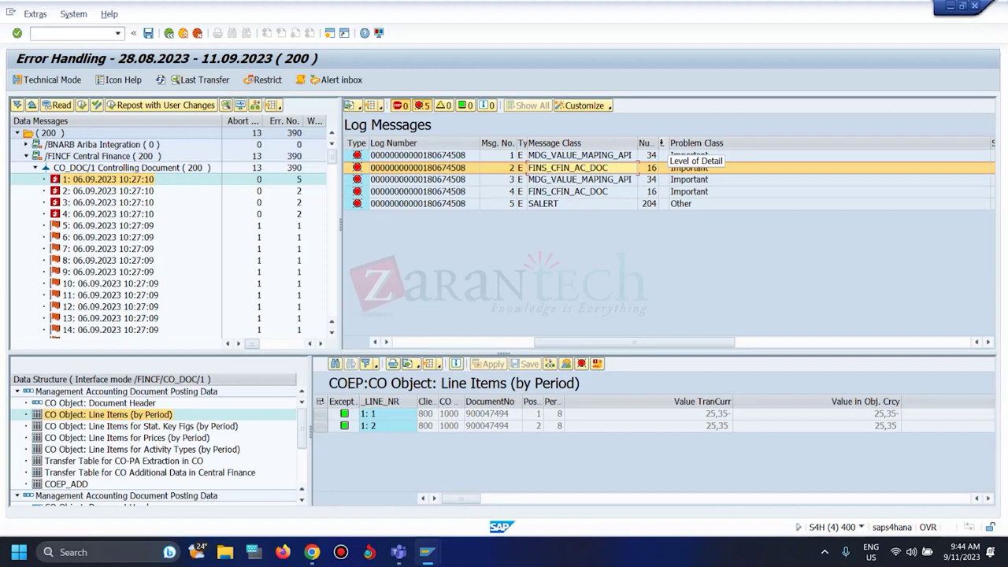
pyautogui.click(666, 144)
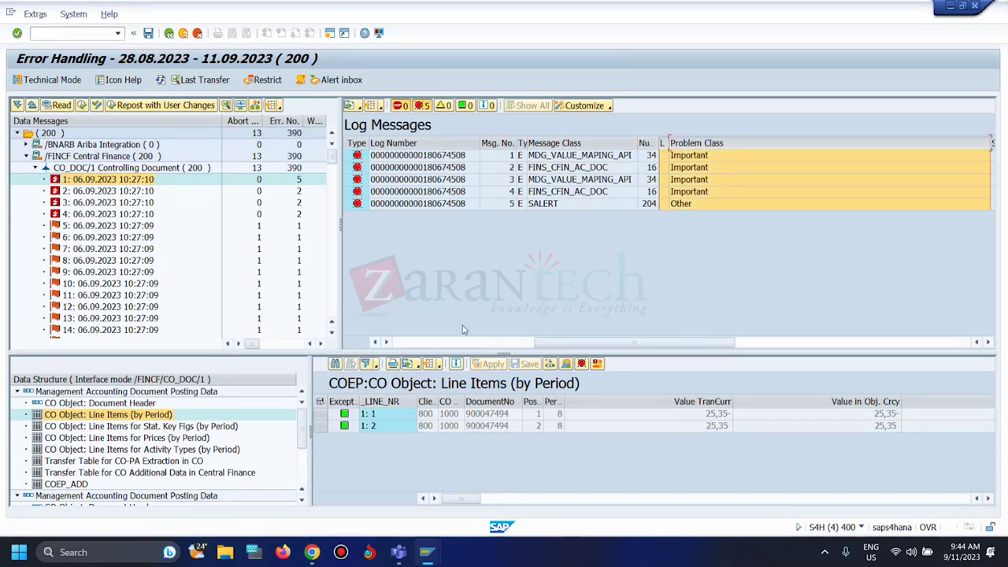
pyautogui.click(434, 342)
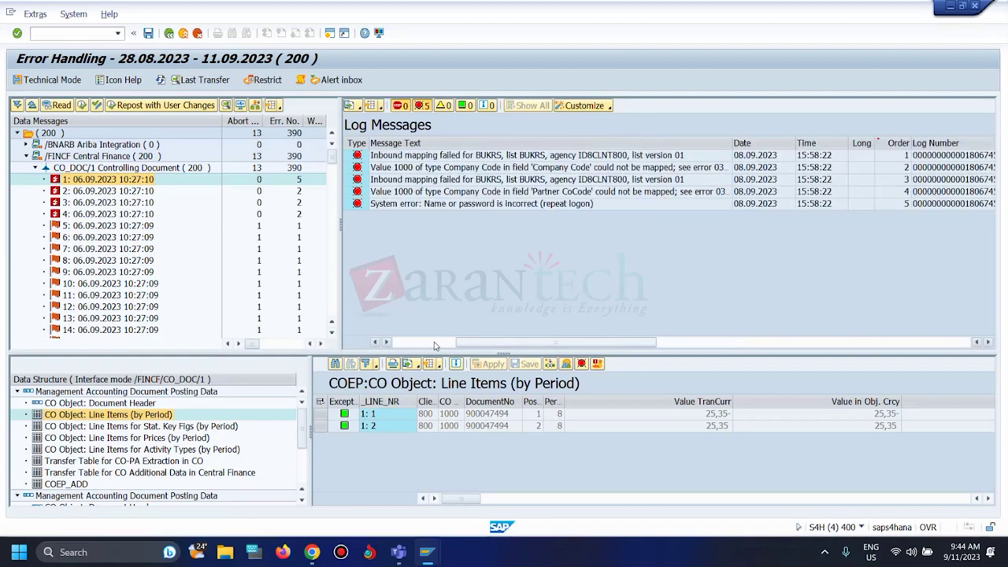
pyautogui.moveTo(462, 344); pyautogui.dragTo(399, 344)
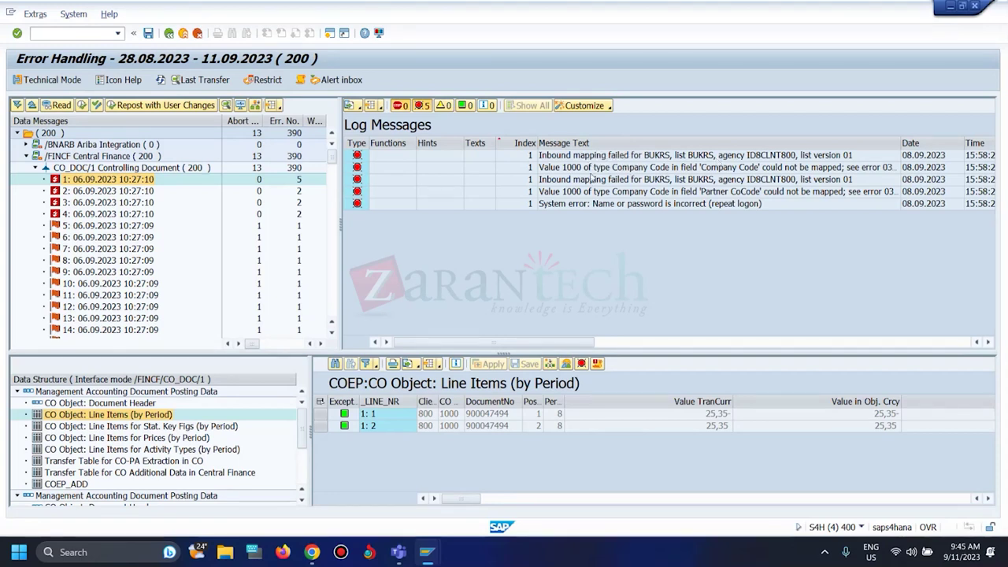
# Step: Create a custom function for the BUKRS mapping error using transaction FINS_CFIN_MAP_MANAGE
pyautogui.click(390, 163)
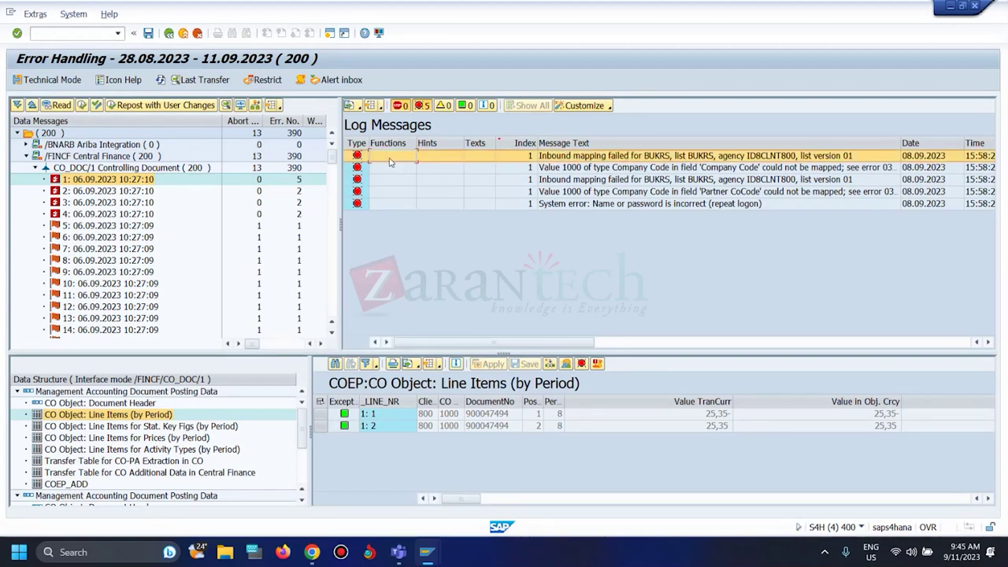
pyautogui.click(384, 164)
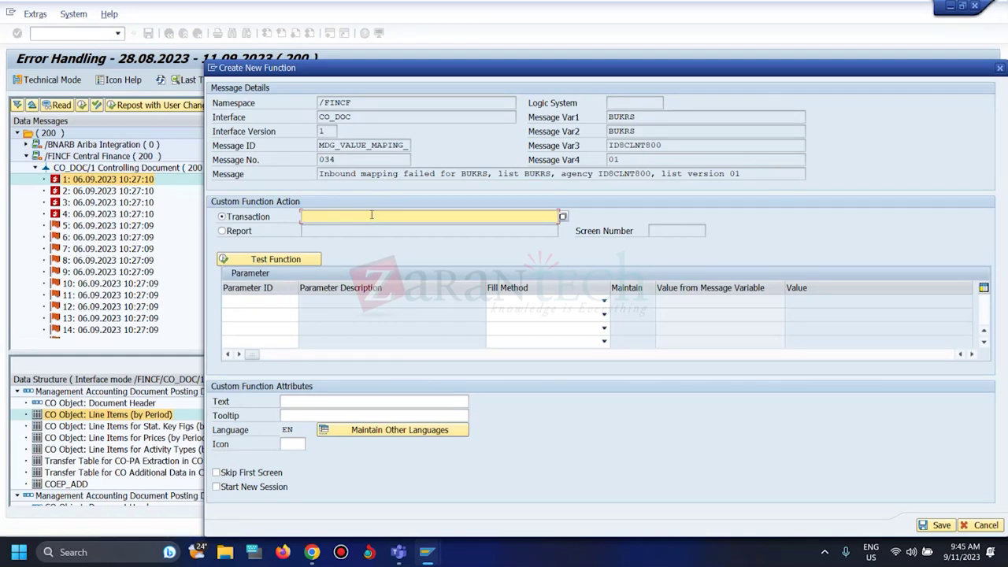
pyautogui.write('FIns_map_manage')
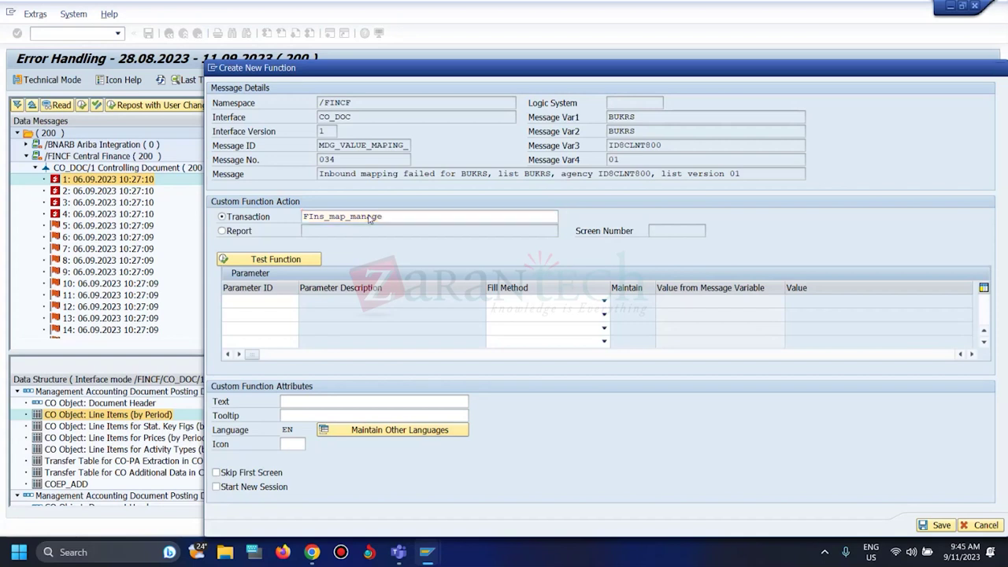
pyautogui.press('Return')
pyautogui.click(244, 259)
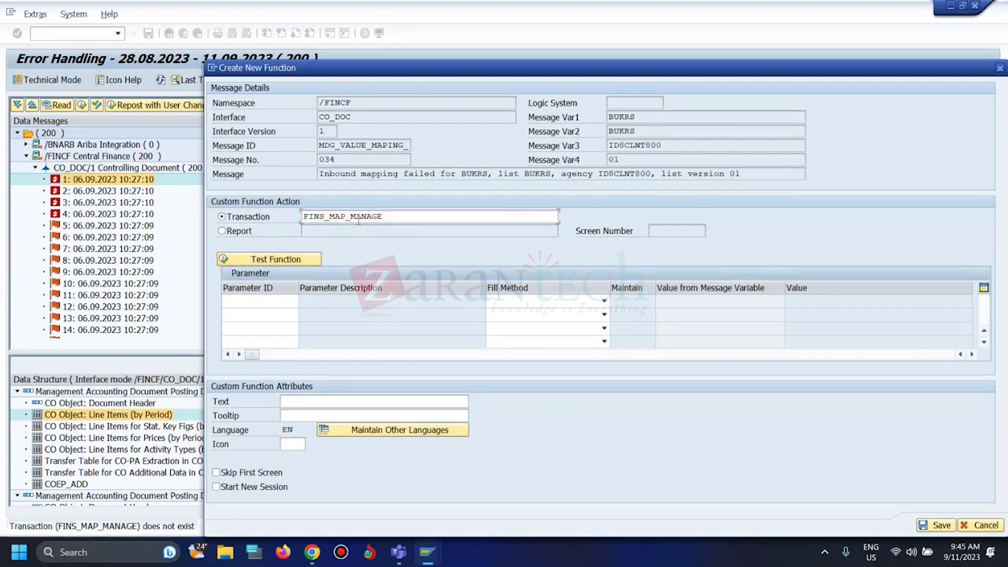
pyautogui.press('Return')
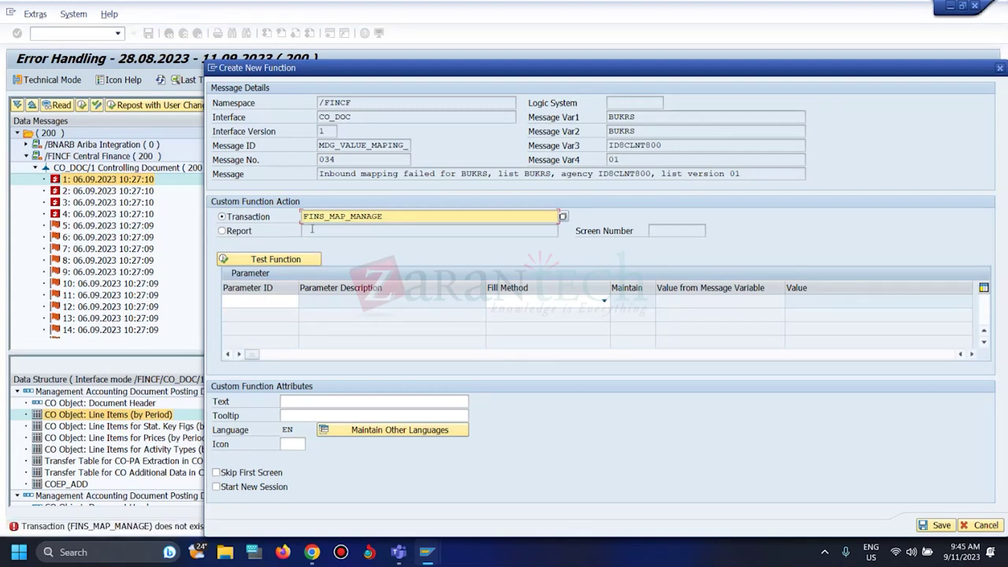
pyautogui.click(327, 217)
pyautogui.write('CFIN')
pyautogui.write('_map_manage')
# Step: Test the function, return from Manage Mappings, and set the first parameter's fill method to Manual Value
pyautogui.click(260, 259)
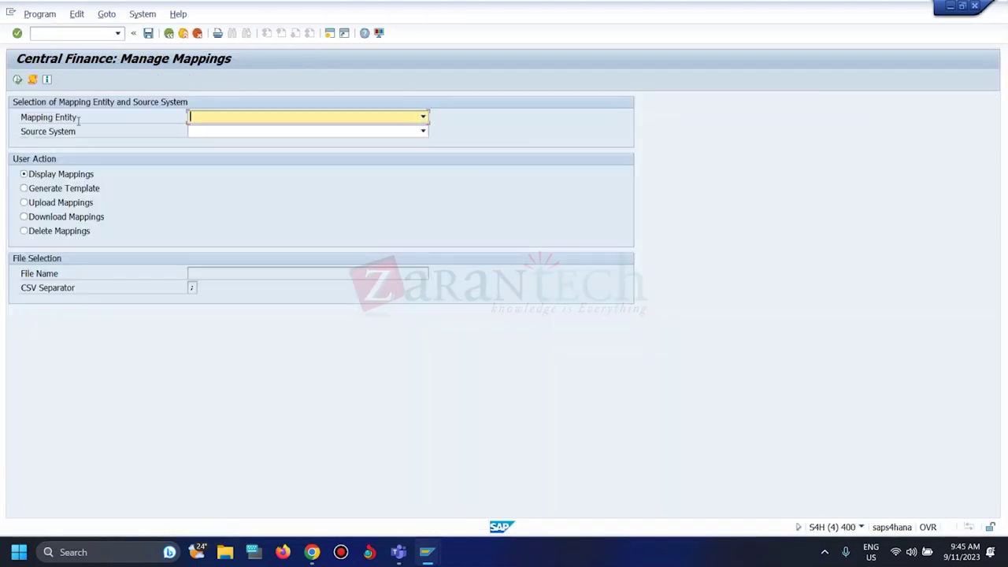
pyautogui.click(169, 33)
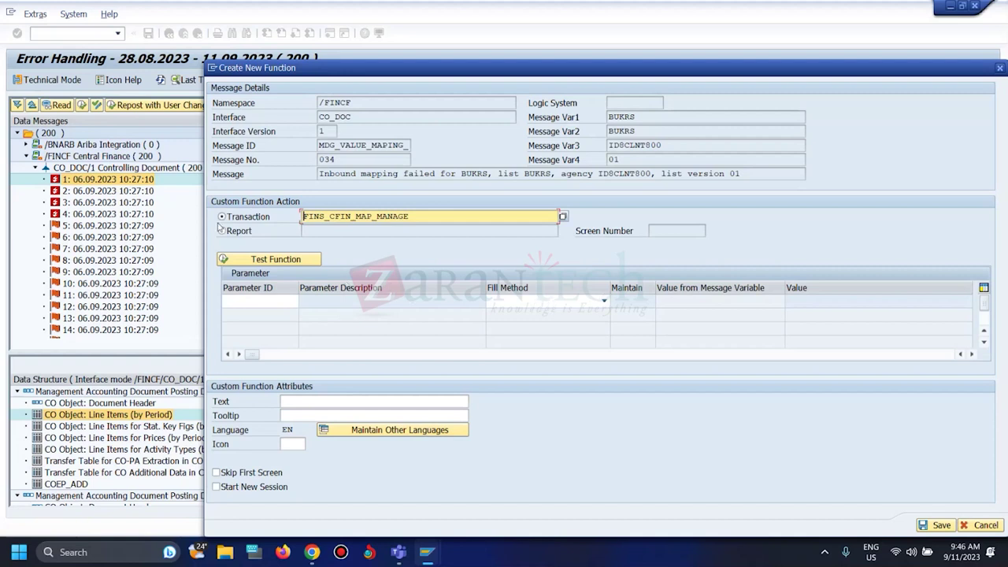
pyautogui.click(247, 300)
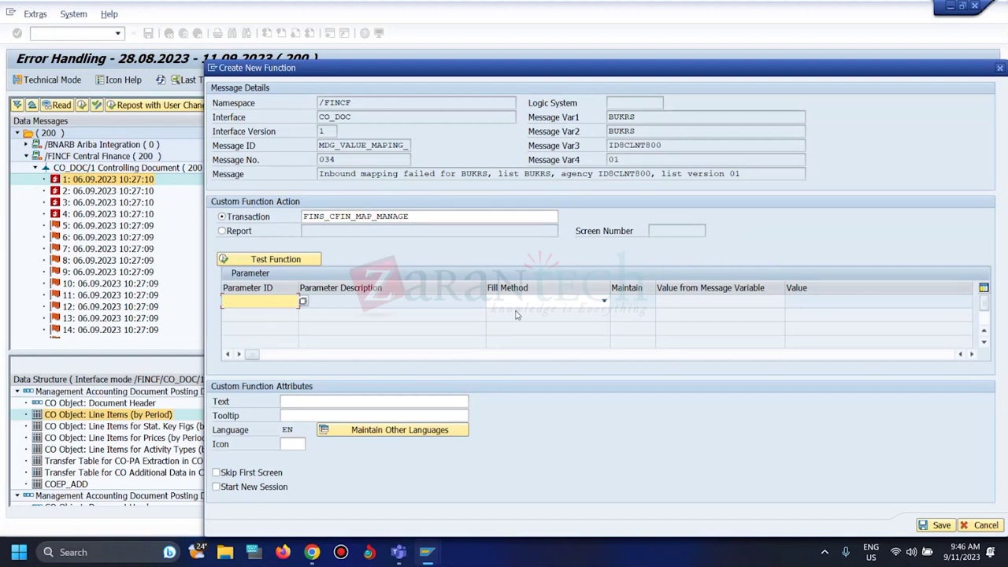
pyautogui.click(550, 304)
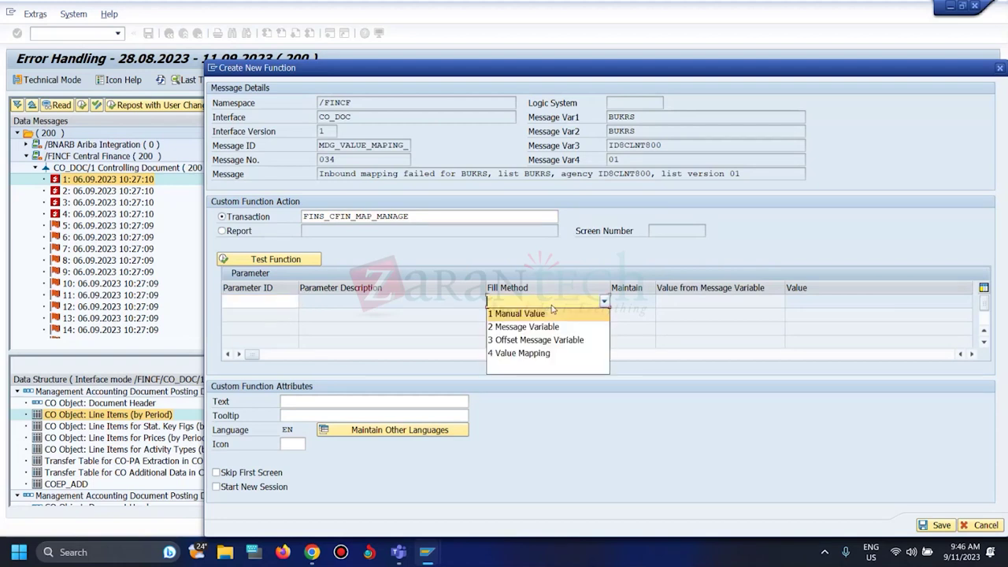
pyautogui.click(508, 315)
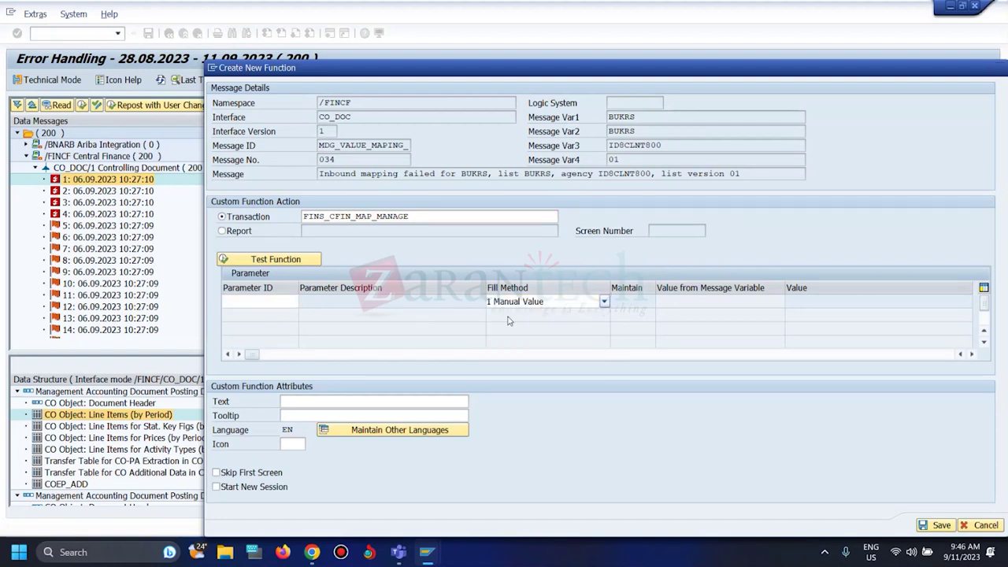
# Step: Retest the function, leave Manage Mappings, and discard the new custom function
pyautogui.click(271, 259)
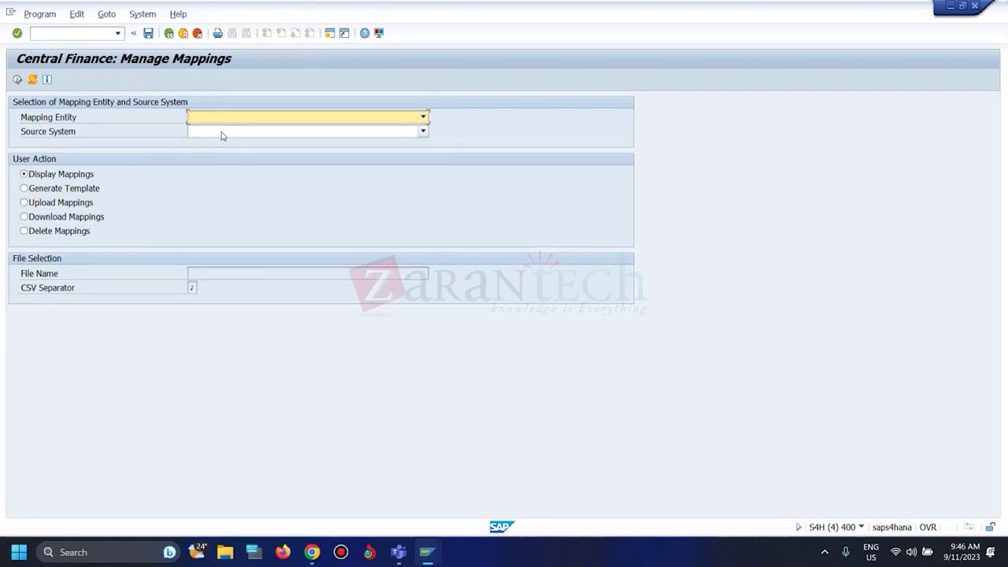
pyautogui.click(170, 35)
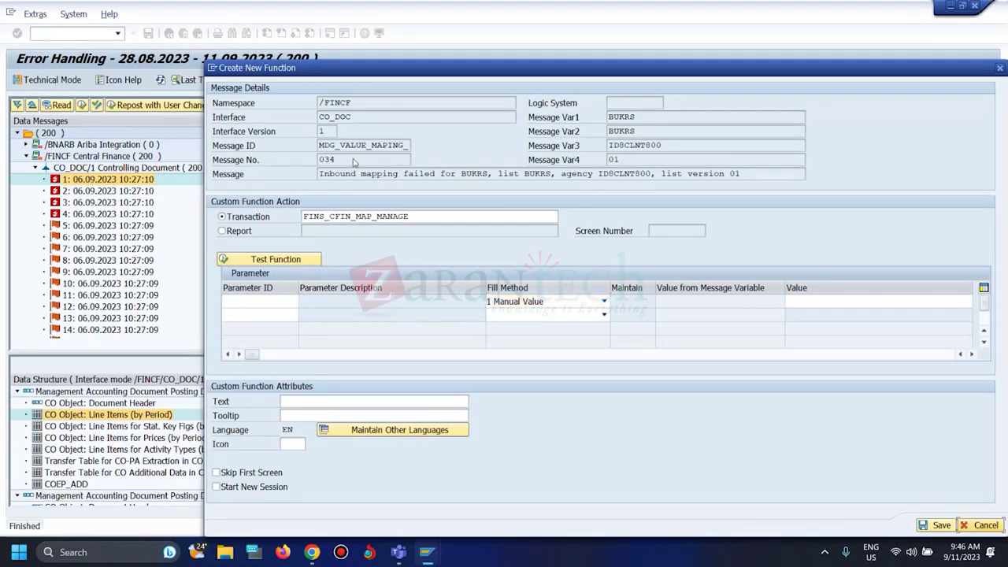
pyautogui.press('Escape')
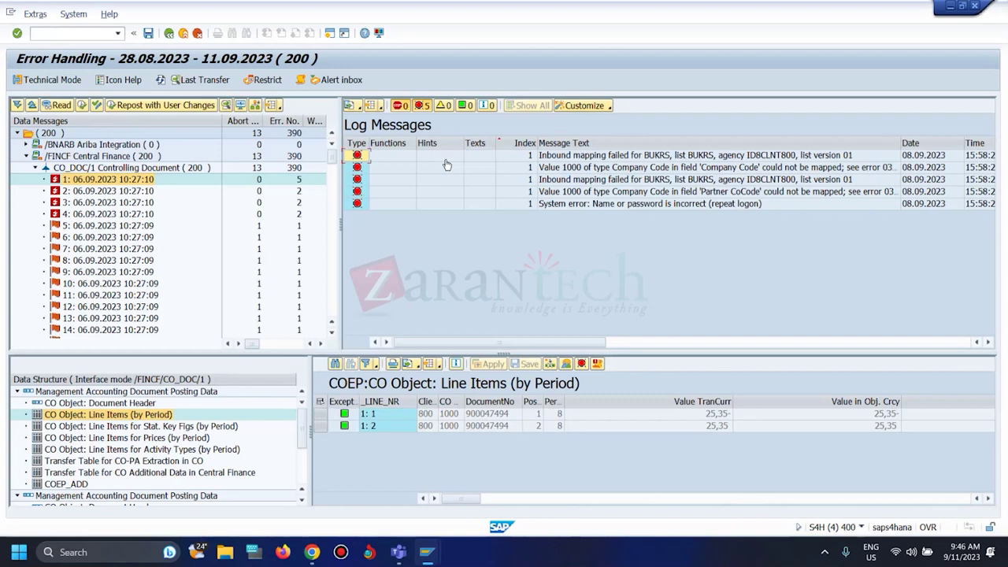
pyautogui.doubleClick(445, 157)
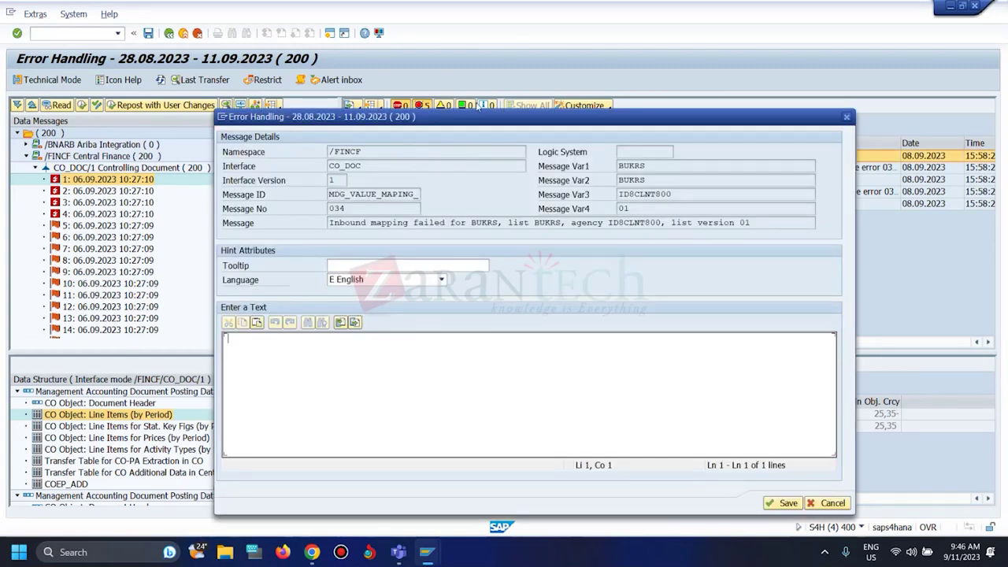
pyautogui.moveTo(479, 120); pyautogui.dragTo(400, 172)
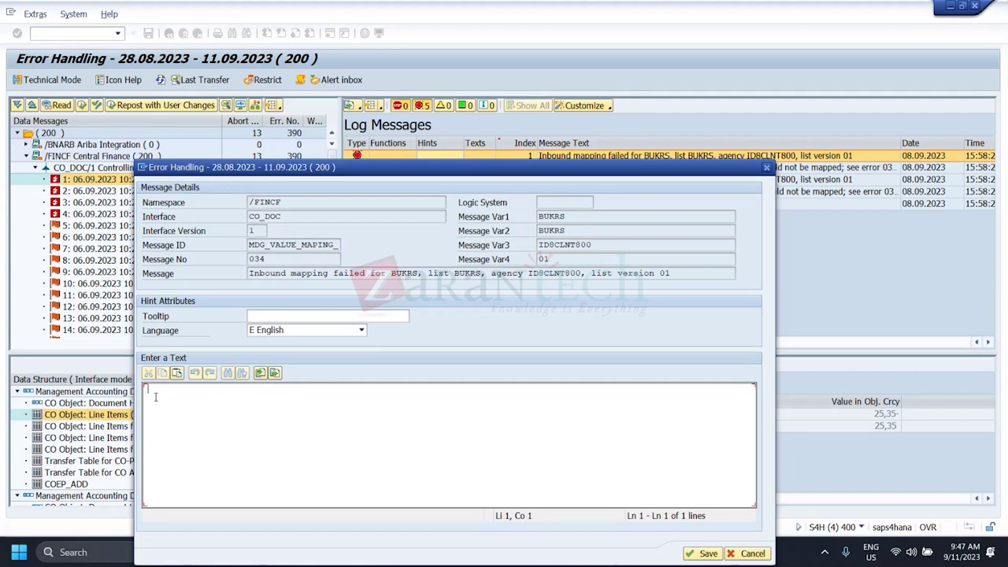
pyautogui.click(752, 554)
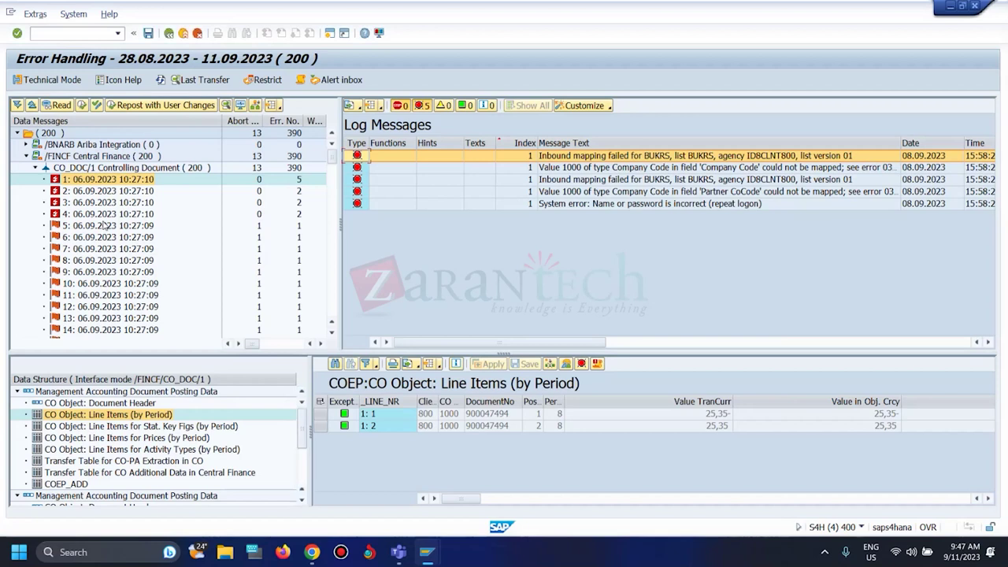
pyautogui.scroll(-5, 103, 228)
pyautogui.scroll(5, 106, 245)
pyautogui.click(685, 194)
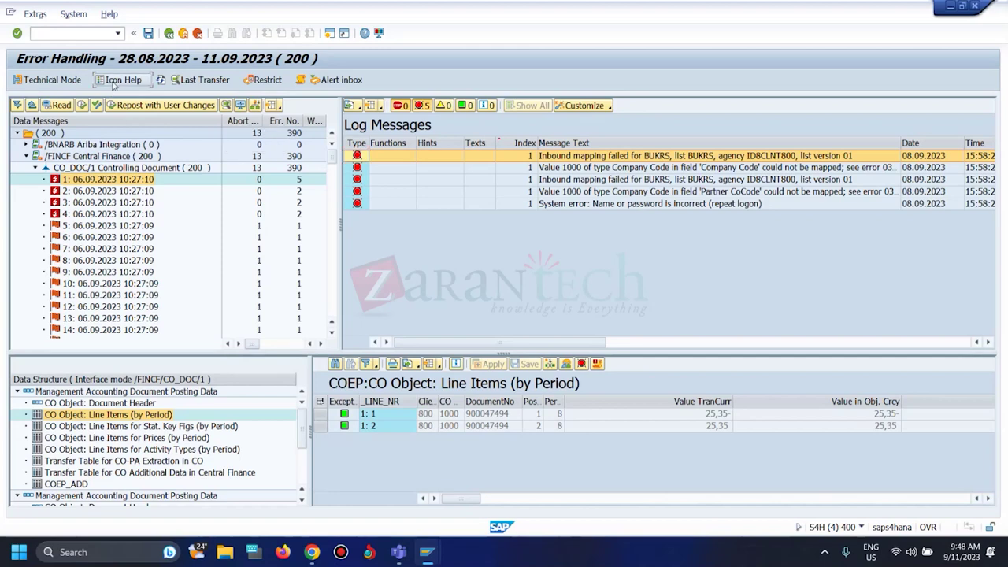
# Step: Open the Message Status Icon Legend from the Error Handling toolbar
pyautogui.click(99, 105)
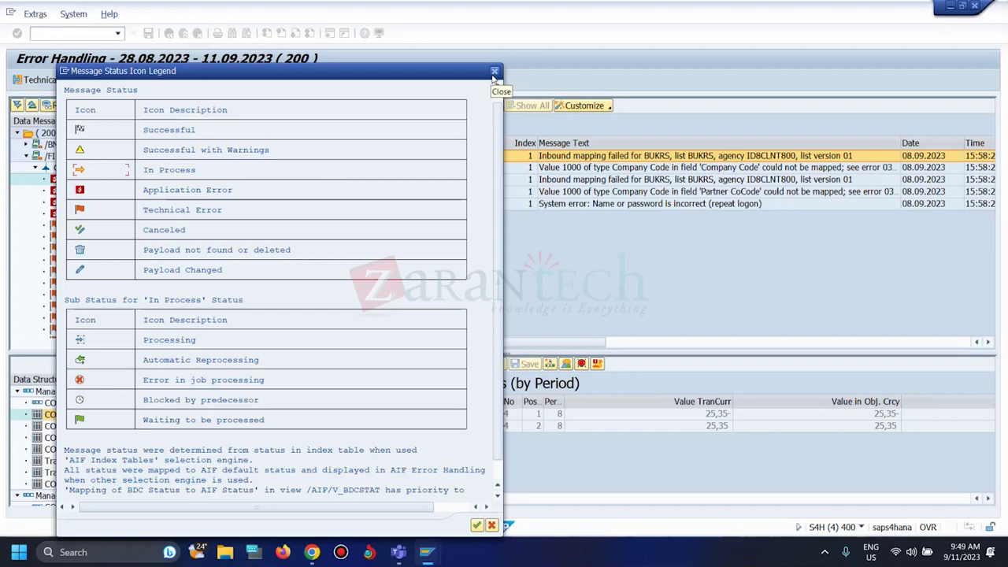
# Step: Close the status icon legend and select message 5 of the controlling document
pyautogui.click(495, 71)
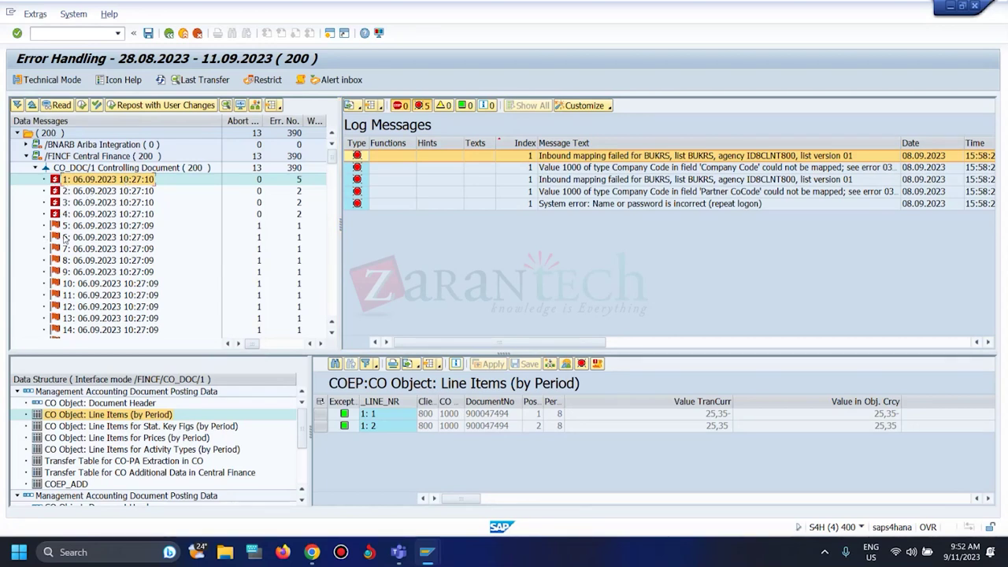
pyautogui.click(69, 227)
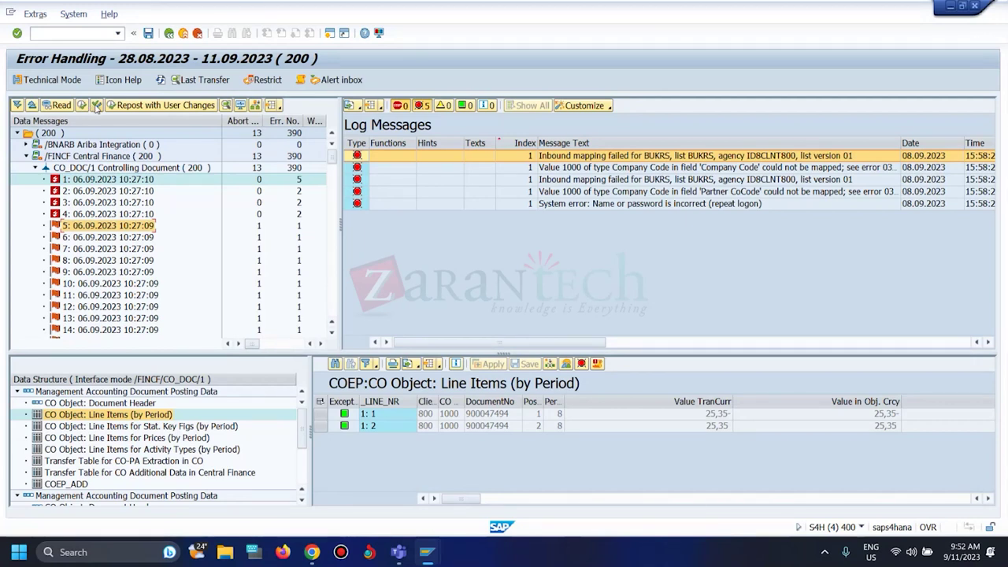
# Step: Cancel message 5, confirm with Yes, and reload it to see its KAZV and logon errors
pyautogui.click(96, 105)
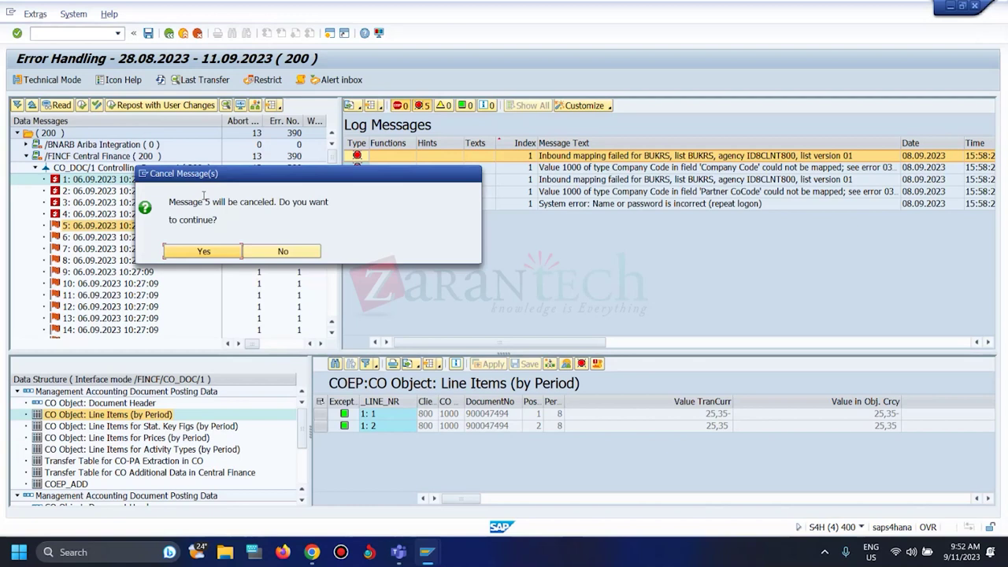
pyautogui.click(203, 251)
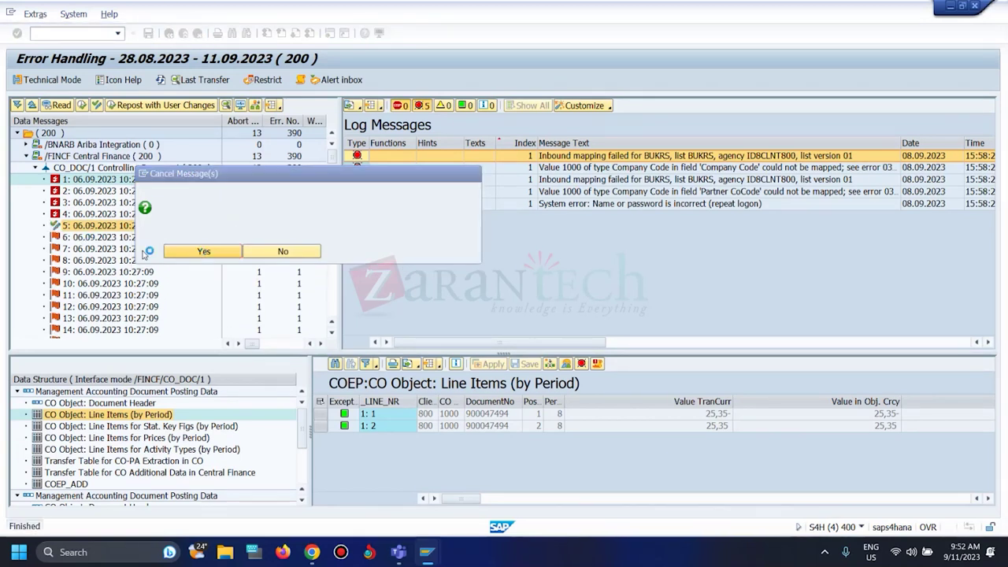
pyautogui.click(91, 229)
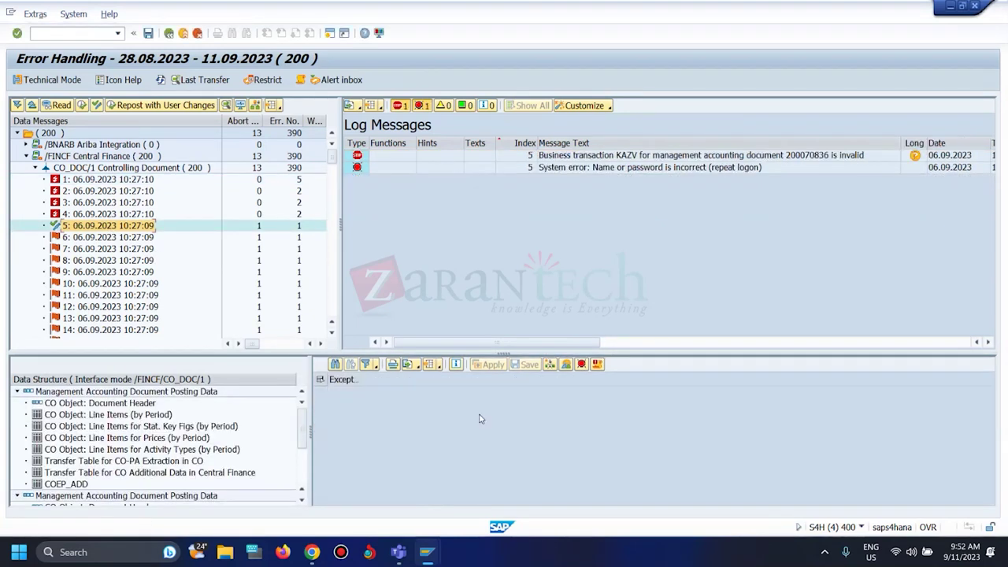
# Step: Show message 5's COEP period line items for document 200070836 and widen the Data Messages pane
pyautogui.click(112, 416)
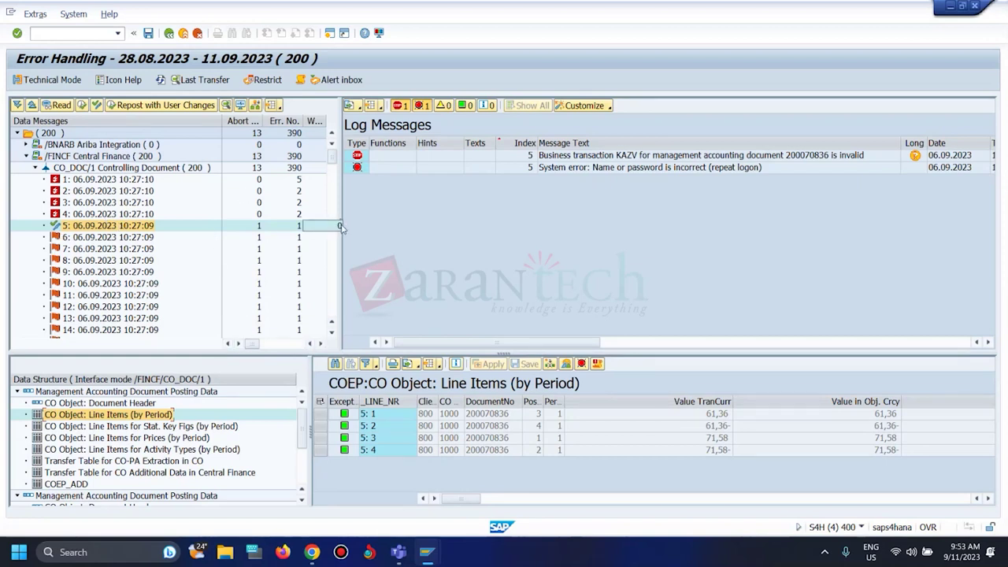
pyautogui.moveTo(340, 229); pyautogui.dragTo(384, 229)
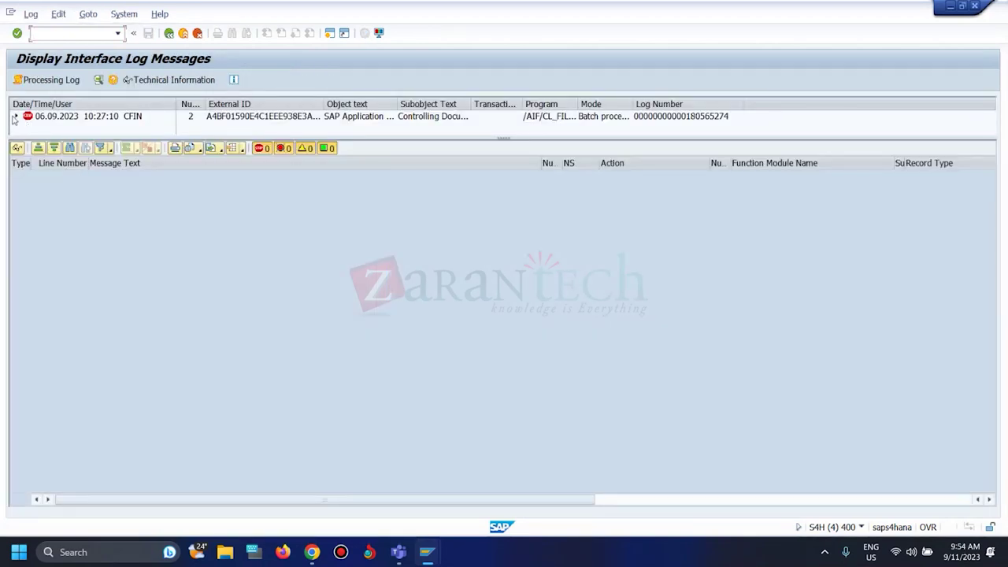
pyautogui.click(14, 117)
pyautogui.click(112, 118)
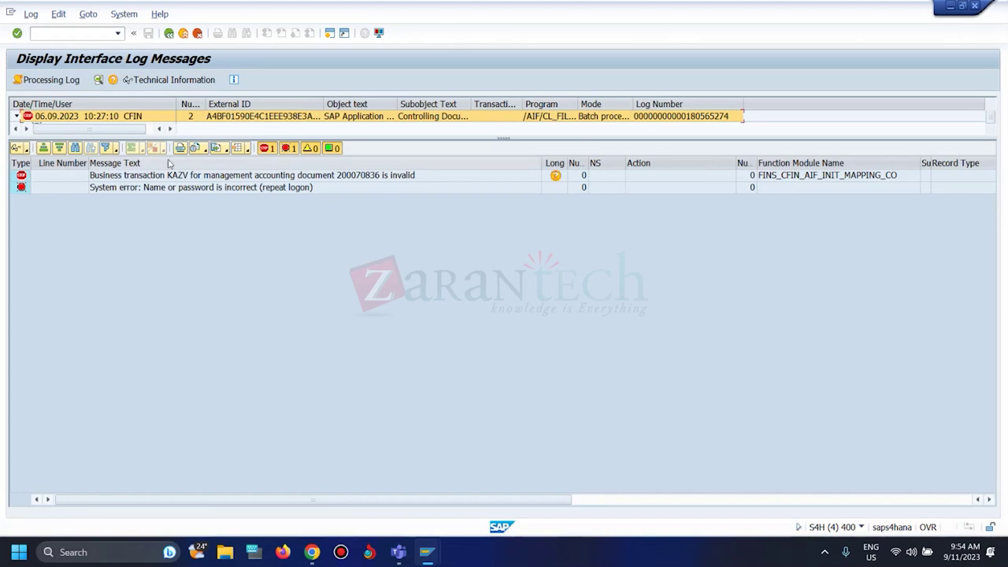
pyautogui.click(203, 176)
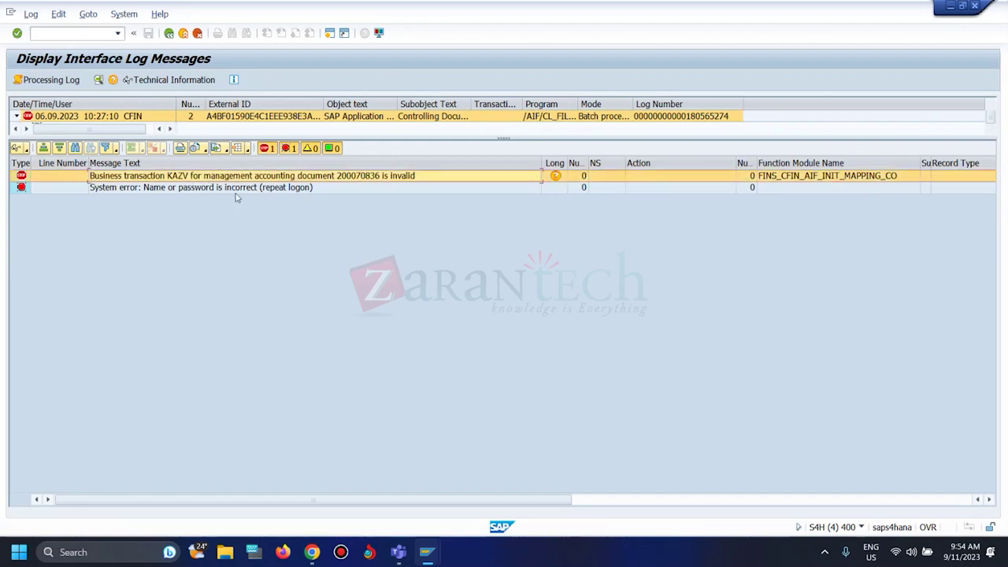
pyautogui.click(235, 189)
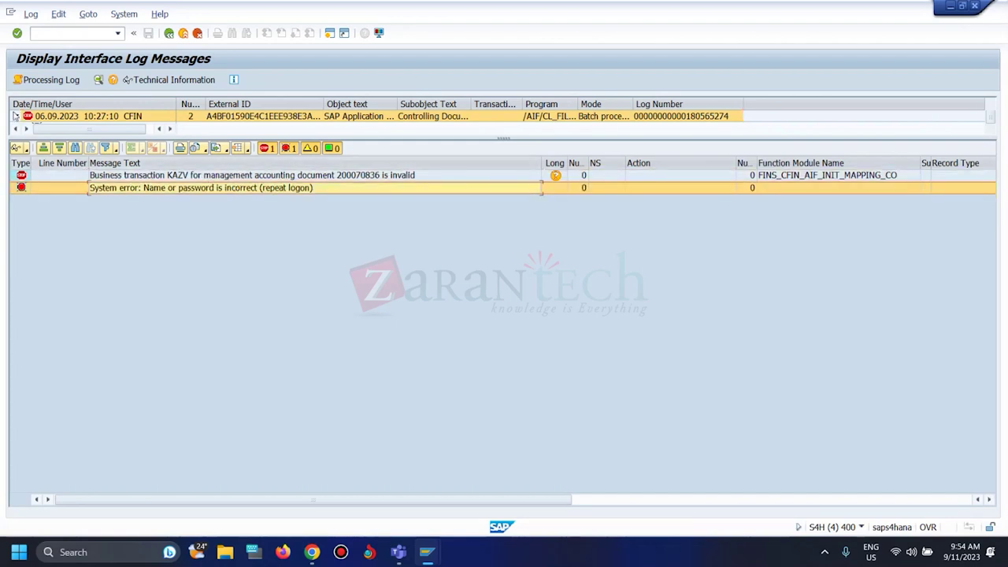
pyautogui.moveTo(511, 138); pyautogui.dragTo(120, 213)
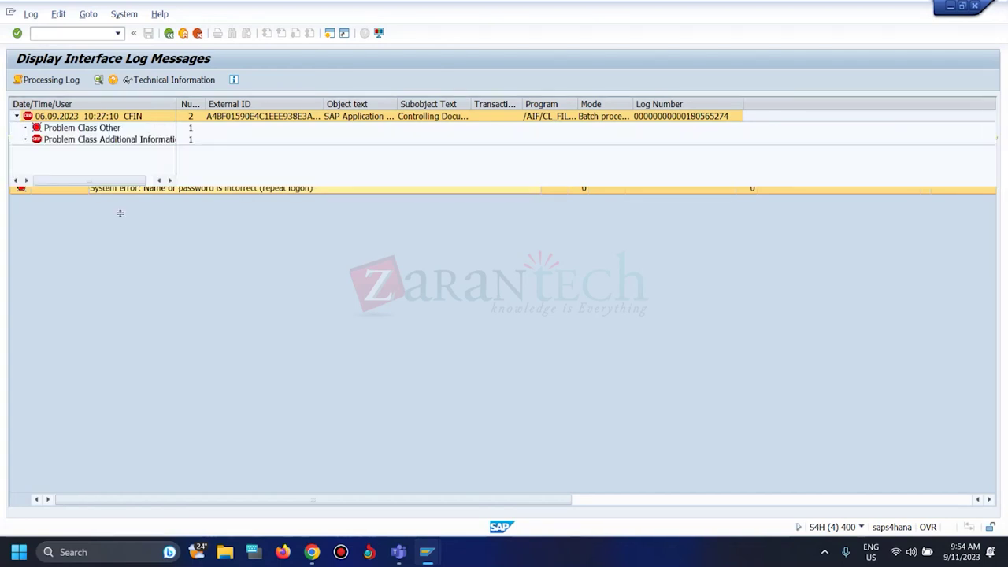
pyautogui.click(90, 131)
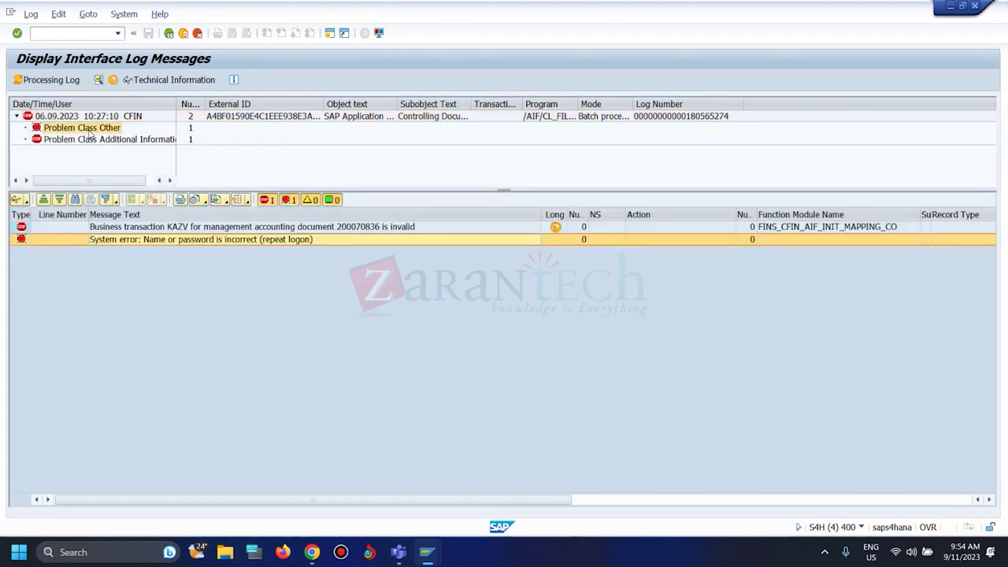
pyautogui.click(93, 139)
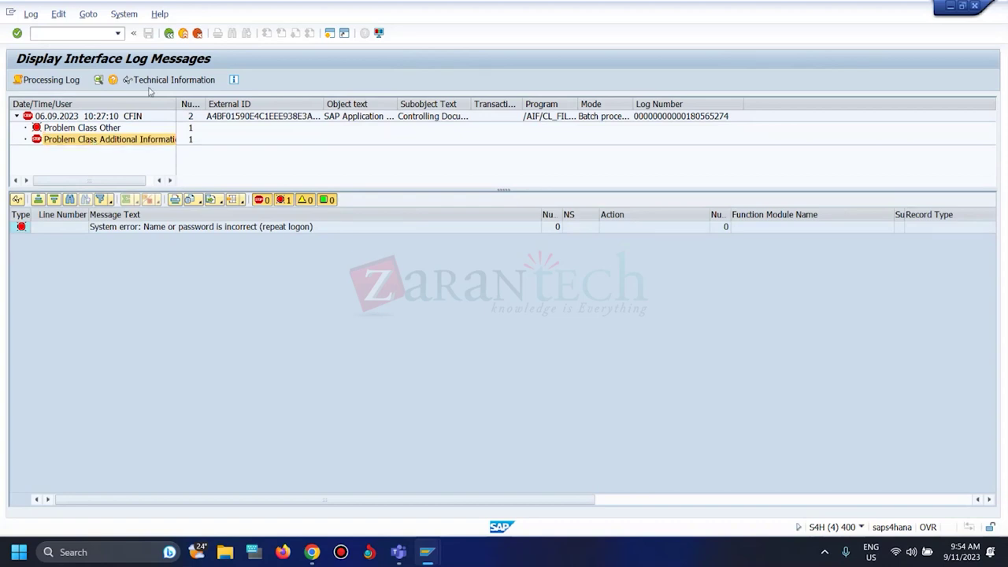
pyautogui.click(169, 34)
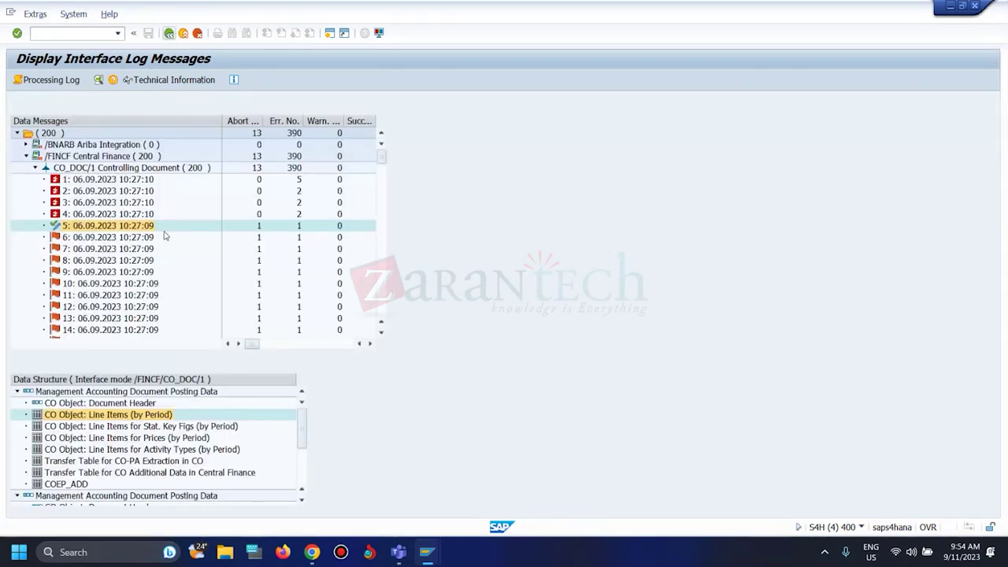
# Step: Switch from message 5 to message 1 and display its CO line items by period for document 900047494
pyautogui.doubleClick(110, 226)
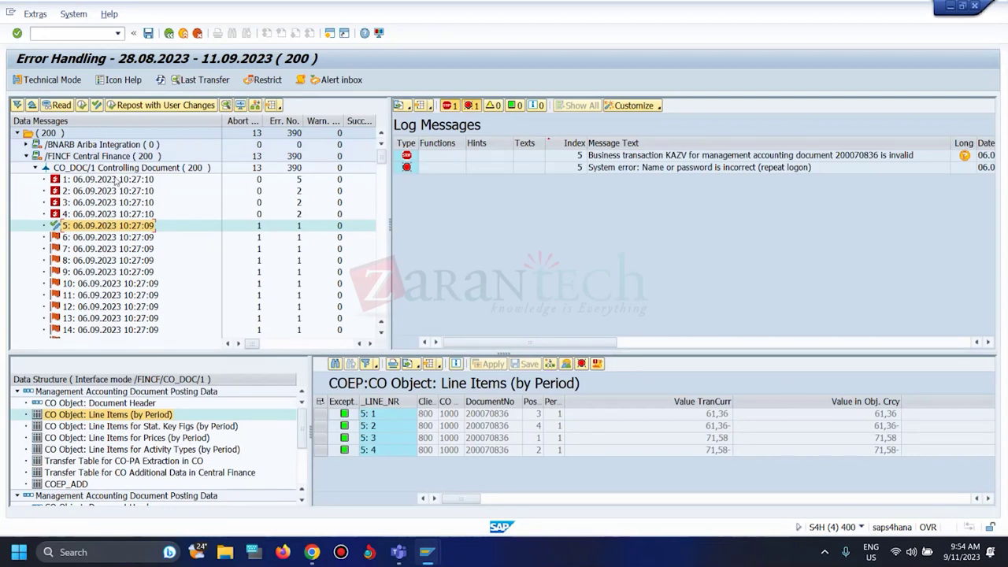
pyautogui.click(116, 179)
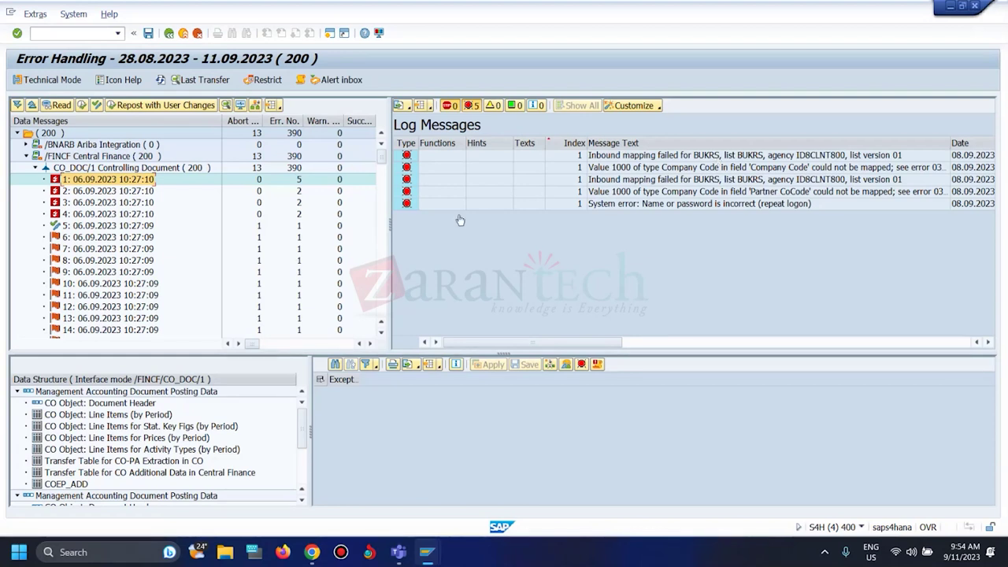
pyautogui.click(94, 415)
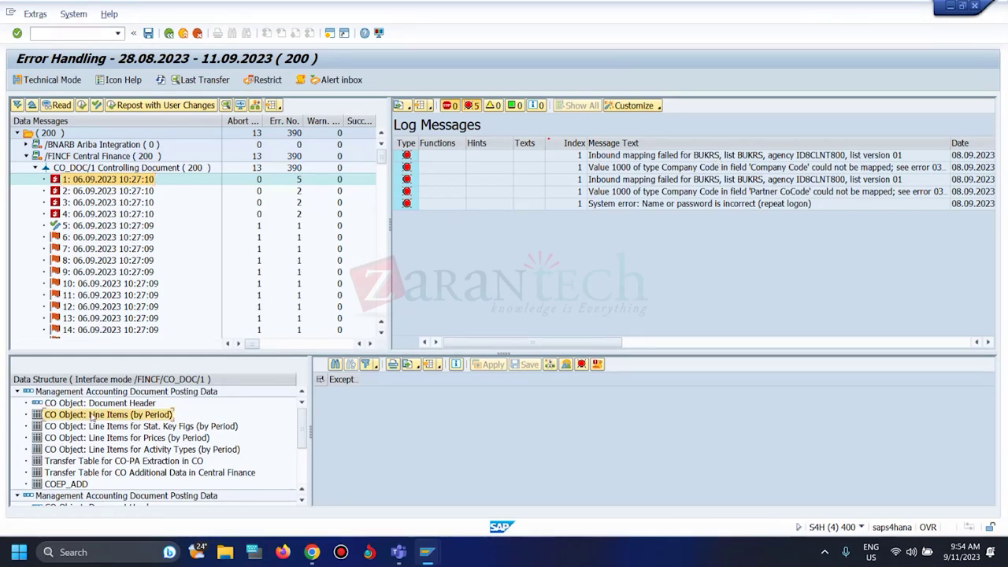
pyautogui.doubleClick(93, 415)
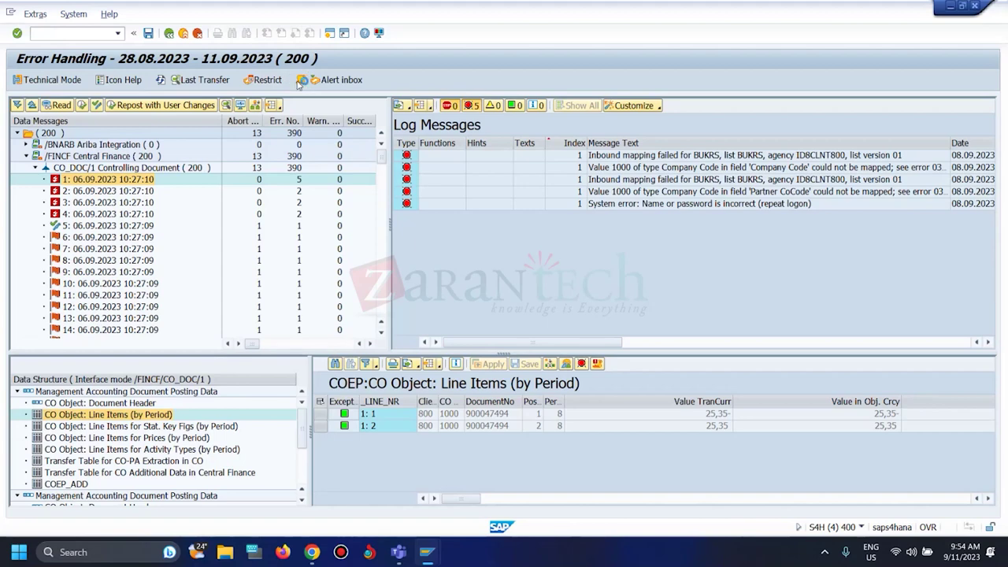
# Step: Read the errors in the 06.09.2023 CFIN and 08.09.2023 ESTADMIN logs for CO_DOC/1, then go back
pyautogui.doubleClick(138, 166)
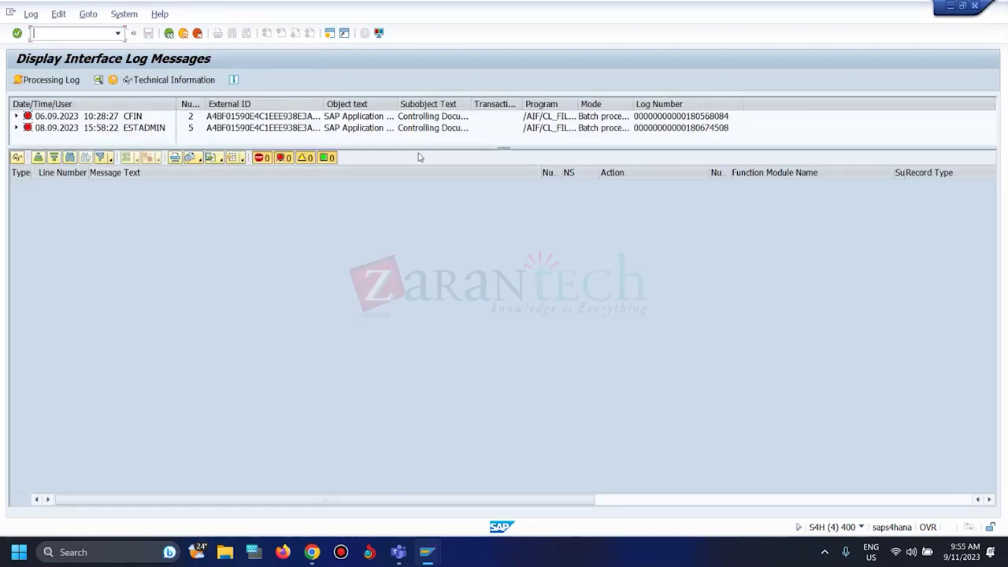
pyautogui.moveTo(419, 147); pyautogui.dragTo(422, 211)
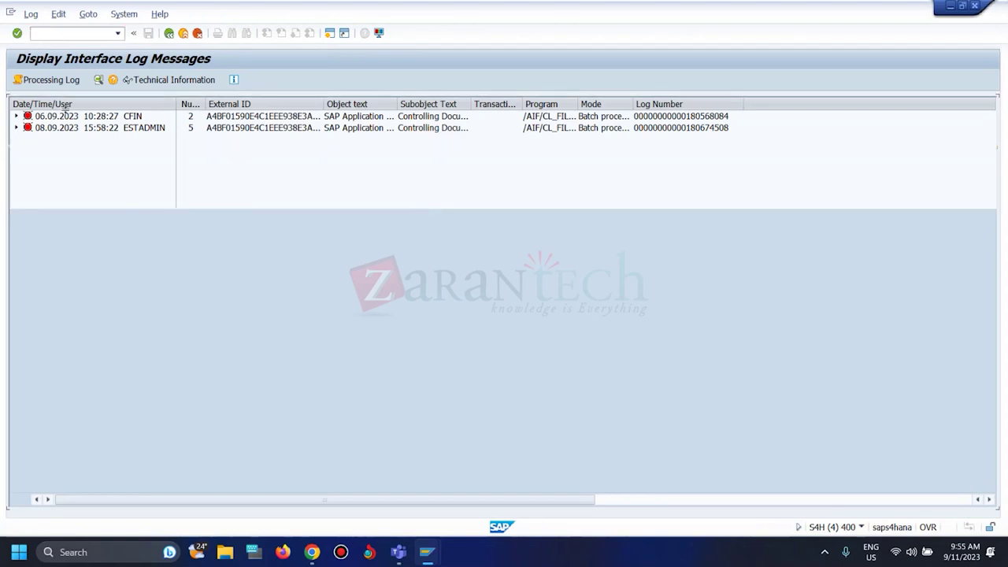
pyautogui.click(51, 118)
pyautogui.doubleClick(50, 120)
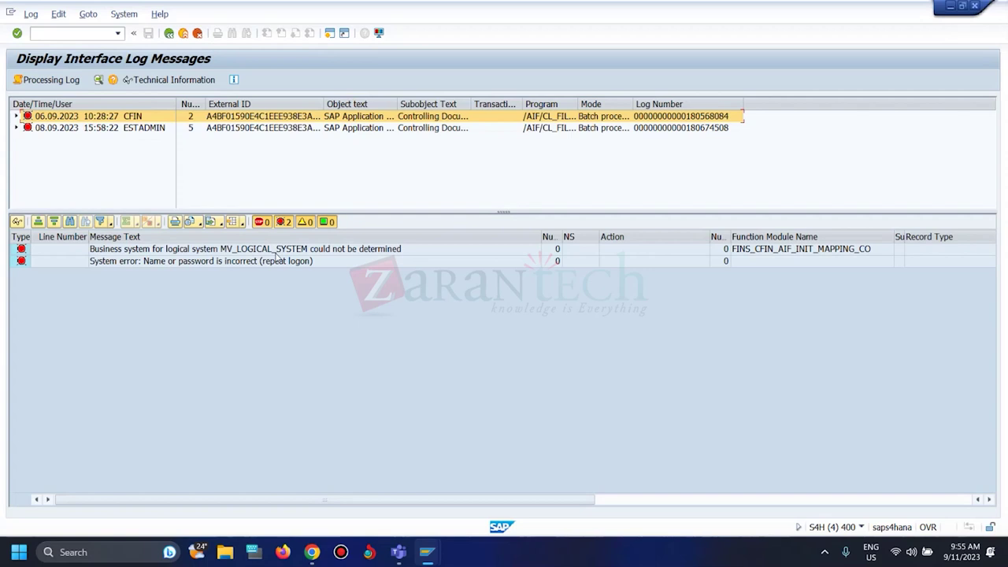
pyautogui.click(142, 133)
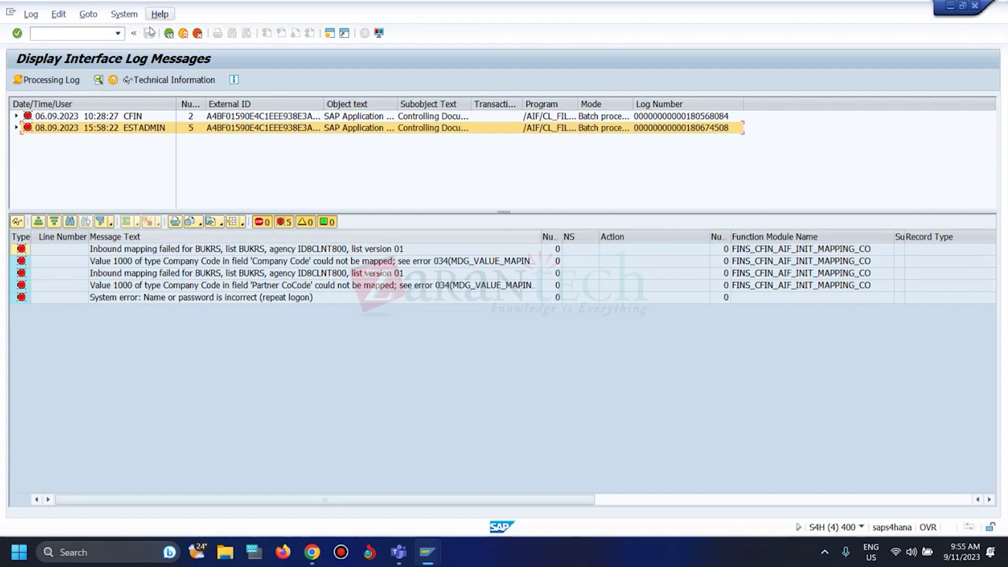
pyautogui.click(169, 34)
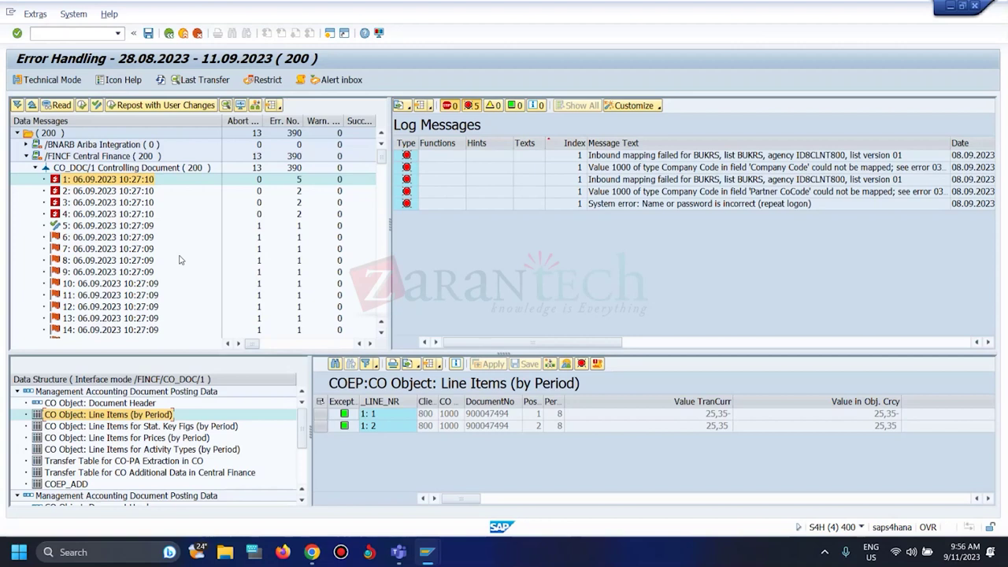
# Step: Rerun the selection limited to Errors and In Process messages, with Technical Mode on
pyautogui.click(169, 34)
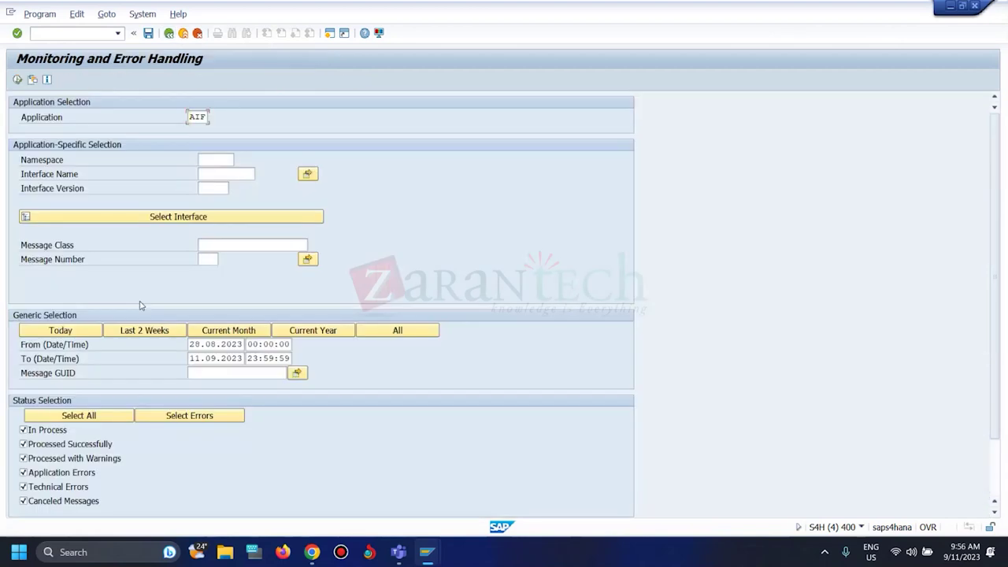
pyautogui.scroll(-3, 162, 354)
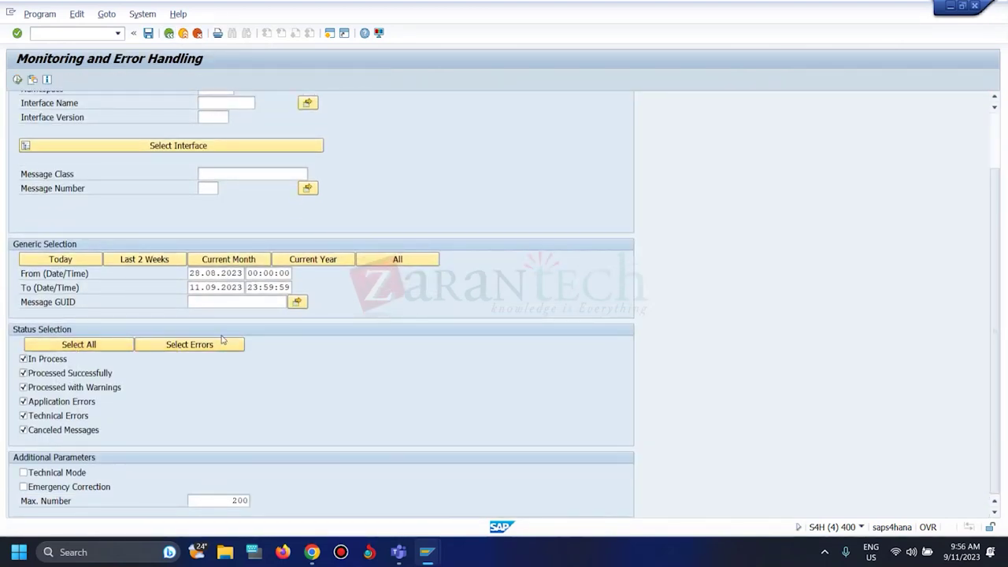
pyautogui.click(199, 352)
pyautogui.click(55, 363)
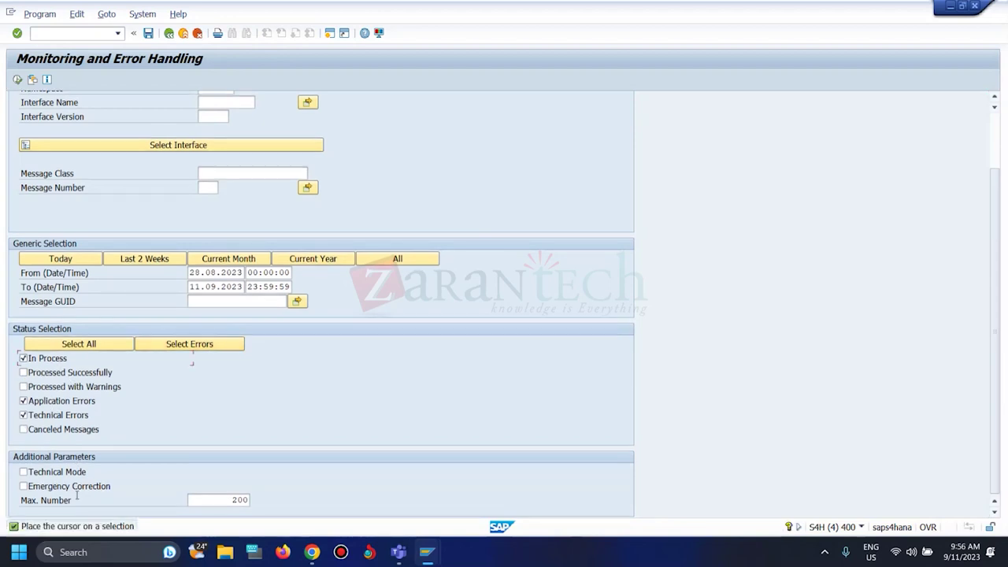
pyautogui.click(35, 476)
pyautogui.click(18, 79)
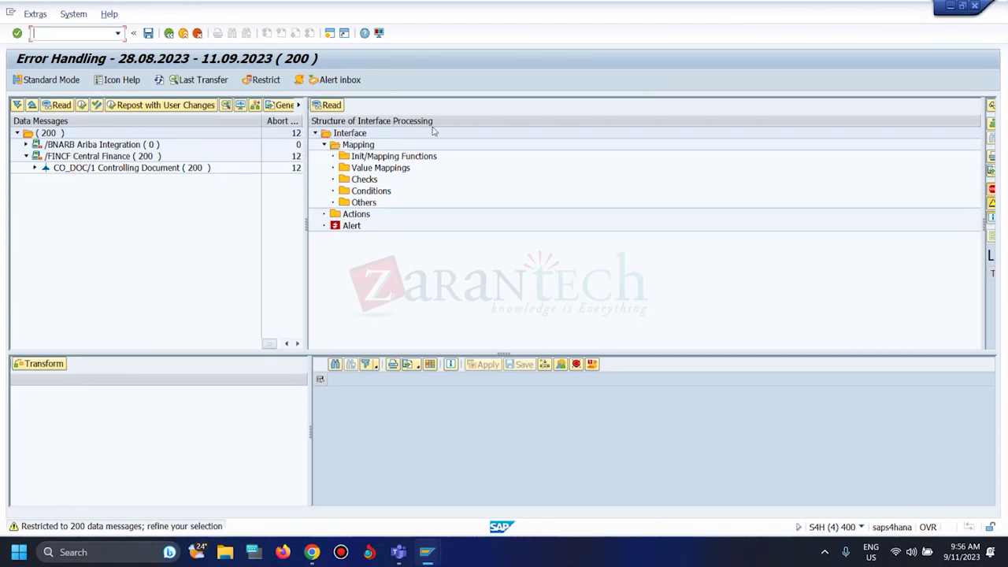
# Step: Inspect the Init/Mapping Functions and Value Mappings nodes of the interface structure
pyautogui.click(397, 157)
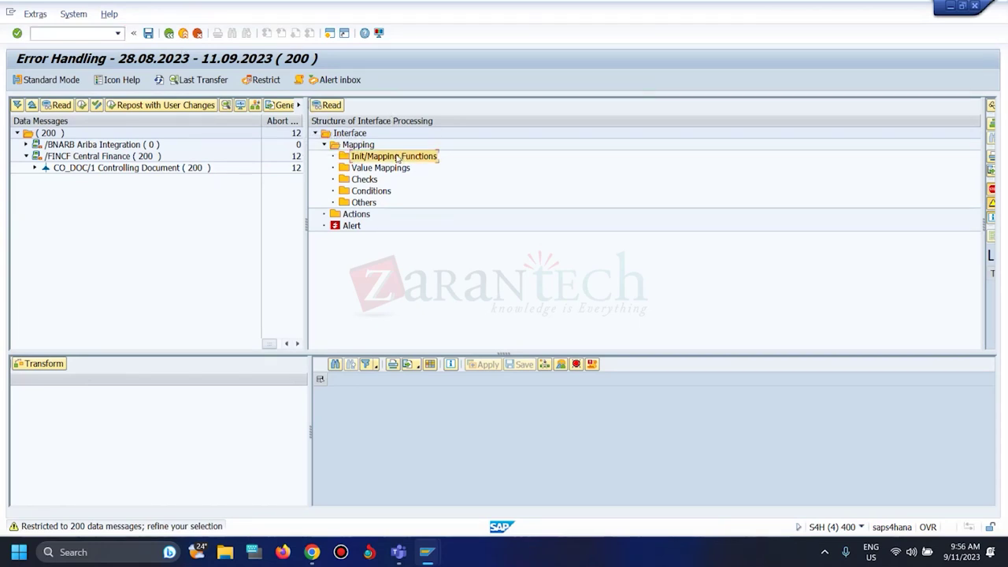
pyautogui.click(367, 171)
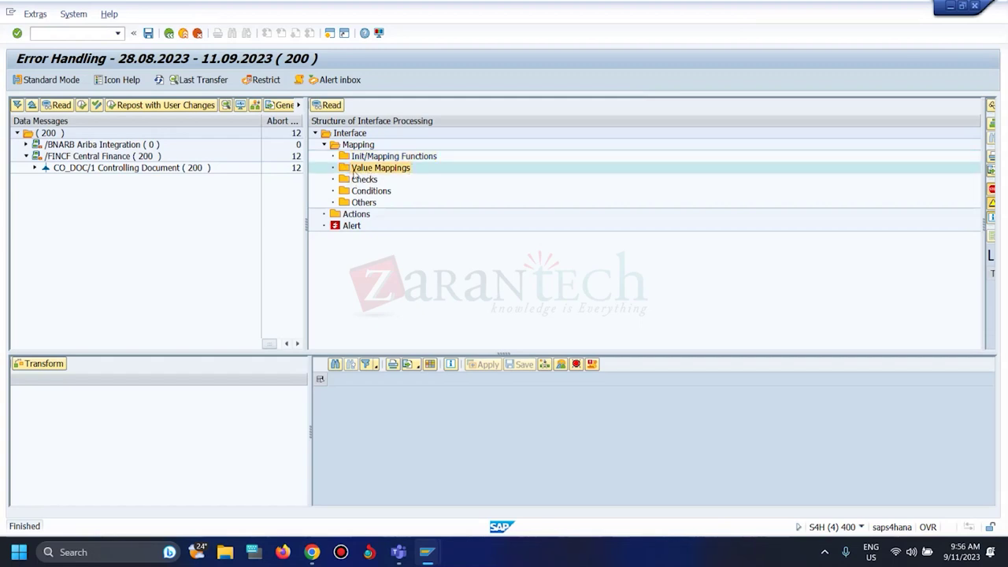
pyautogui.click(381, 158)
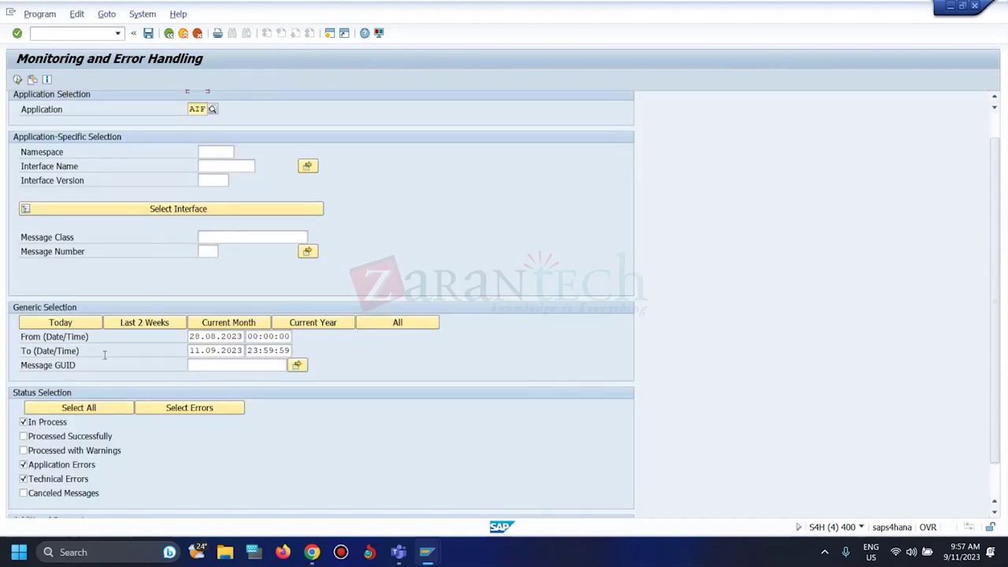
# Step: On the selection screen, turn Technical Mode off and Emergency Correction on
pyautogui.scroll(-2, 81, 363)
pyautogui.click(60, 473)
pyautogui.click(49, 488)
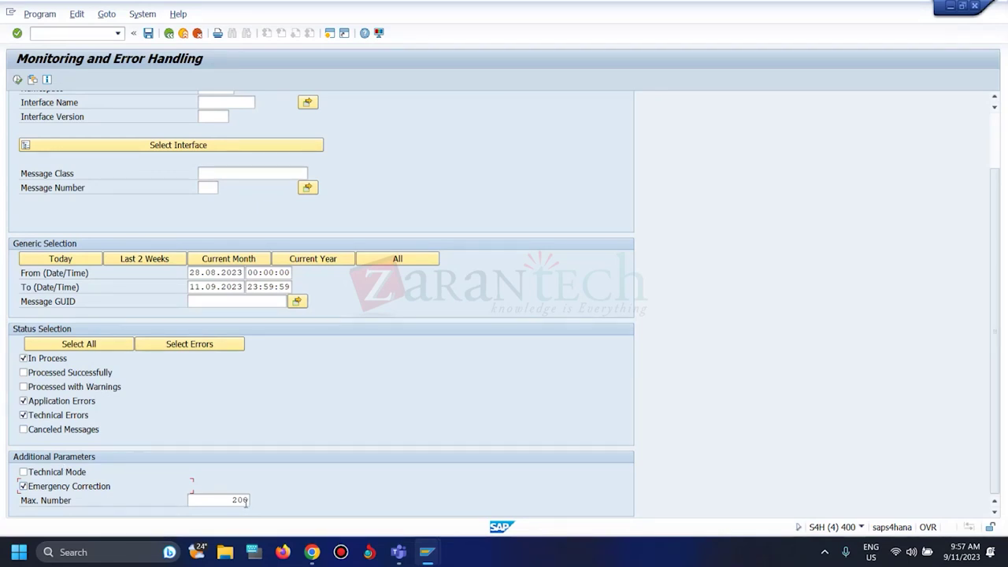
# Step: Delete the 200 Max. Number limit and run the selection with no message cap
pyautogui.click(245, 501)
pyautogui.doubleClick(245, 501)
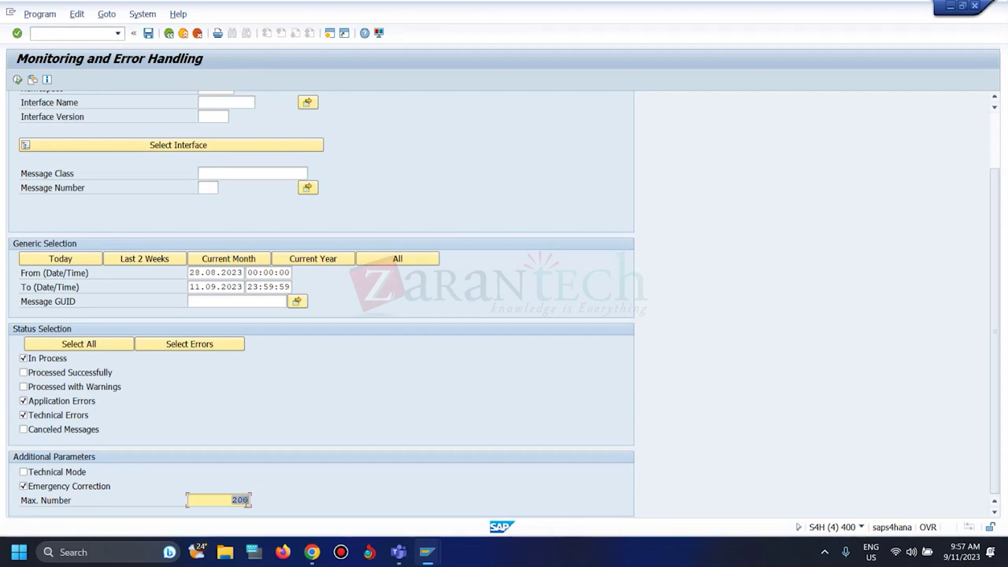
pyautogui.press('BackSpace')
pyautogui.click(23, 81)
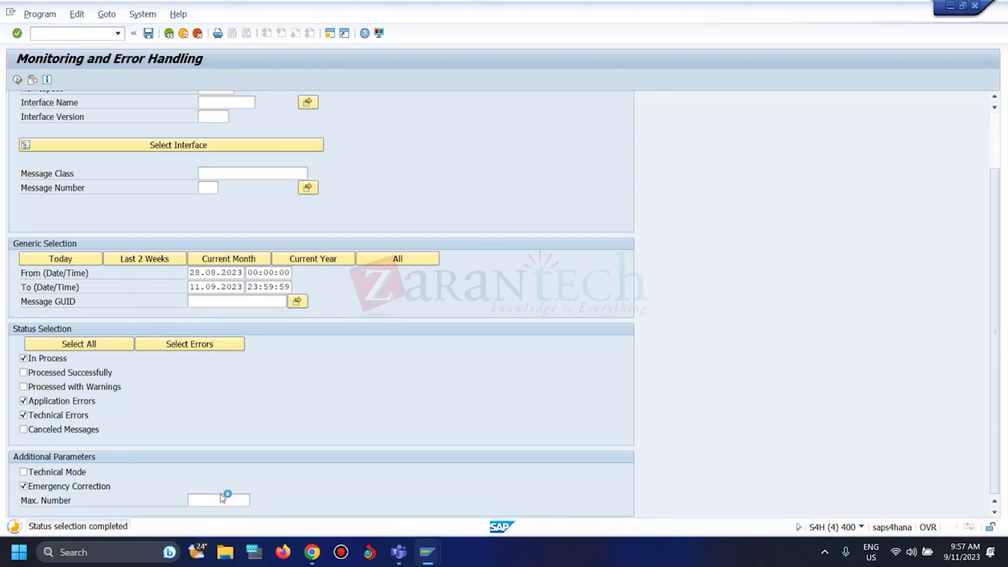
pyautogui.click(11, 11)
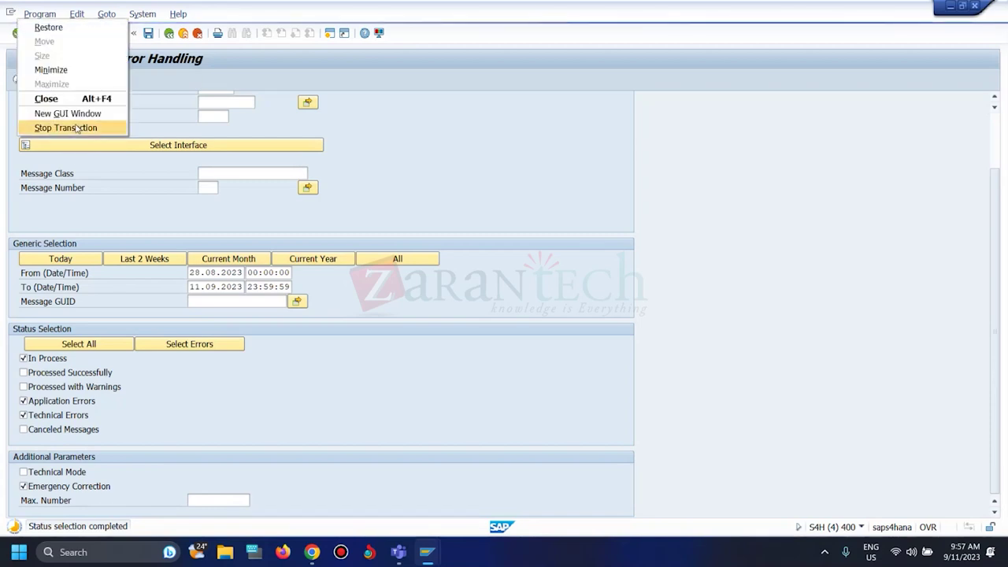
# Step: Stop the transaction, reopen FINS_CFIN_AIF_ERR, and run it with Max. Number 20 and Emergency Correction
pyautogui.click(48, 128)
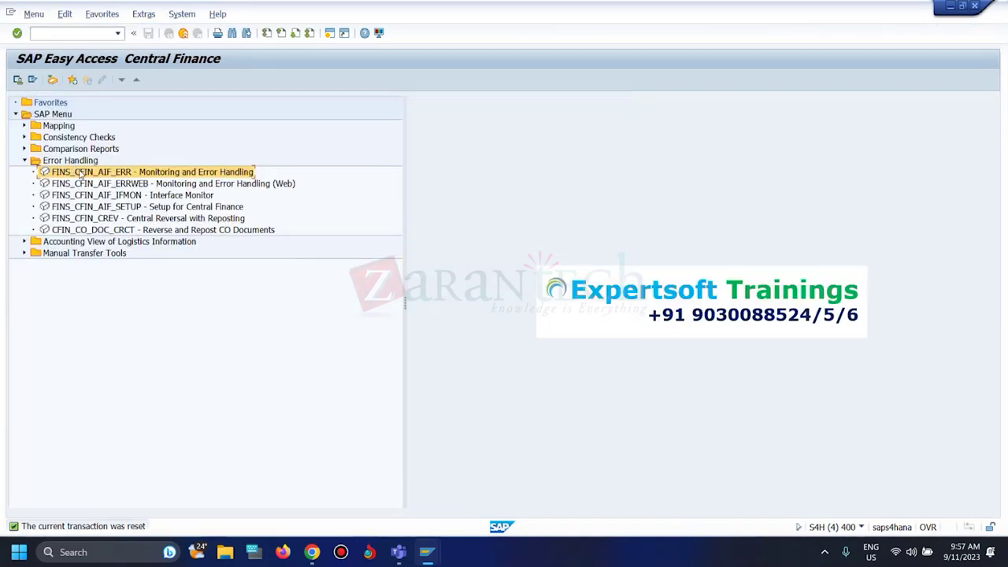
pyautogui.doubleClick(81, 173)
pyautogui.scroll(-3, 137, 346)
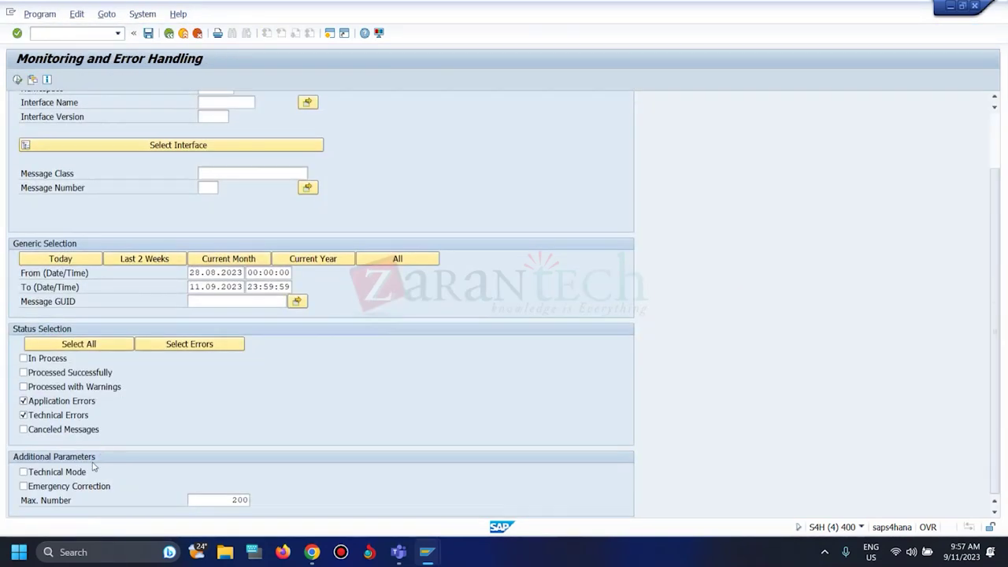
pyautogui.click(245, 500)
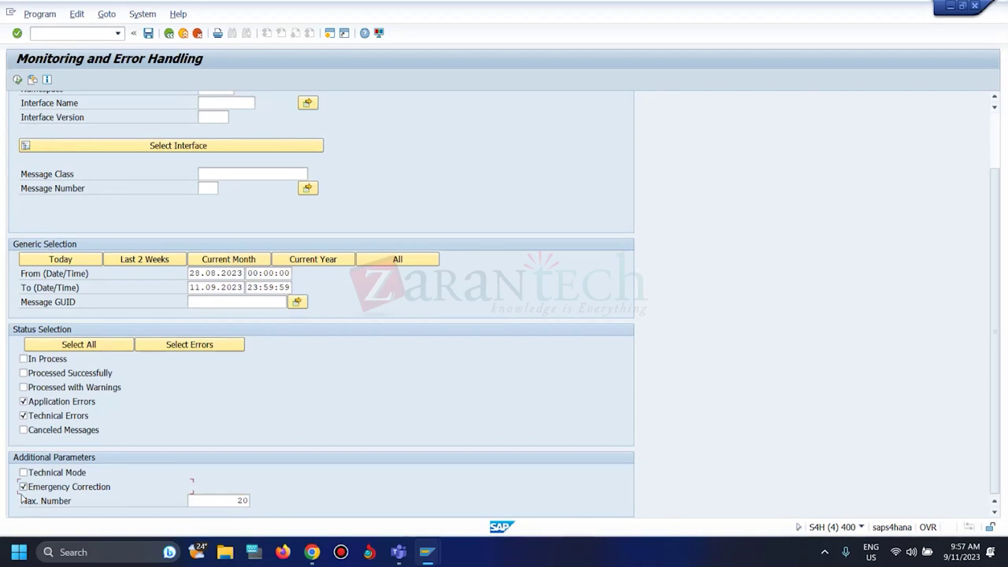
pyautogui.click(18, 80)
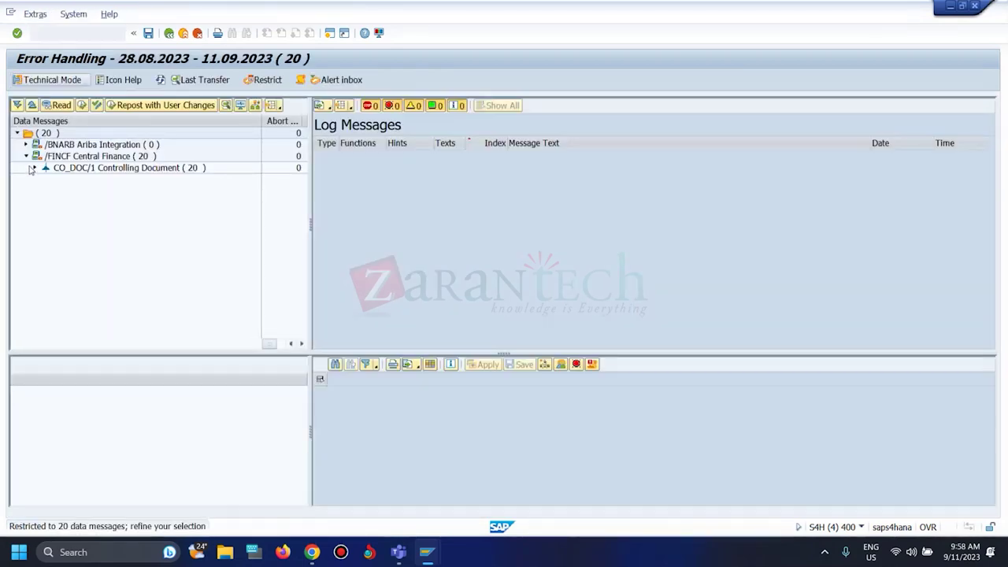
# Step: Pick the 06.09.2023 message 1 under CO_DOC/1 and show its COBK header for document 900045593
pyautogui.click(32, 168)
pyautogui.click(100, 181)
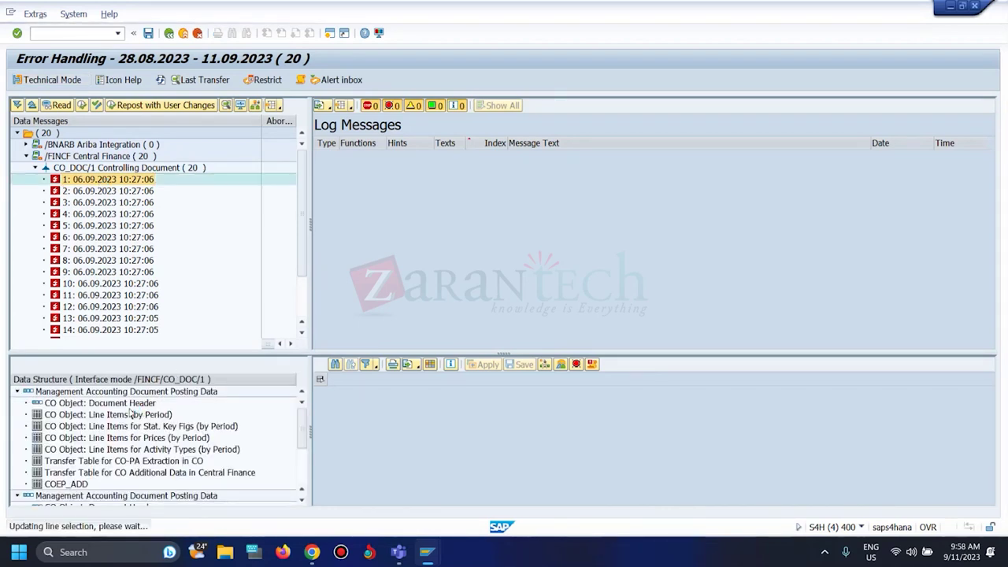
pyautogui.click(134, 404)
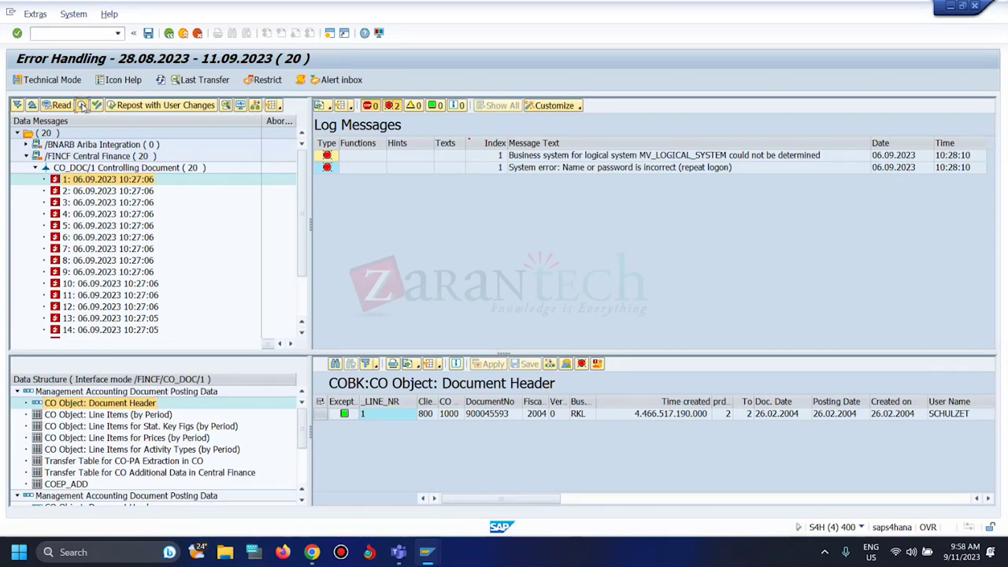
# Step: Restart message 1, confirm with Yes, and reload it to see the new 11.09.2023 BUKRS errors
pyautogui.click(83, 107)
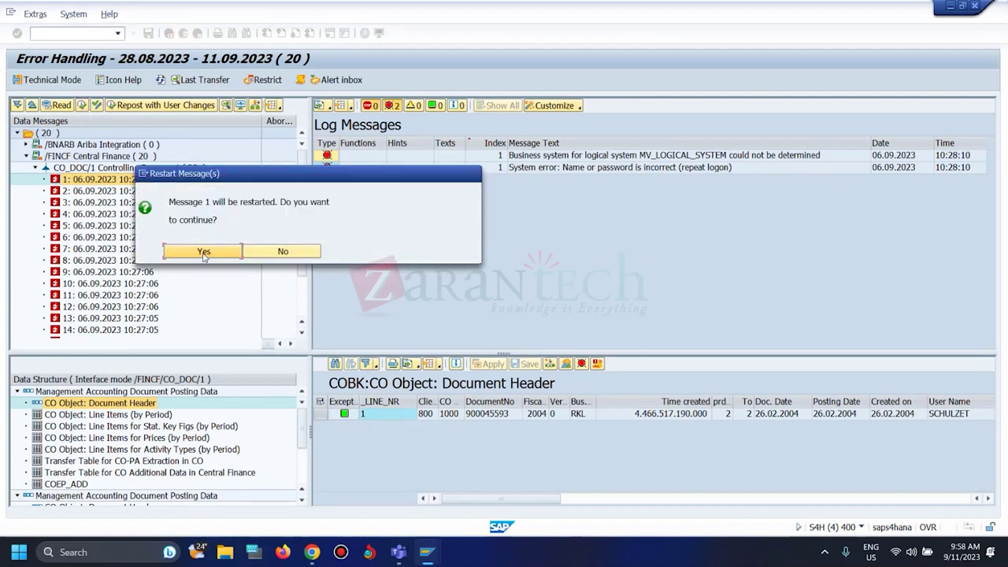
pyautogui.click(204, 252)
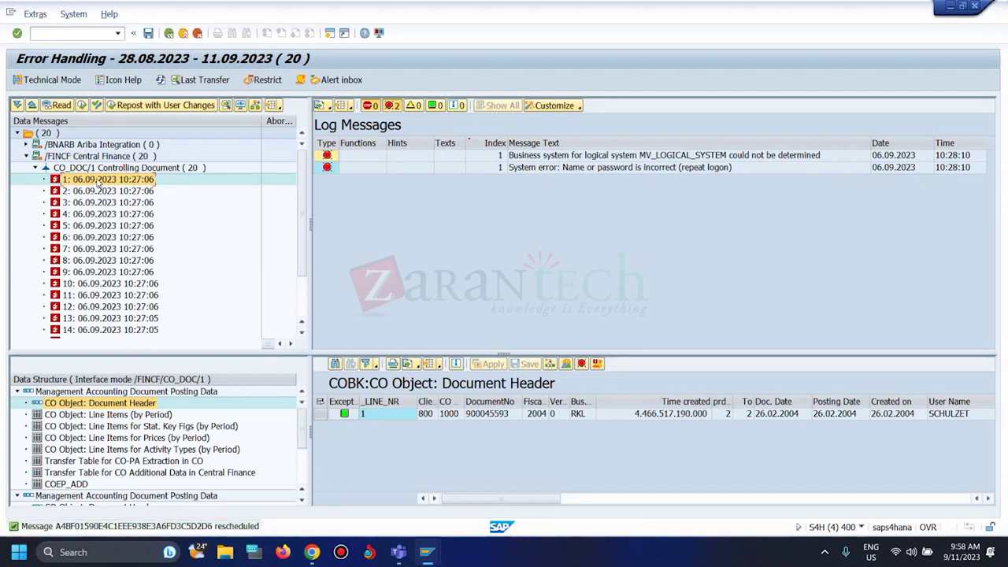
pyautogui.click(99, 181)
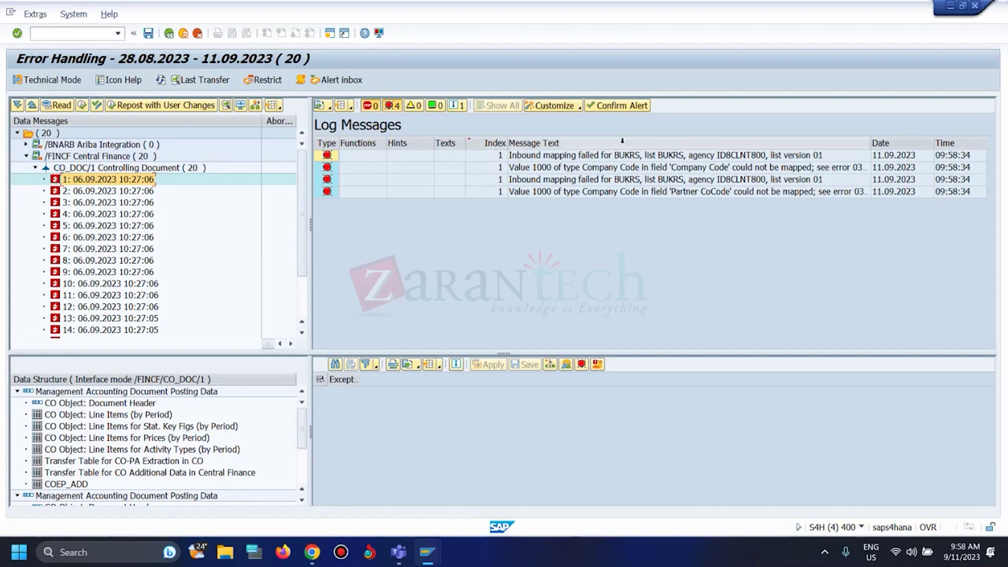
# Step: Show message 1's CO line items by period for document 900045593
pyautogui.click(97, 416)
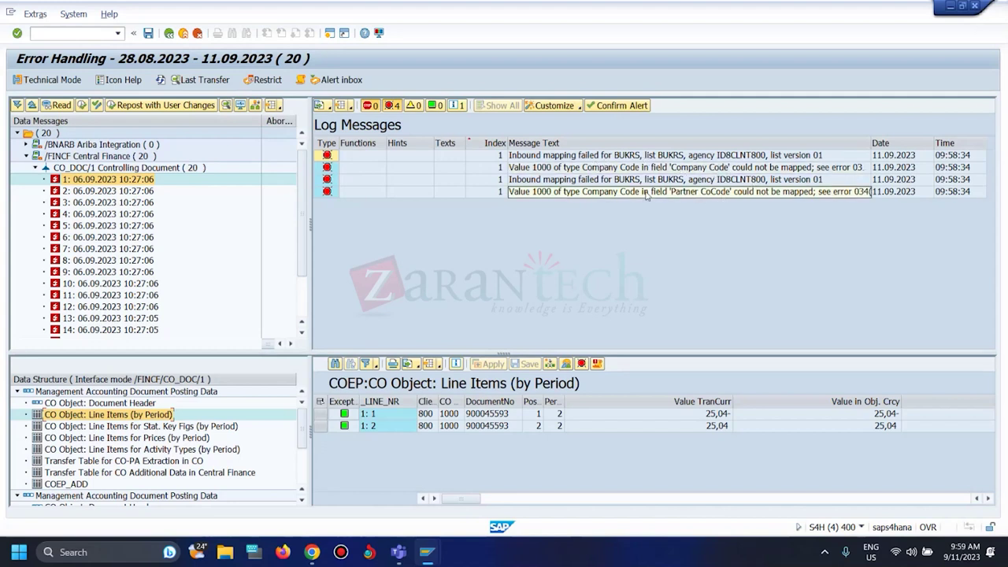
# Step: Change the first COEP line item's CO area from 1000 to 0001
pyautogui.doubleClick(455, 423)
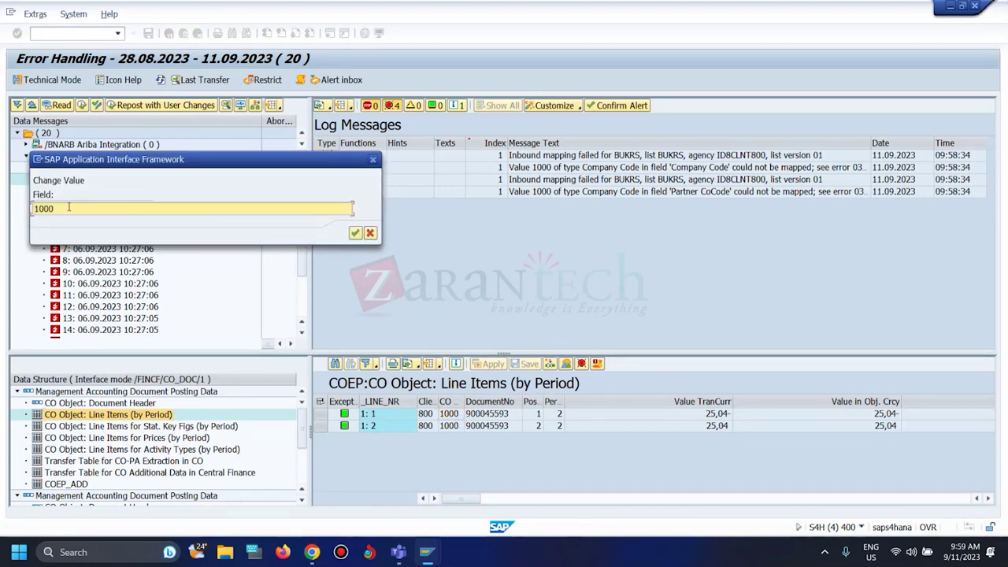
pyautogui.moveTo(180, 161); pyautogui.dragTo(411, 156)
pyautogui.click(297, 204)
pyautogui.press('BackSpace')
pyautogui.press('BackSpace')
pyautogui.press('BackSpace')
pyautogui.press('BackSpace')
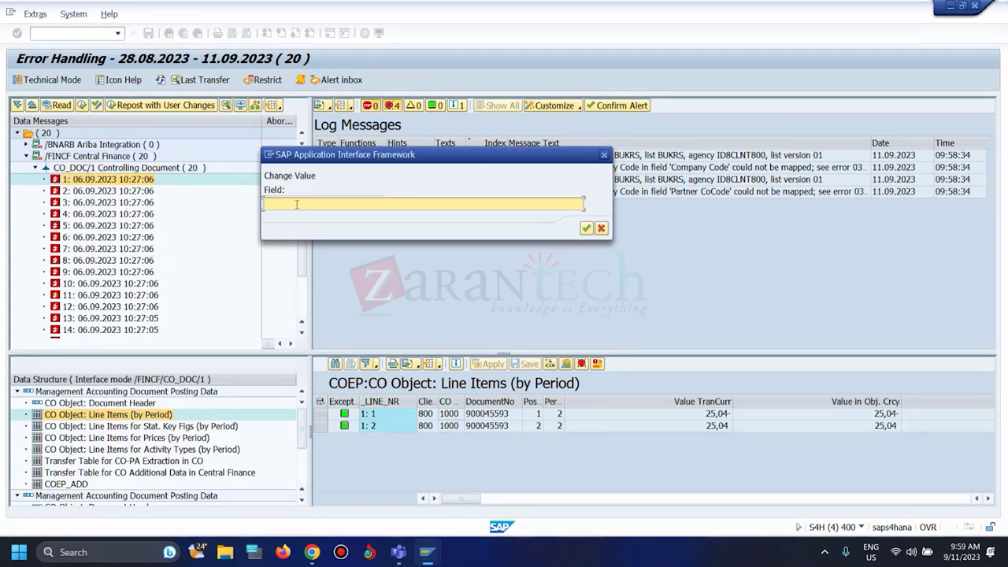
pyautogui.write('0001')
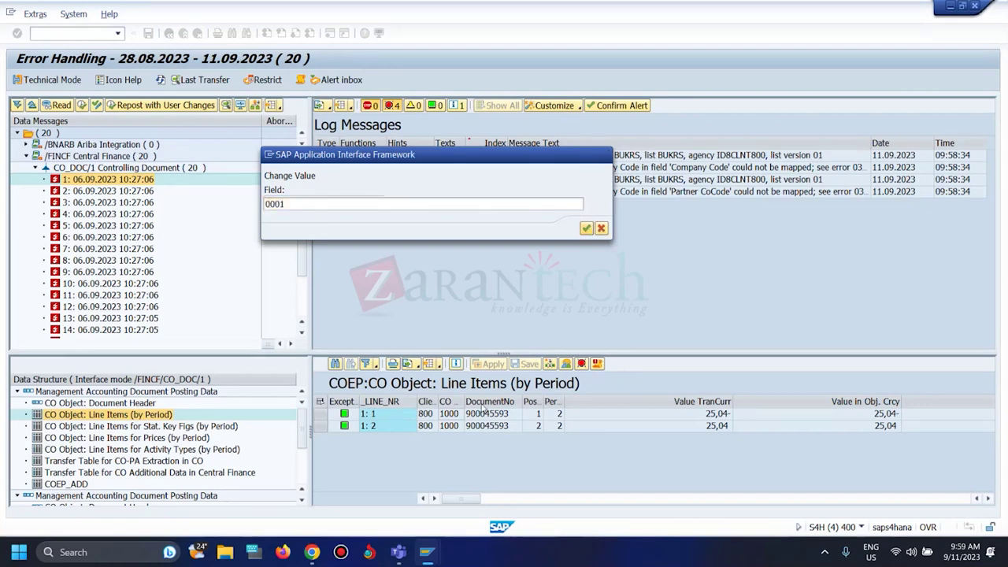
pyautogui.press('Return')
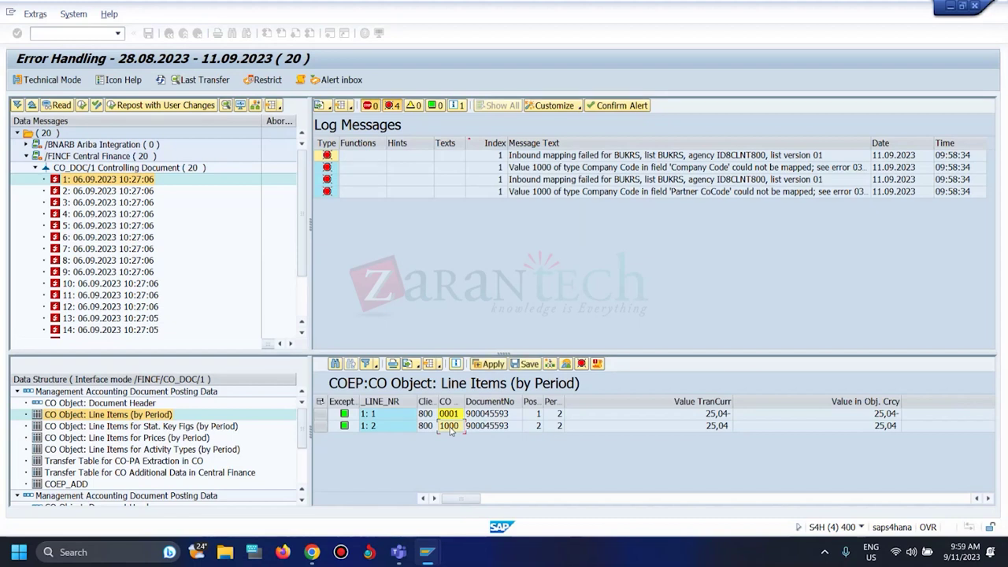
# Step: Change the second line item's CO area to 0001 and widen the CO column
pyautogui.doubleClick(449, 425)
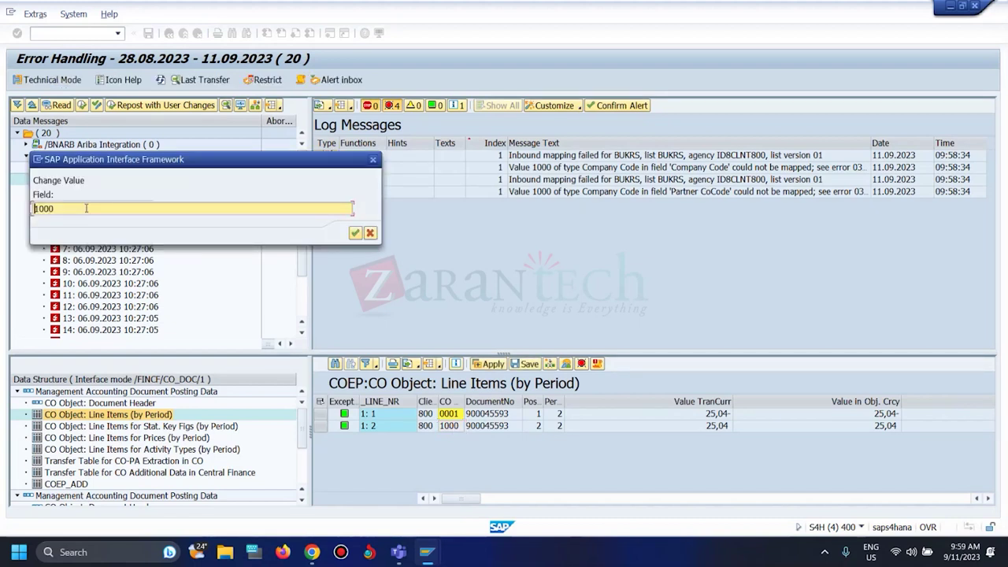
pyautogui.press('BackSpace')
pyautogui.press('BackSpace')
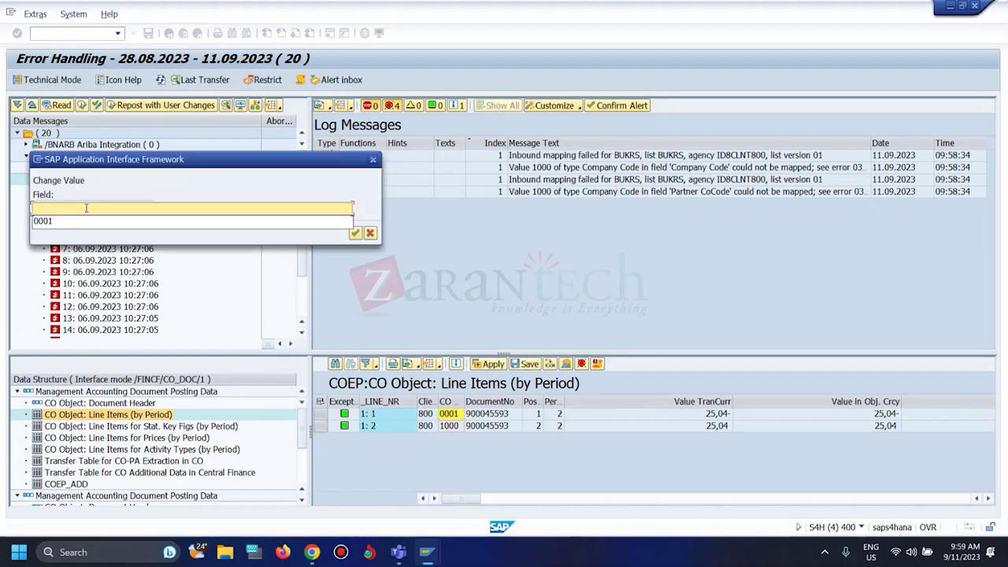
pyautogui.write('00')
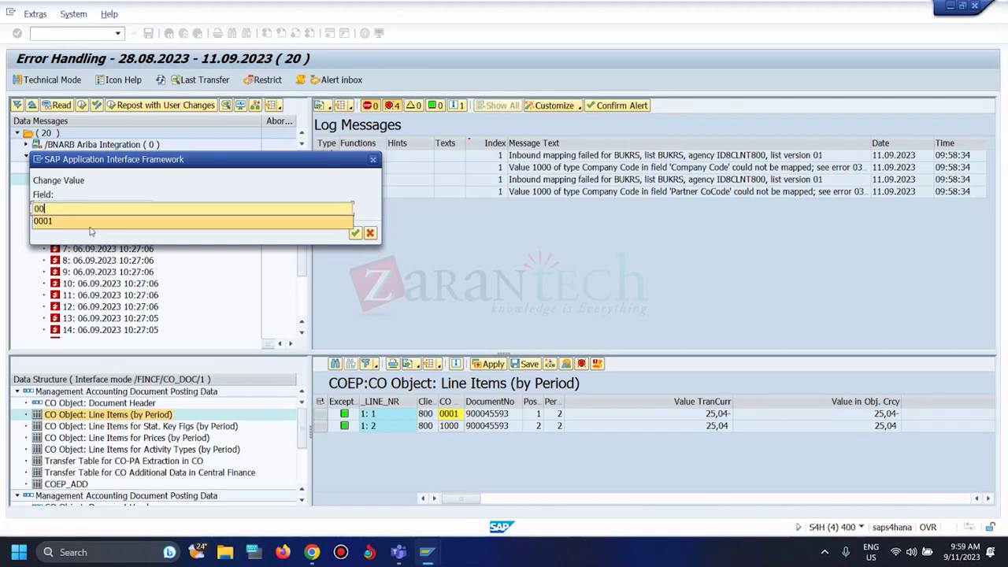
pyautogui.click(92, 223)
pyautogui.click(355, 233)
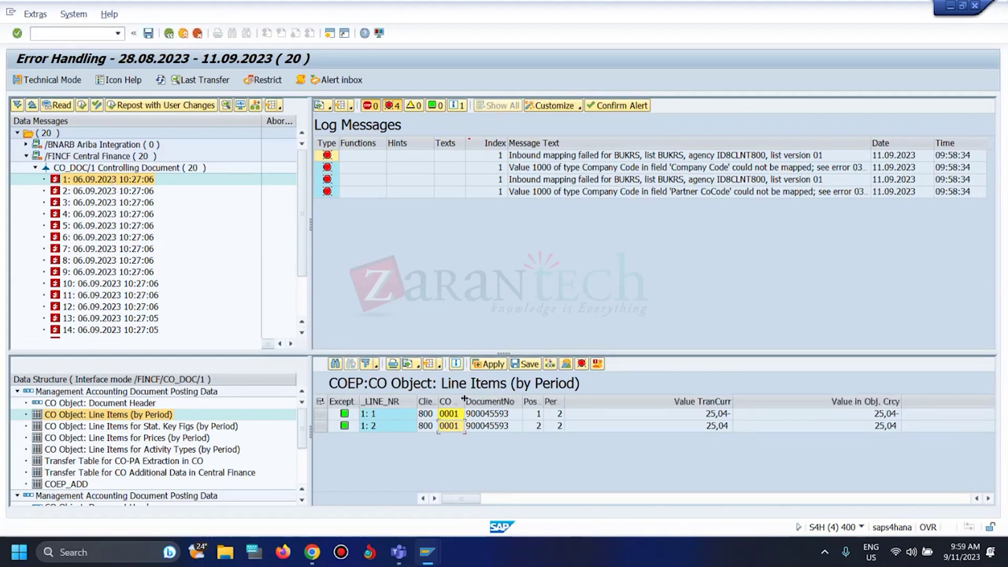
pyautogui.moveTo(464, 401); pyautogui.dragTo(500, 402)
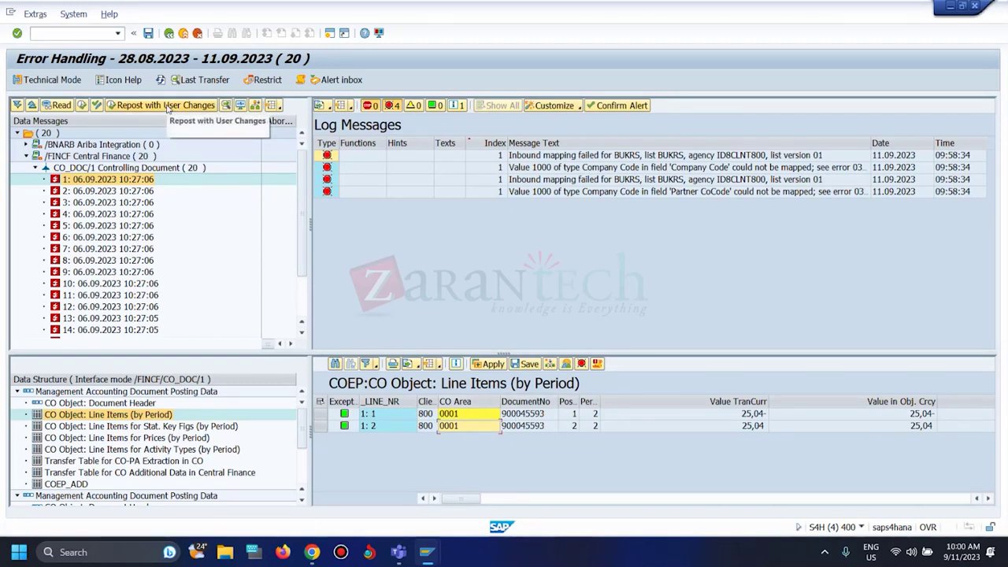
# Step: Save both COEP line items with CO area 0001, declining the posting-data change warning
pyautogui.click(167, 106)
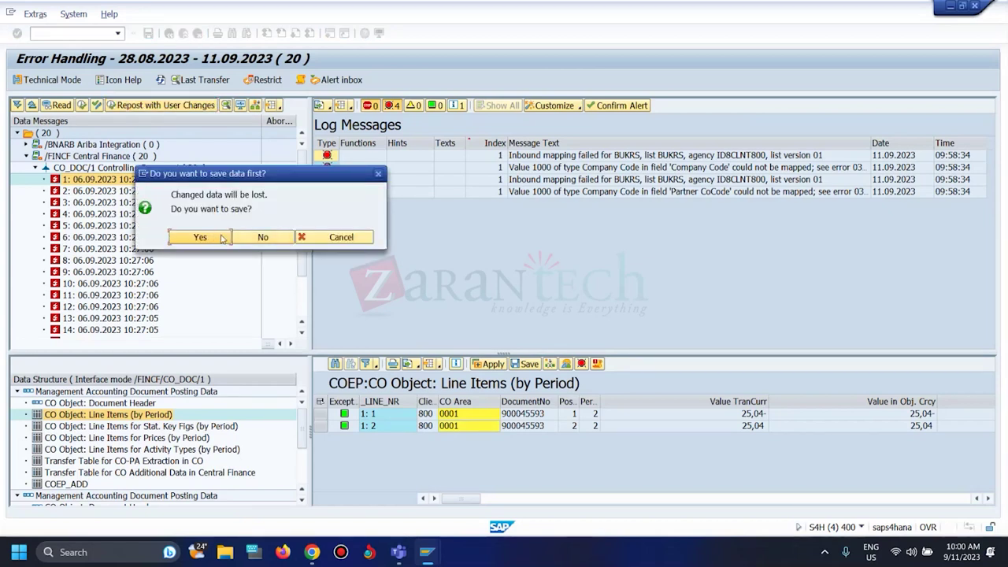
pyautogui.click(333, 238)
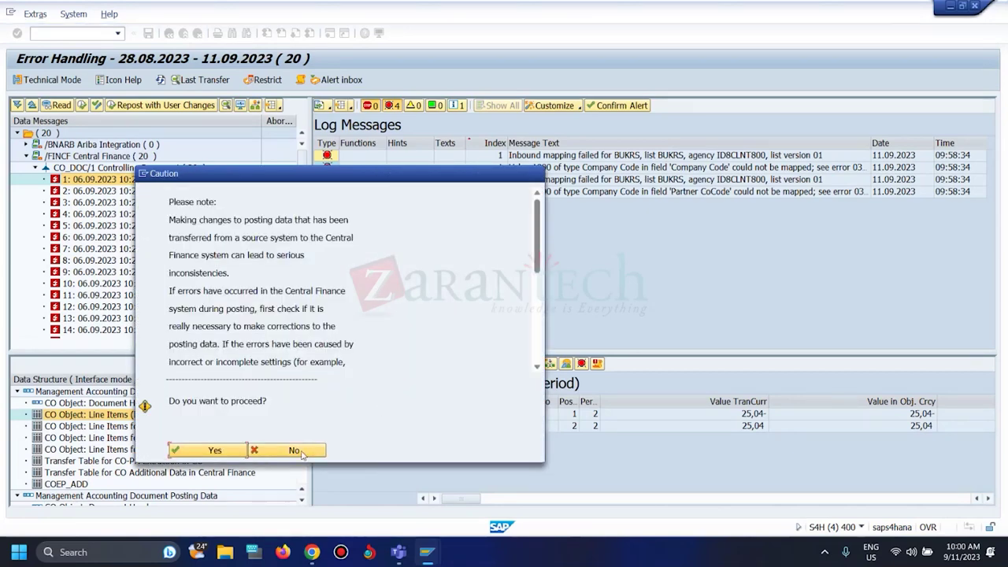
pyautogui.click(301, 453)
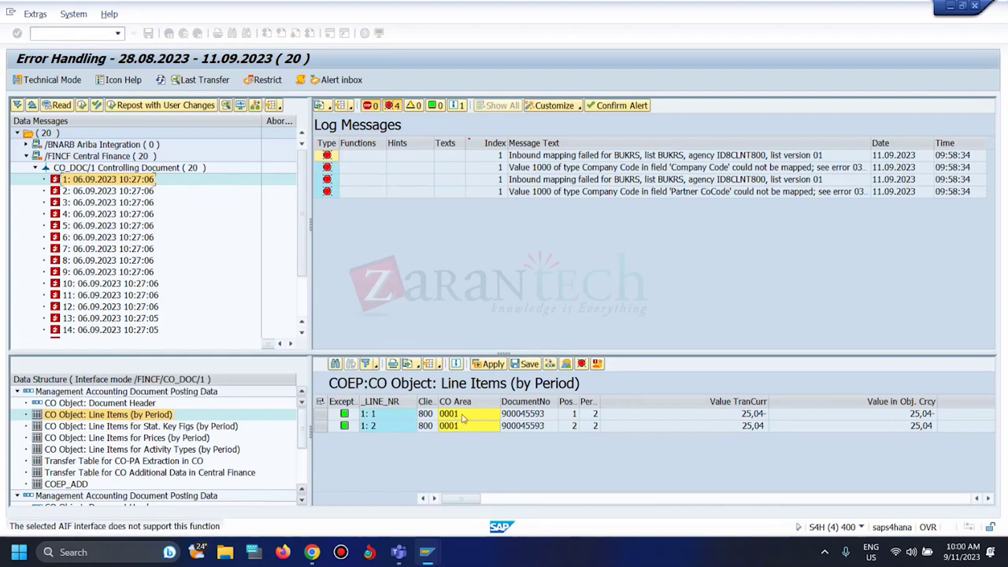
pyautogui.click(528, 364)
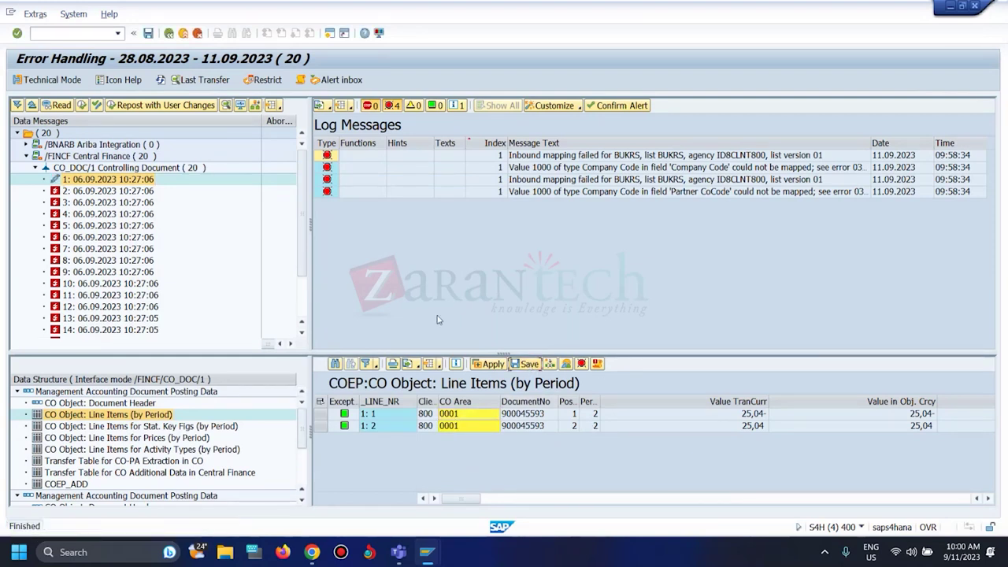
pyautogui.click(401, 365)
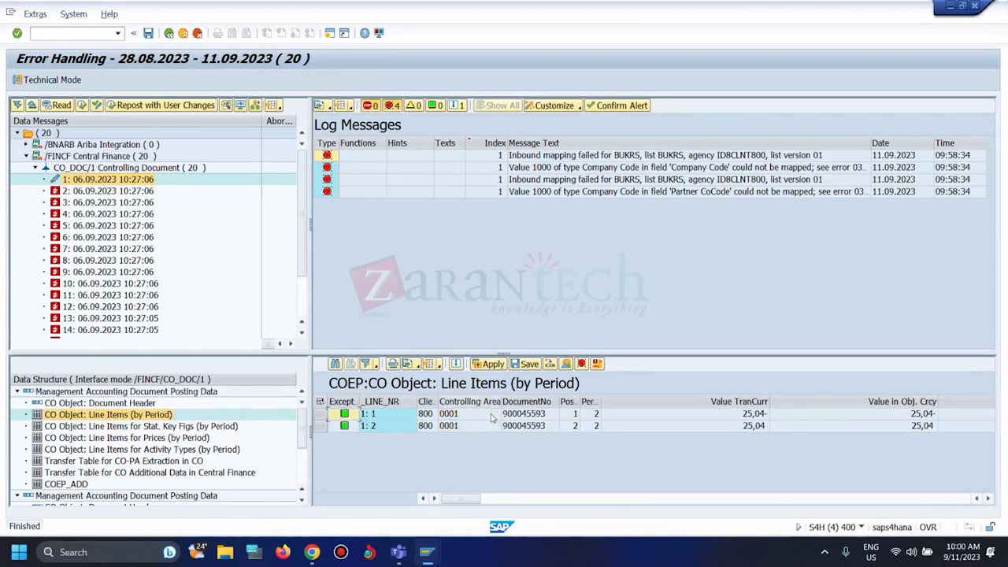
# Step: Repost message 1 with the saved changes, accepting the warning and confirming the restart
pyautogui.click(167, 108)
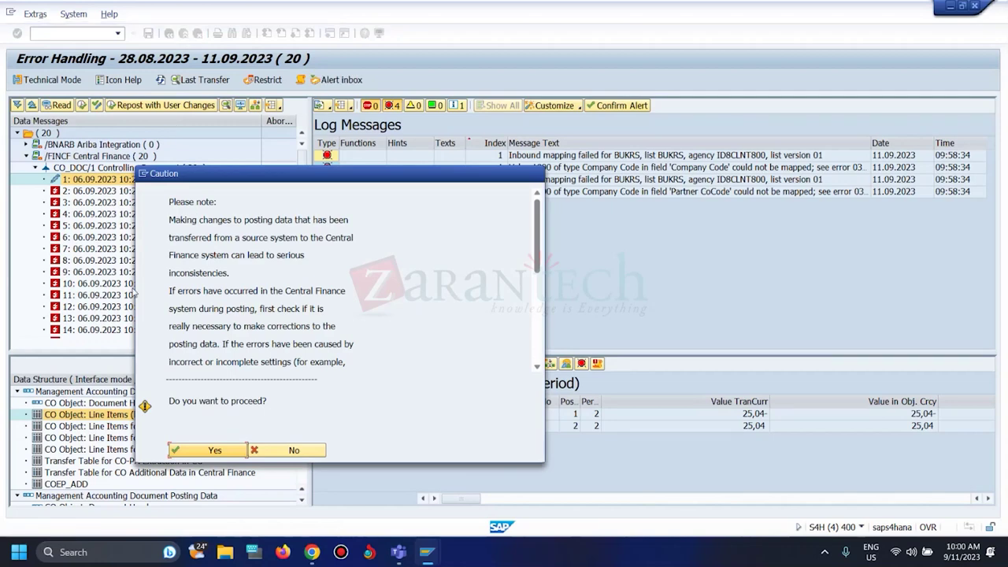
pyautogui.moveTo(302, 182); pyautogui.dragTo(401, 170)
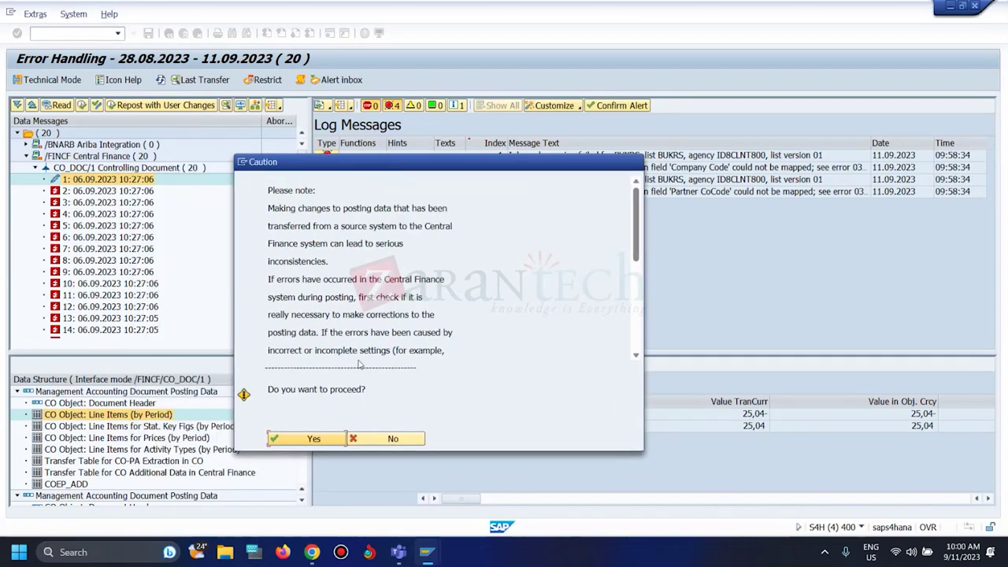
pyautogui.click(314, 441)
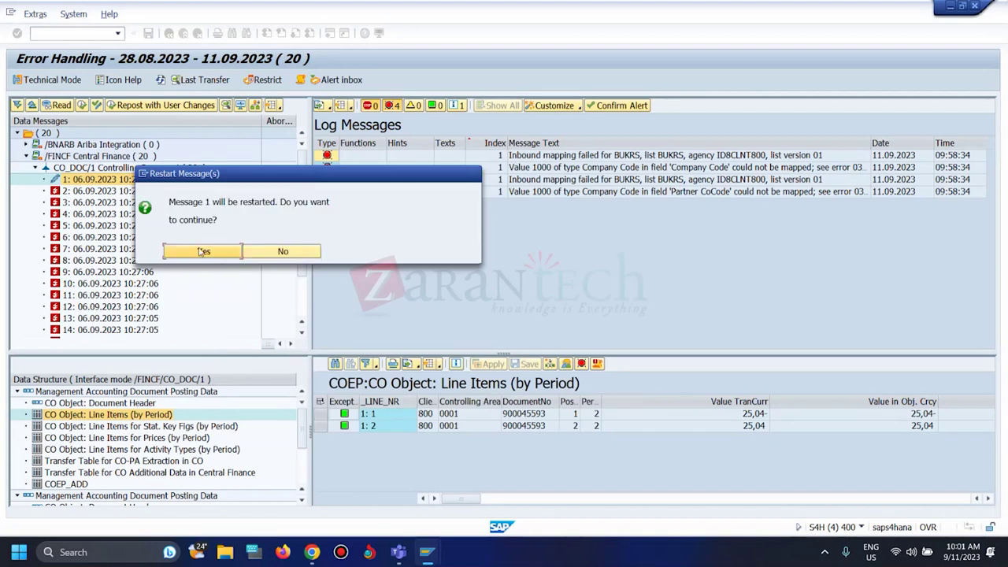
pyautogui.click(203, 252)
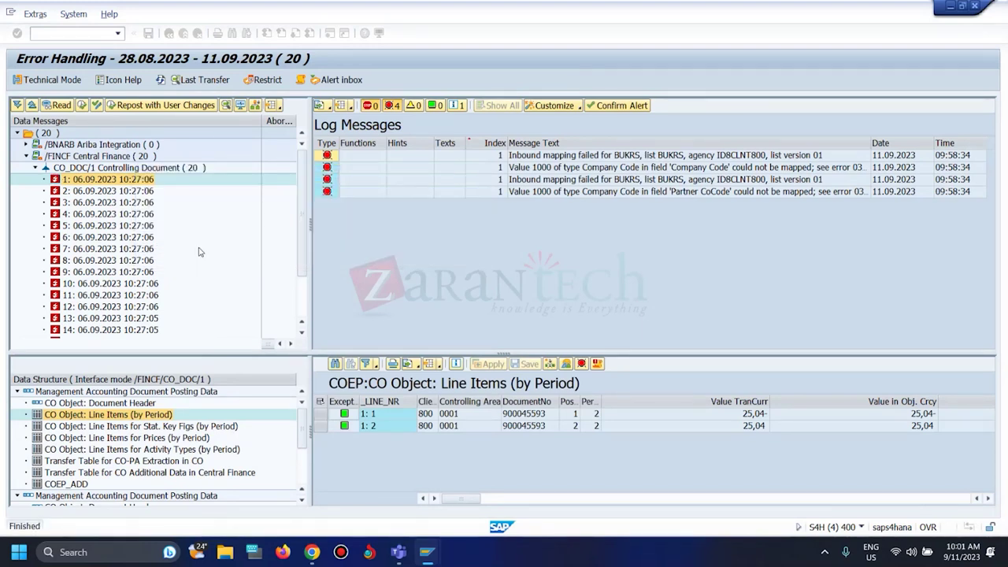
pyautogui.click(112, 180)
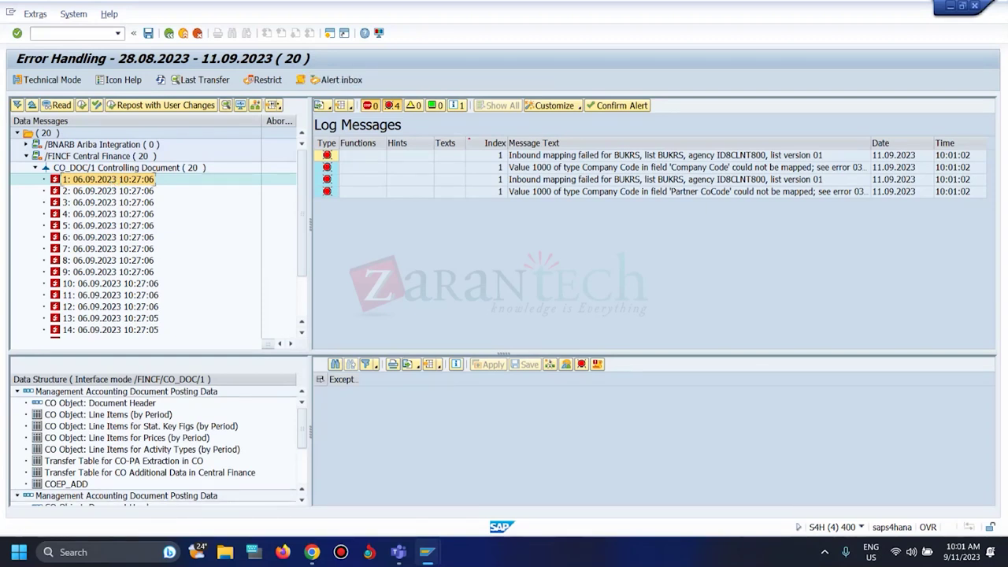
pyautogui.click(304, 81)
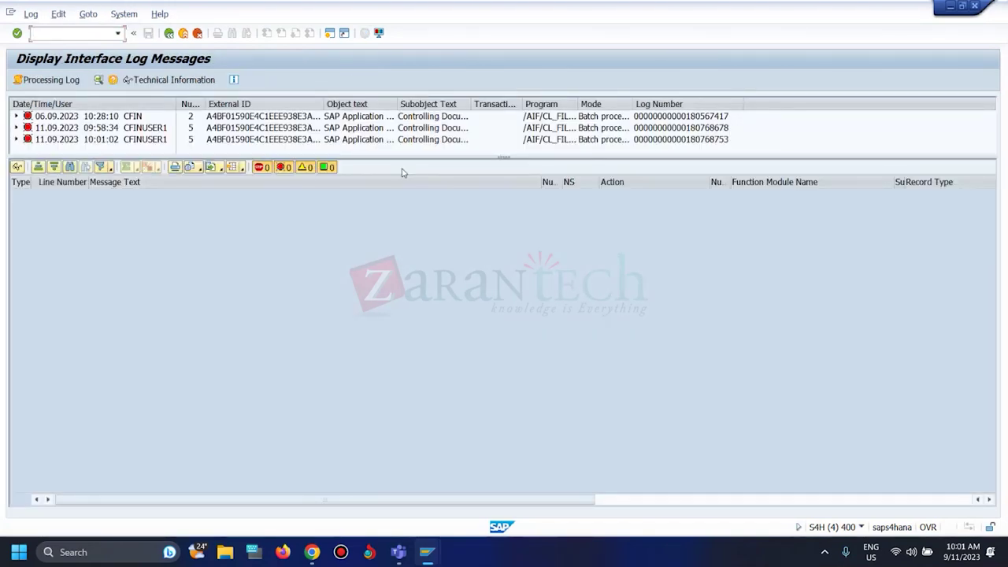
pyautogui.moveTo(490, 157); pyautogui.dragTo(483, 229)
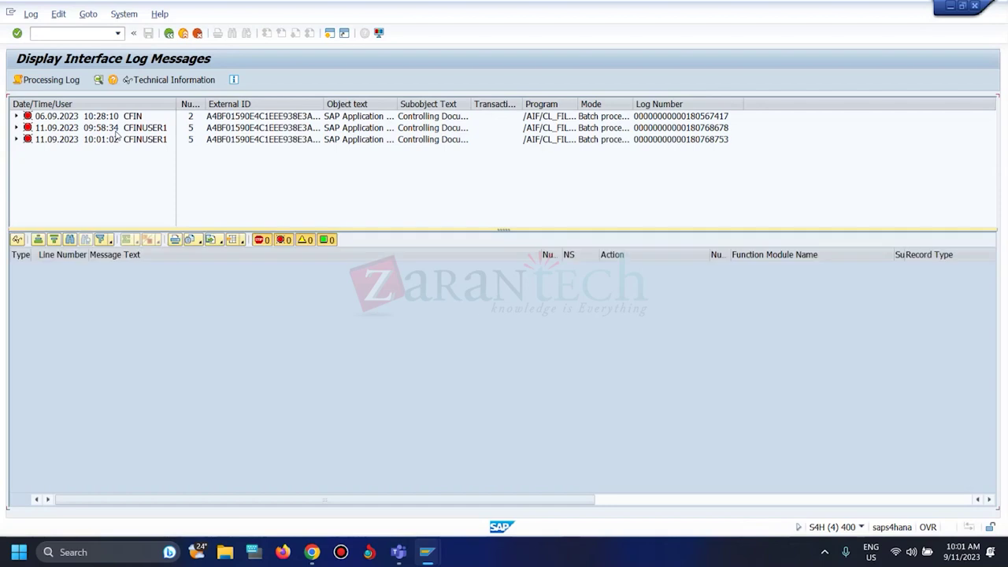
pyautogui.click(68, 116)
pyautogui.doubleClick(69, 118)
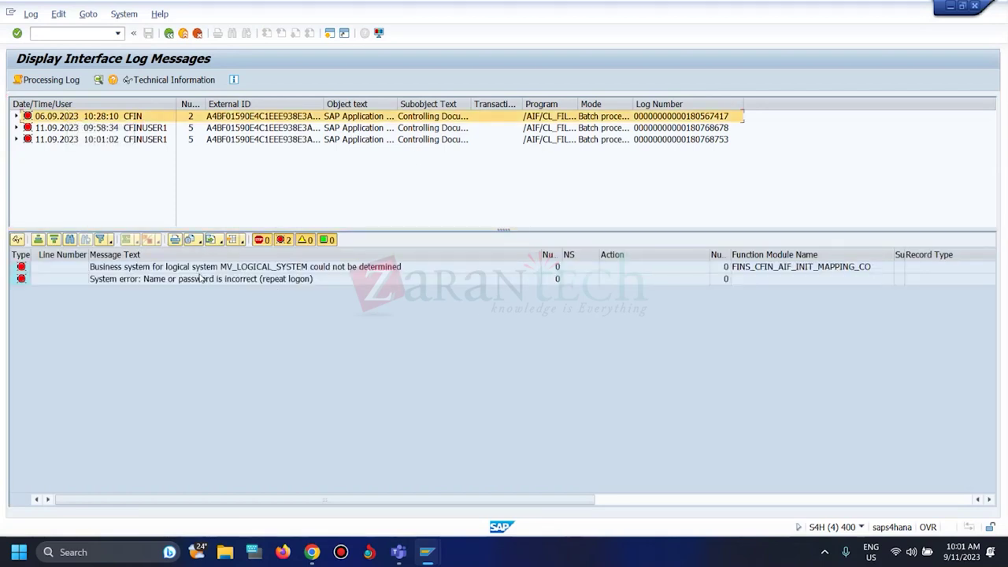
pyautogui.click(66, 130)
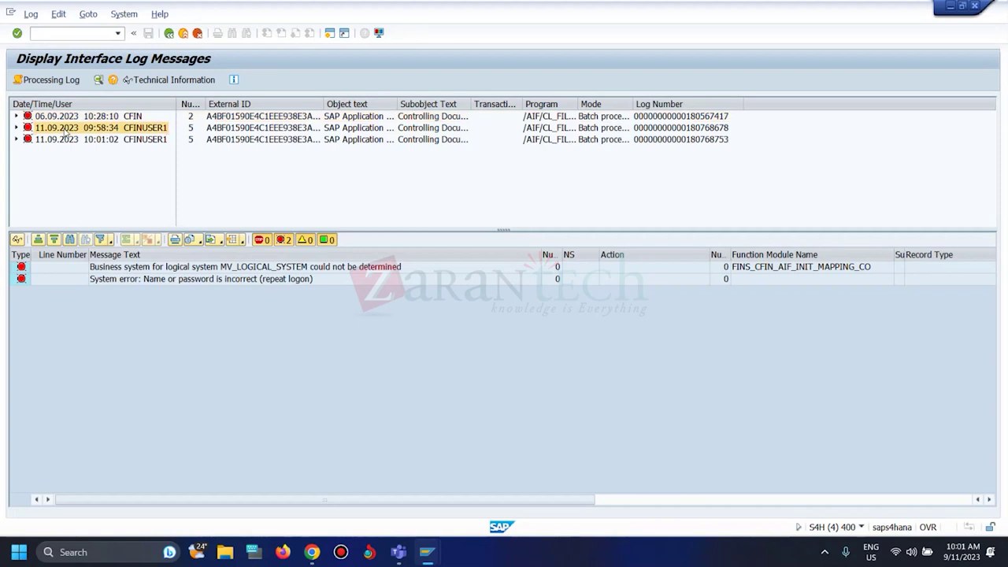
pyautogui.doubleClick(67, 130)
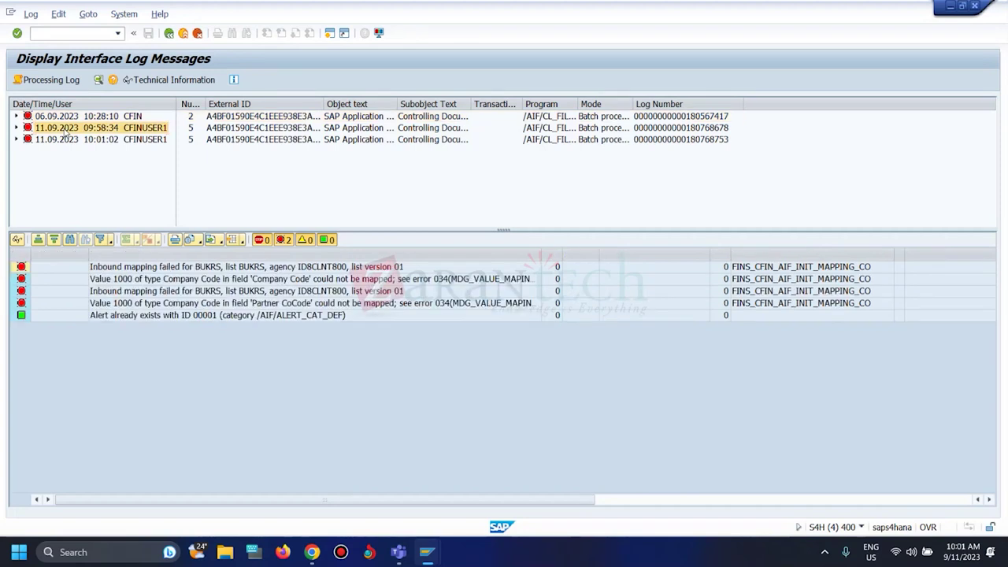
pyautogui.click(252, 116)
pyautogui.click(260, 293)
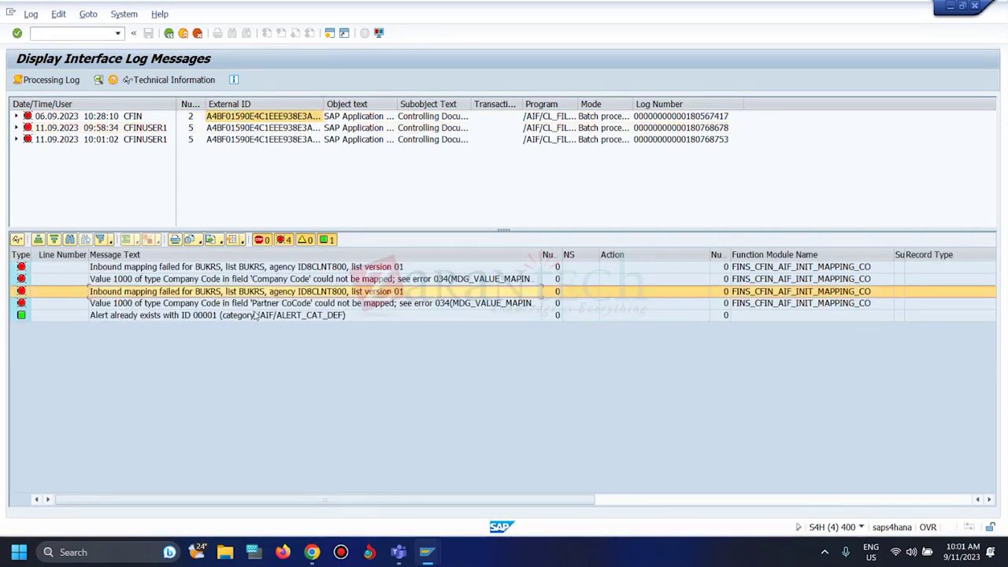
pyautogui.click(117, 140)
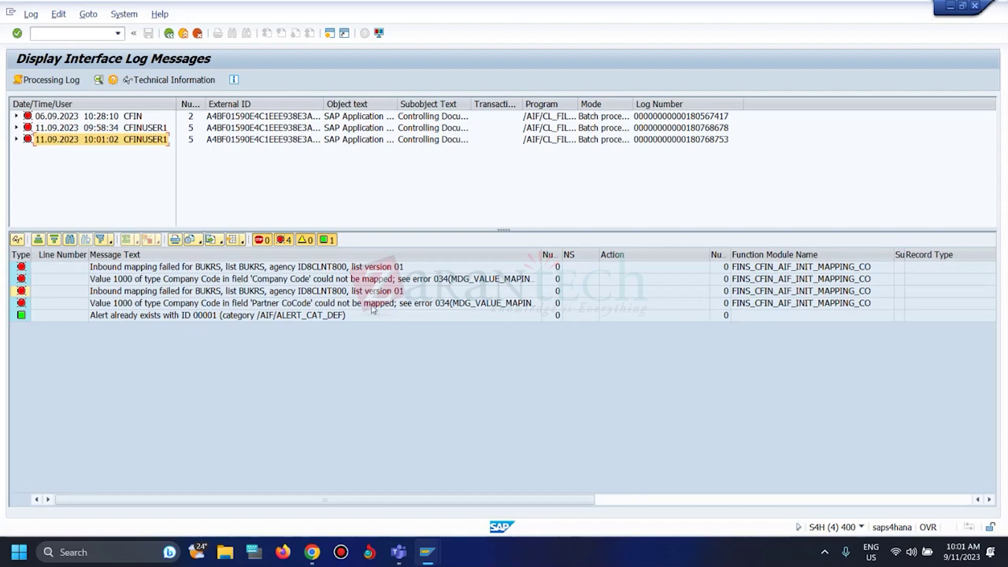
pyautogui.click(169, 33)
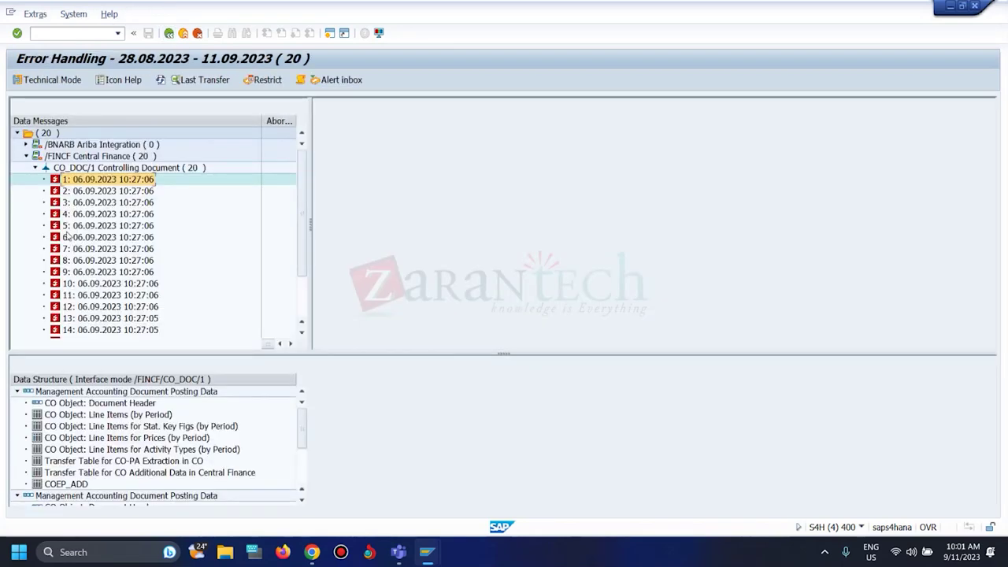
# Step: Step through the second COEP line's fields to quantities, fiscal year 2004 and trading partner 9900
pyautogui.click(101, 403)
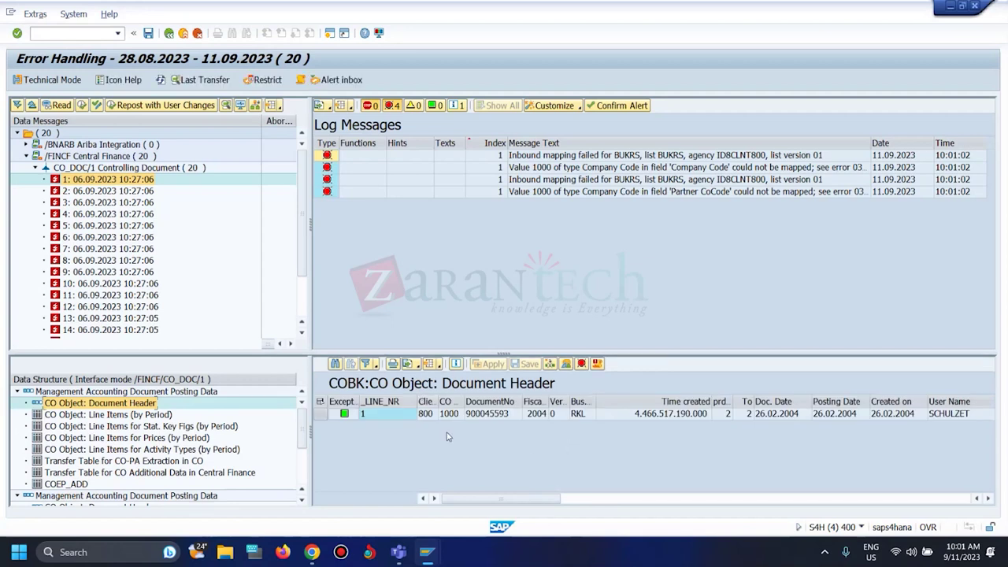
pyautogui.click(137, 416)
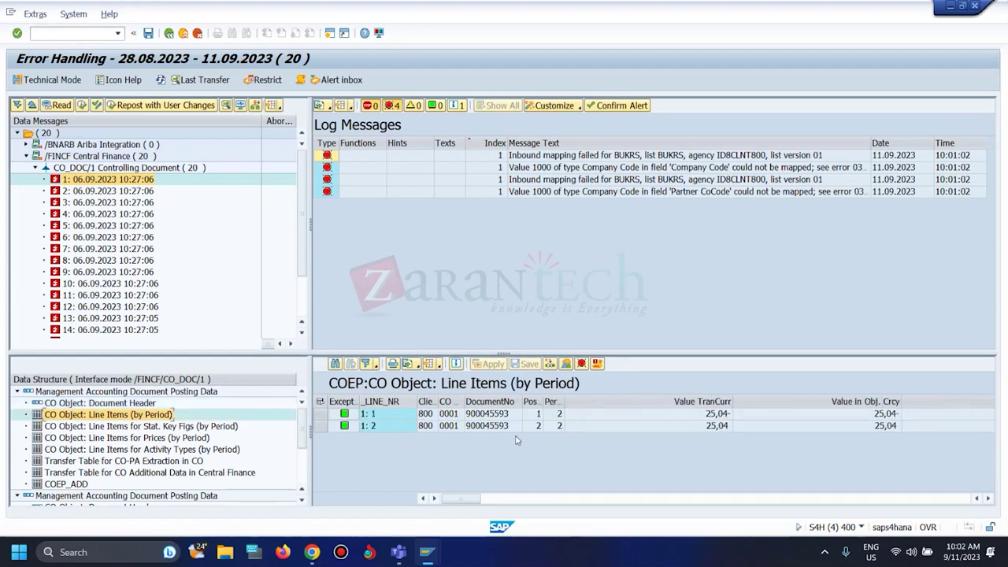
pyautogui.click(508, 430)
pyautogui.press('Right')
pyautogui.press('Right')
pyautogui.press('Right')
pyautogui.press('Right')
pyautogui.press('Right')
pyautogui.press('Right')
pyautogui.press('Right')
pyautogui.press('Right')
pyautogui.press('Right')
pyautogui.press('Right')
pyautogui.press('Right')
pyautogui.press('Right')
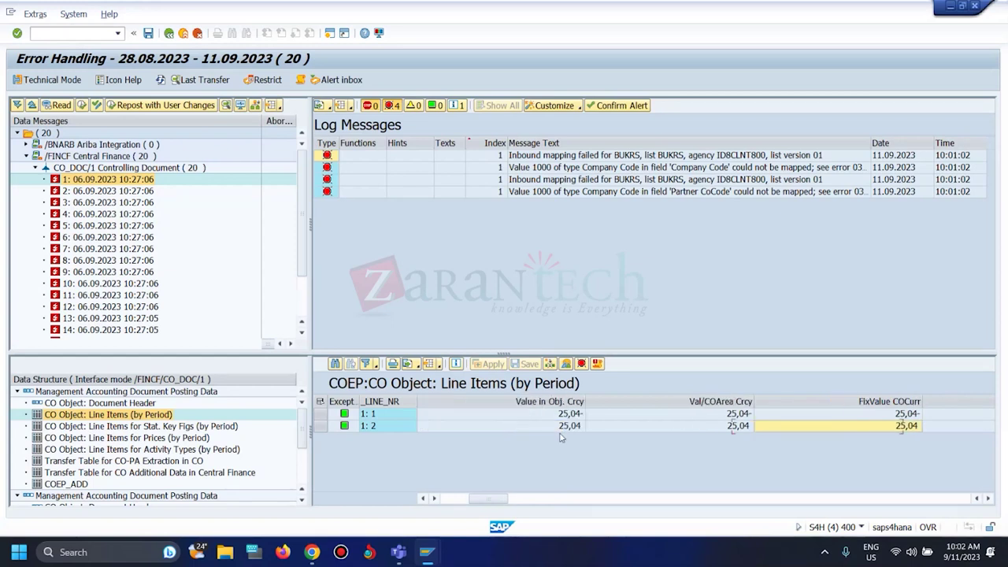
pyautogui.press('Right')
pyautogui.press('Right')
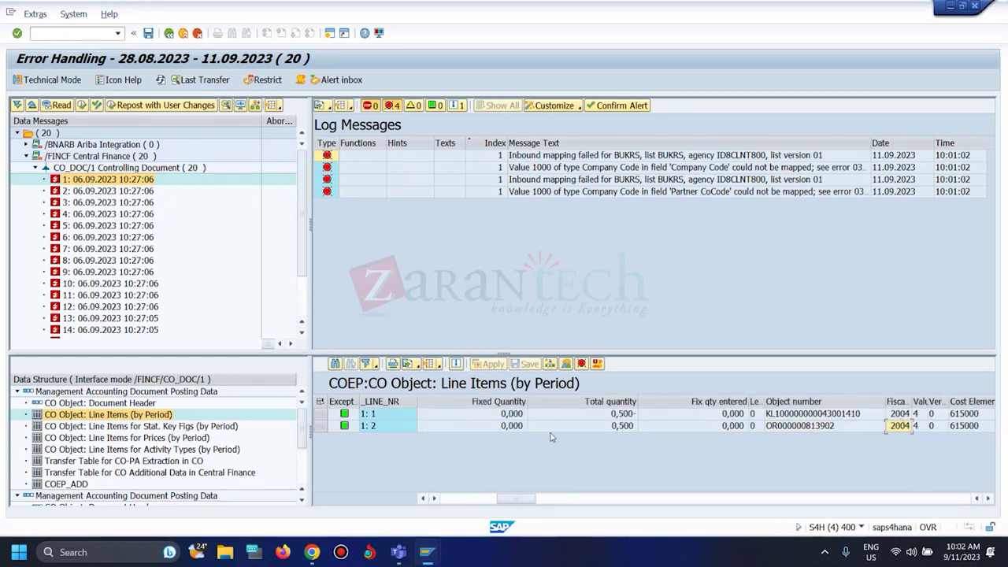
pyautogui.press('Right')
pyautogui.press('Right')
pyautogui.press('Right')
pyautogui.press('Right')
pyautogui.press('Right')
pyautogui.press('Right')
pyautogui.press('Right')
pyautogui.press('Right')
pyautogui.press('Right')
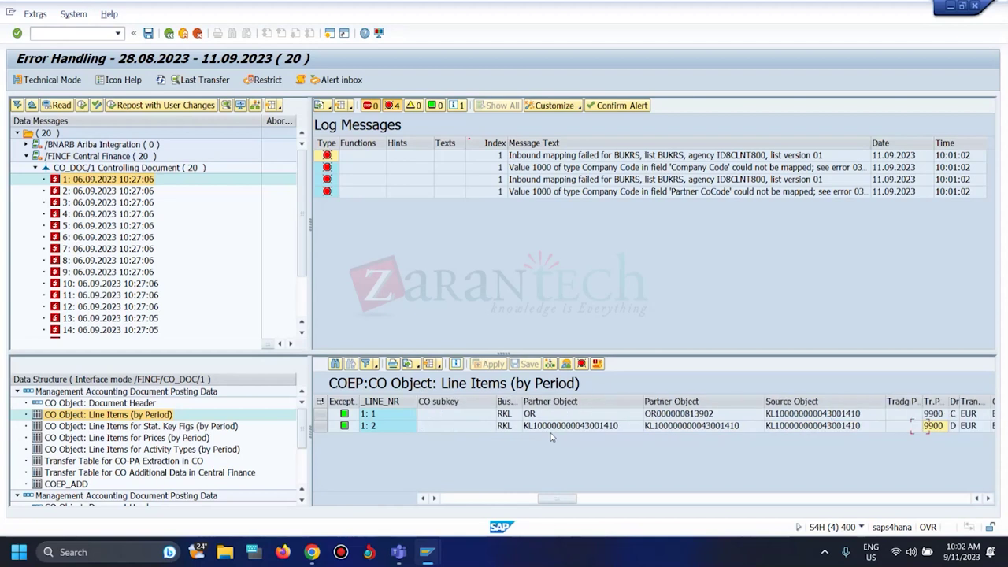
pyautogui.press('Right')
pyautogui.press('Right')
pyautogui.press('Right')
pyautogui.press('Right')
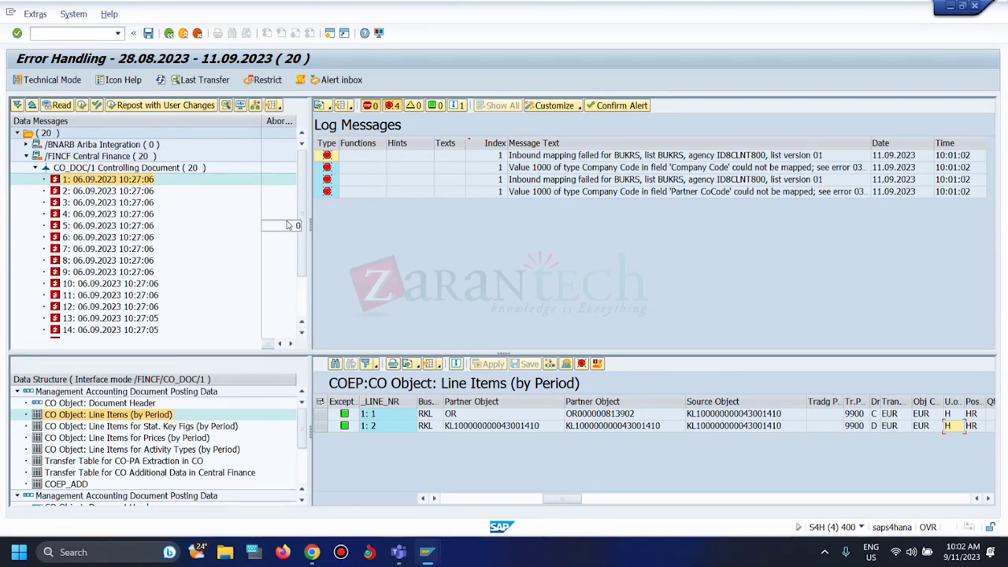
# Step: Widen the message tree to show error counts, scroll the grid left, and auto-fit the CO column
pyautogui.click(382, 215)
pyautogui.moveTo(381, 215); pyautogui.dragTo(394, 211)
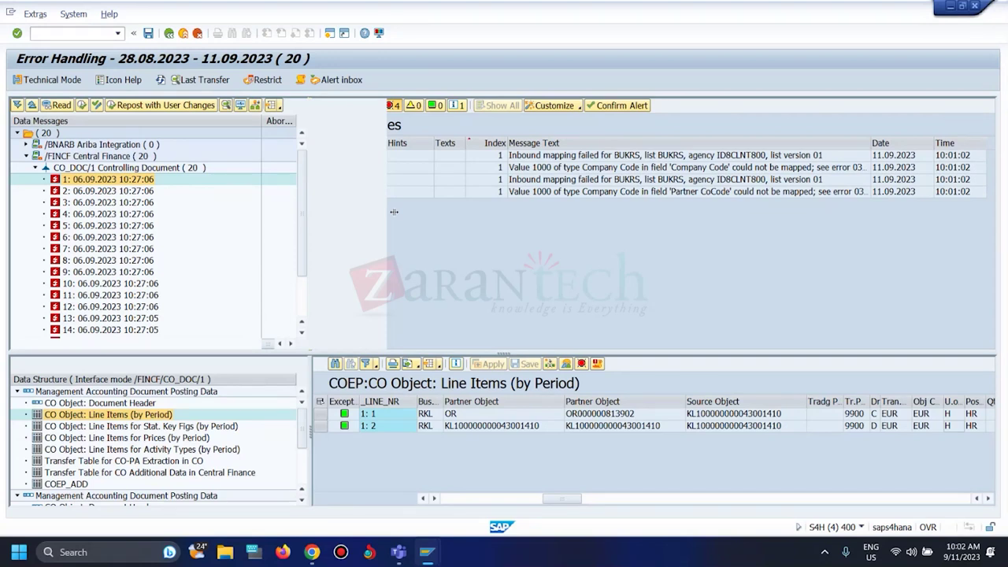
pyautogui.click(460, 499)
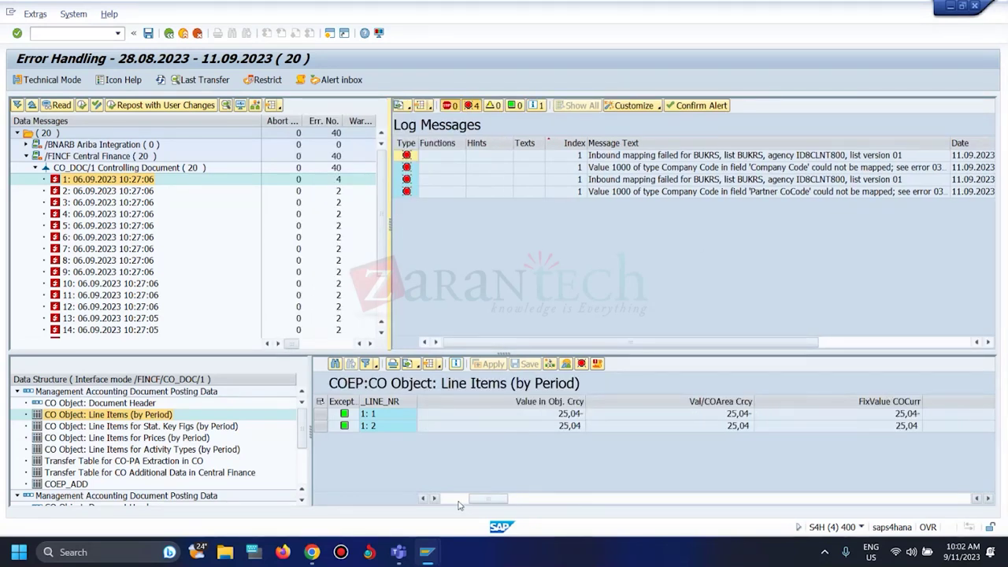
pyautogui.click(460, 500)
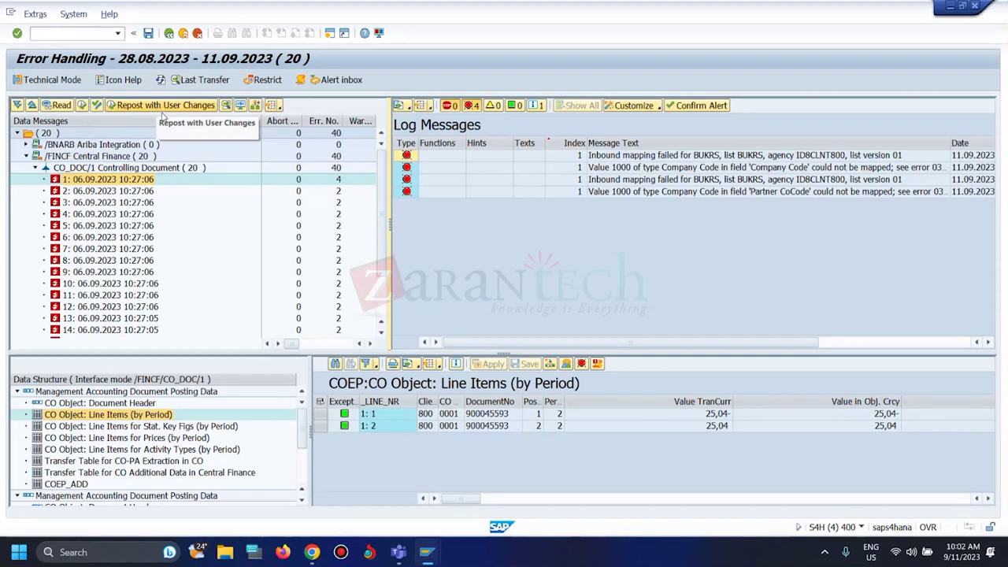
pyautogui.click(156, 106)
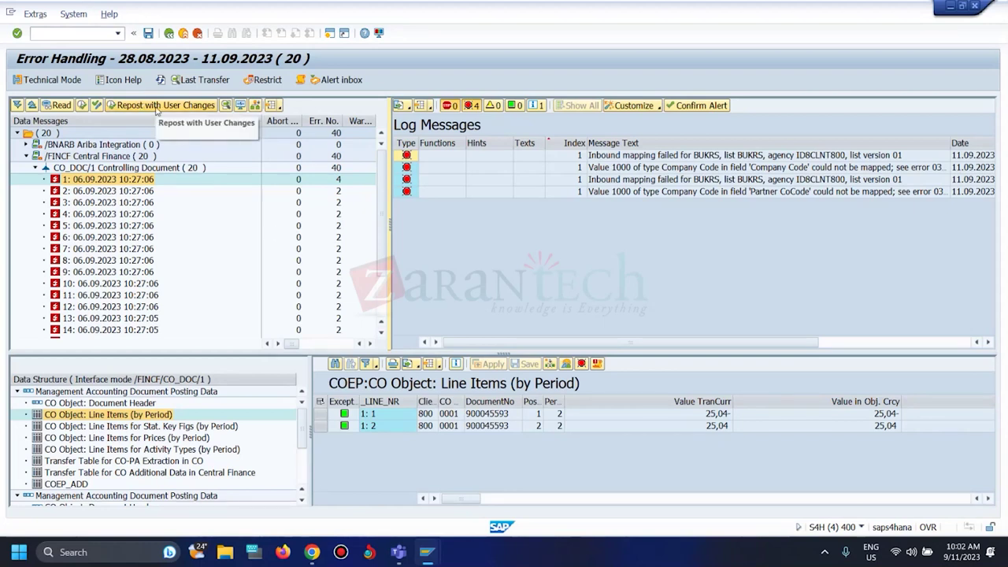
pyautogui.doubleClick(463, 402)
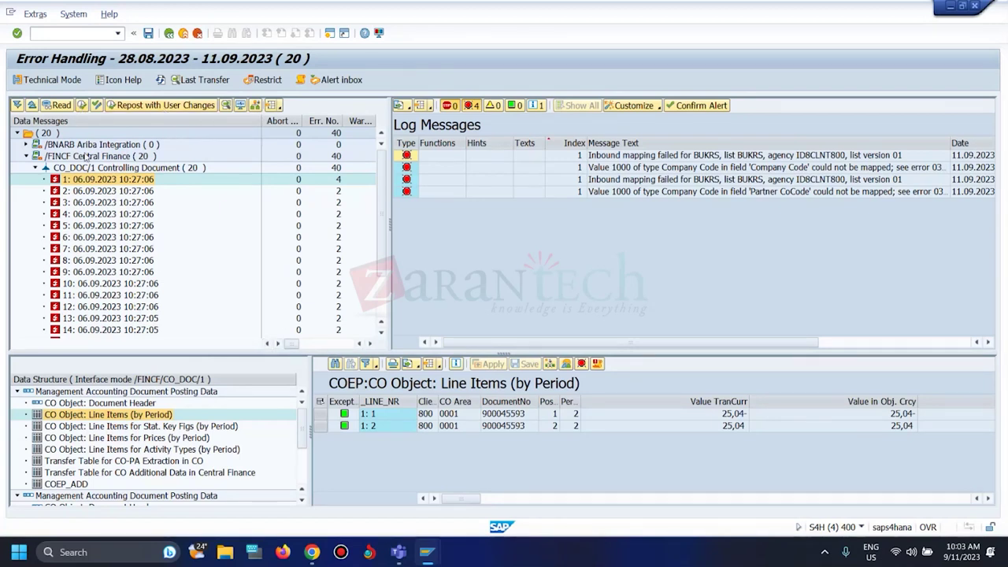
# Step: Restart the message, then show the COBK header with auto-fitted CO Area and the log's Time column
pyautogui.click(82, 105)
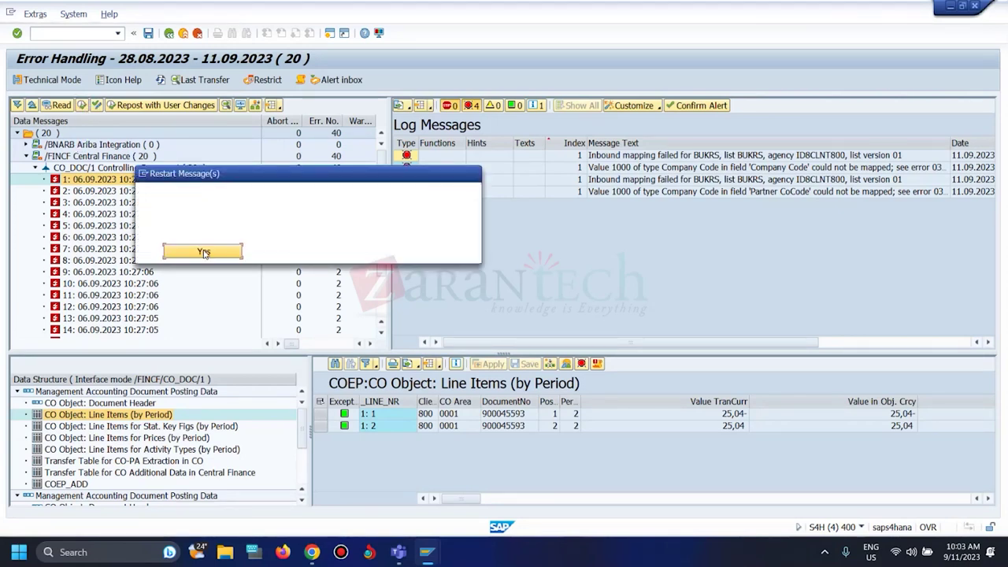
pyautogui.click(203, 252)
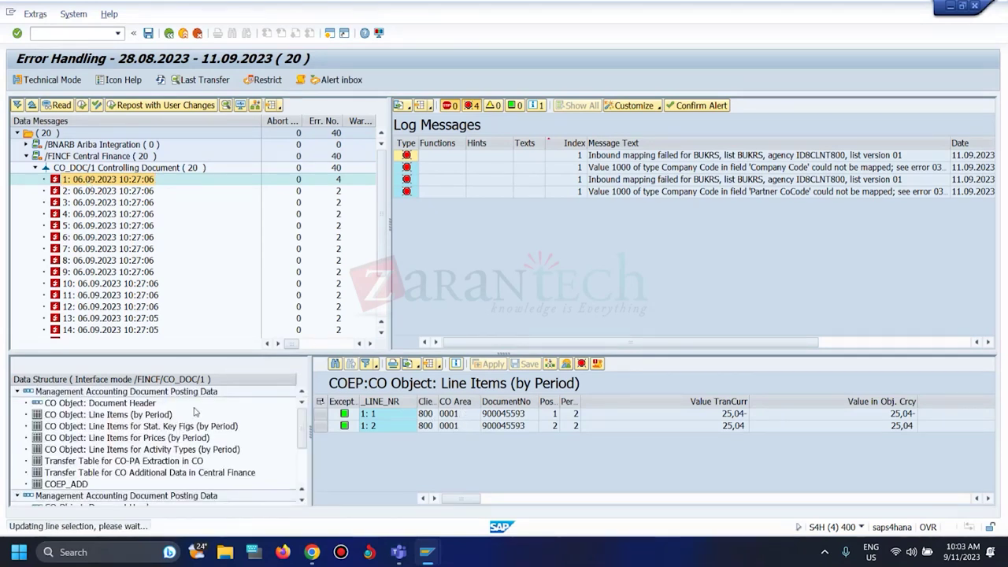
pyautogui.click(118, 404)
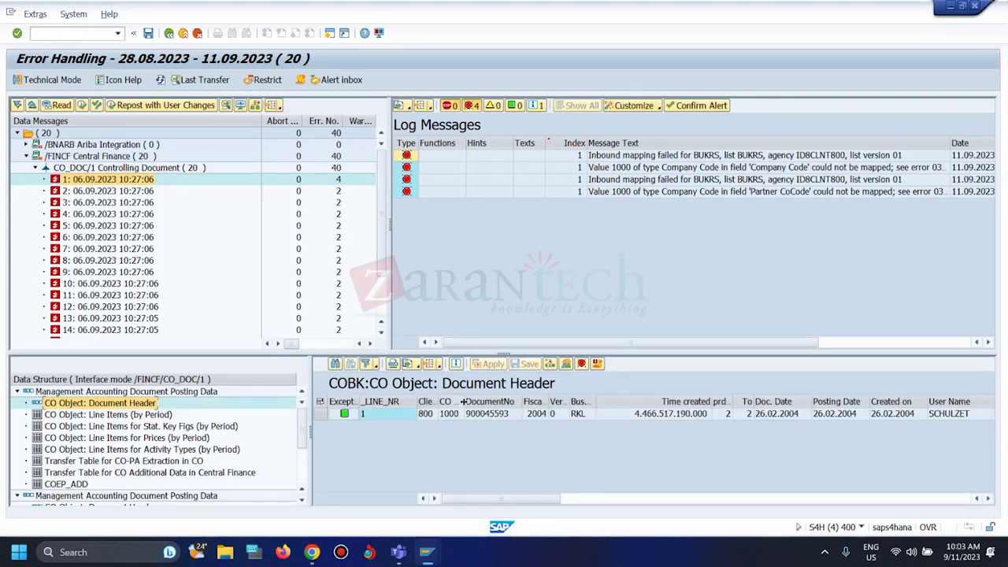
pyautogui.doubleClick(463, 402)
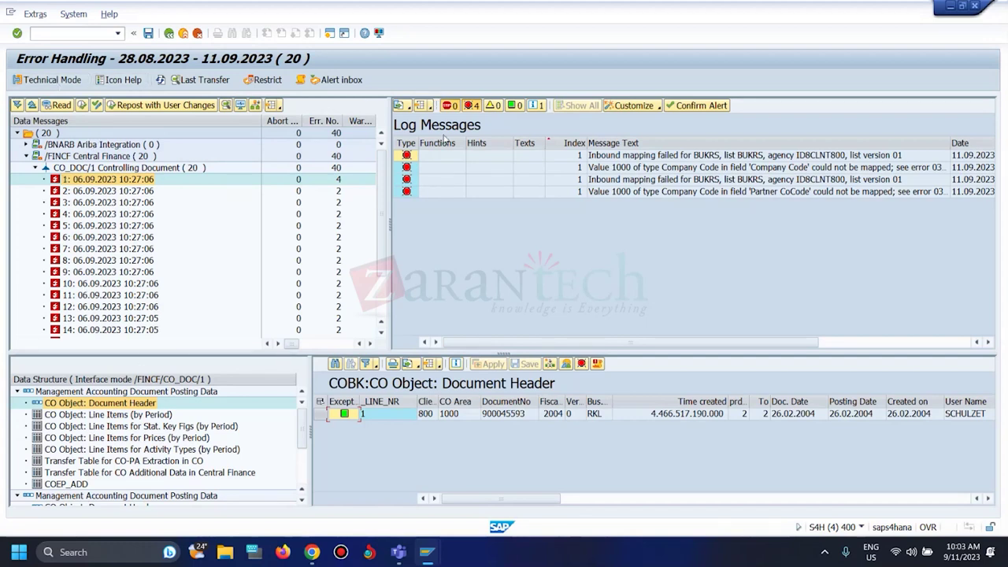
pyautogui.click(876, 343)
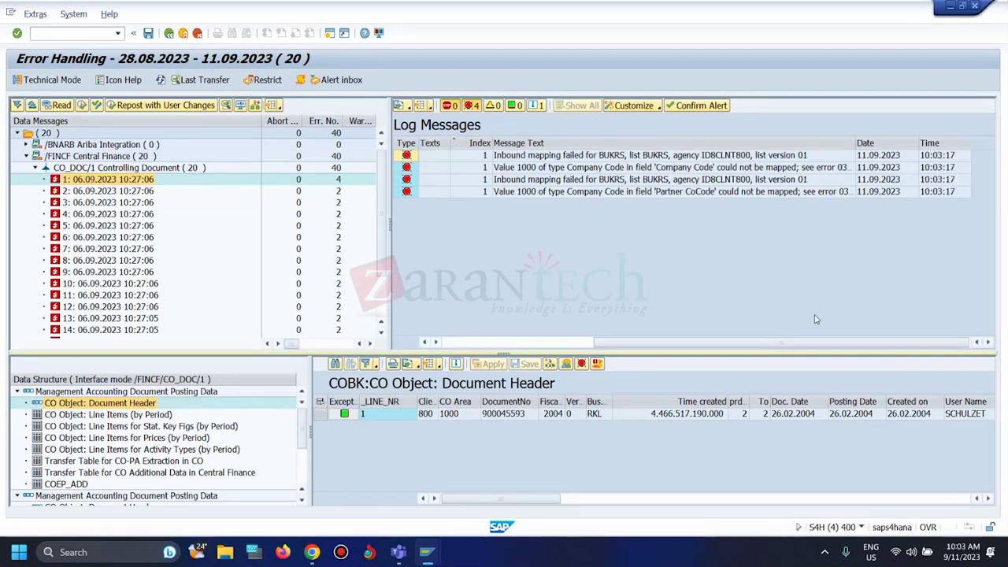
pyautogui.click(652, 110)
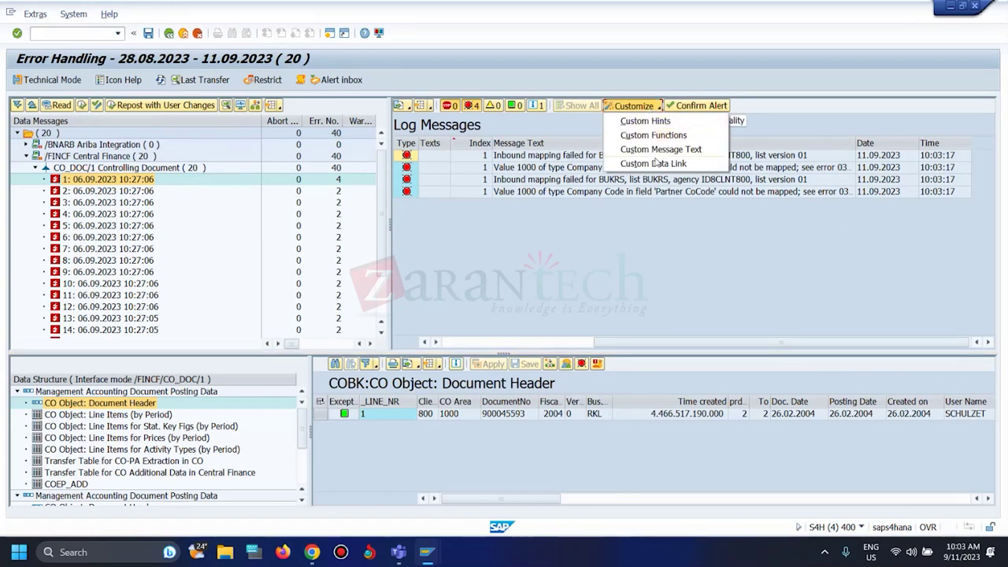
pyautogui.click(608, 256)
pyautogui.scroll(-3, 136, 470)
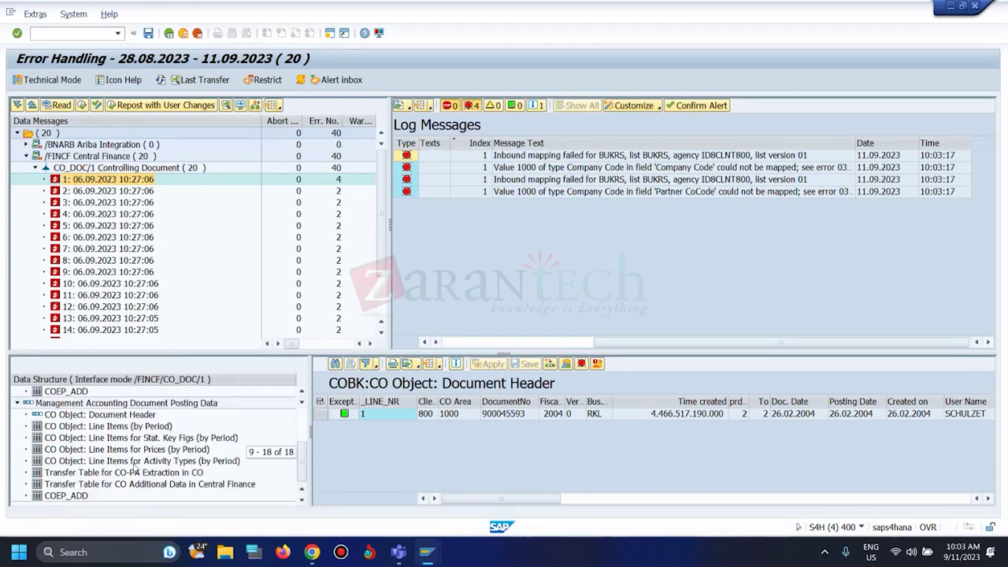
pyautogui.scroll(3, 126, 441)
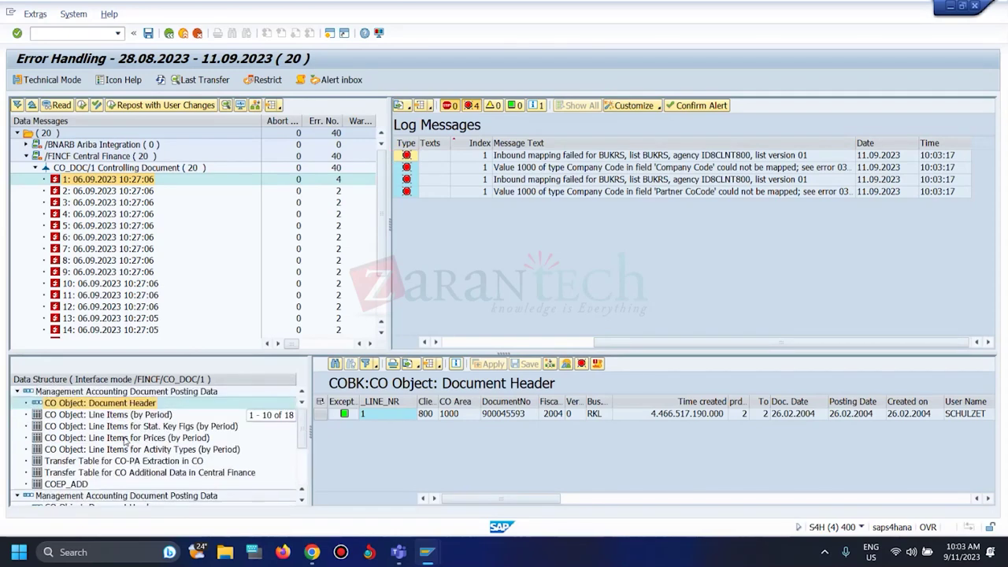
pyautogui.scroll(-3, 126, 441)
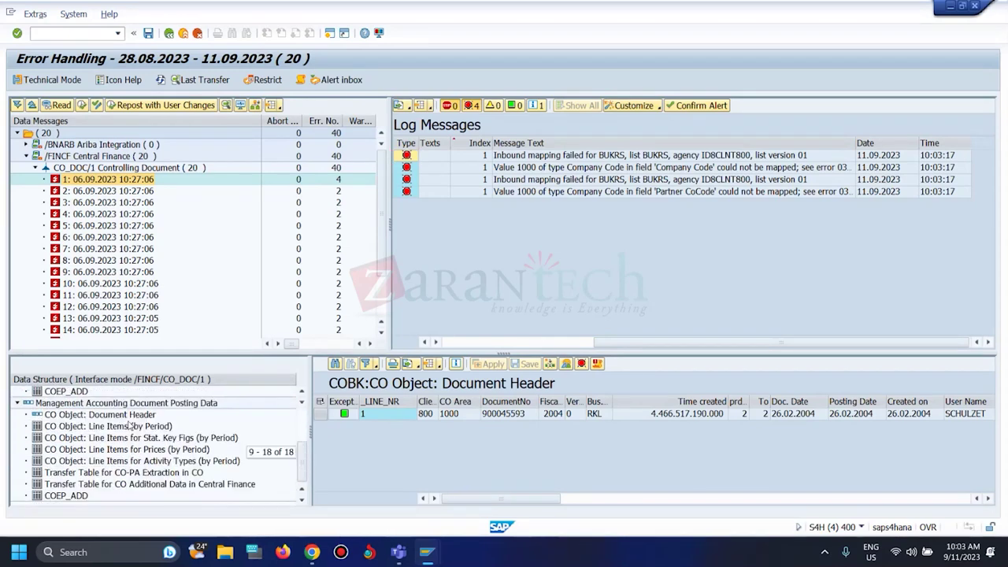
pyautogui.scroll(3, 122, 426)
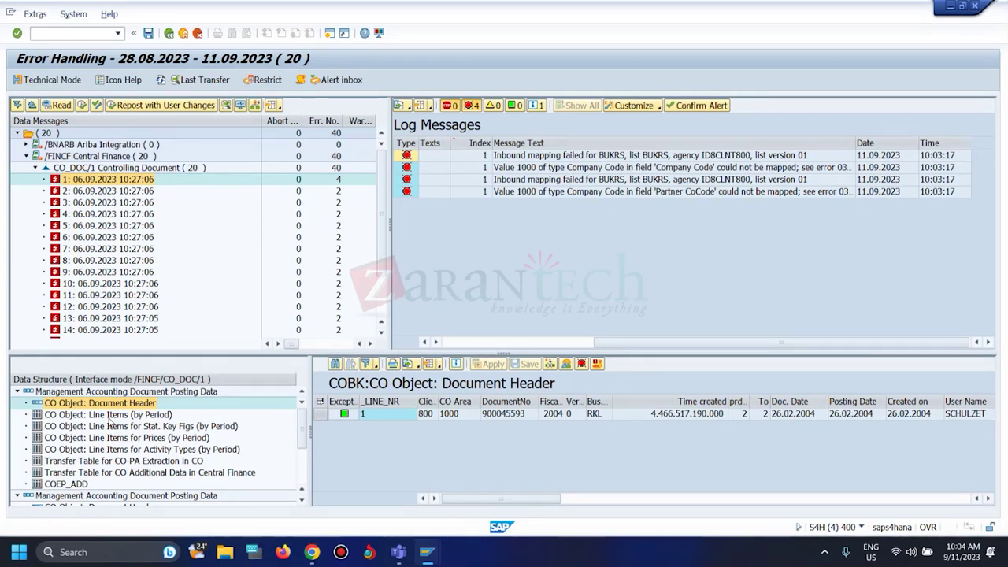
# Step: Return to the Monitoring and Error Handling selection screen and focus the Max. Number field (20)
pyautogui.click(169, 32)
pyautogui.scroll(-3, 225, 326)
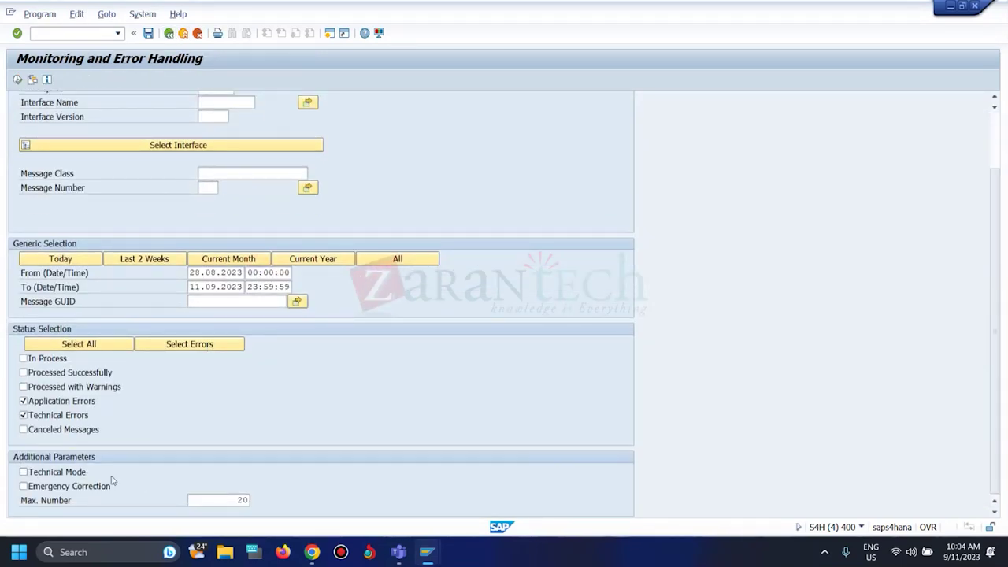
pyautogui.click(239, 500)
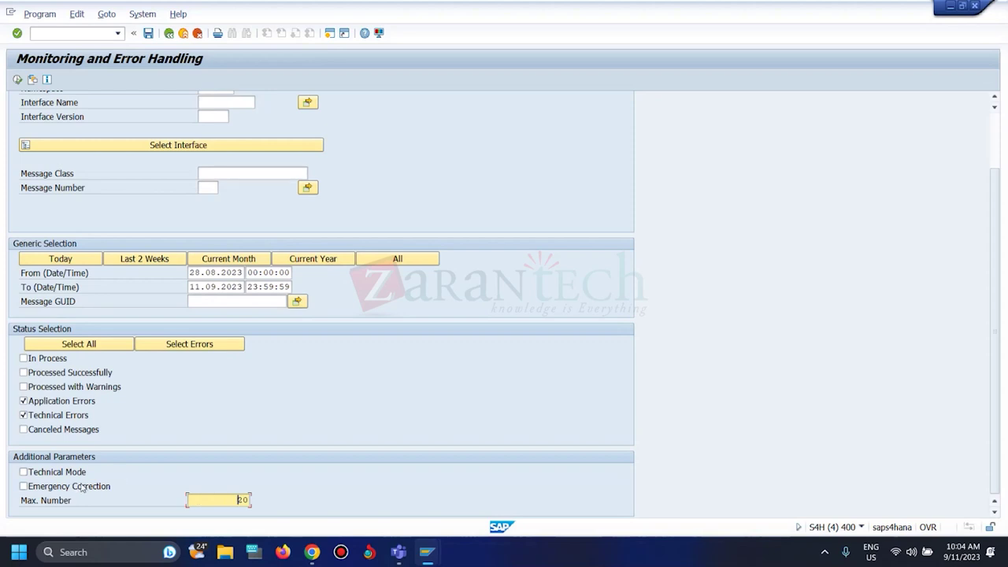
pyautogui.scroll(3, 84, 425)
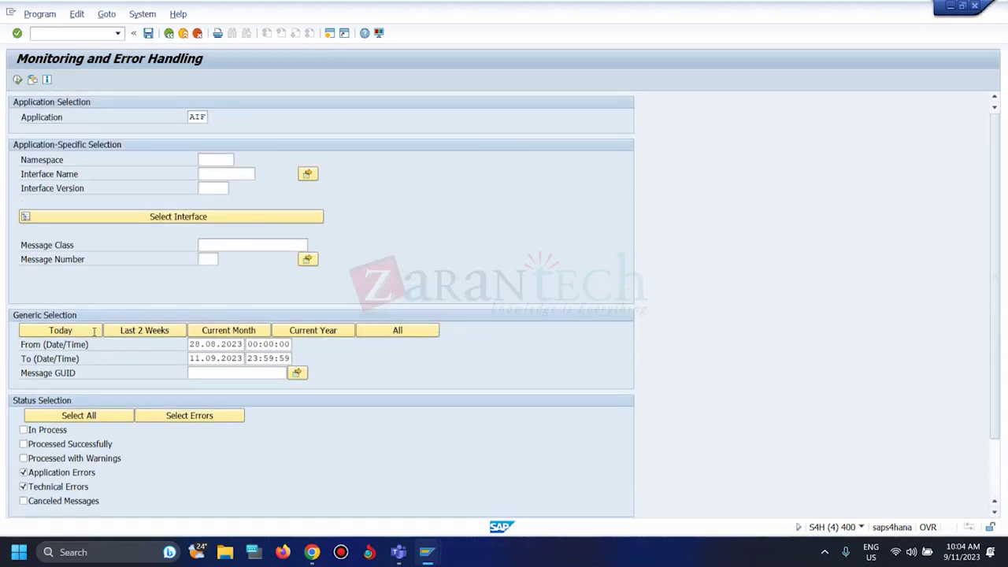
pyautogui.scroll(-3, 76, 465)
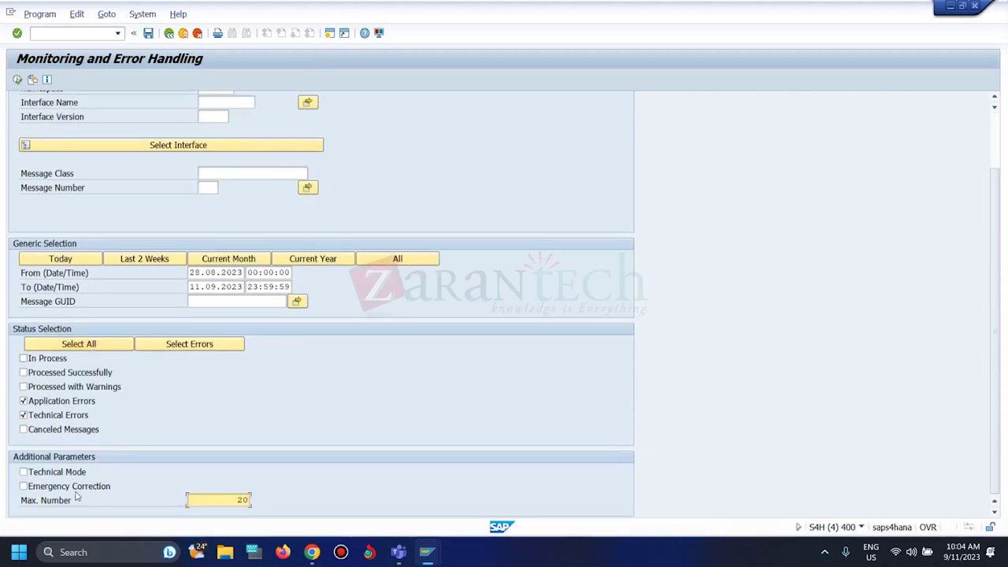
# Step: Tick Emergency Correction, check its F1 help, then go back to the Central Finance Easy Access menu
pyautogui.click(75, 490)
pyautogui.click(76, 490)
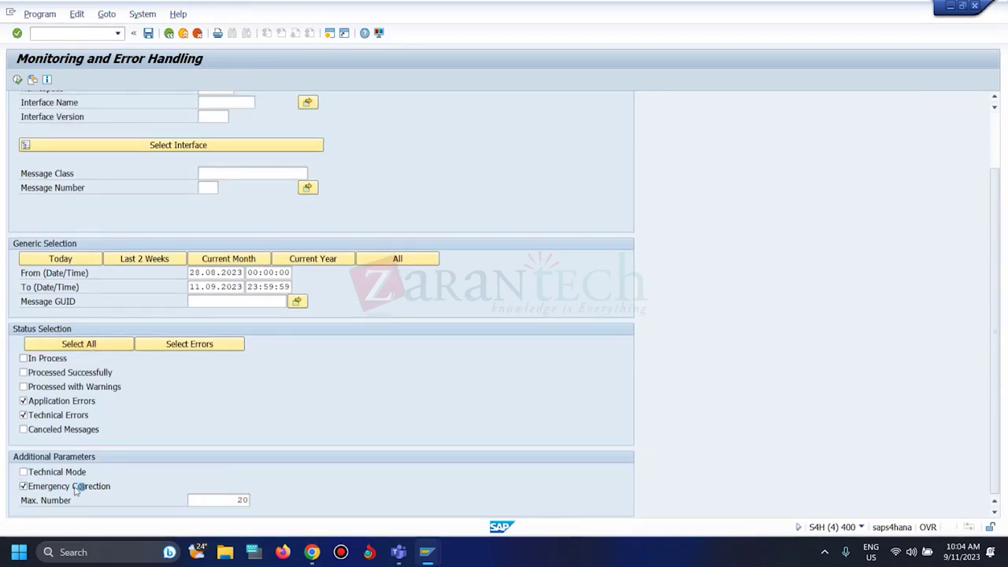
pyautogui.press('F1')
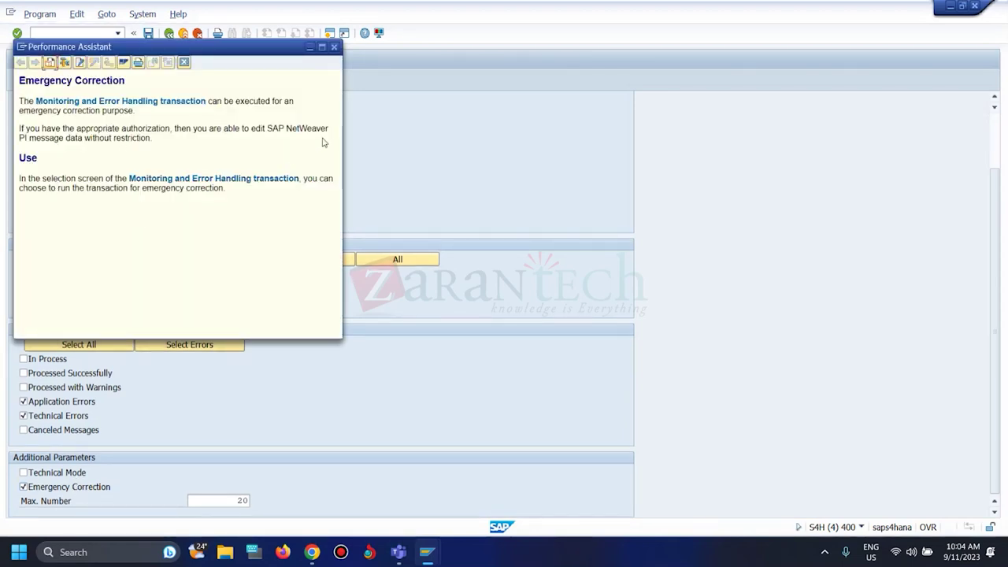
pyautogui.click(335, 48)
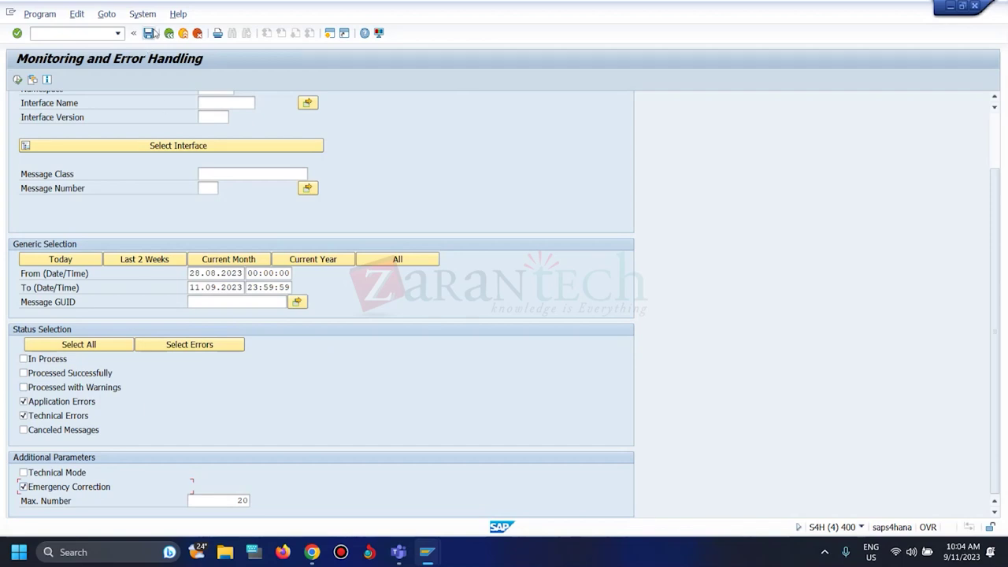
pyautogui.click(168, 33)
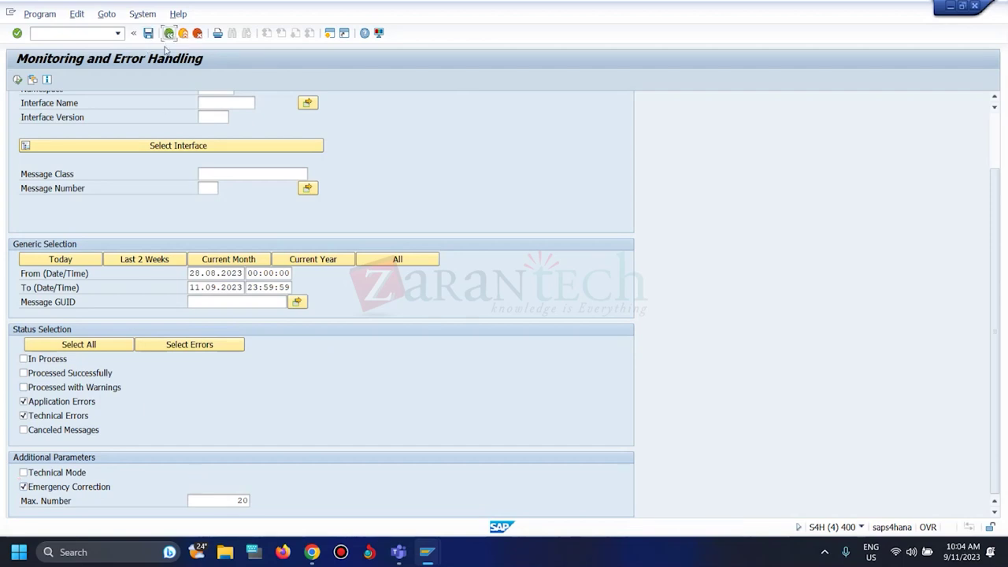
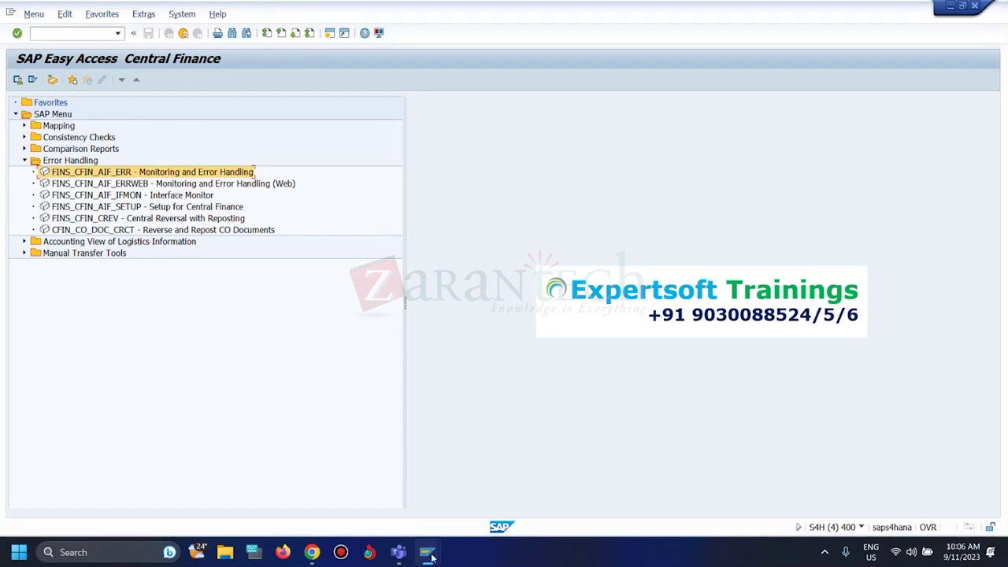
# Step: Bring forward the 'Assign Runtime Configuration to Replication Object' view showing the /FINCF objects on CF1
pyautogui.moveTo(429, 555)
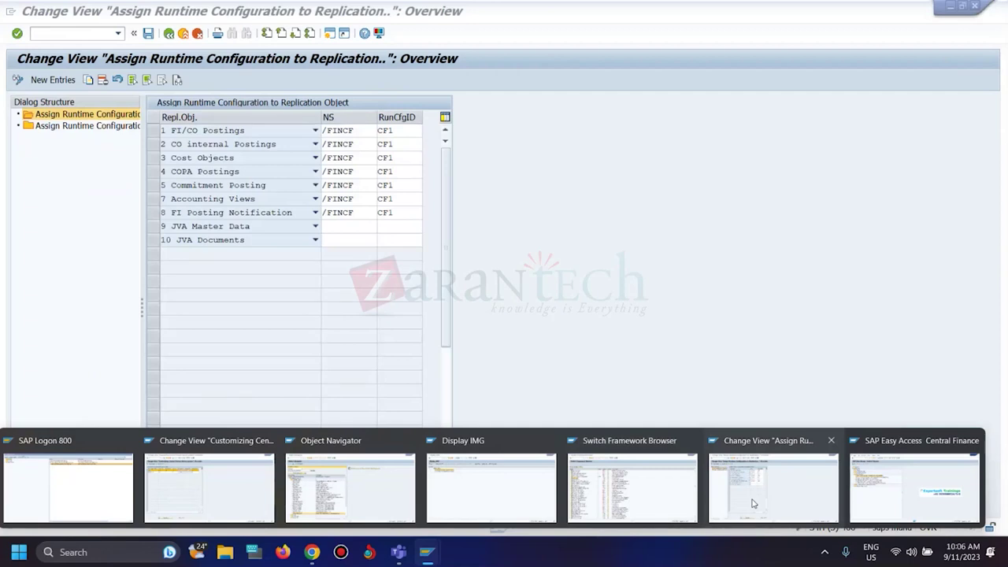
pyautogui.click(753, 503)
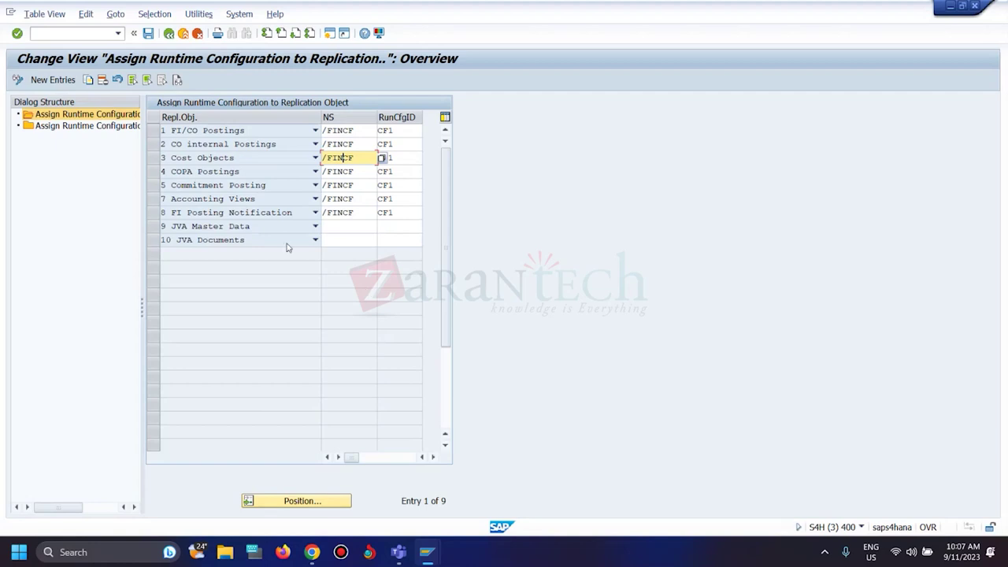
# Step: Go back from the runtime configuration table to the Central Finance Set Up Systems IMG tree
pyautogui.click(170, 34)
pyautogui.click(169, 34)
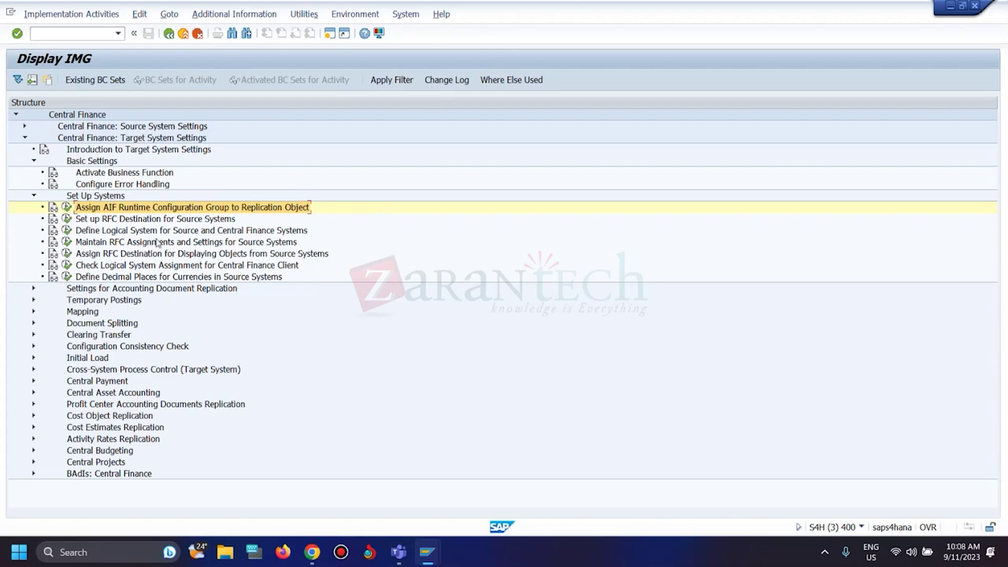
# Step: In the CFIN training spreadsheet, copy the field names in C4:C17 and paste them starting at H3
pyautogui.click(317, 551)
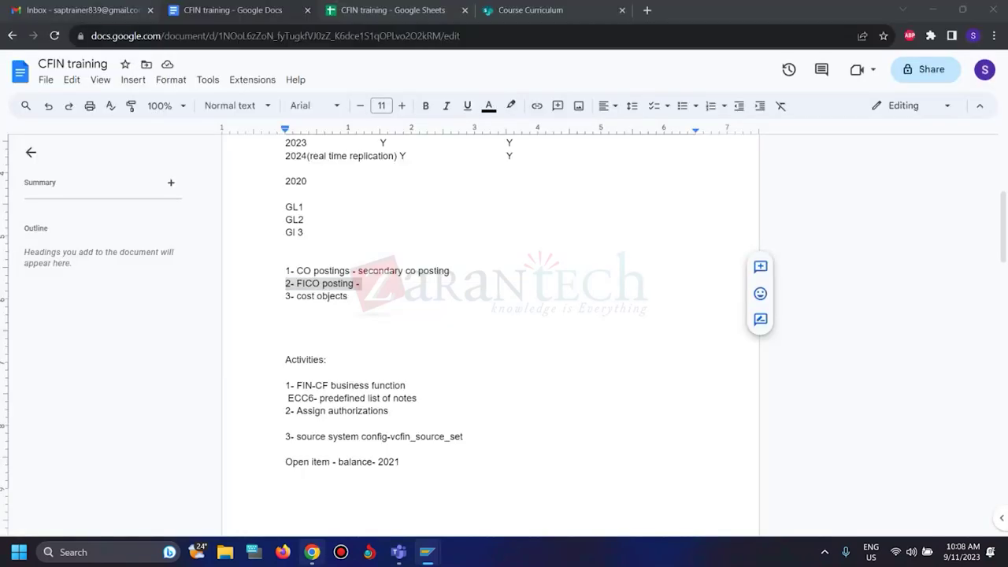
pyautogui.click(394, 11)
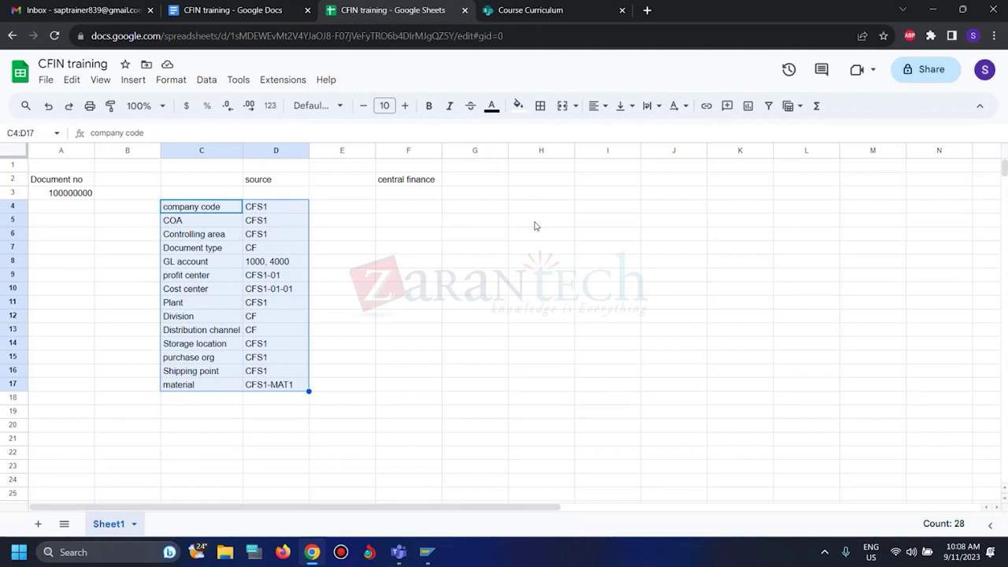
pyautogui.click(181, 221)
pyautogui.moveTo(192, 211); pyautogui.dragTo(172, 387)
pyautogui.hotkey('ctrl', 'c')
pyautogui.click(560, 198)
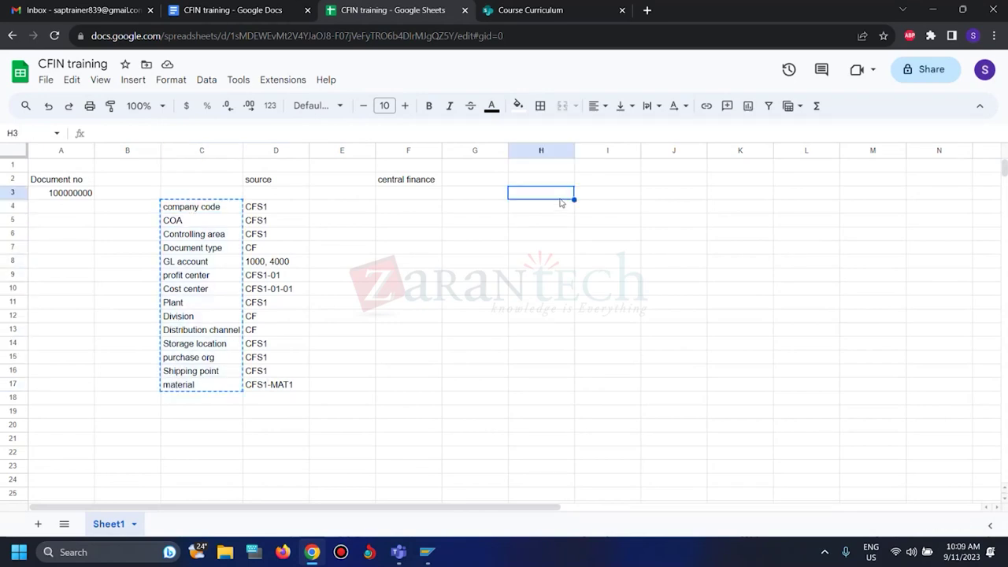
pyautogui.hotkey('ctrl', 'v')
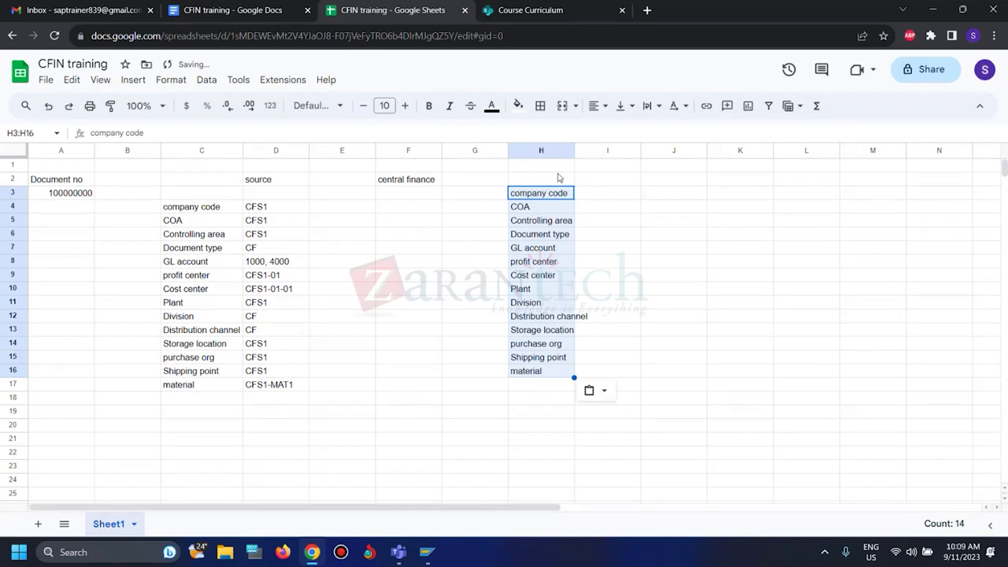
# Step: Add the headings 'CFIN' in H1 and 'Mappings' in K1
pyautogui.click(556, 169)
pyautogui.write('CFIN')
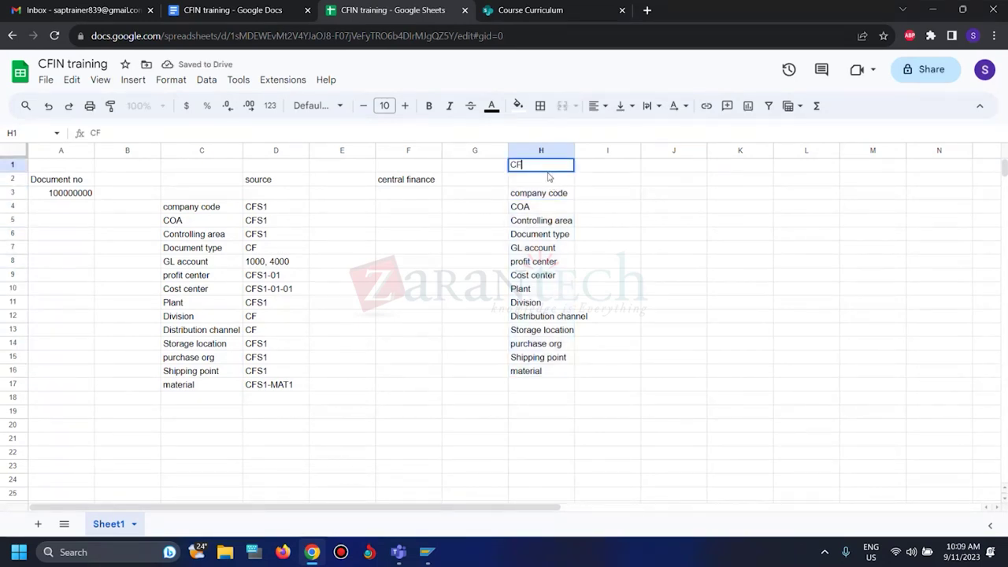
pyautogui.click(659, 208)
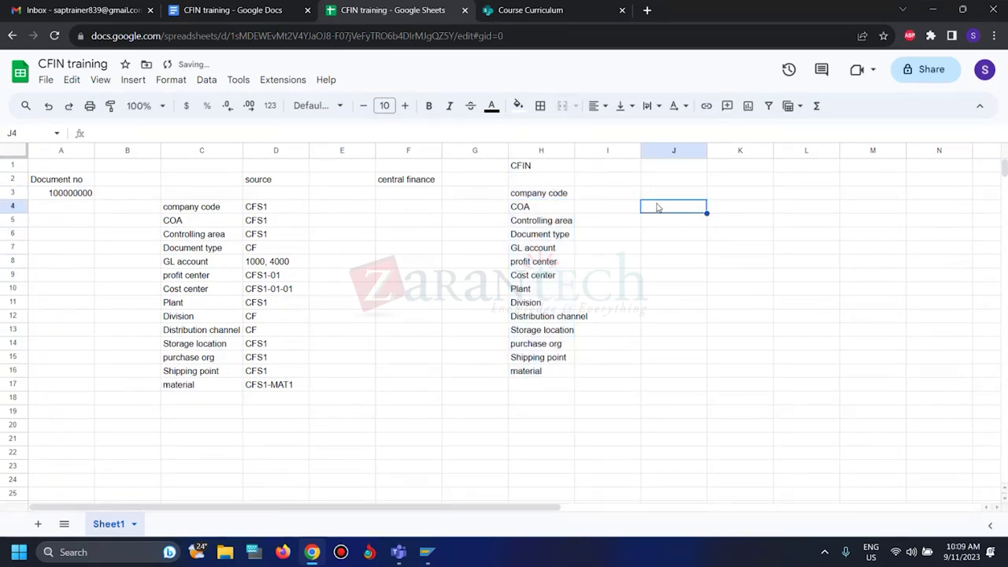
pyautogui.click(728, 171)
pyautogui.write('Mappings')
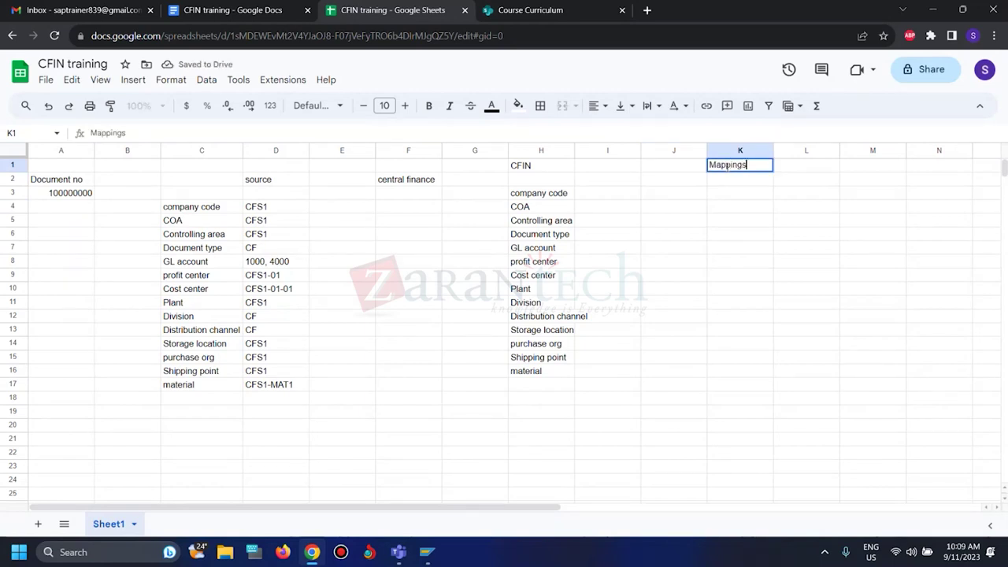
pyautogui.press('Return')
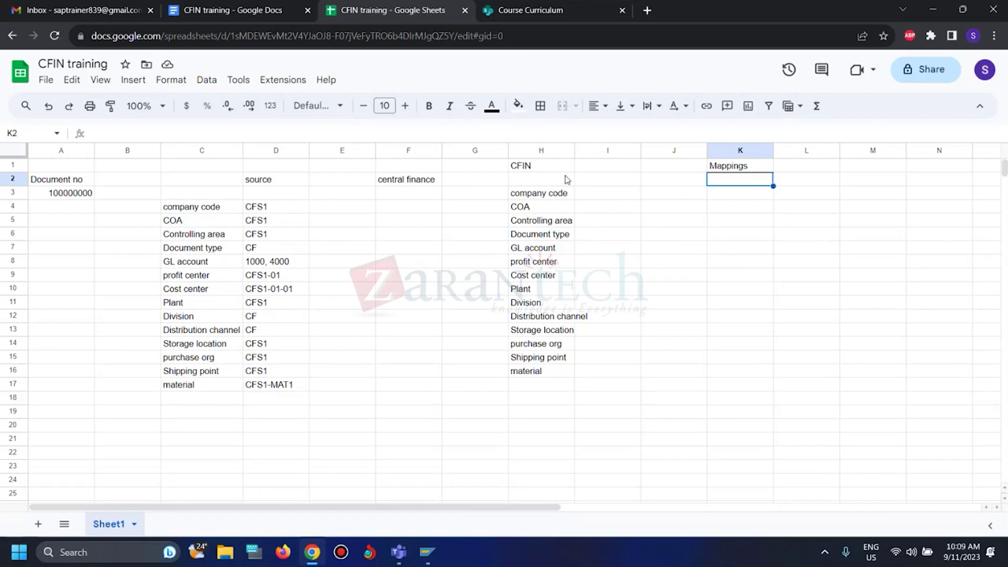
# Step: On the Course Curriculum page, highlight the Basic Setup topics from Prerequisites to Business Functions
pyautogui.click(552, 11)
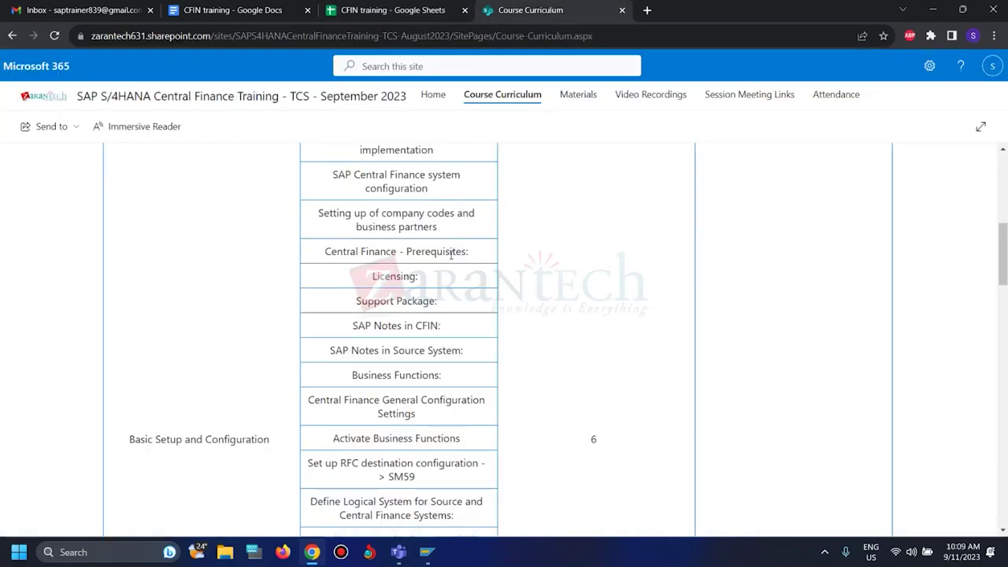
pyautogui.scroll(3, 426, 241)
pyautogui.scroll(2, 427, 241)
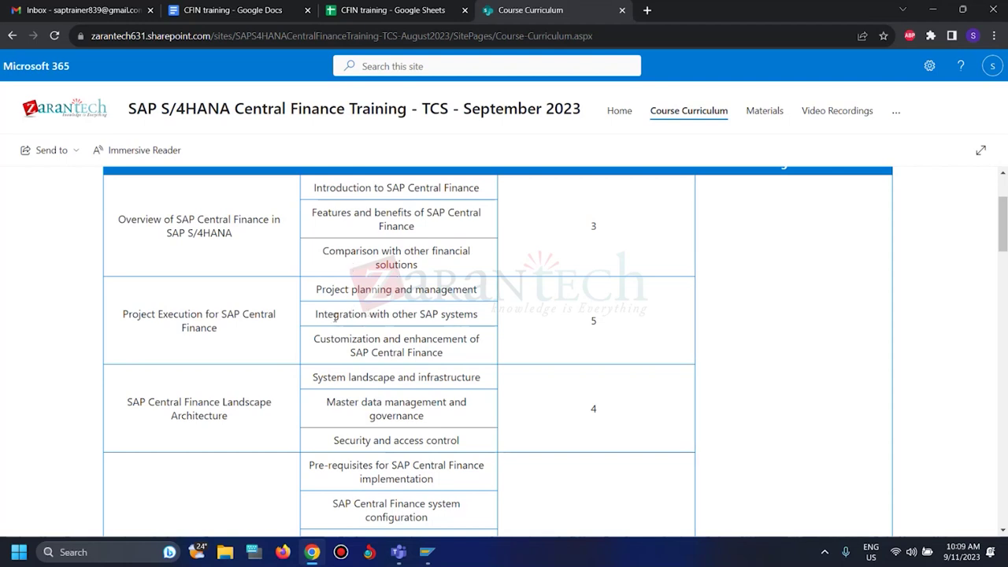
pyautogui.scroll(-2, 316, 246)
pyautogui.scroll(-1, 272, 330)
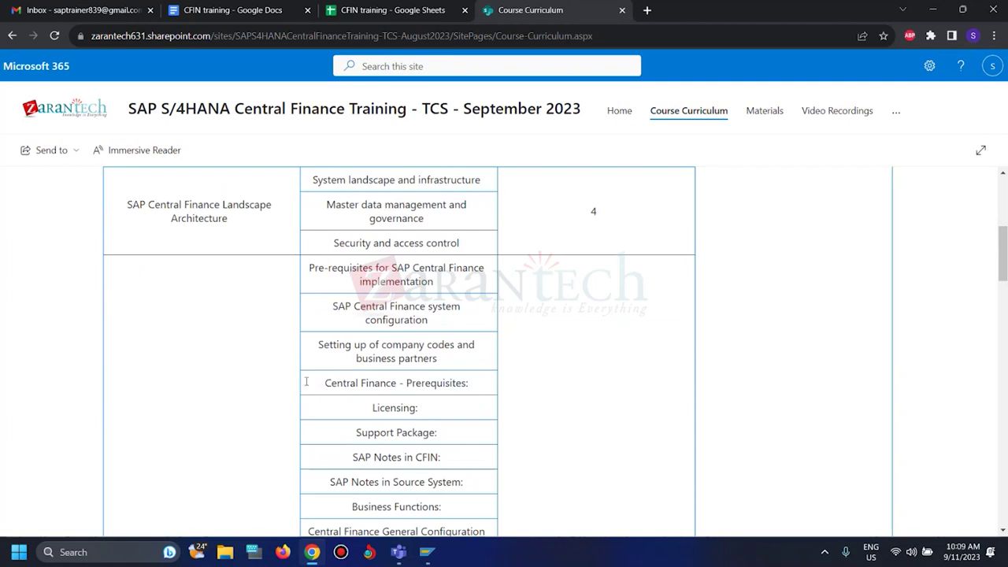
pyautogui.moveTo(317, 350); pyautogui.dragTo(453, 352)
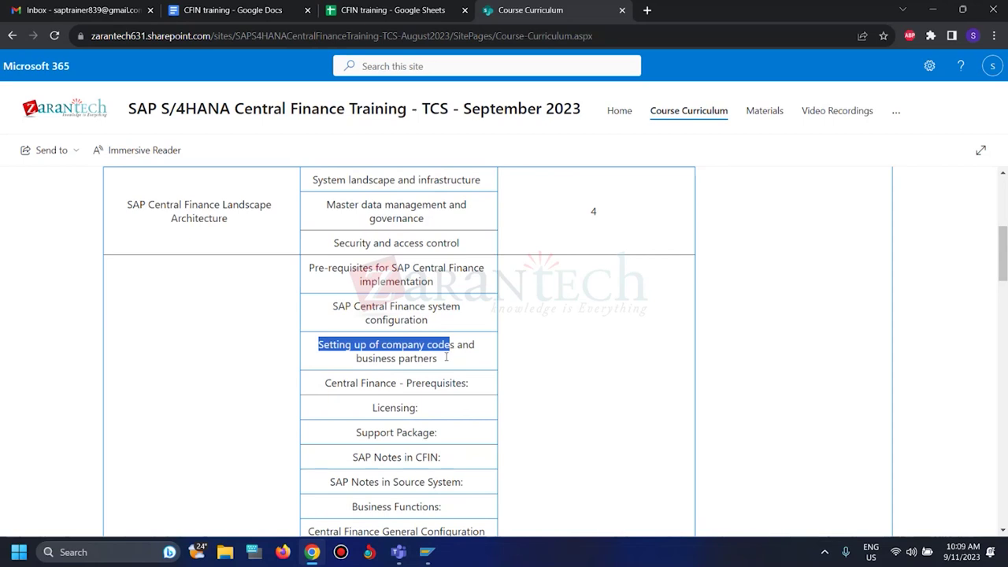
pyautogui.scroll(-1, 394, 354)
pyautogui.moveTo(321, 318); pyautogui.dragTo(463, 432)
pyautogui.scroll(-2, 447, 423)
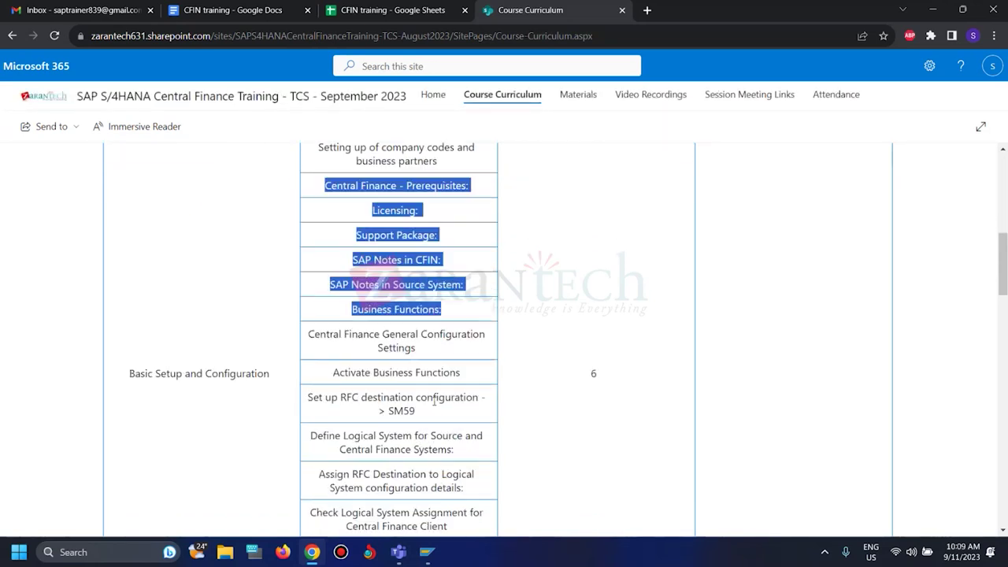
pyautogui.scroll(-1, 396, 350)
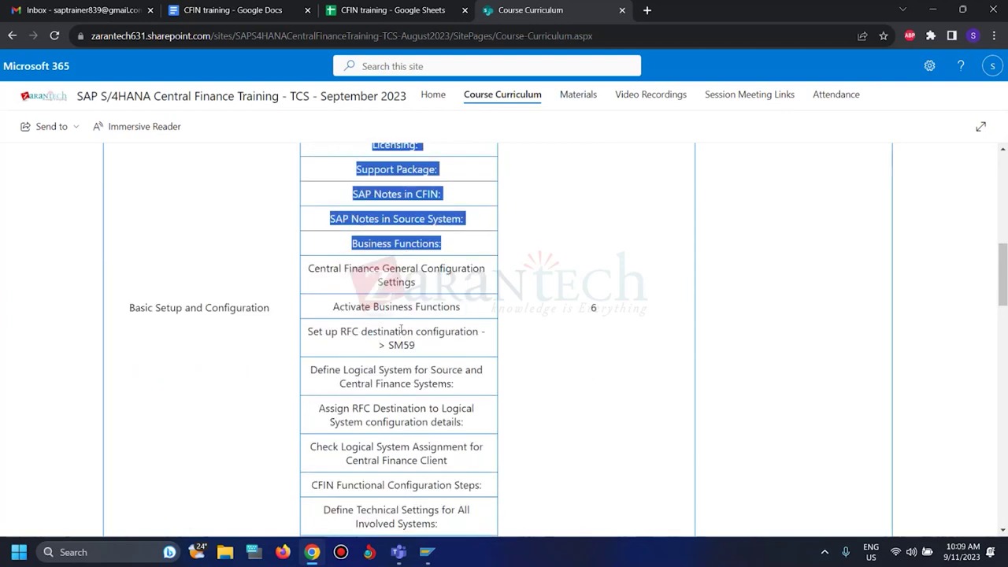